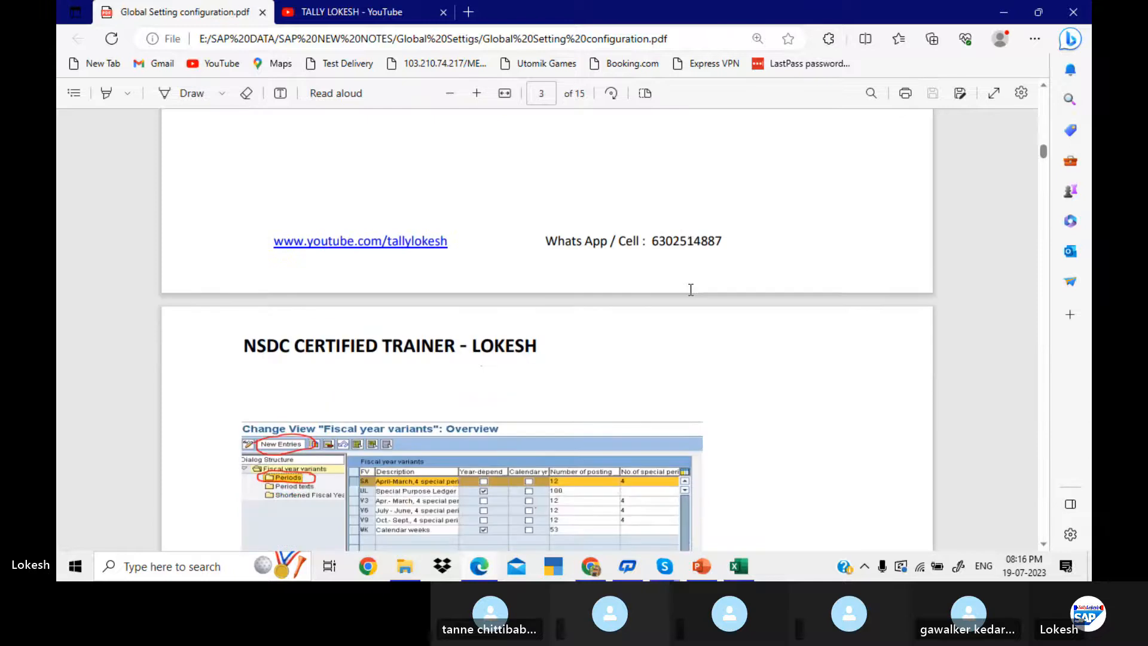
Review the notes on fiscal year variant periods and on assigning the company code to the fiscal year variant (OB37)
scroll(690, 289, "down", 4)
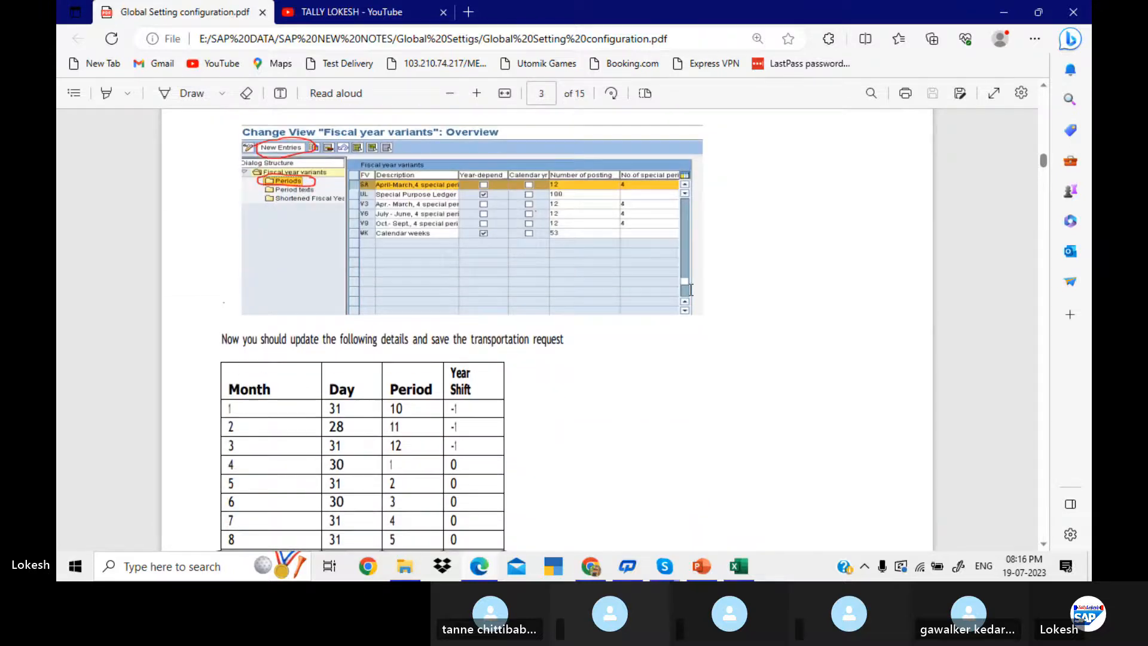
scroll(691, 289, "down", 1)
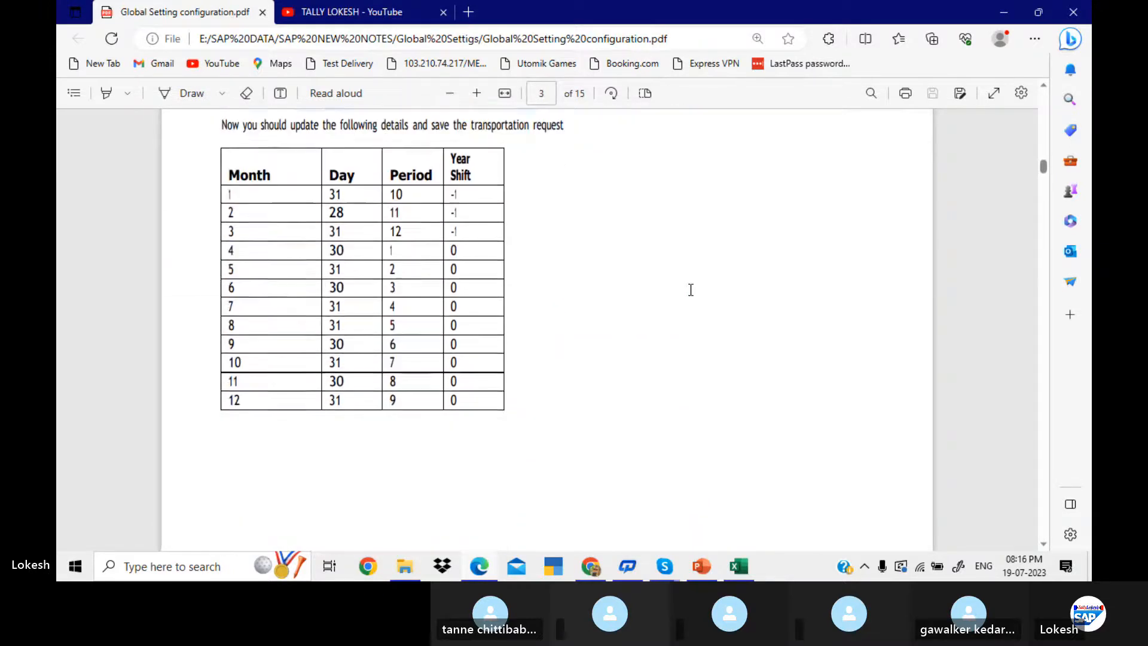
scroll(691, 289, "down", 7)
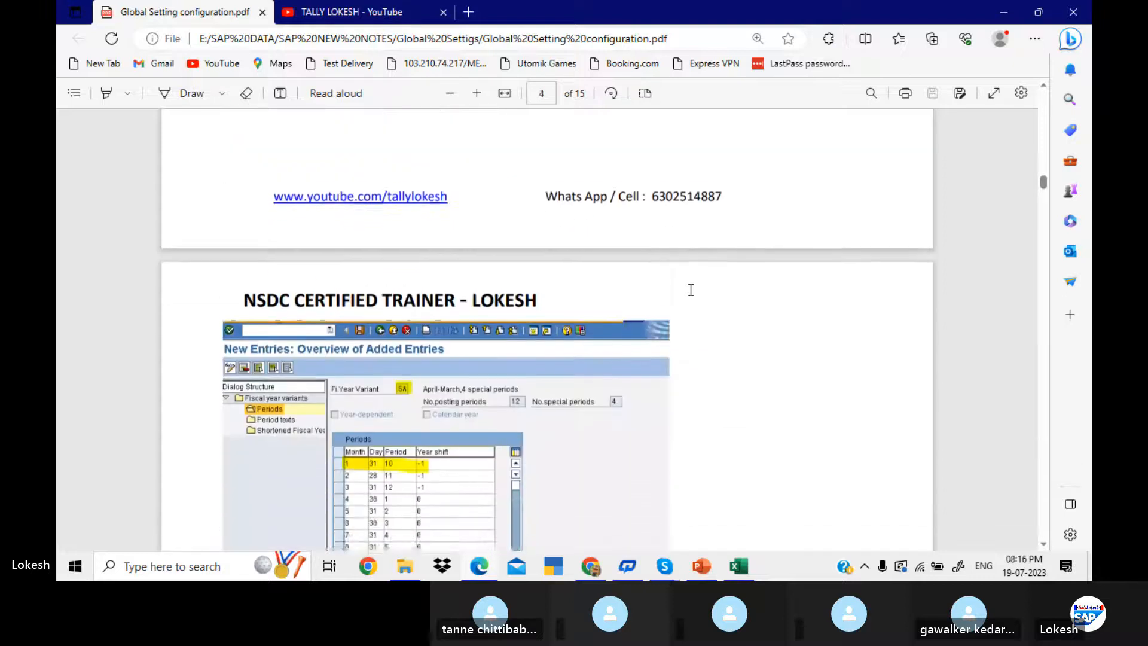
scroll(690, 289, "down", 2)
scroll(691, 289, "down", 6)
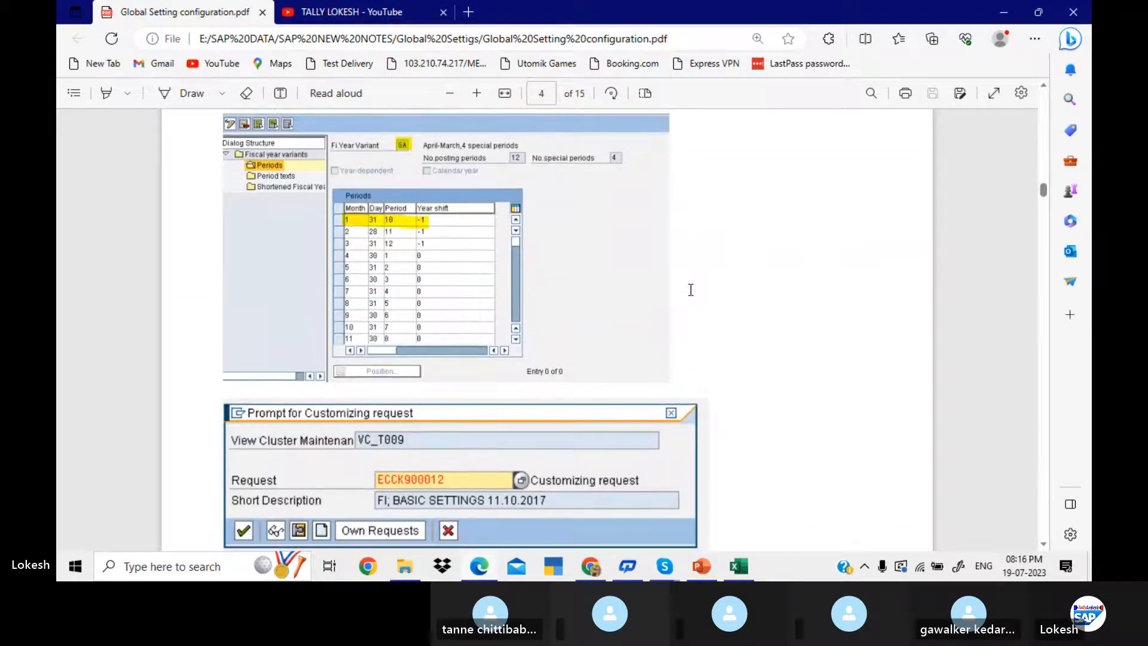
scroll(690, 289, "down", 5)
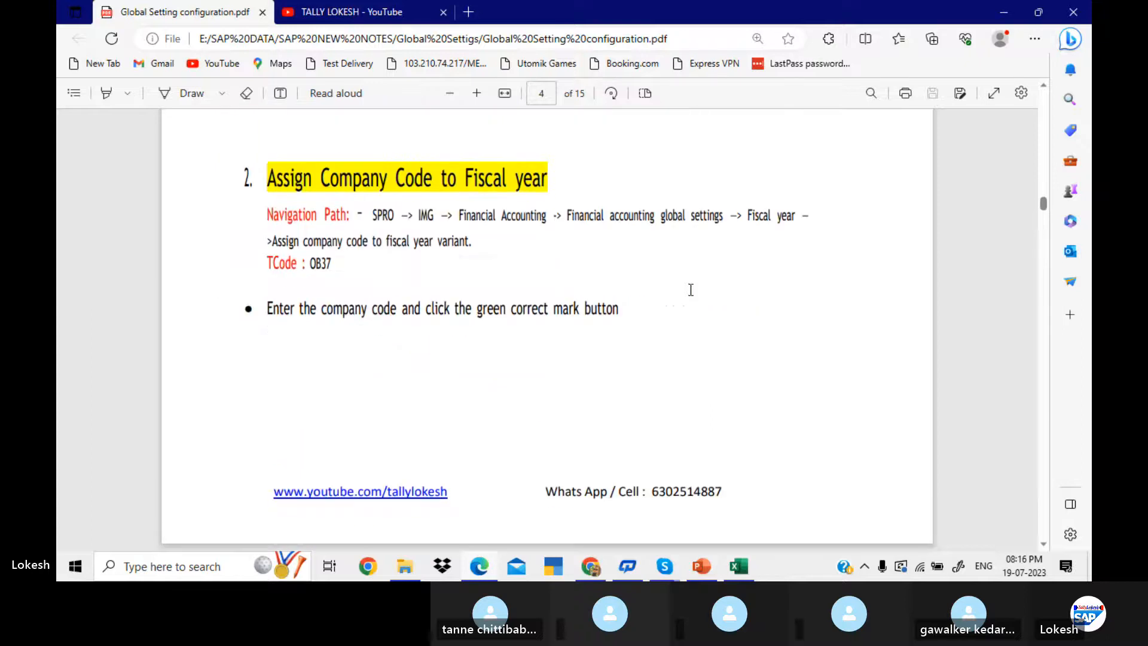
scroll(690, 289, "down", 6)
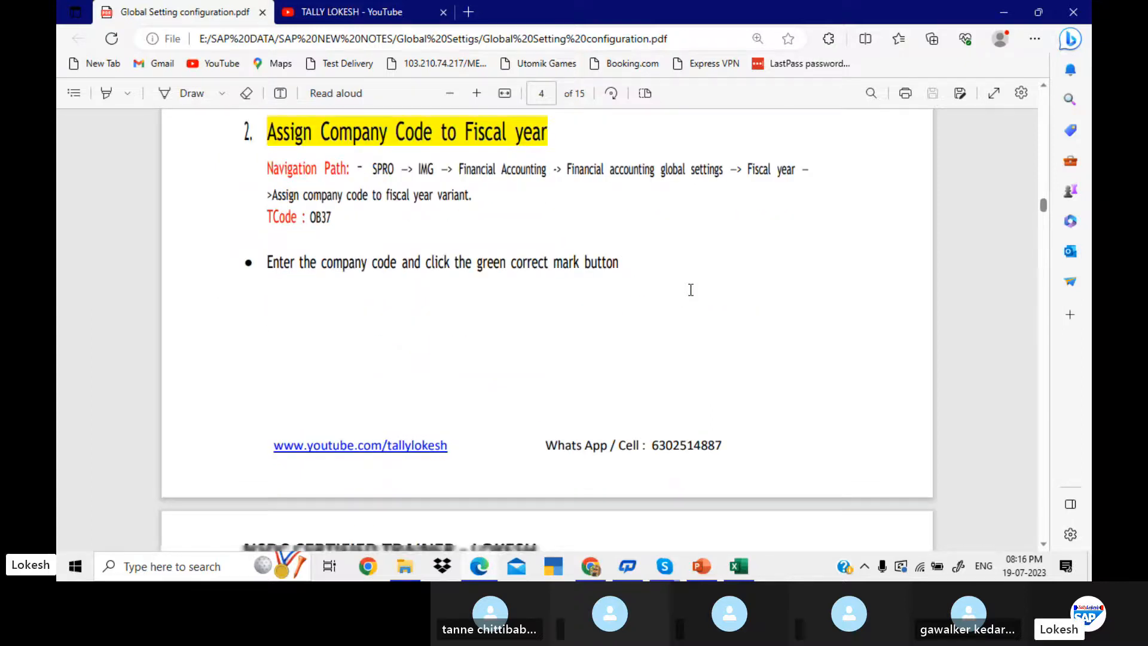
scroll(690, 289, "down", 4)
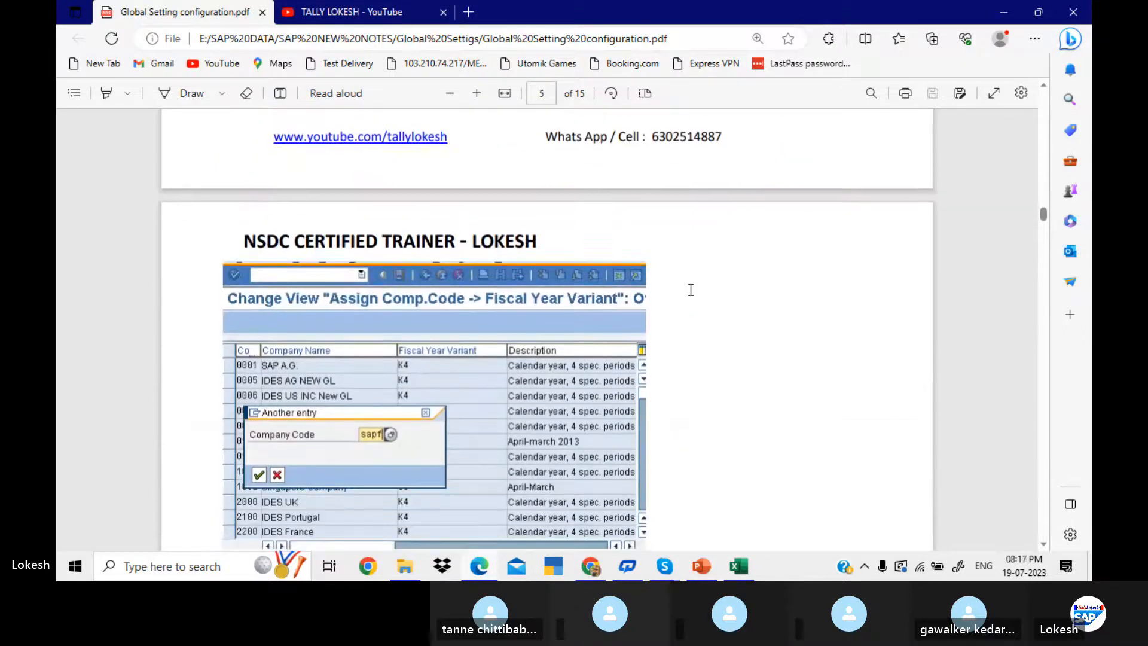
Read the sections on defining posting period variants, opening and closing posting periods, and assigning the variant to the company code
scroll(690, 289, "down", 10)
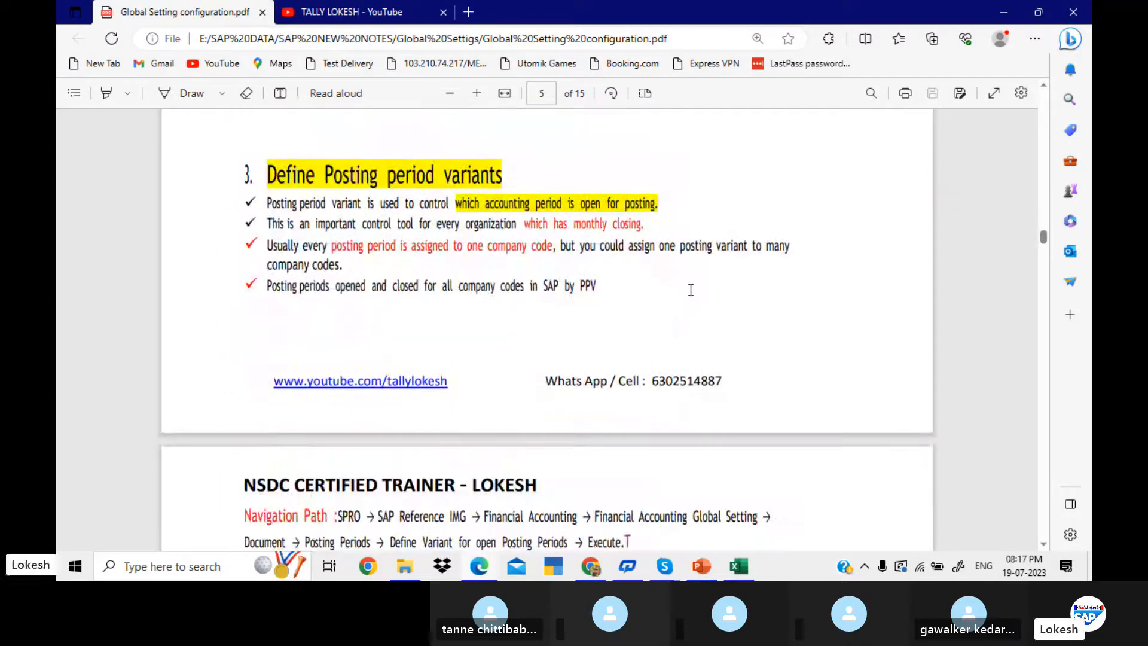
scroll(690, 289, "down", 7)
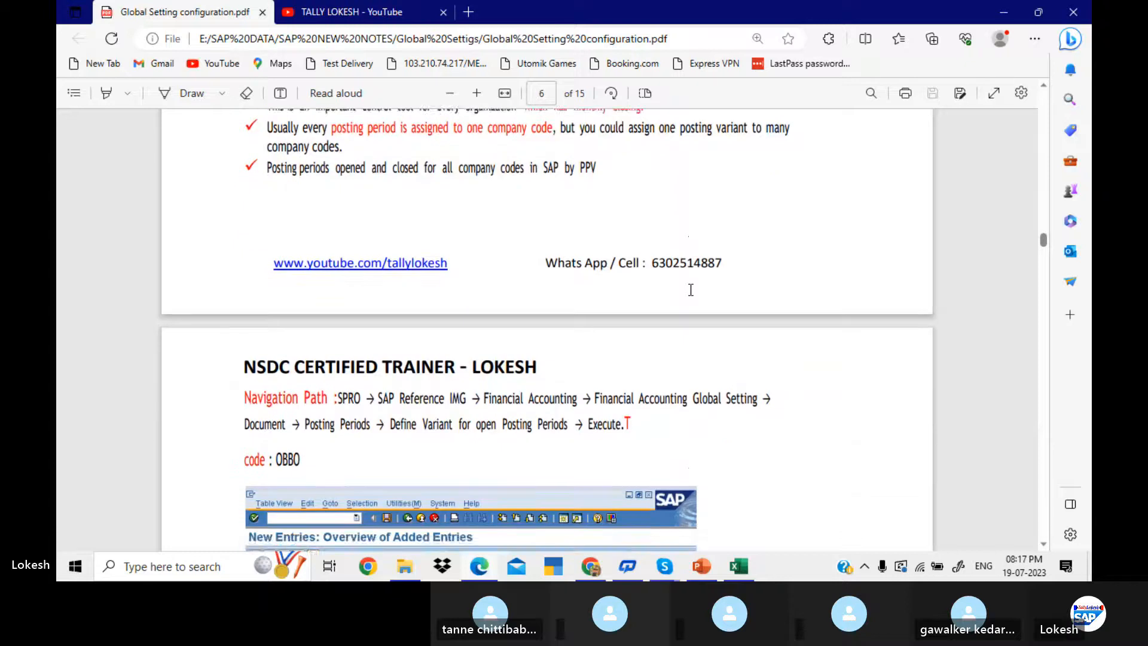
scroll(691, 289, "down", 9)
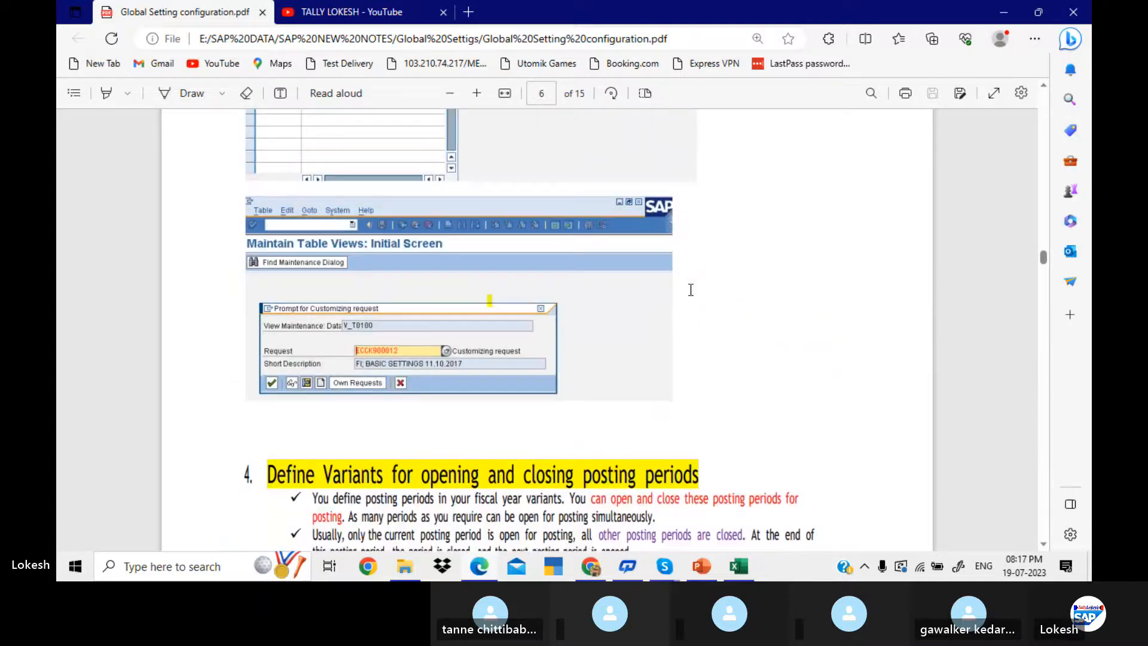
scroll(691, 290, "down", 7)
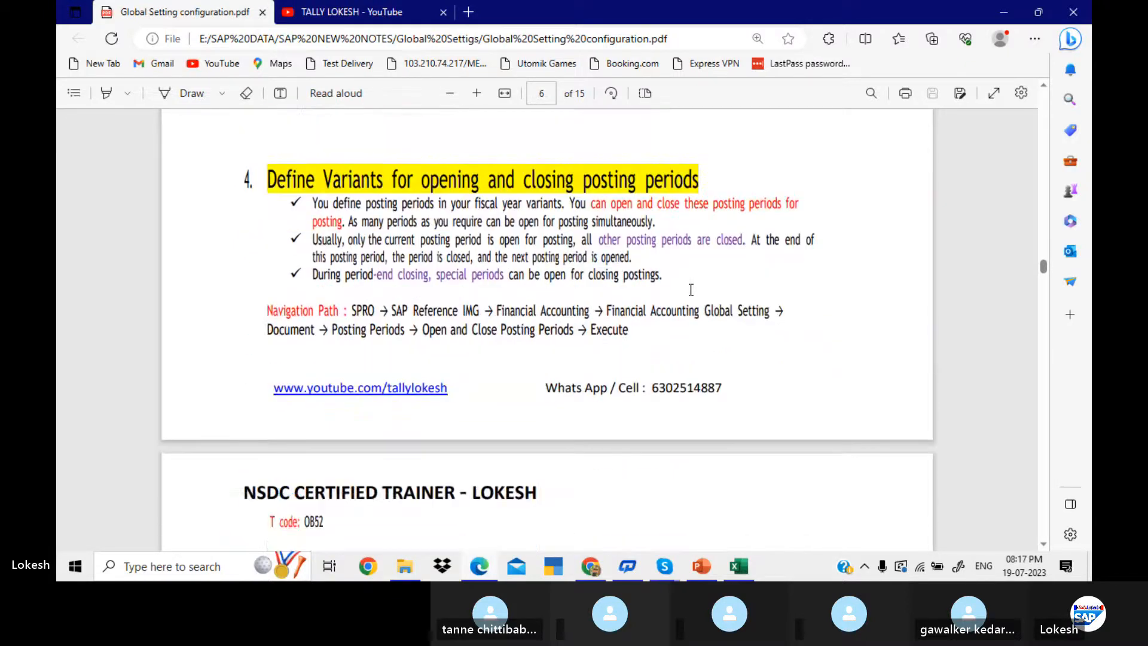
scroll(691, 289, "down", 5)
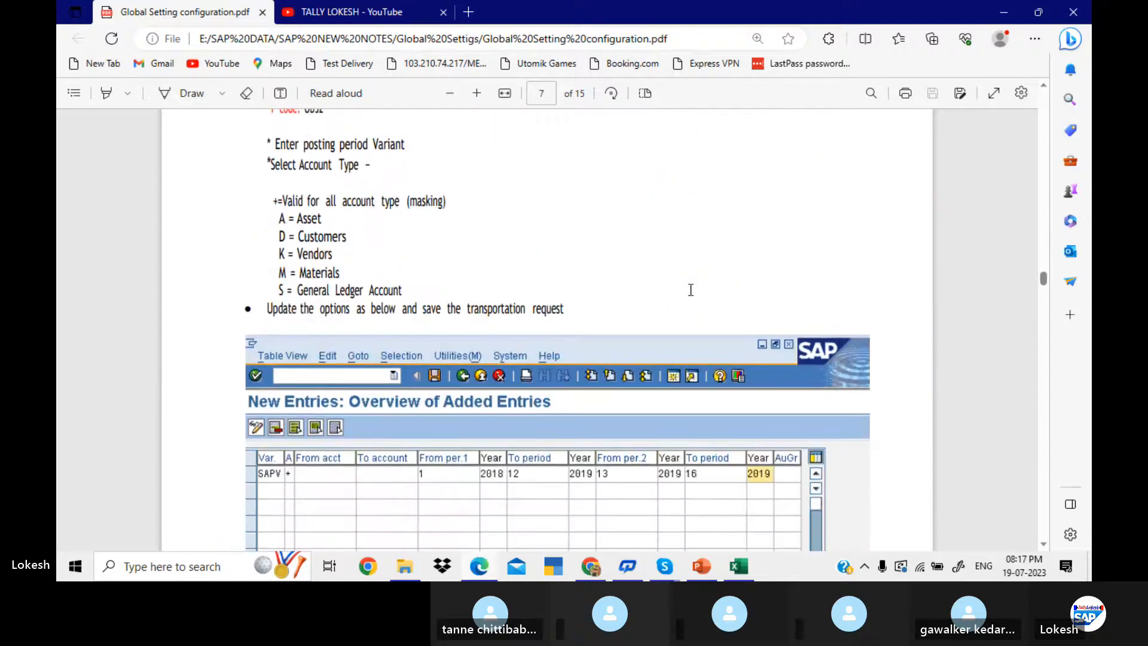
scroll(690, 290, "down", 5)
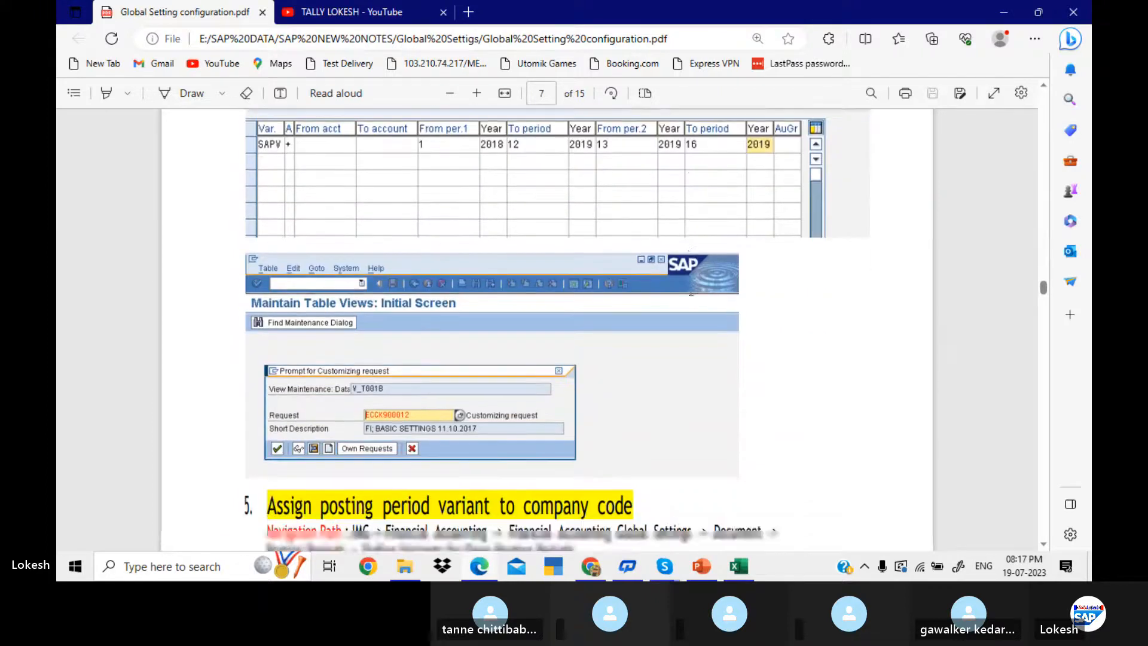
scroll(691, 290, "down", 3)
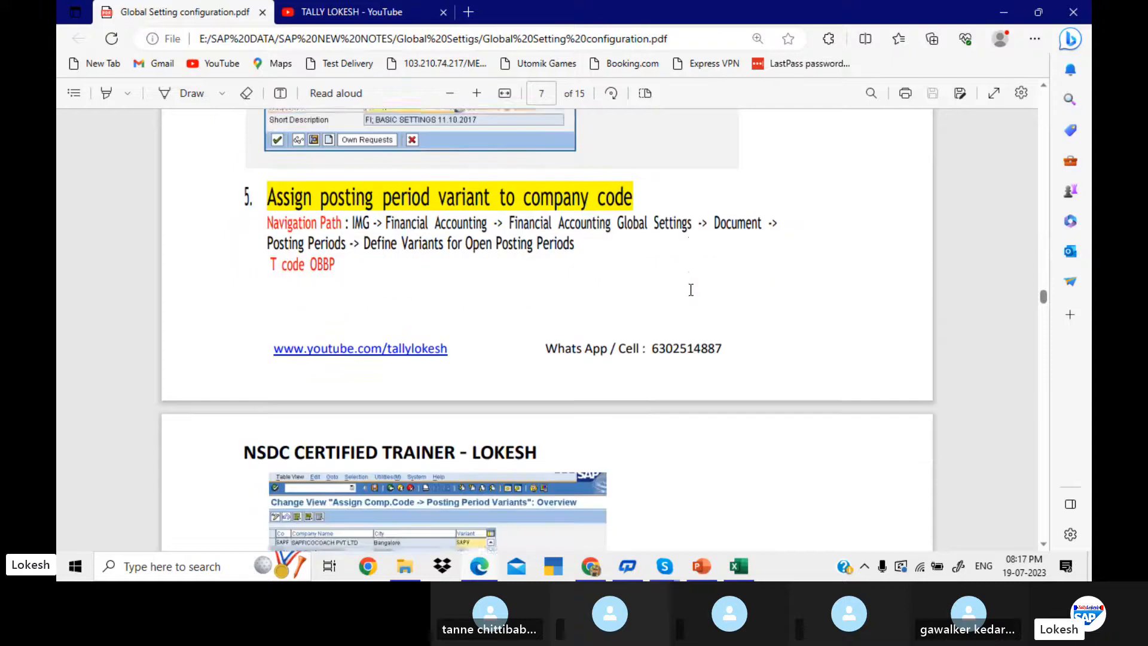
Examine the sections on defining the field status variant (OBC4) and assigning the company code to it (OBC5)
scroll(690, 289, "down", 10)
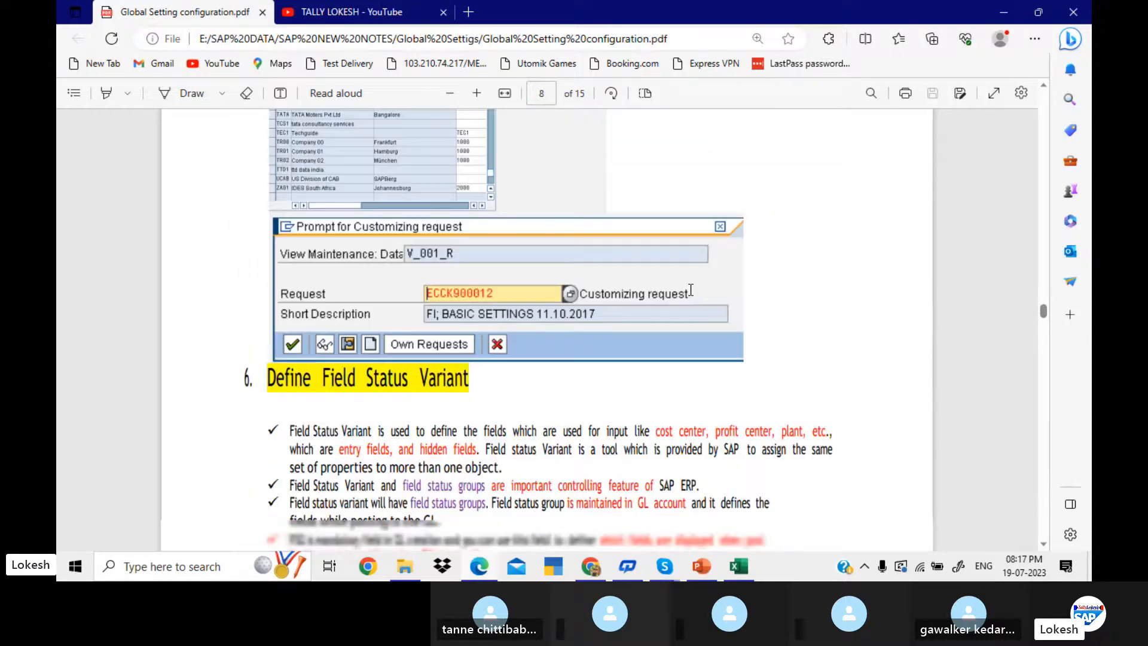
scroll(690, 290, "down", 7)
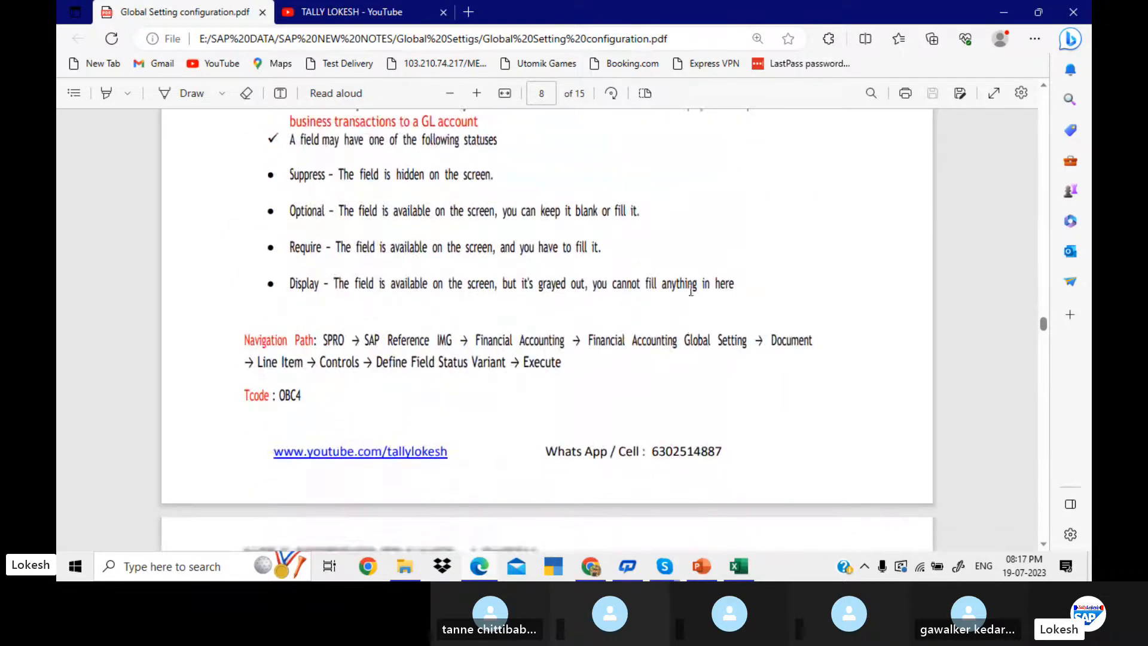
scroll(691, 289, "down", 7)
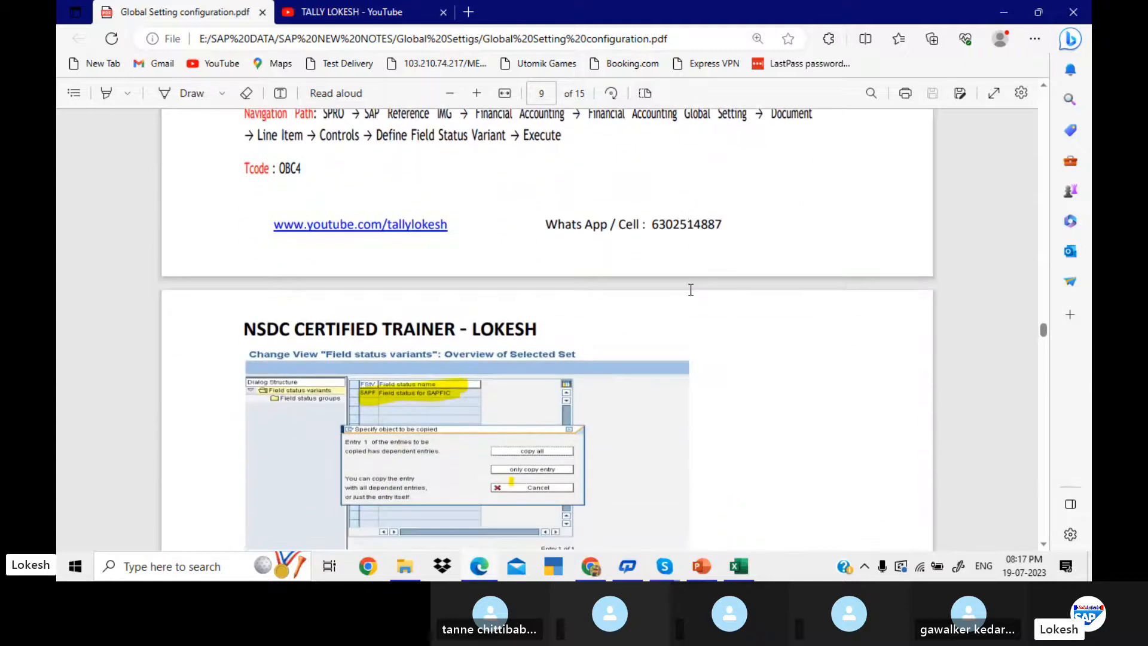
scroll(690, 289, "down", 6)
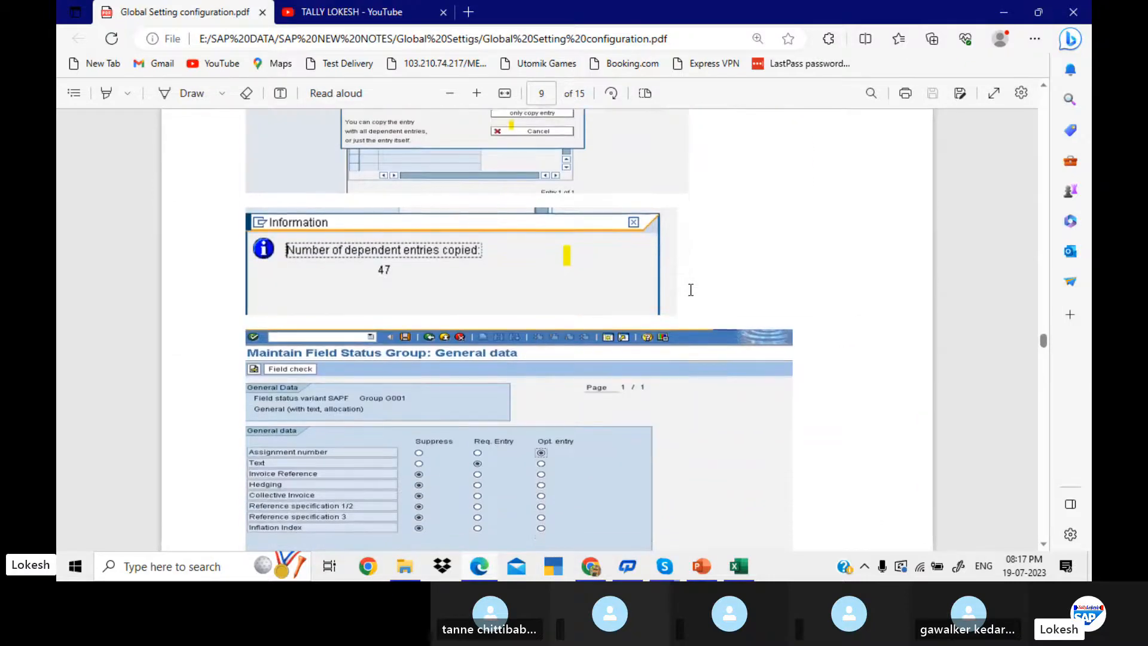
scroll(690, 289, "down", 4)
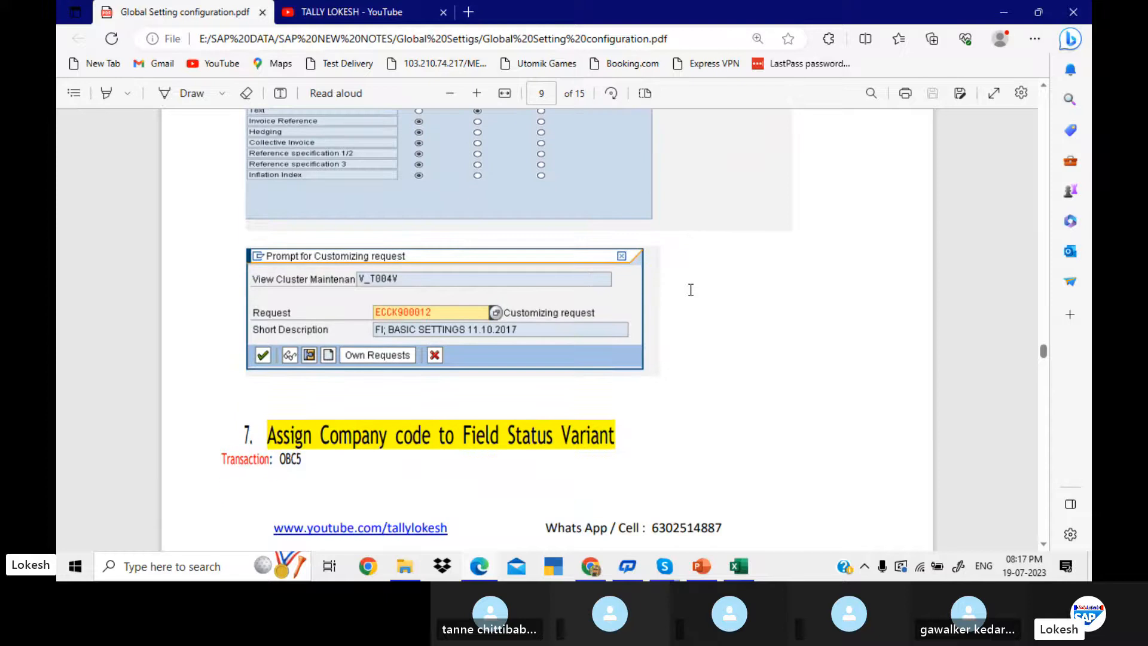
scroll(690, 289, "down", 8)
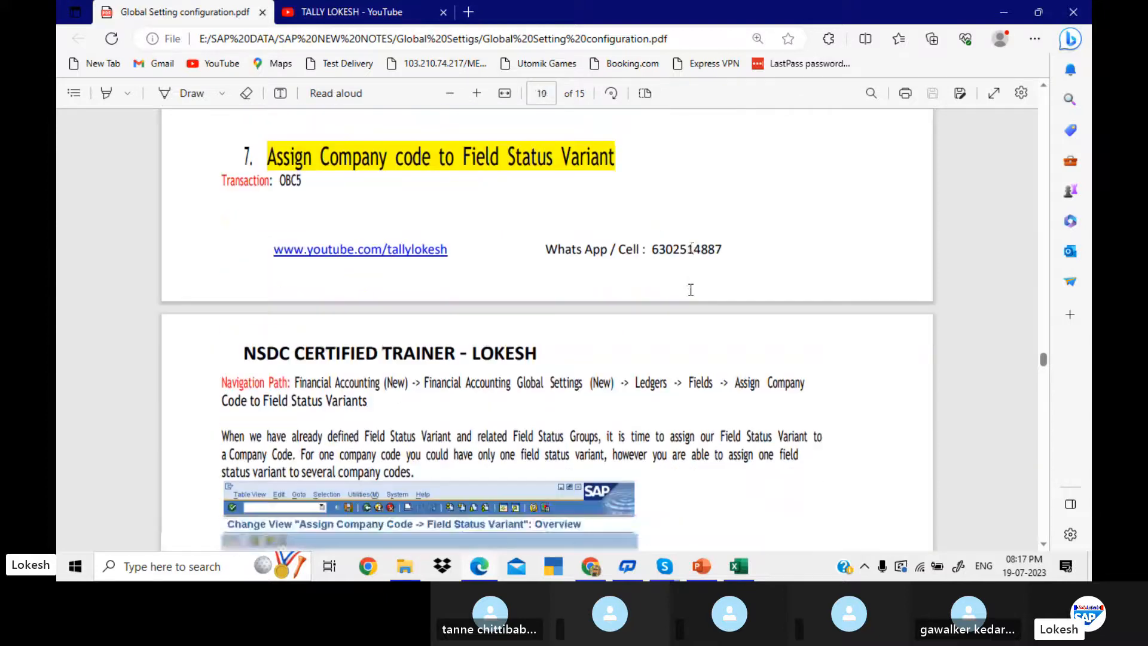
scroll(691, 290, "down", 1)
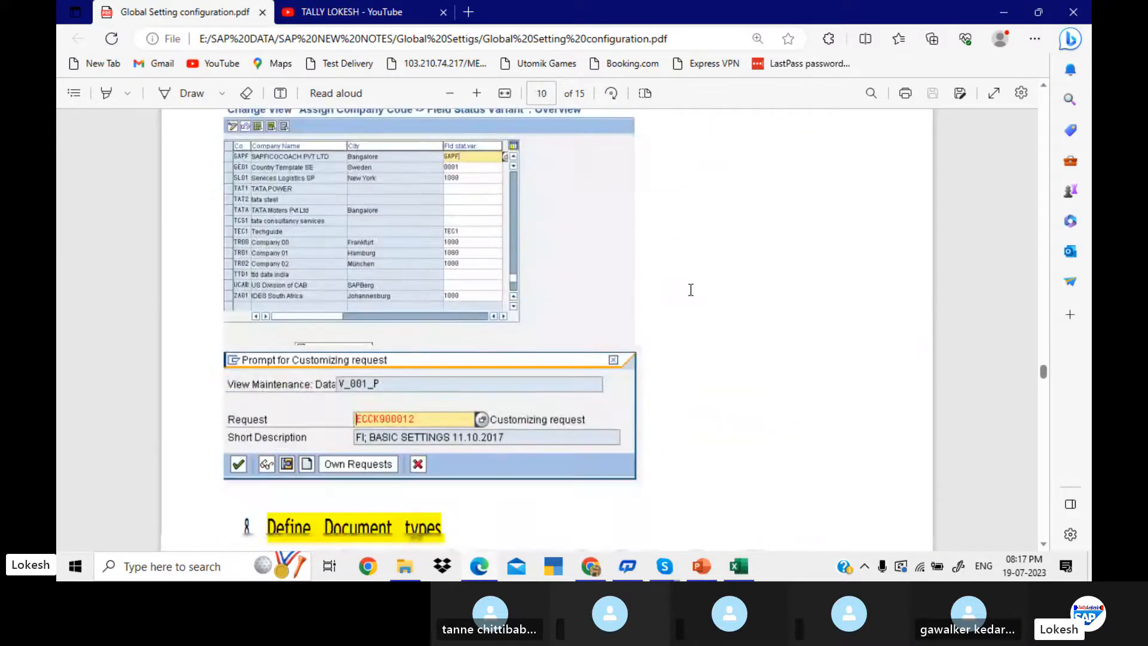
Look through the sections on defining document types and document number ranges (FBN1)
scroll(691, 289, "down", 7)
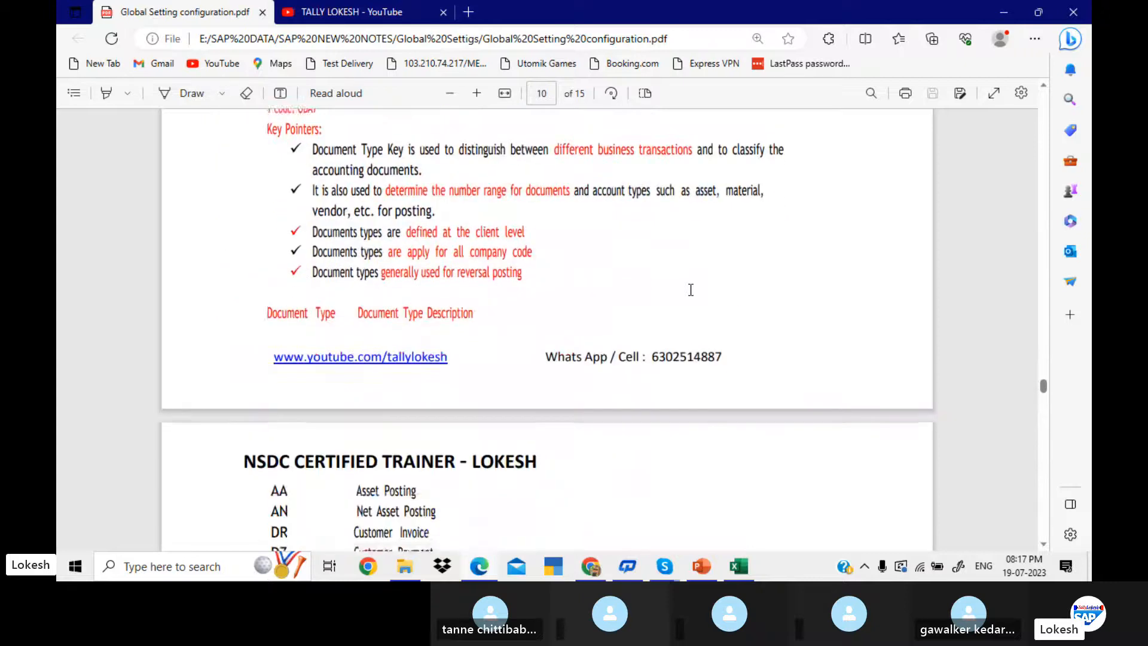
scroll(691, 289, "down", 4)
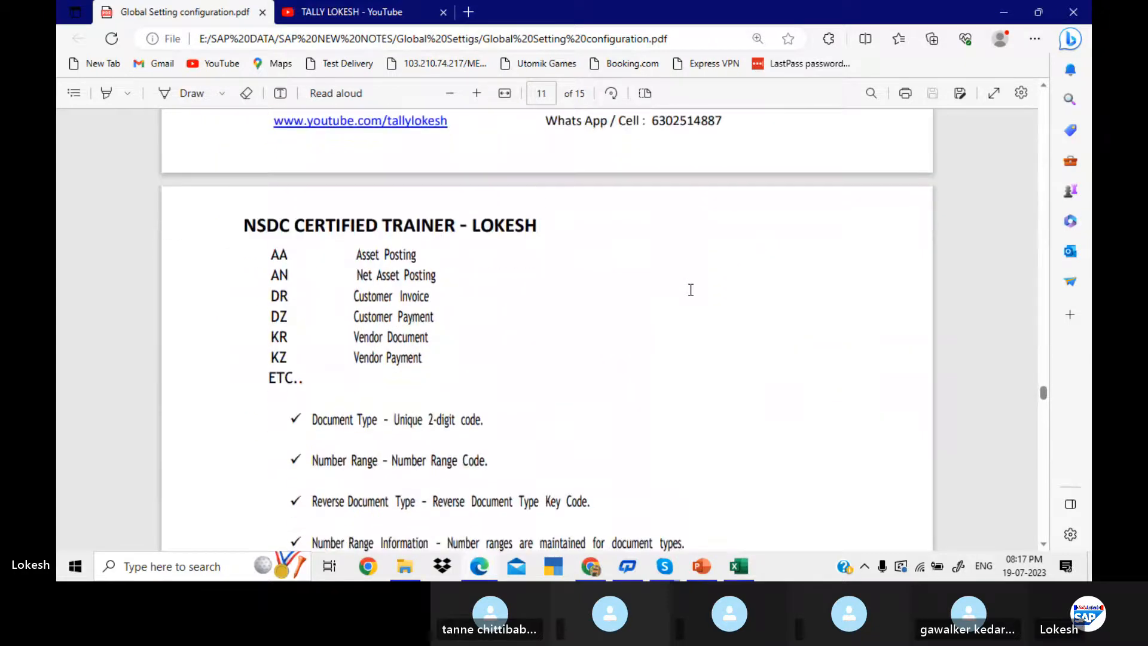
scroll(690, 290, "down", 2)
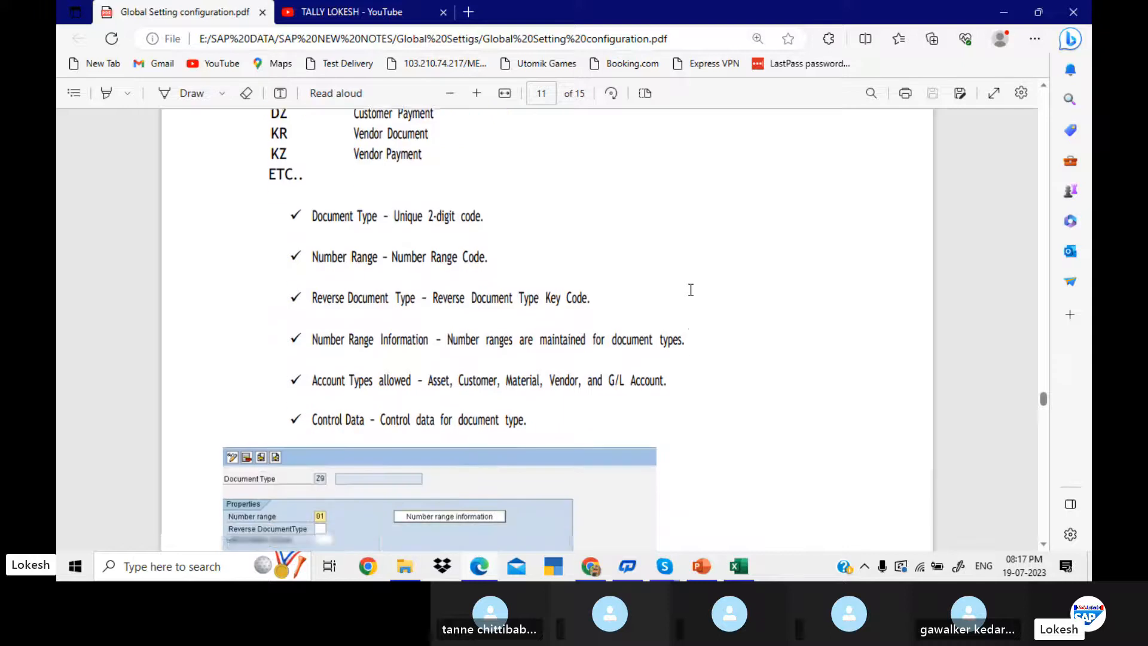
scroll(691, 290, "down", 2)
scroll(691, 289, "down", 12)
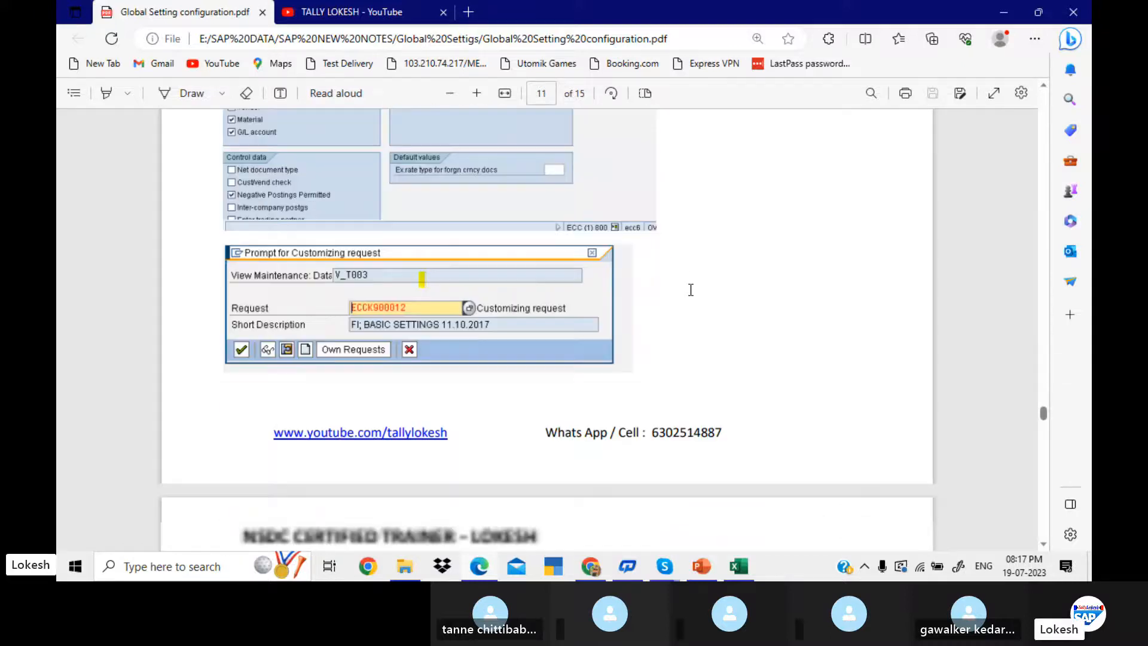
scroll(691, 290, "down", 5)
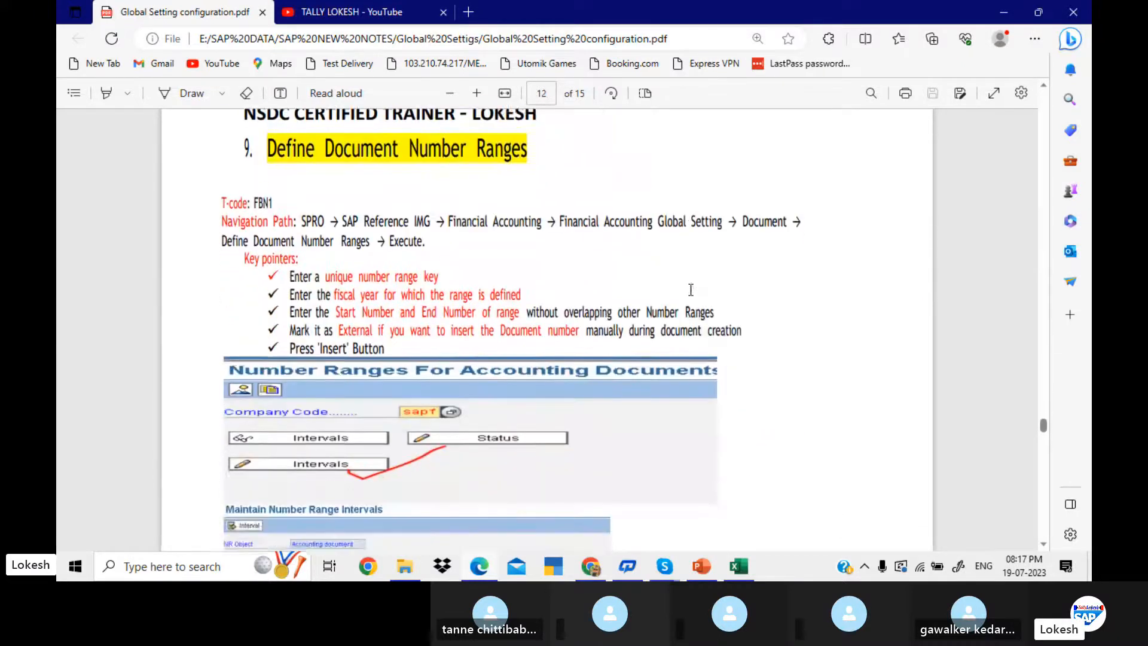
scroll(691, 289, "down", 12)
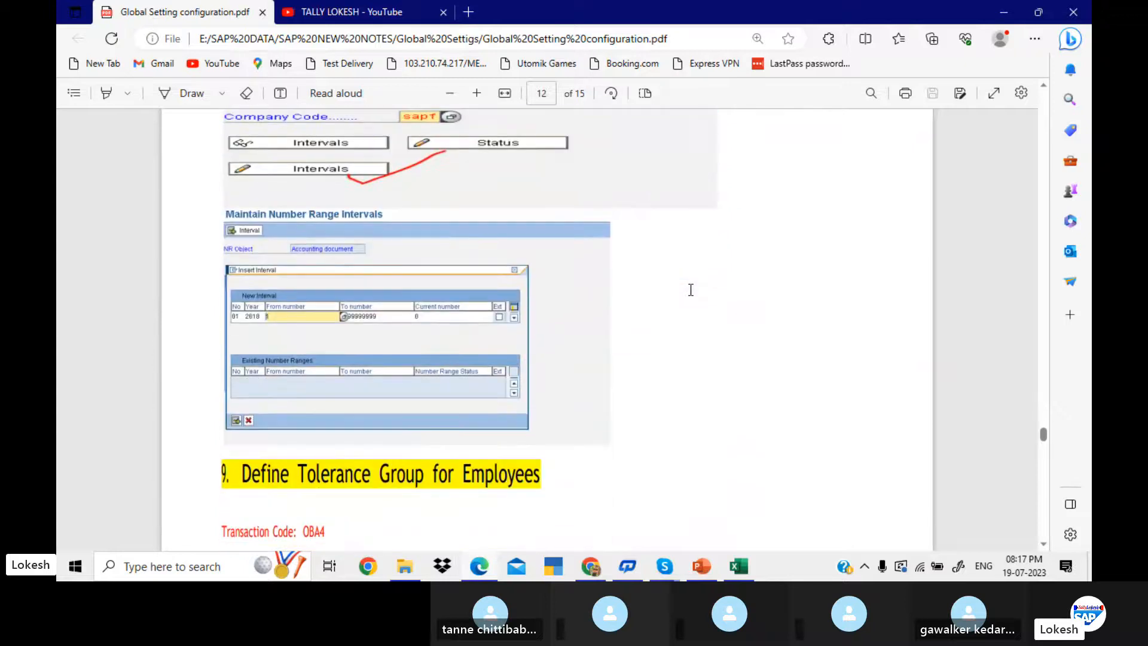
Review the sections on tolerance groups for employees and GL accounts, user assignment to tolerance groups, and entering global parameters (OBY6)
scroll(691, 289, "down", 5)
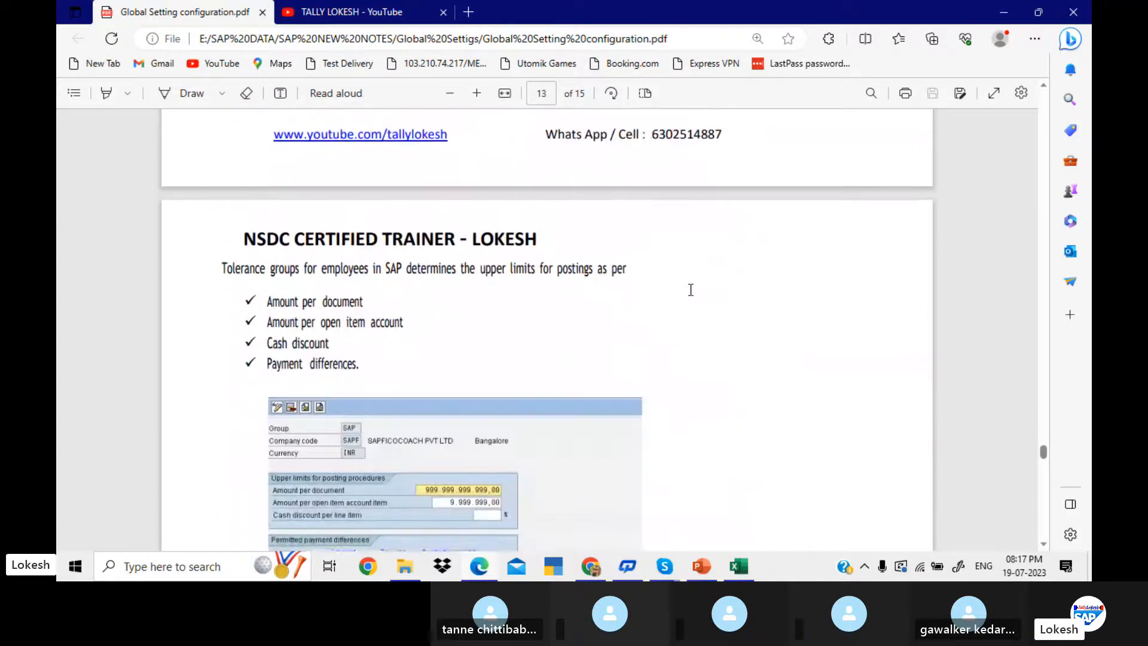
scroll(690, 289, "down", 4)
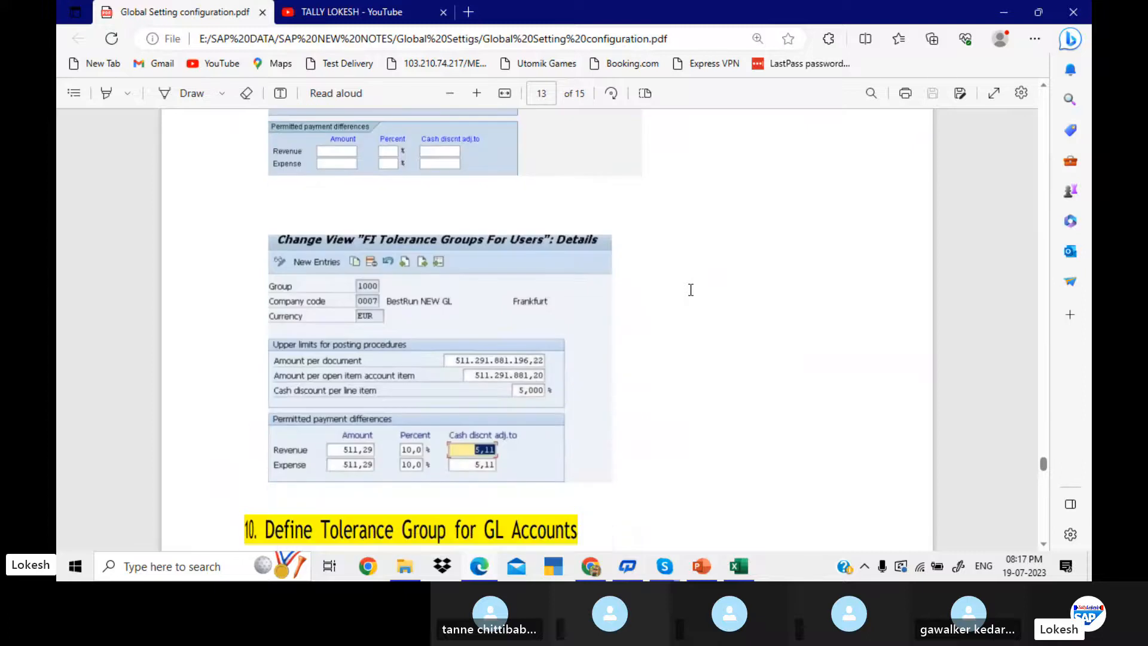
scroll(691, 289, "down", 5)
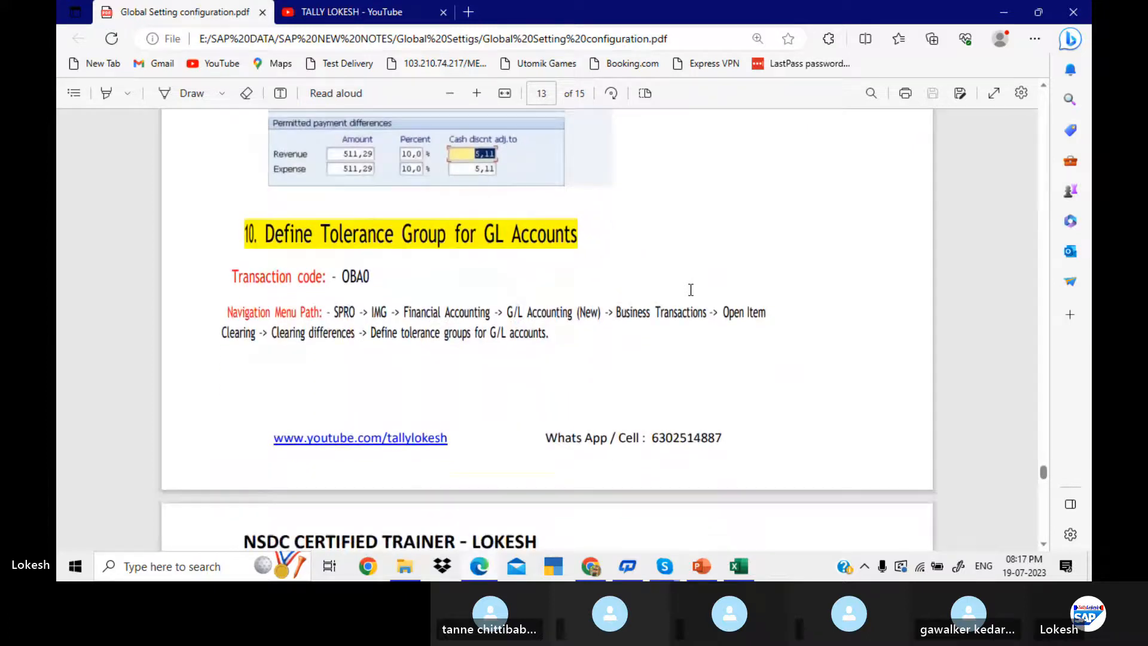
scroll(691, 290, "down", 4)
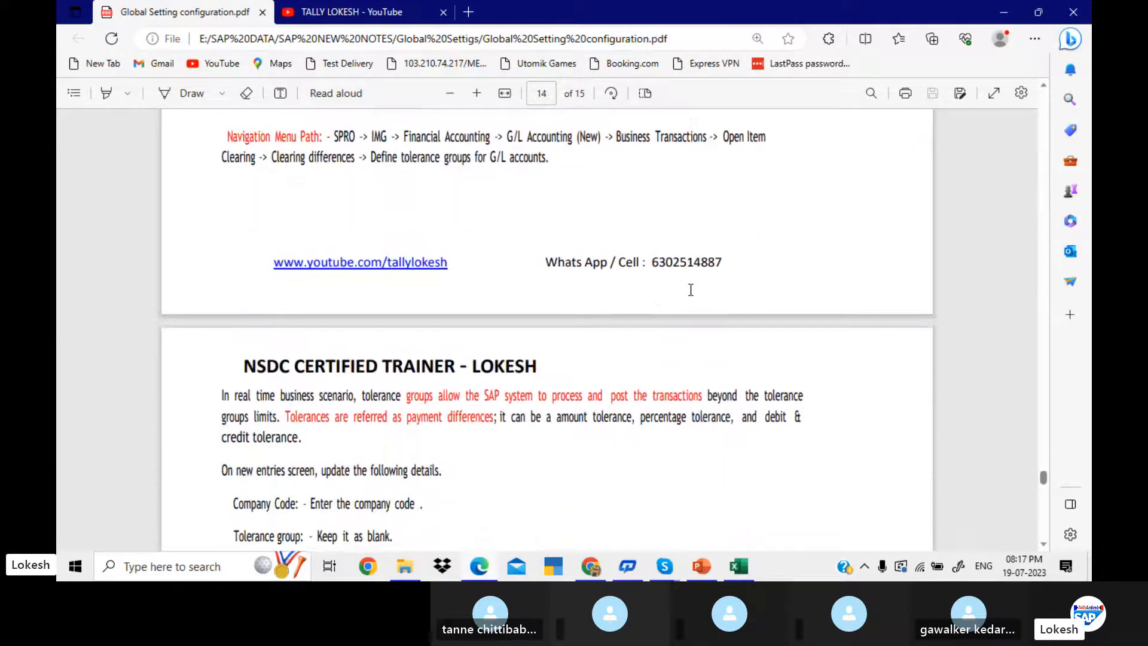
scroll(690, 289, "down", 5)
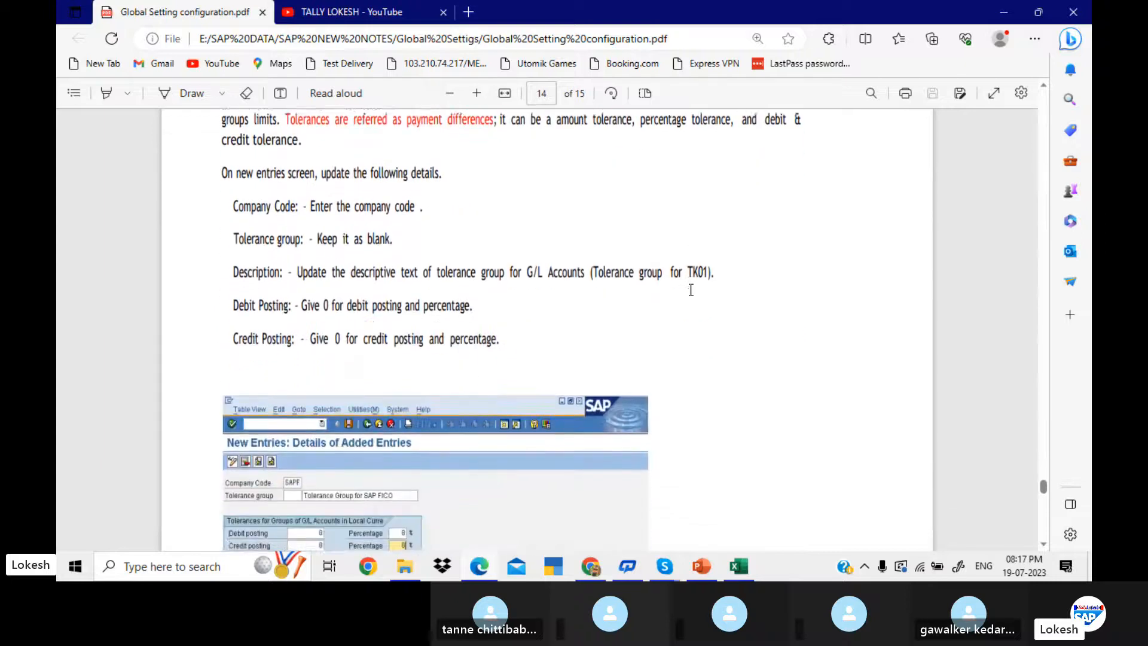
scroll(690, 289, "down", 8)
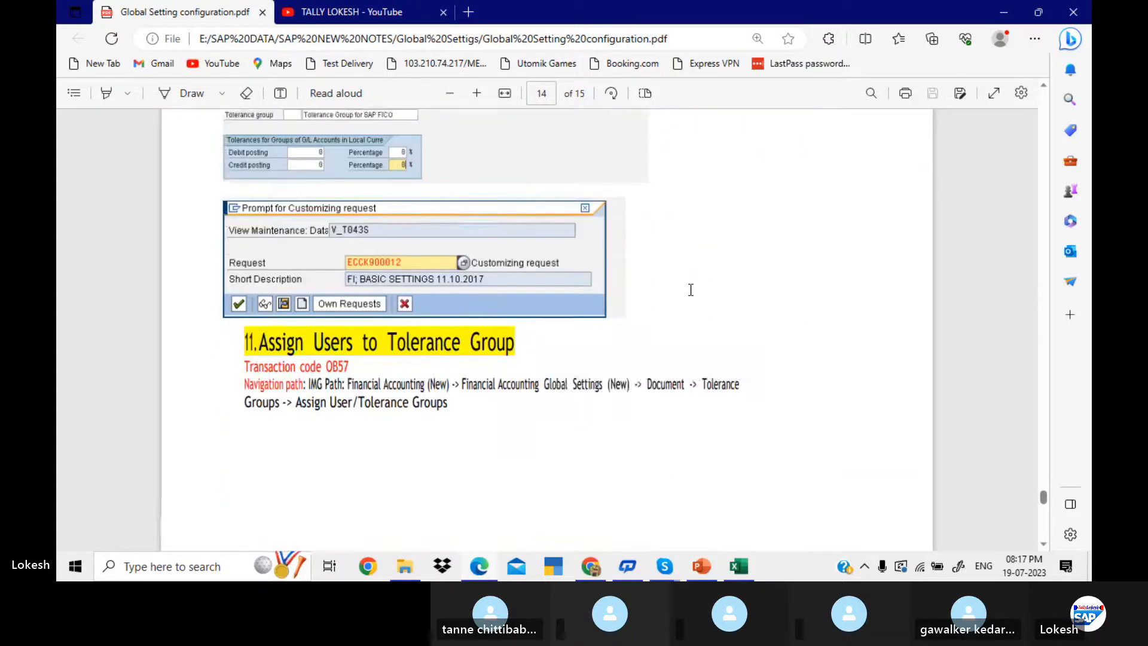
scroll(690, 289, "down", 6)
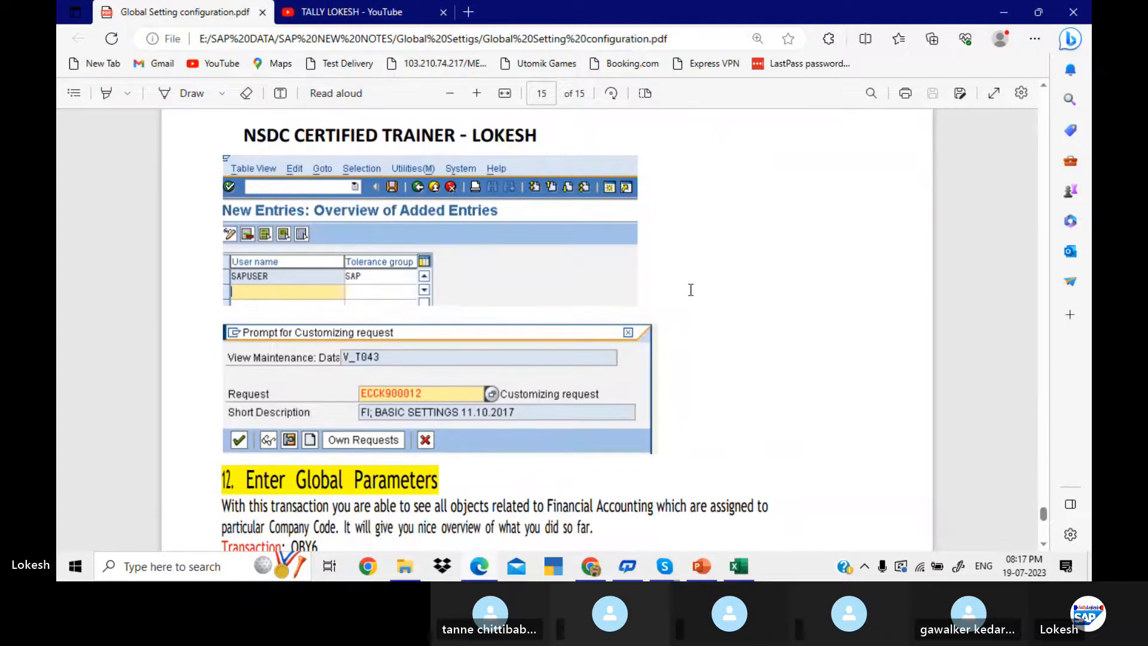
scroll(690, 290, "down", 4)
scroll(691, 290, "up", 1)
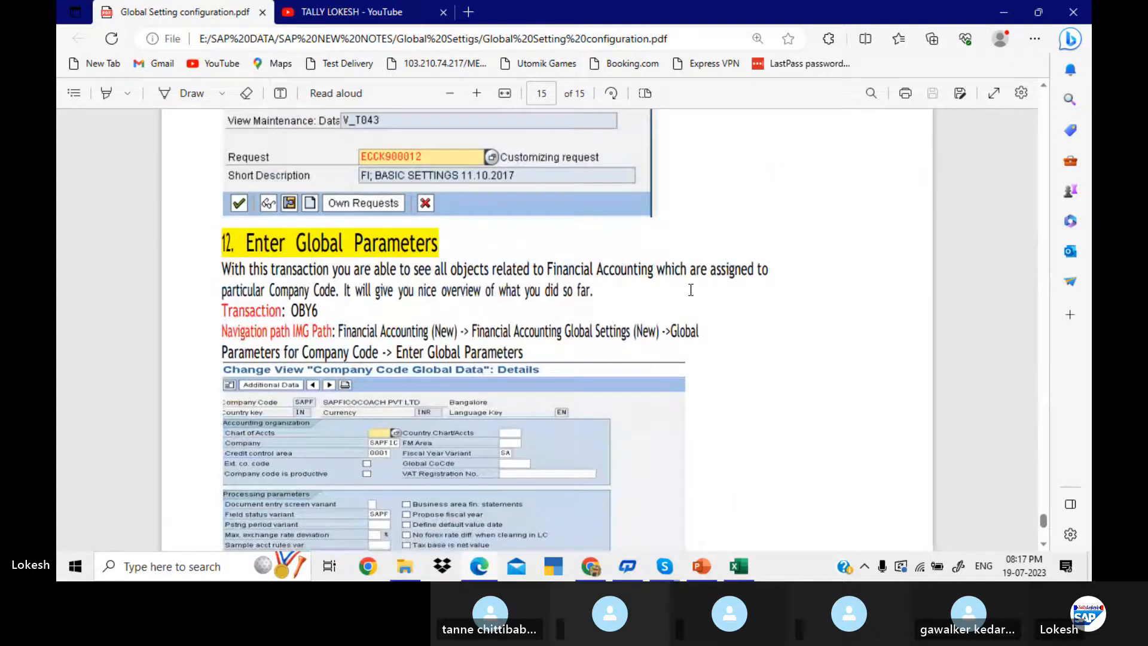
View the rest of the Enter Global Parameters section, and return to the Maintain Fiscal Year Variant section on page 1
scroll(691, 289, "down", 5)
scroll(691, 290, "down", 2)
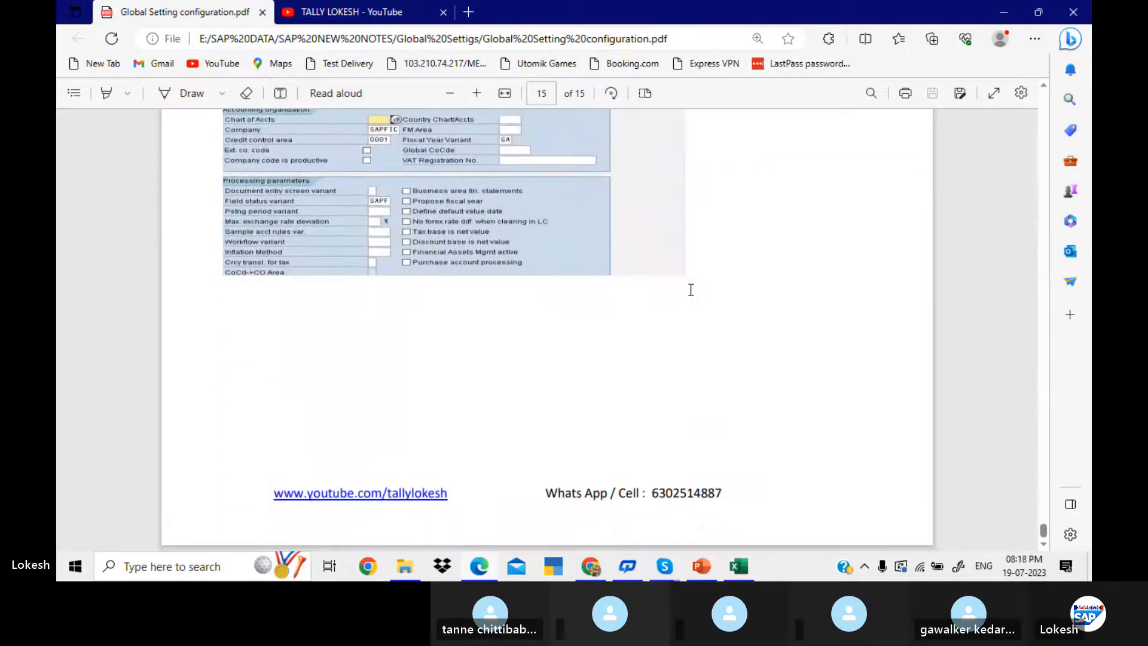
scroll(691, 289, "up", 18)
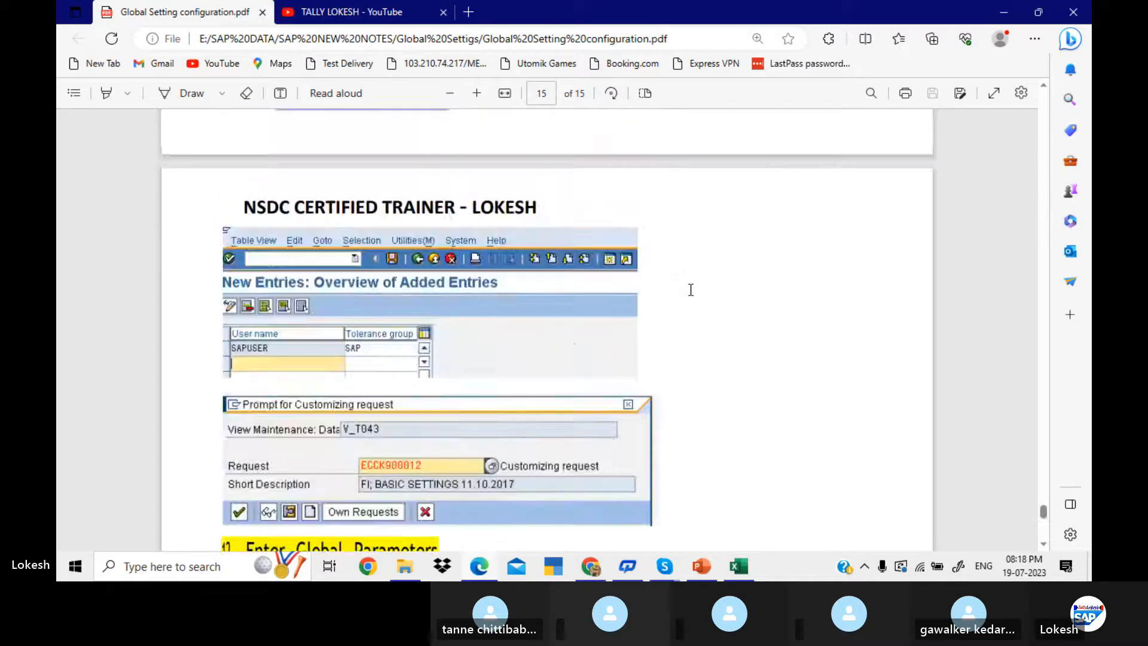
scroll(691, 289, "up", 10)
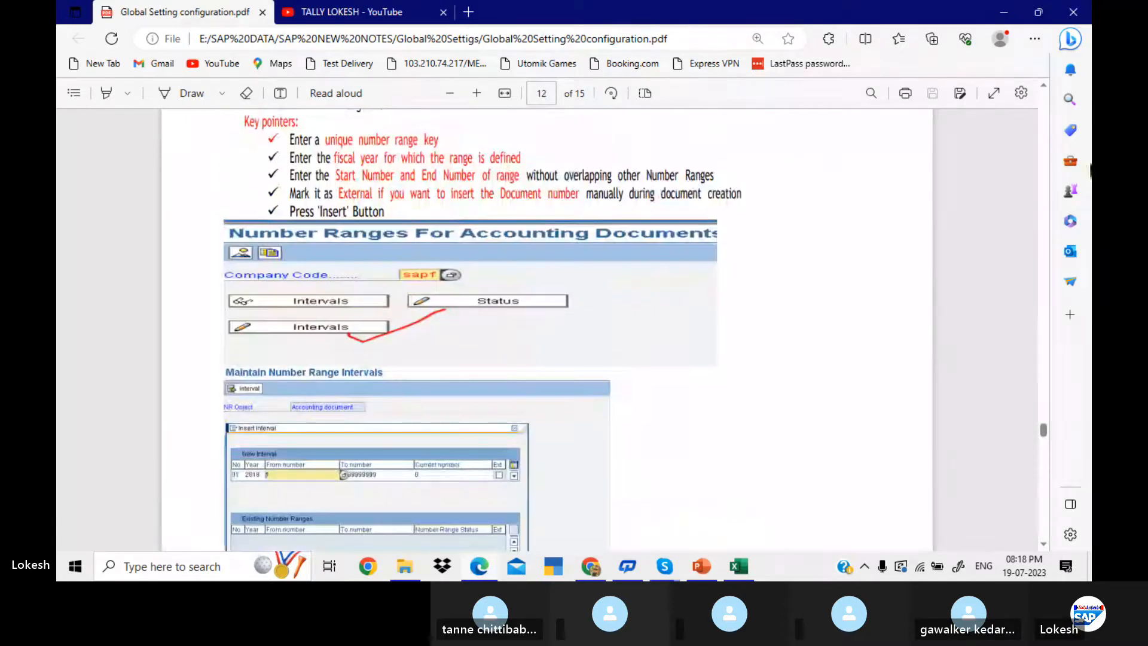
left_click_drag(1044, 429, 1043, 97)
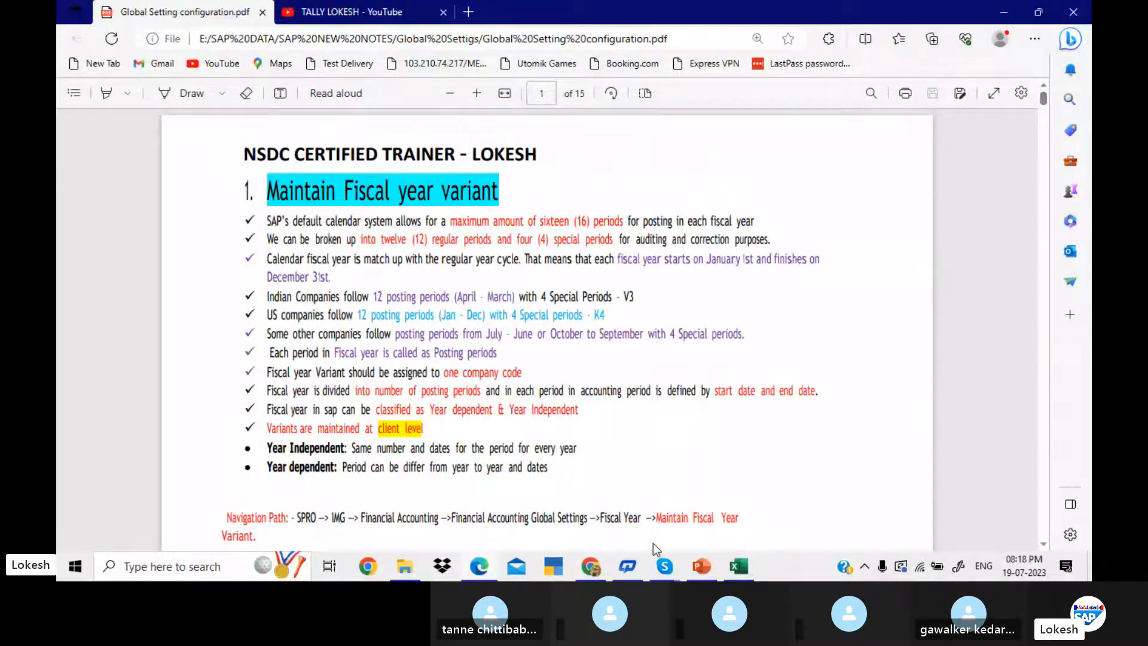
Switch to the With Holding Tax workbook in Excel and move the codes in D3:D12 of the Global Settings sheet to E3:E12
left_click(739, 566)
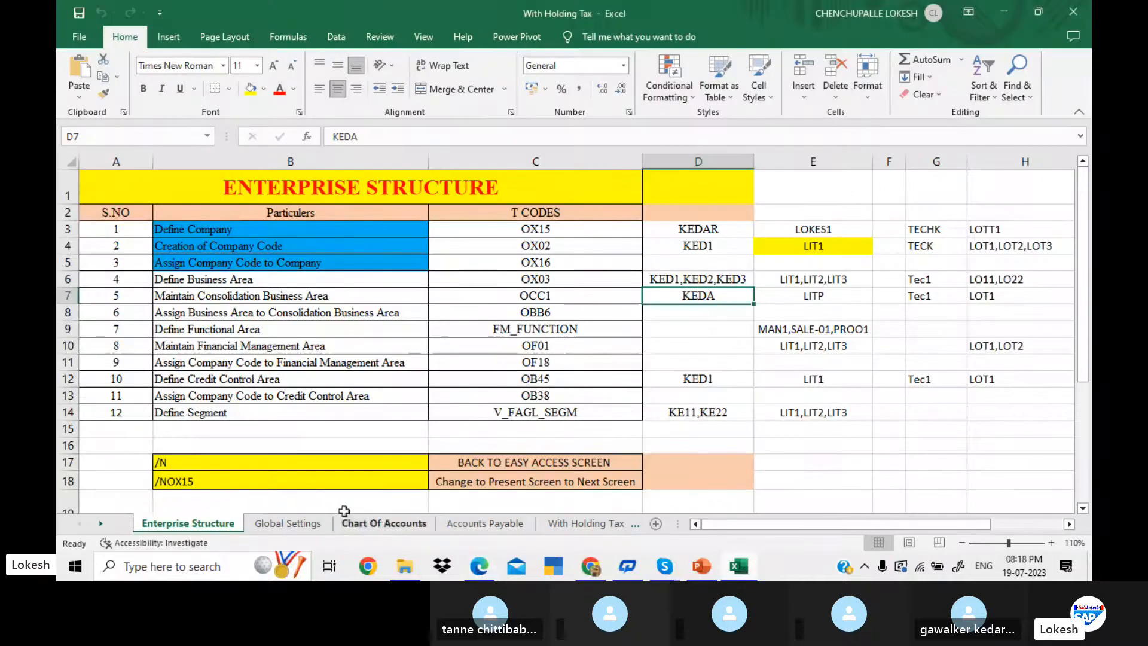
left_click(308, 524)
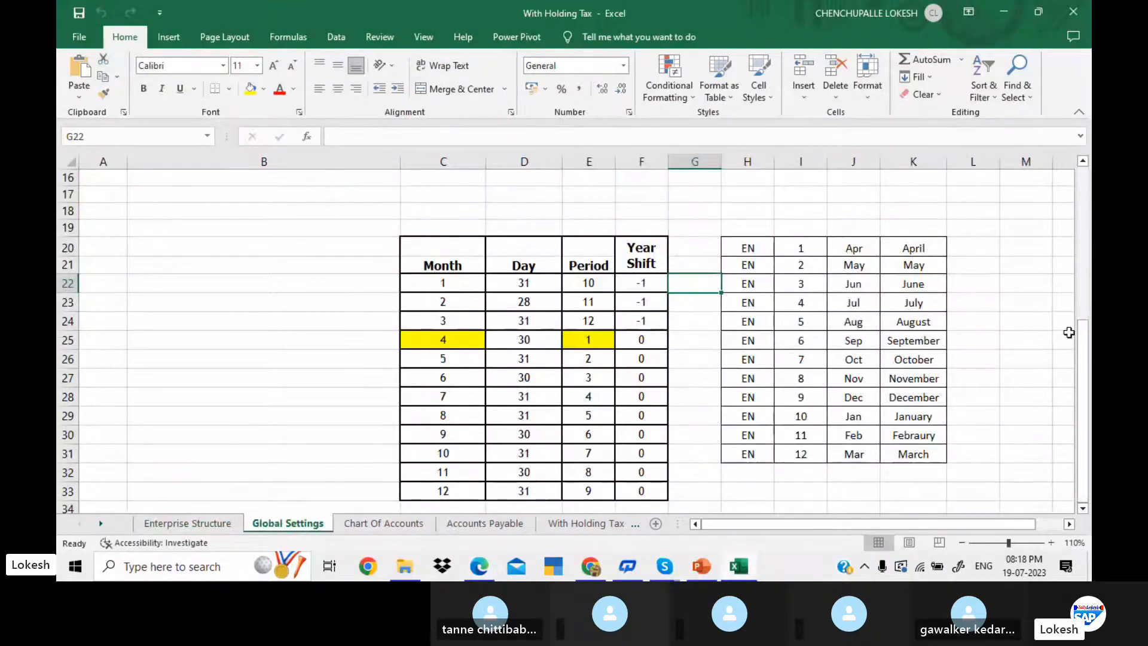
left_click_drag(1081, 329, 1071, 173)
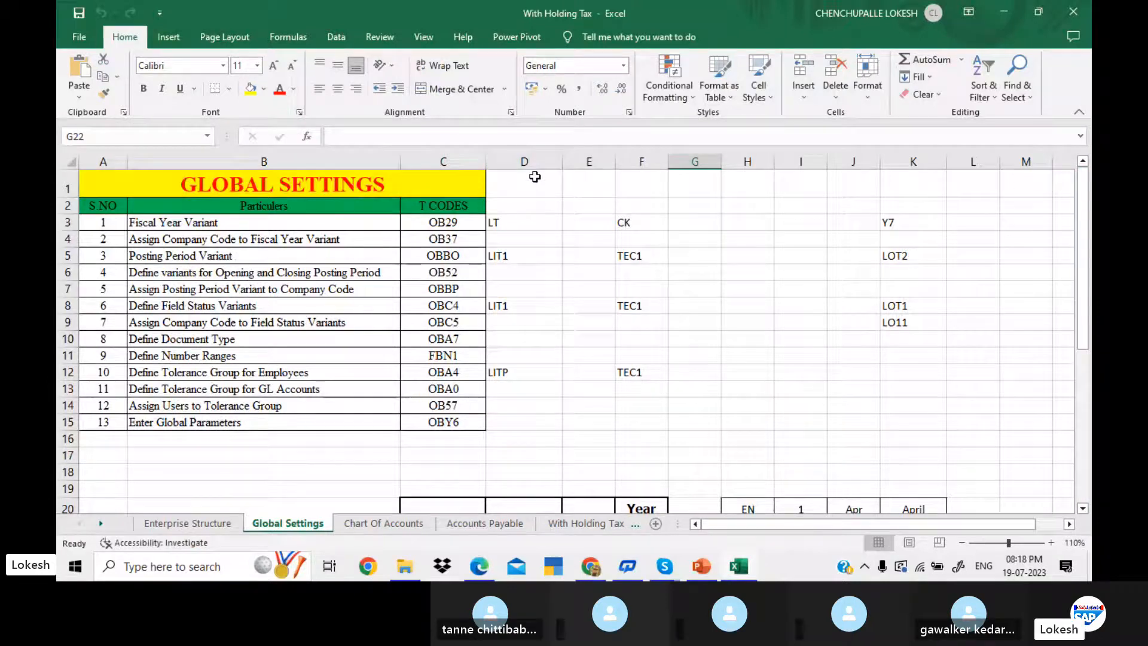
left_click_drag(529, 225, 513, 370)
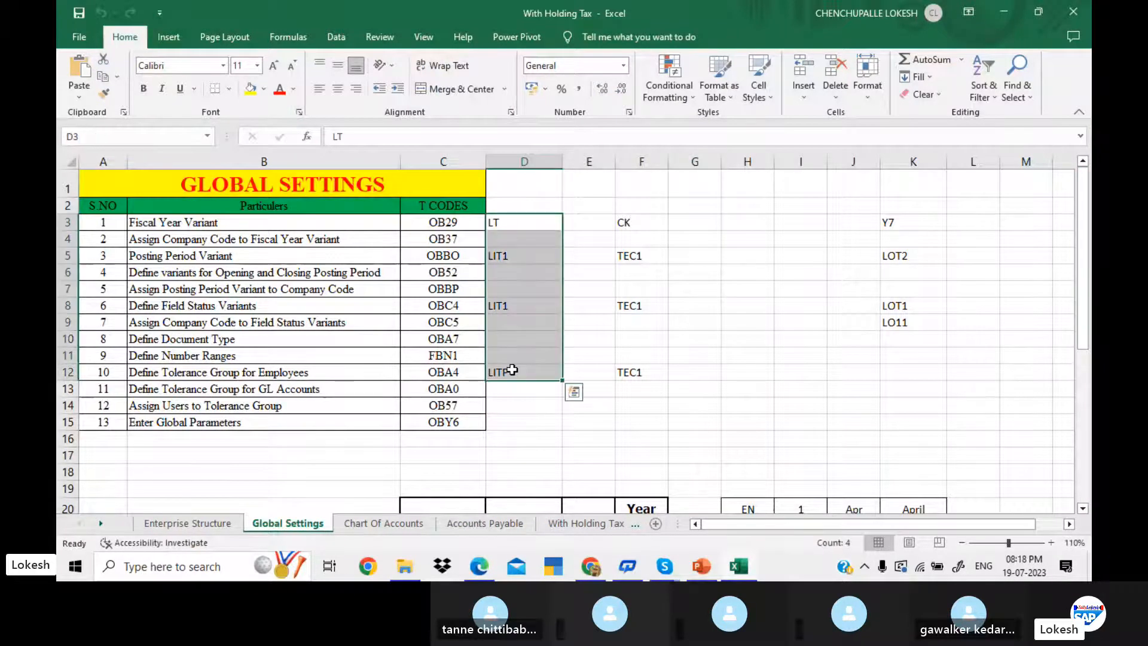
key("ctrl+c")
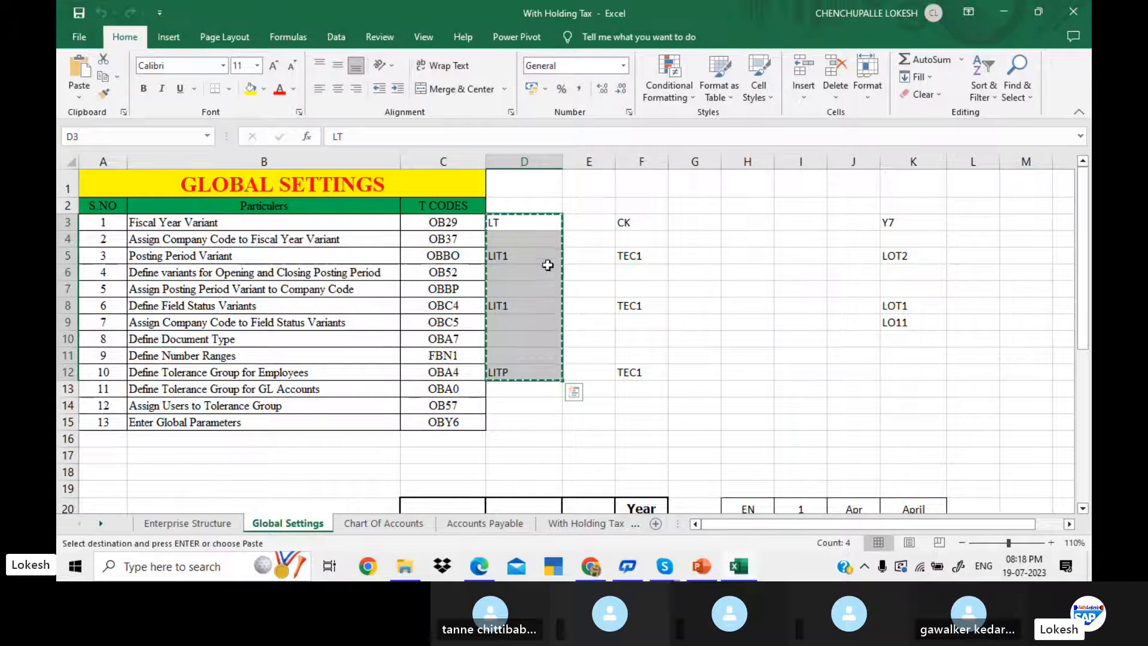
left_click(577, 226)
key("ctrl+v")
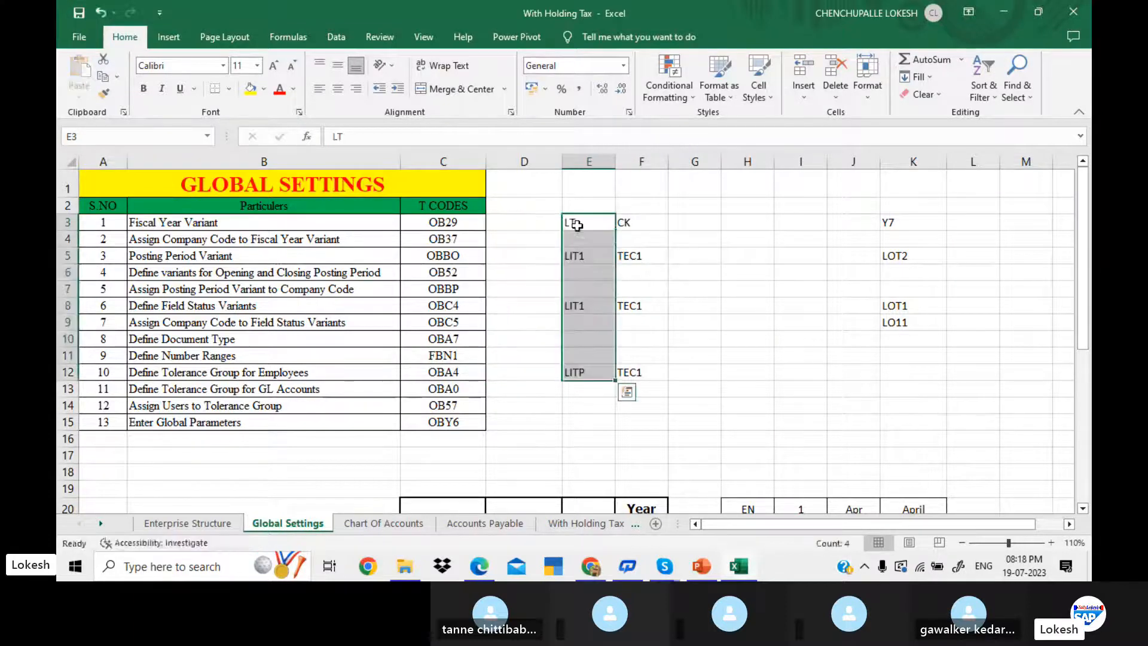
left_click(528, 220)
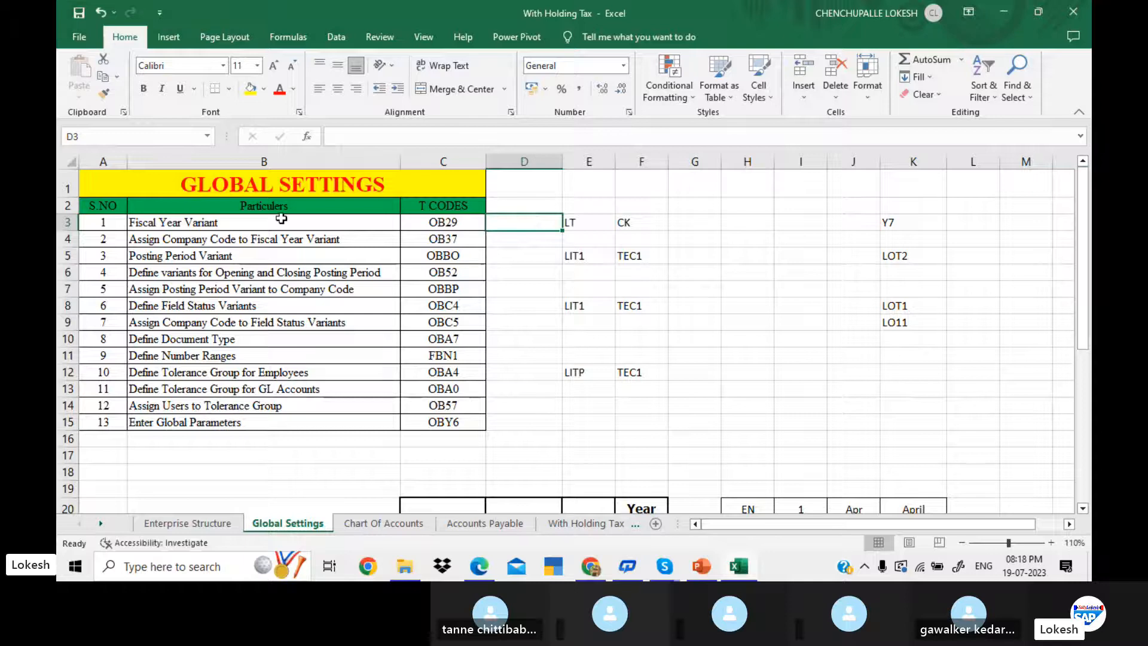
Go over the list of global settings in rows 3 to 15 and the blank cells beside their transaction codes
left_click_drag(272, 223, 293, 422)
left_click(513, 226)
left_click_drag(512, 252, 514, 419)
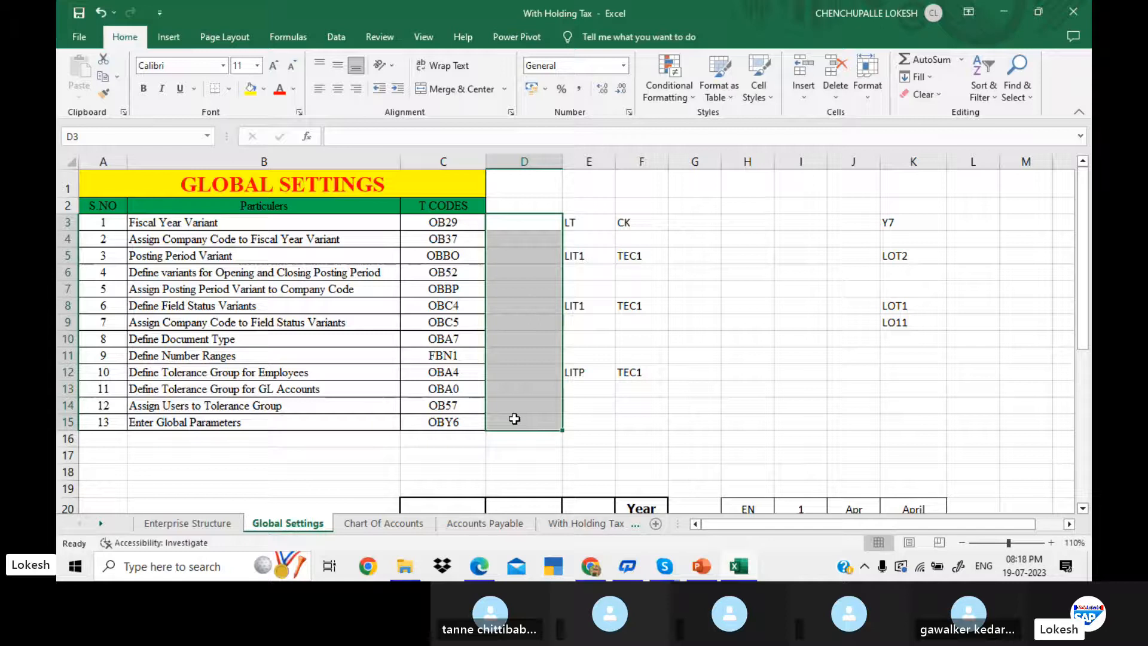
left_click(514, 419)
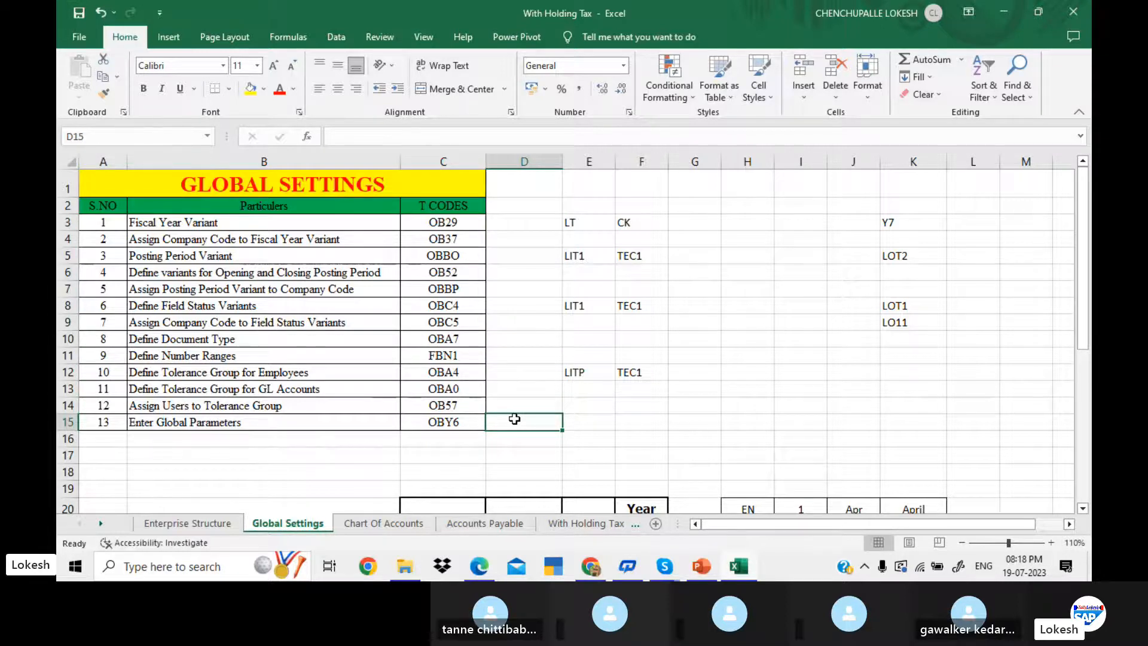
Close the GLOBAL SETTINGS Theory presentation in PowerPoint and minimize the remaining windows to reach the desktop
left_click(704, 573)
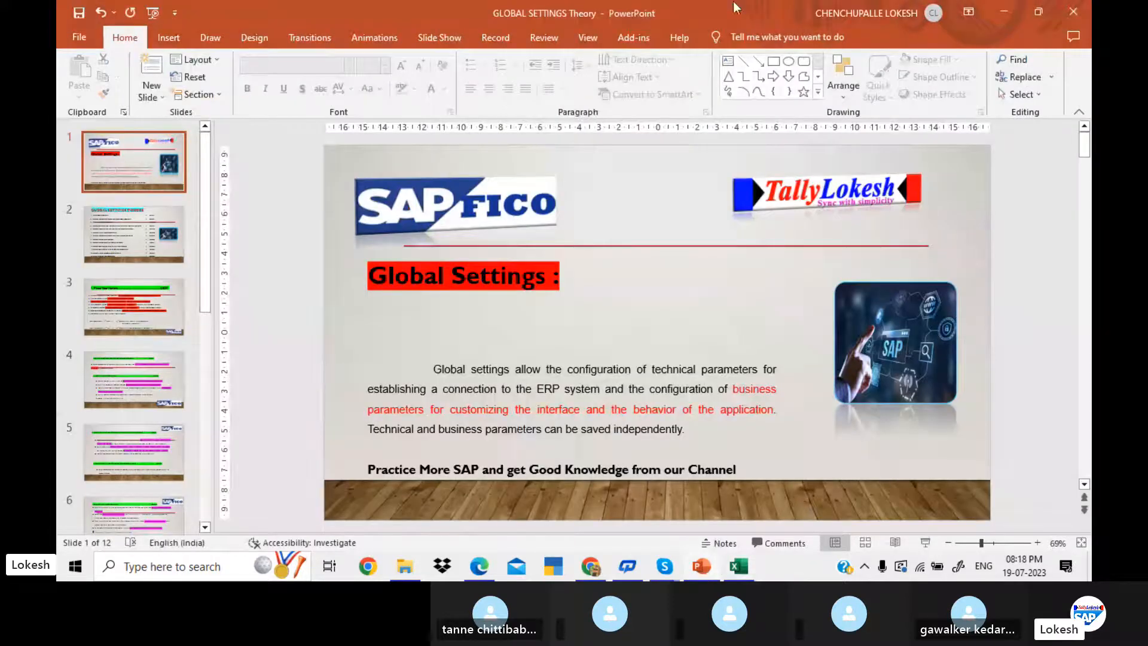
left_click(1065, 8)
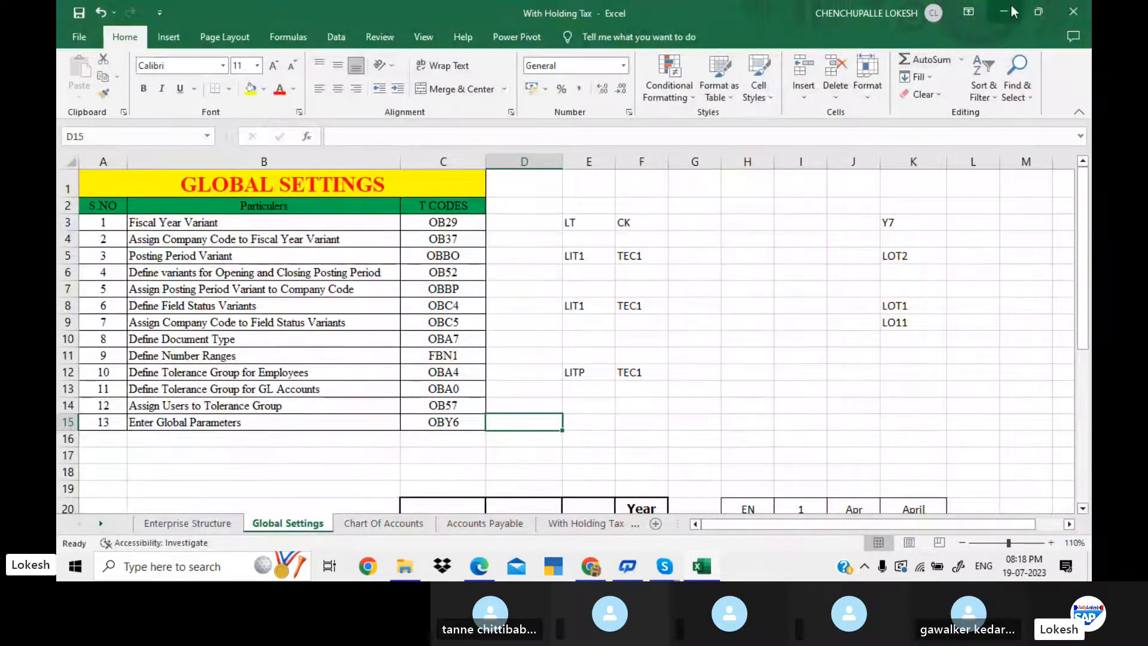
left_click(994, 11)
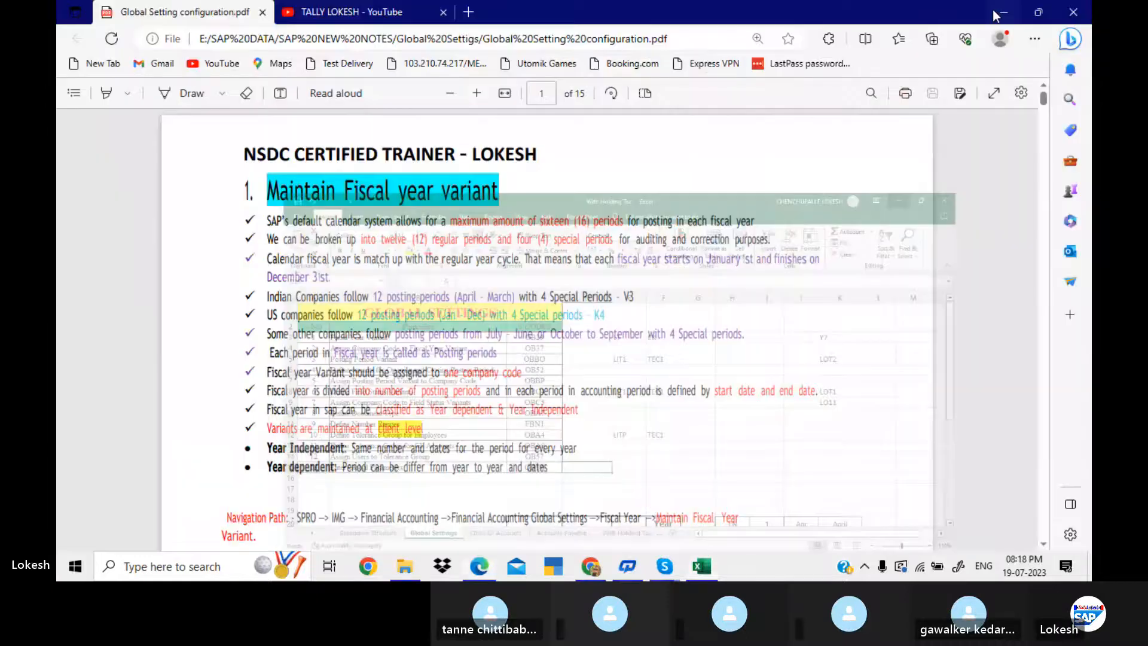
left_click(1002, 12)
left_click(1002, 12)
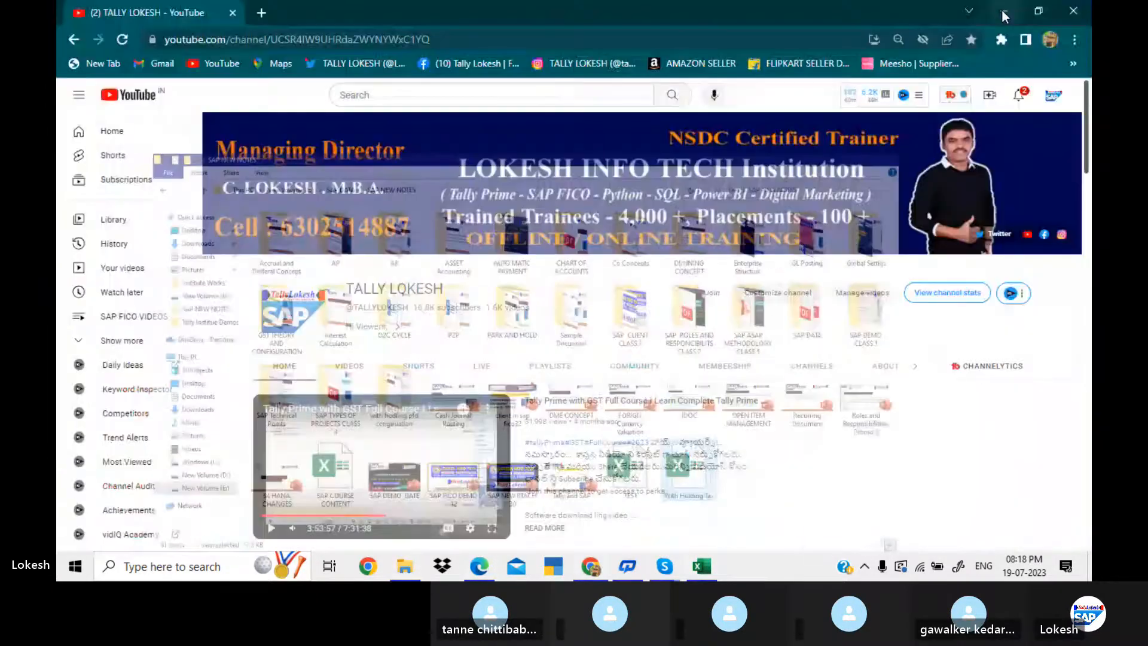
left_click(1002, 12)
left_click(1002, 12)
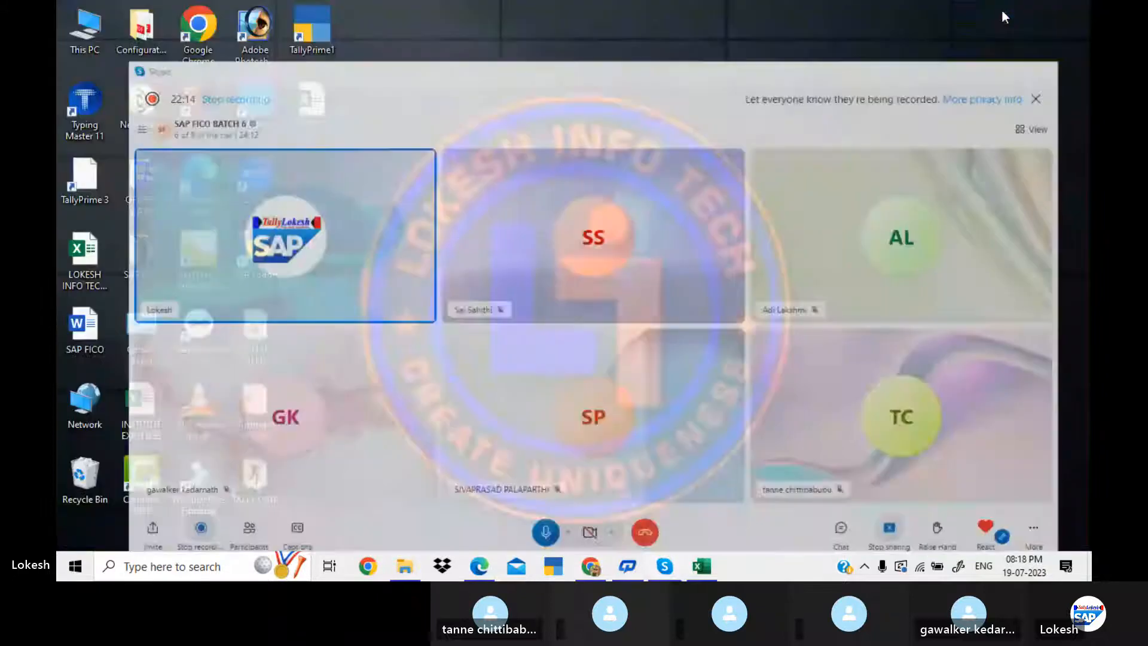
Launch SAP Logon, maximize its window and open the EHP7 connection
double_click(263, 246)
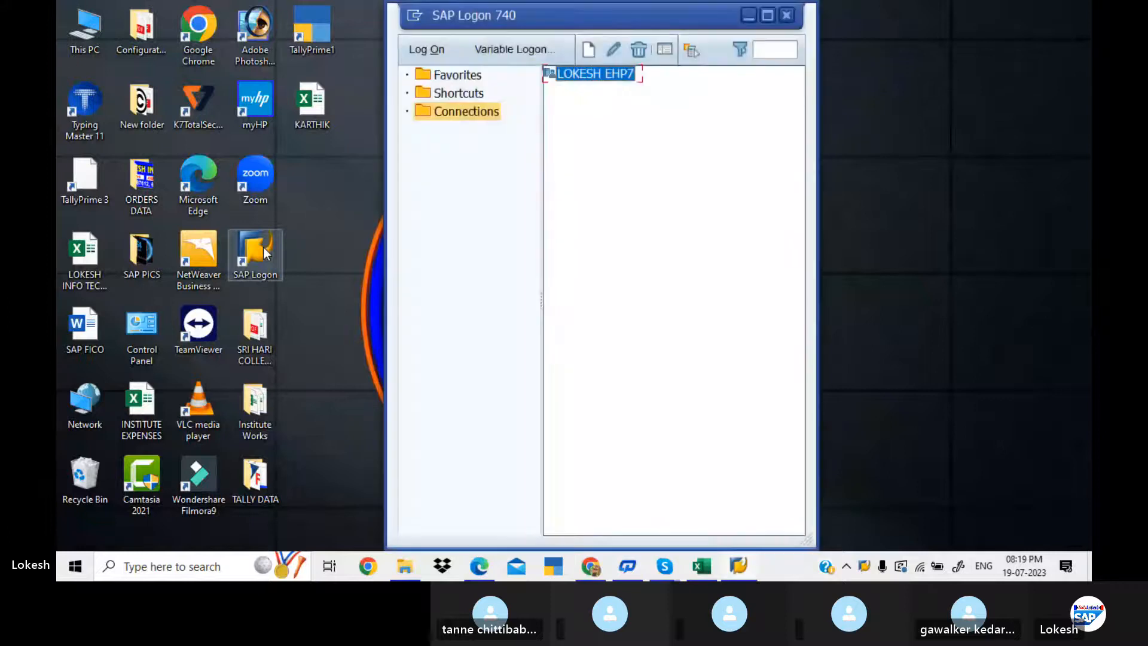
left_click(768, 15)
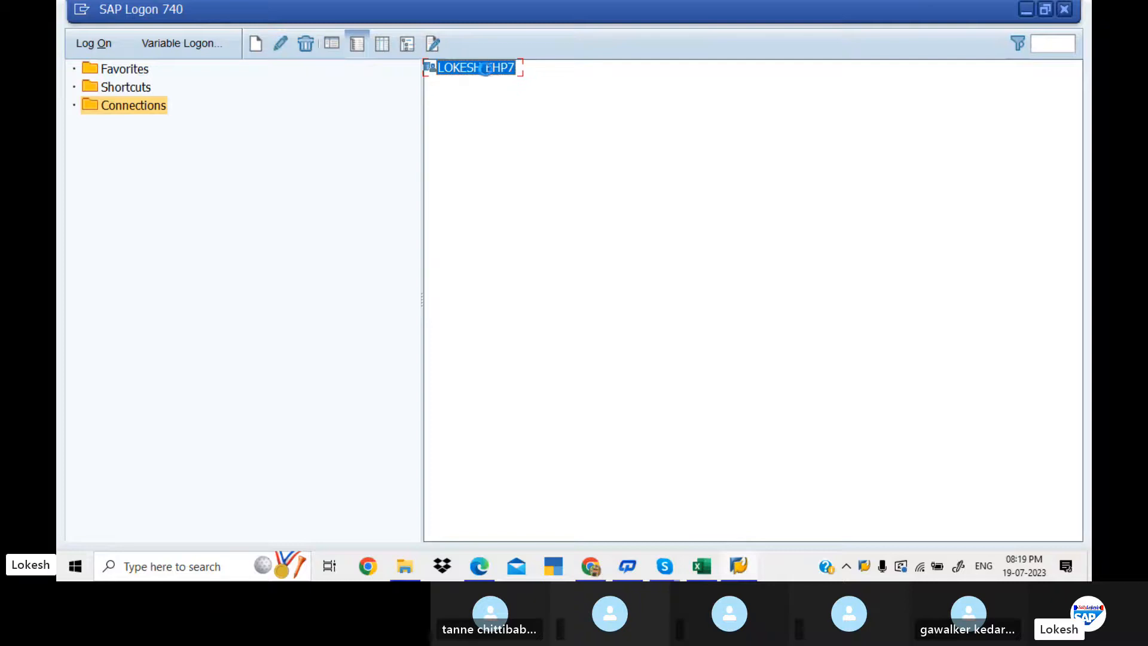
double_click(486, 70)
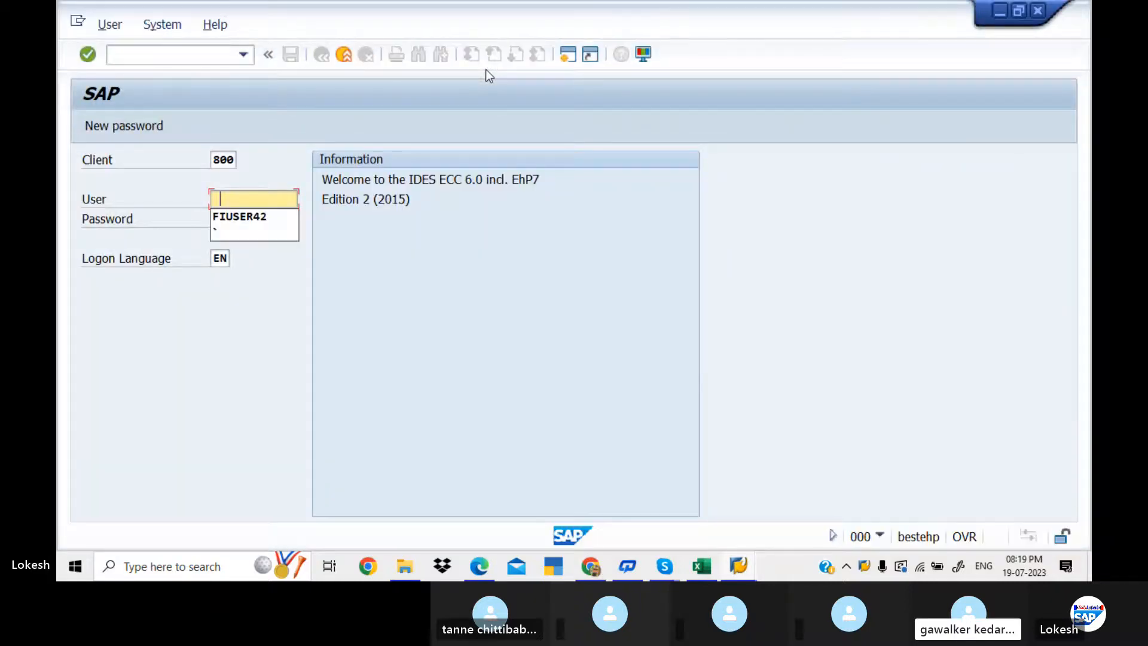
Log on to client 800 with the suggested user ID and the account password
key("Down")
key("Tab")
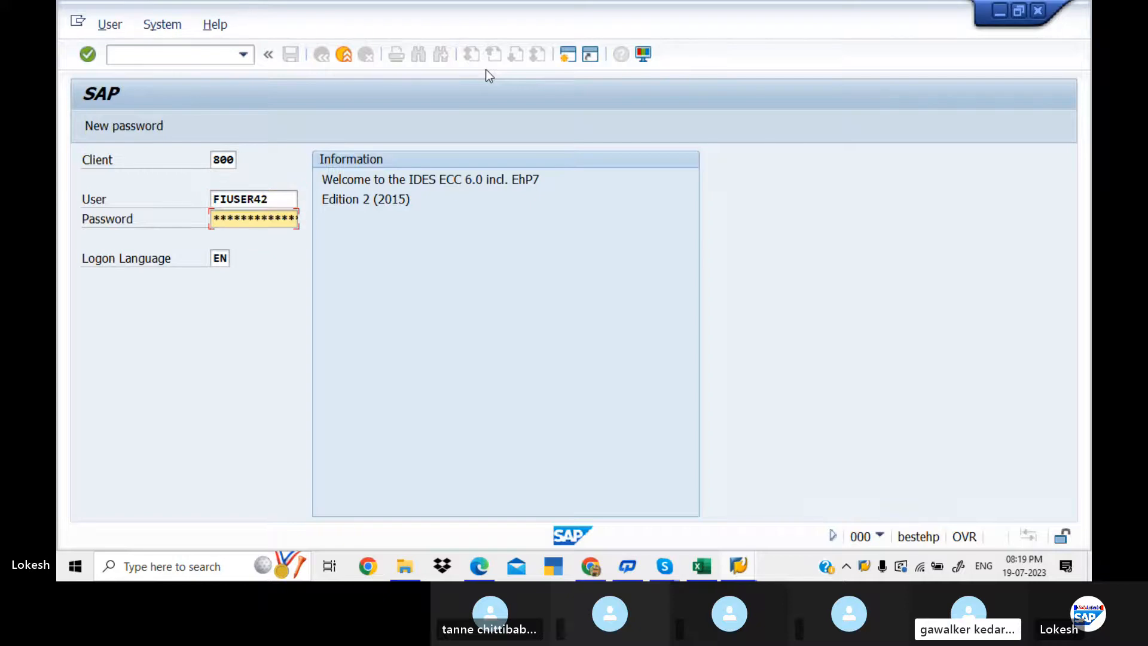
type("*")
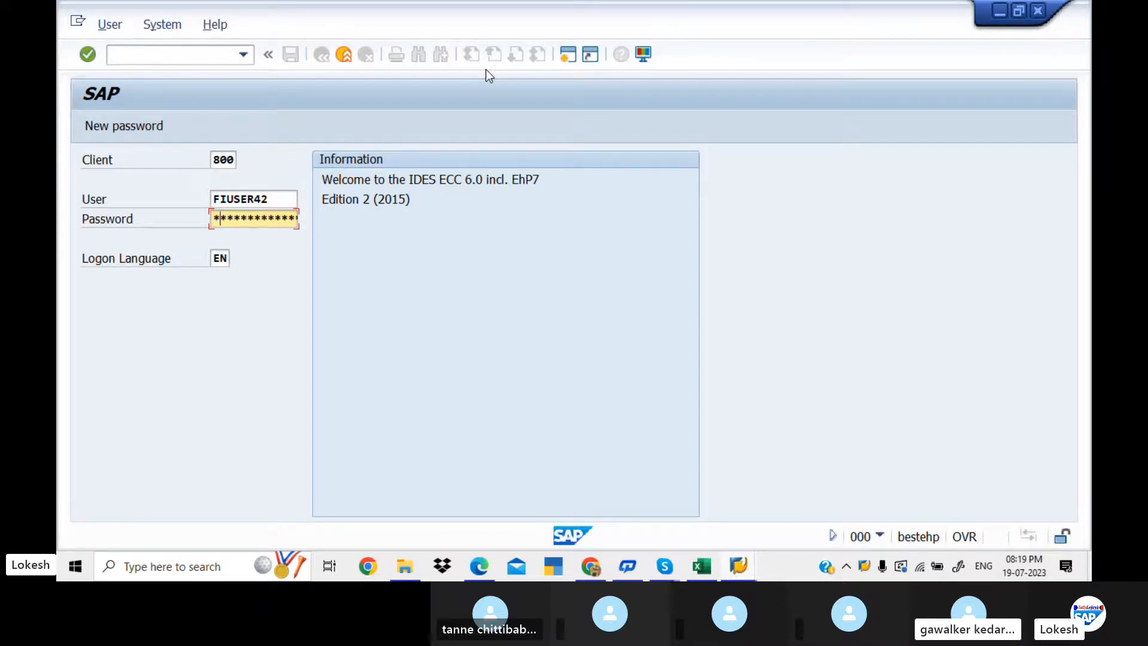
type("***")
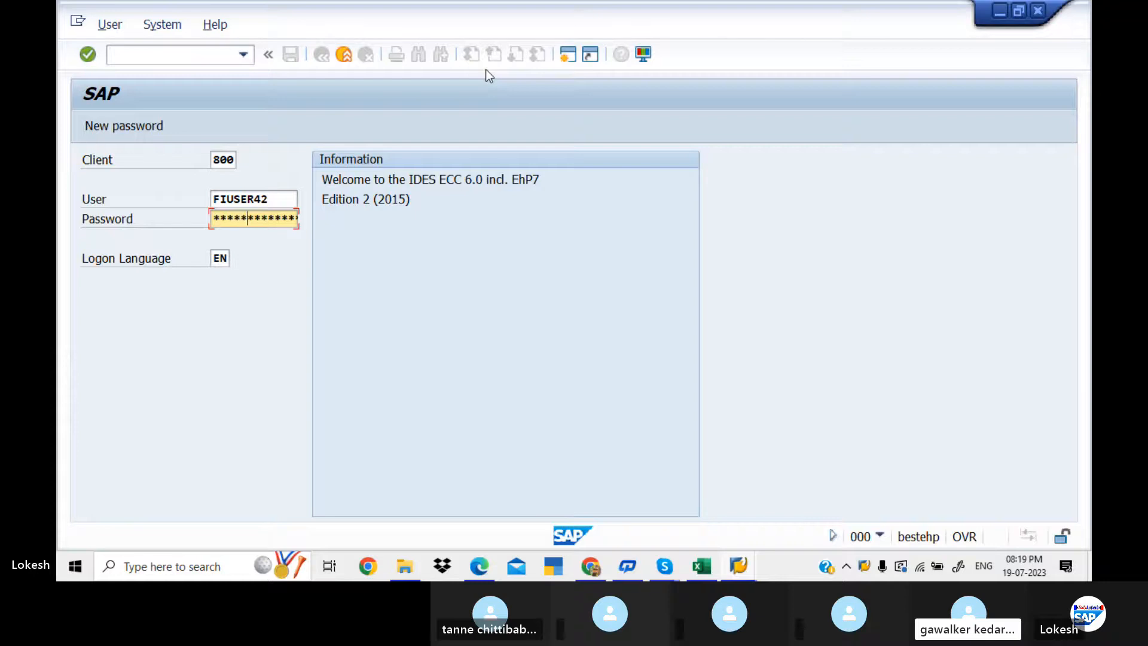
type("***")
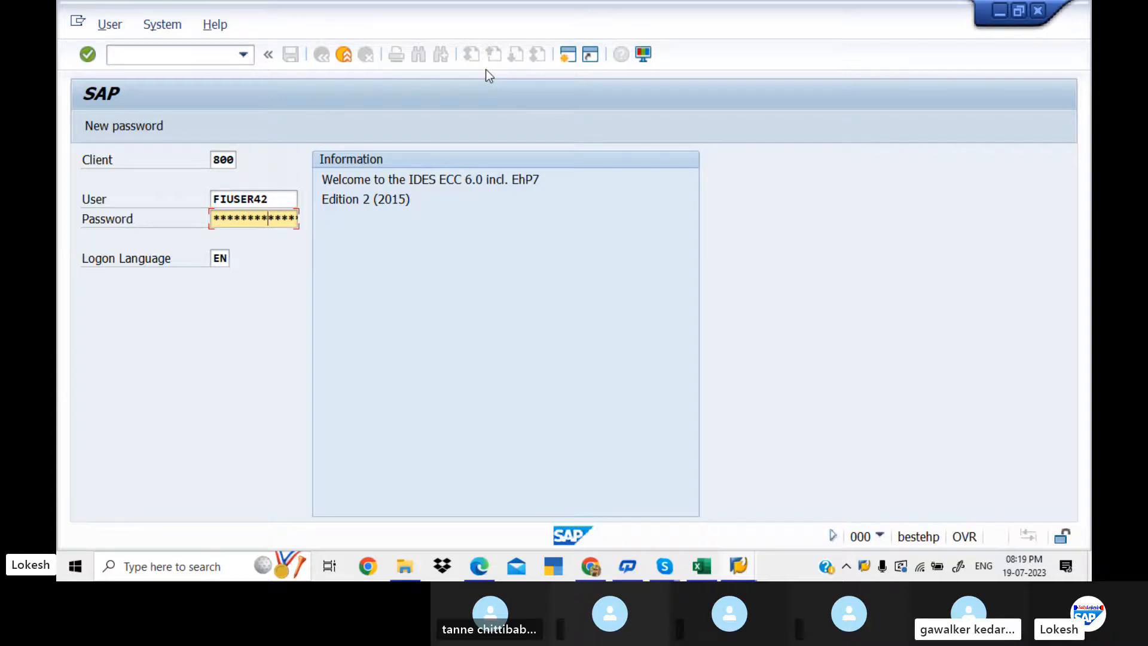
key("Return")
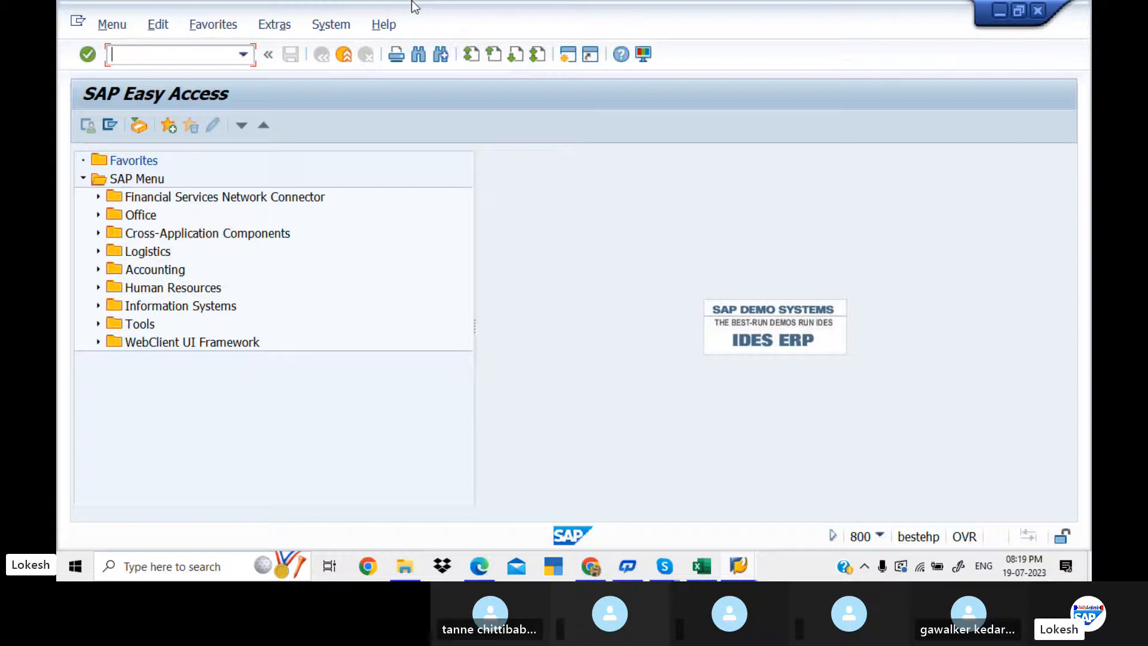
Switch to the With Holding Tax workbook in Excel and look up the transaction code for Fiscal Year Variant
key("alt+Tab")
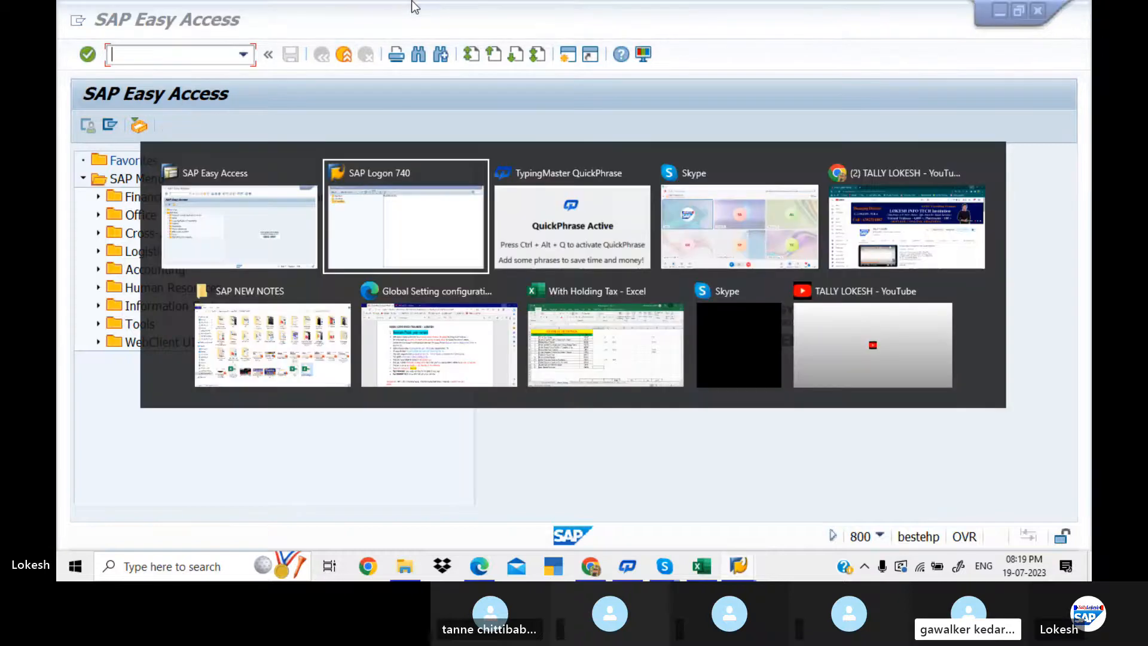
key("alt+Tab")
key("alt+Tab")
key("alt+Tab")
key("alt+Tab")
key("alt+Tab")
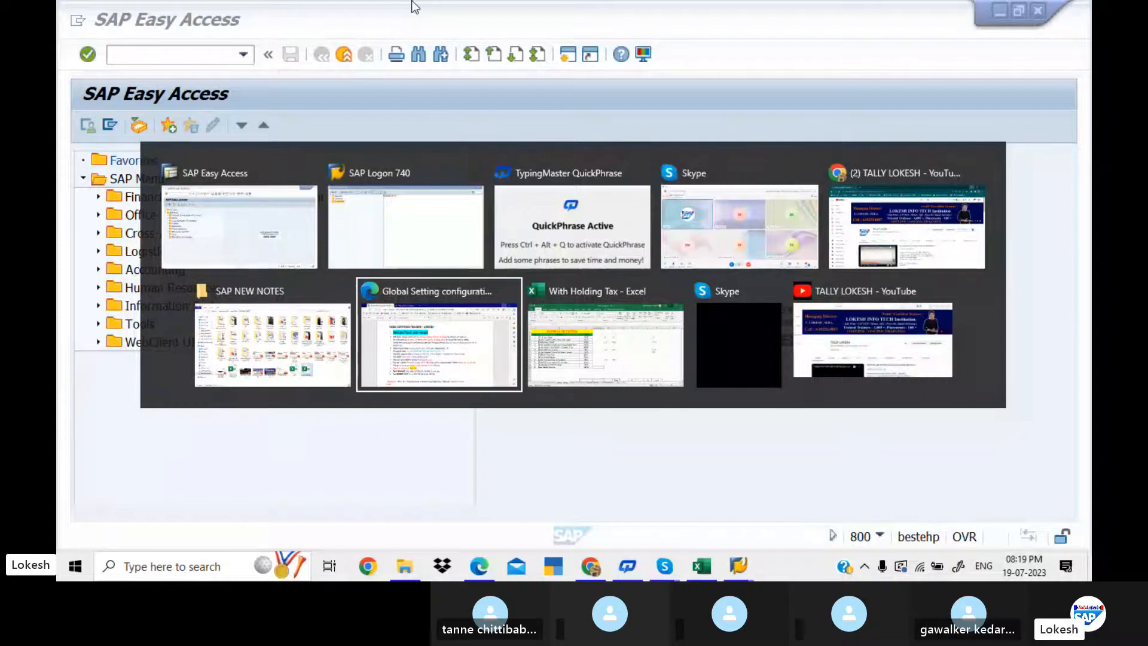
key("alt+Tab")
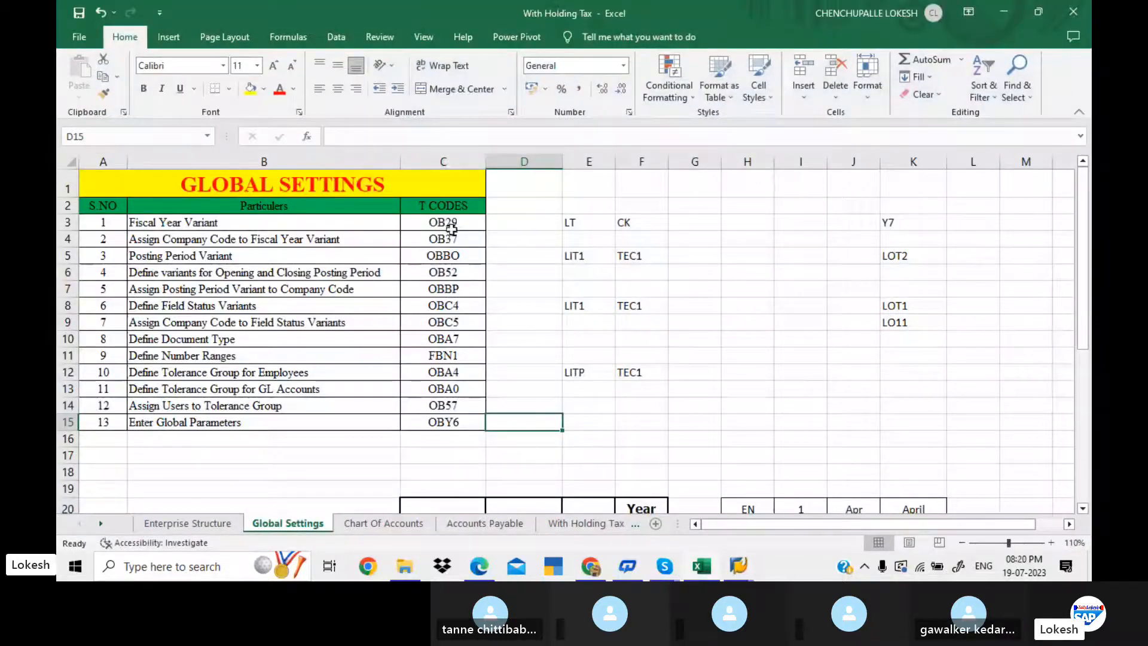
left_click(459, 226)
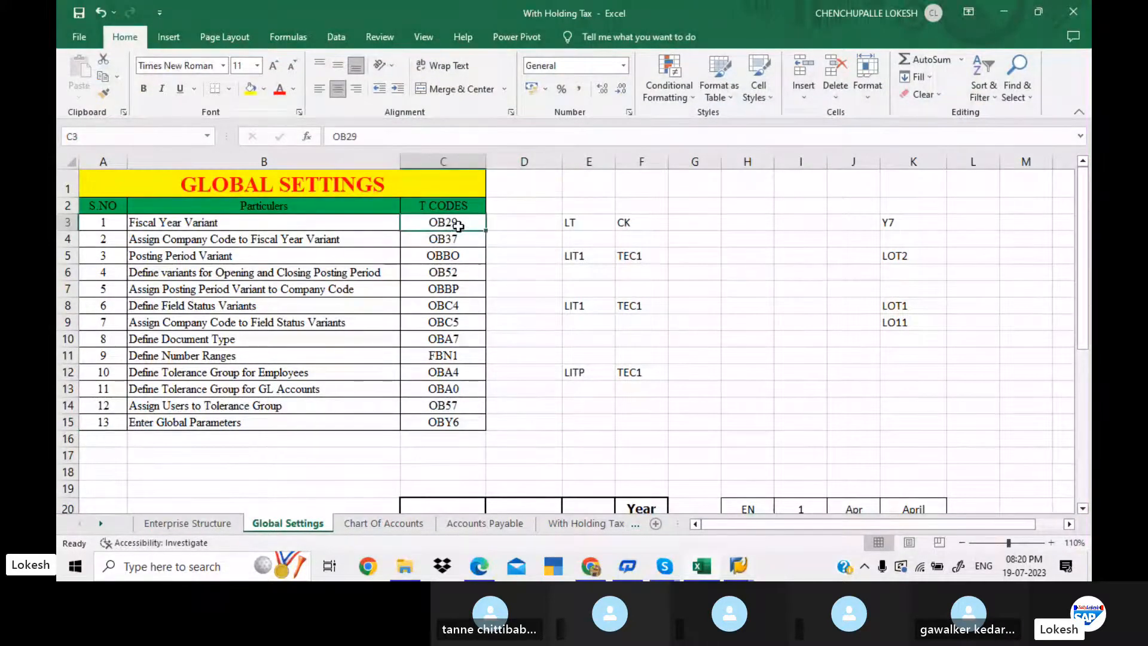
Switch back to SAP Easy Access and run transaction OB29 to maintain fiscal year variants
key("alt+Tab")
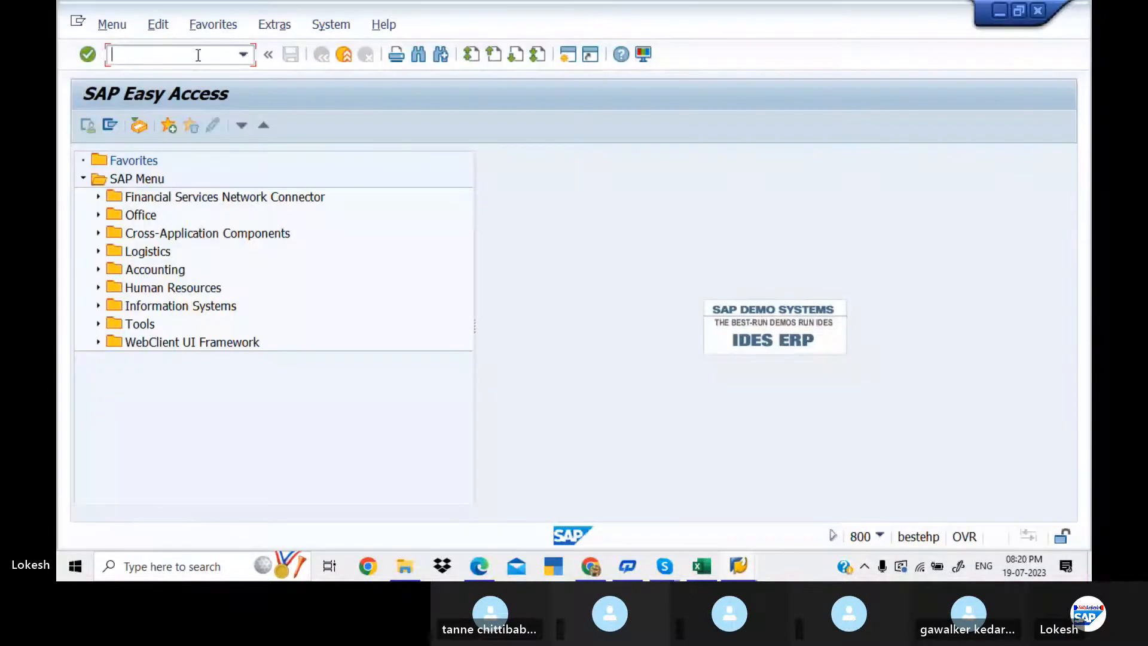
type("OB")
type("29")
key("Return")
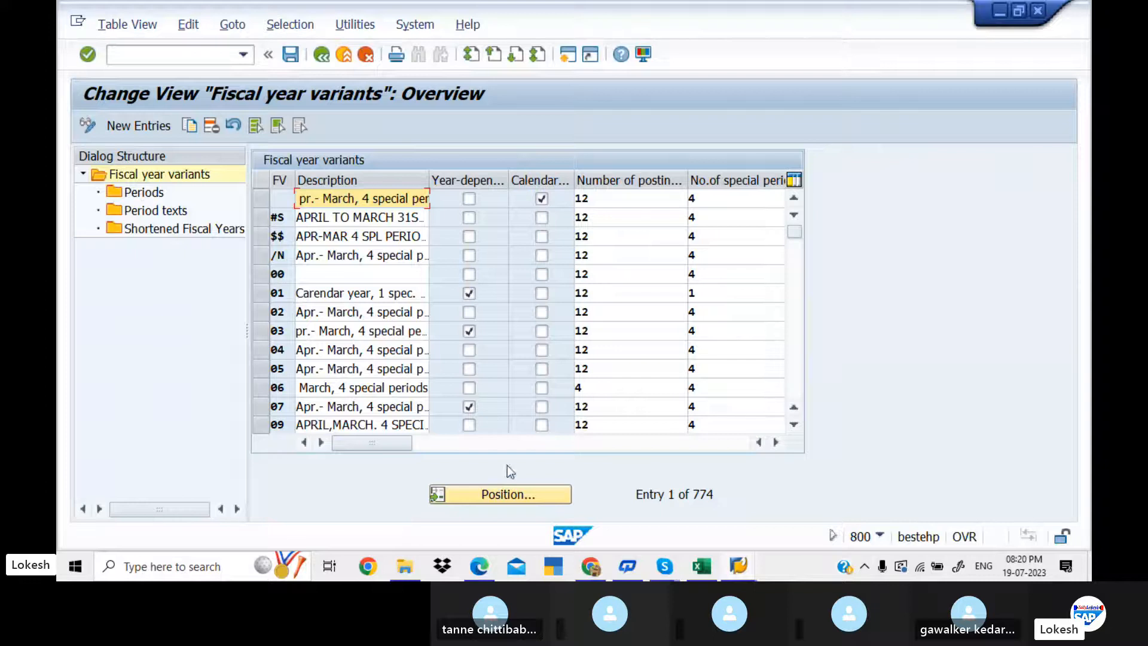
Open the entry positioning dialog and switch to the PDF notes in Edge to look up the Indian and US fiscal year variant codes
left_click(517, 497)
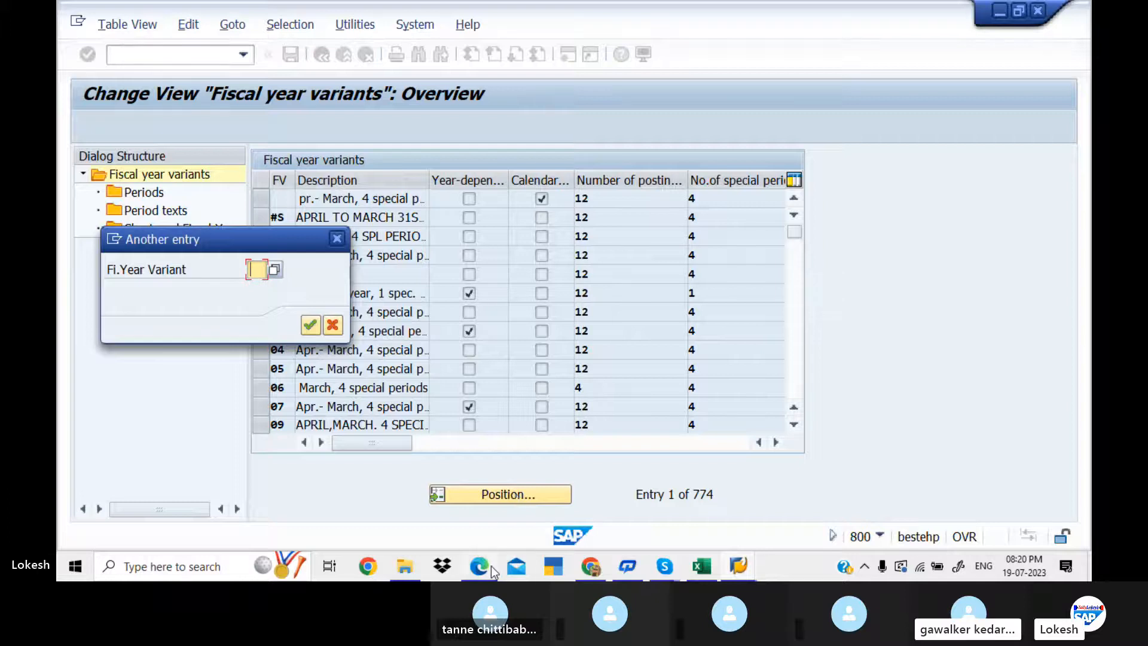
mouse_move(490, 565)
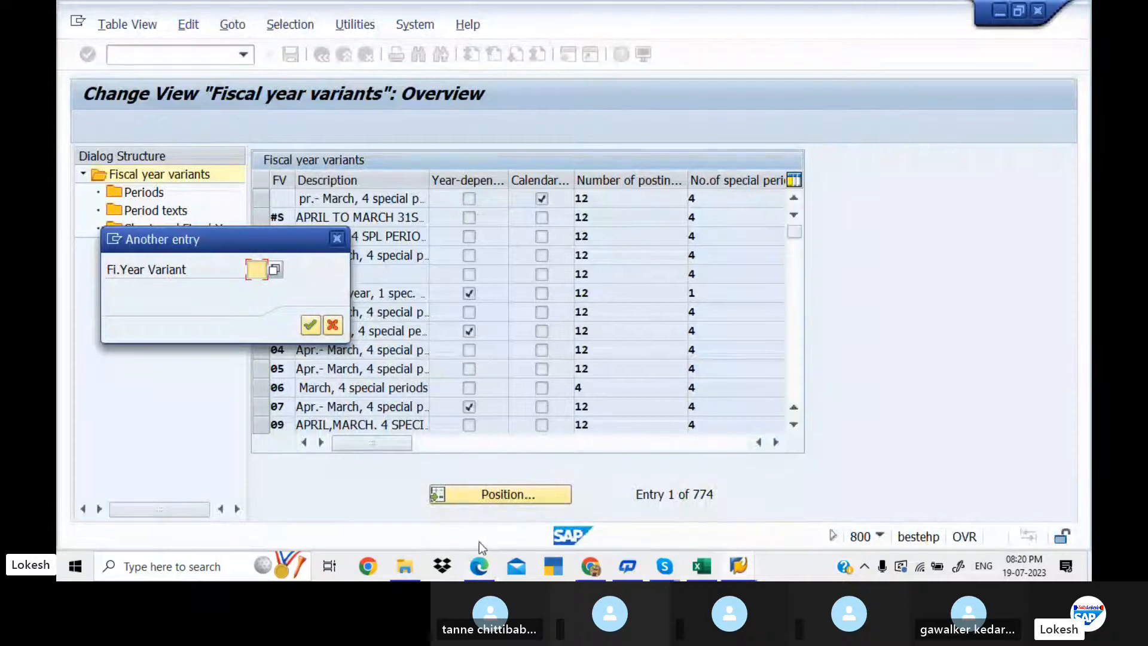
left_click(481, 565)
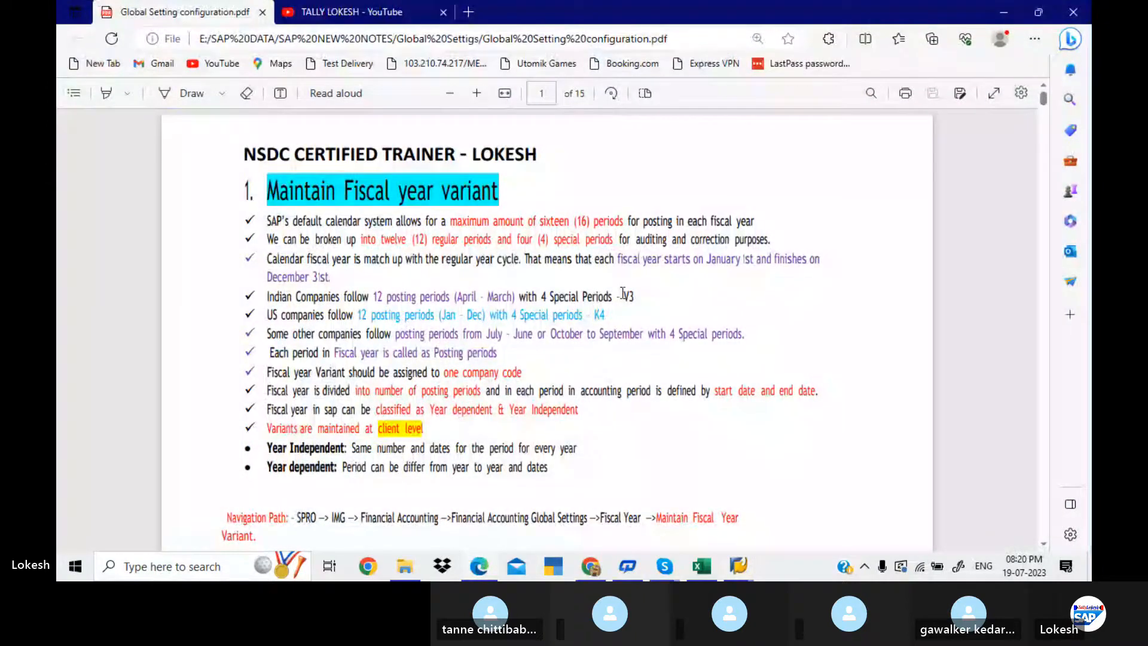
left_click_drag(622, 294, 606, 315)
left_click(597, 316)
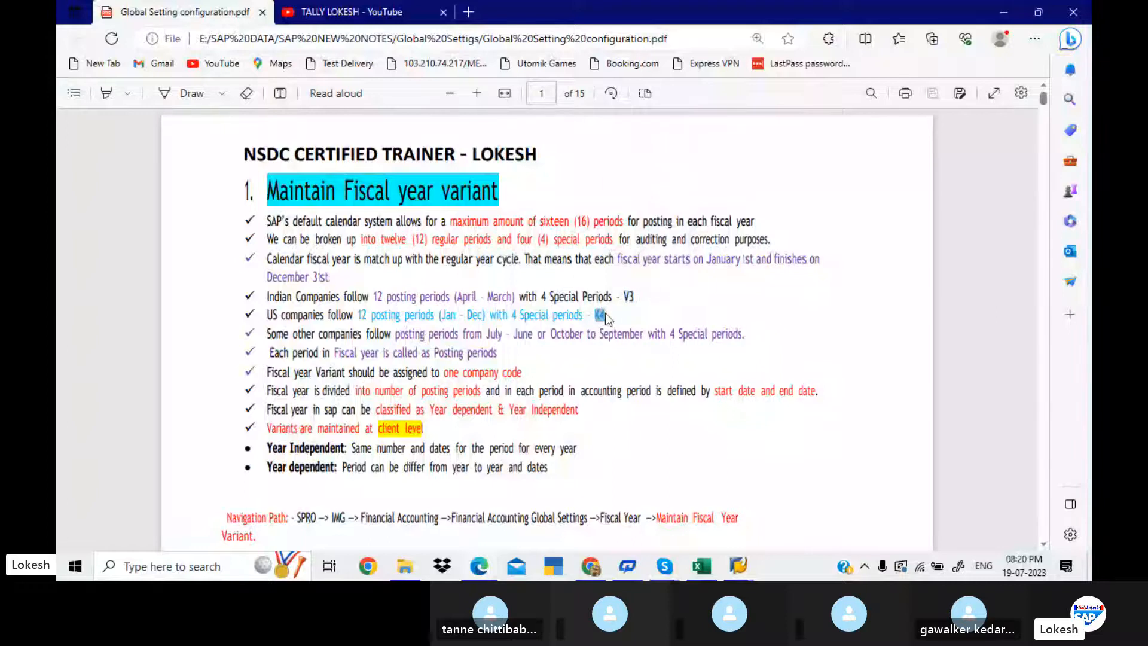
Switch back to the SAP fiscal year variants window and position the list at variant V3
left_click(736, 565)
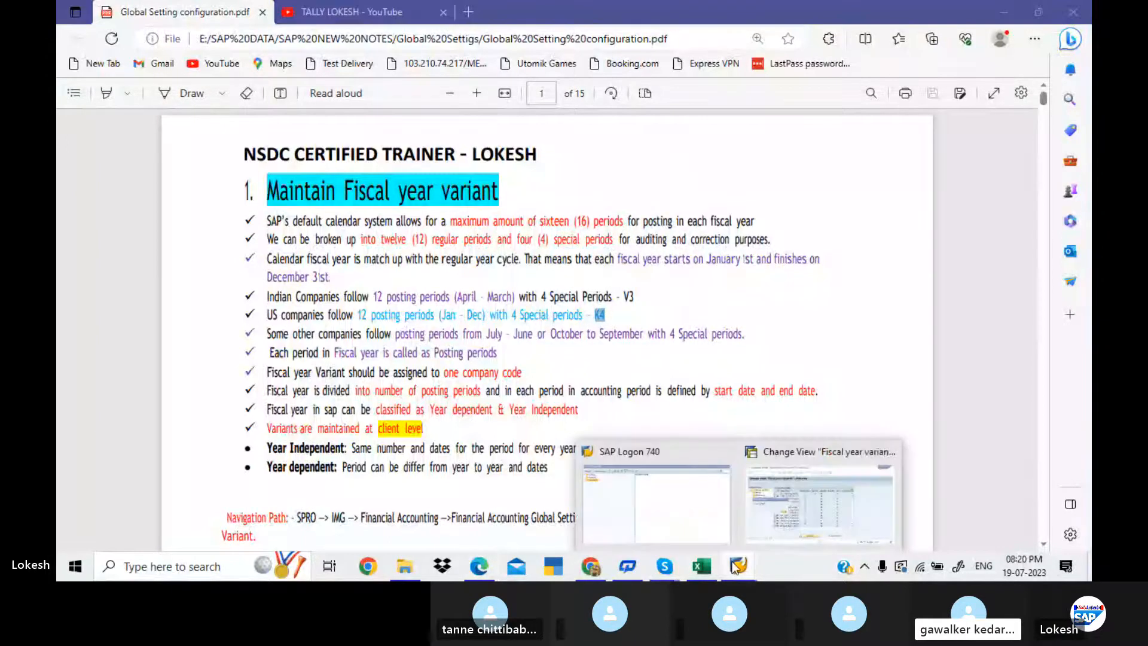
left_click(790, 494)
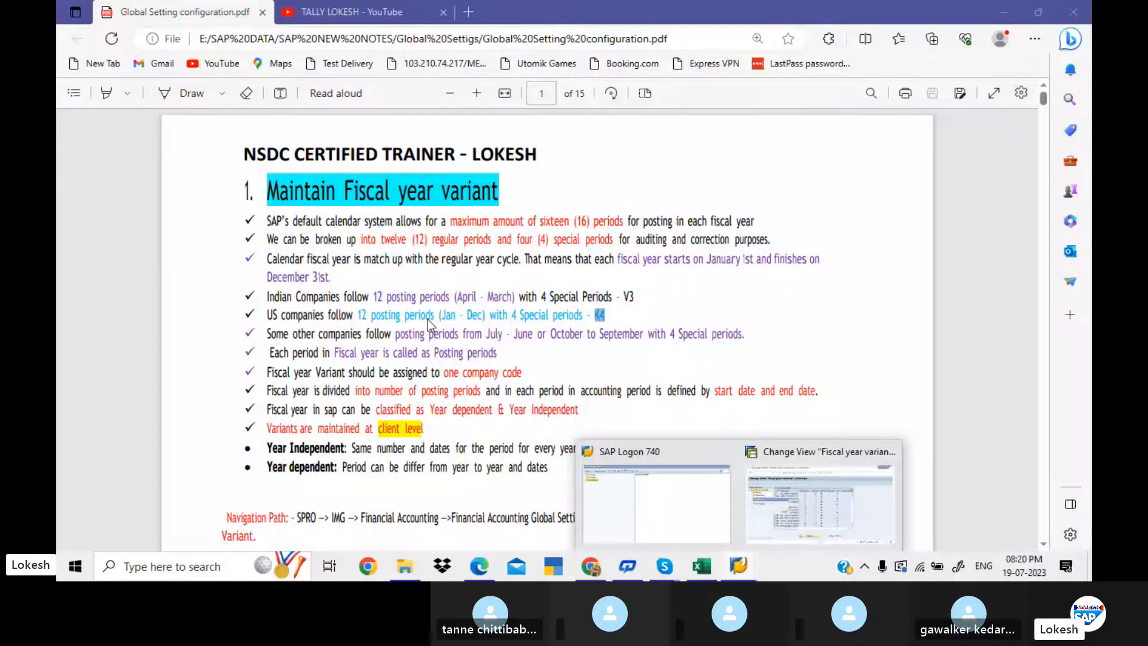
left_click(767, 501)
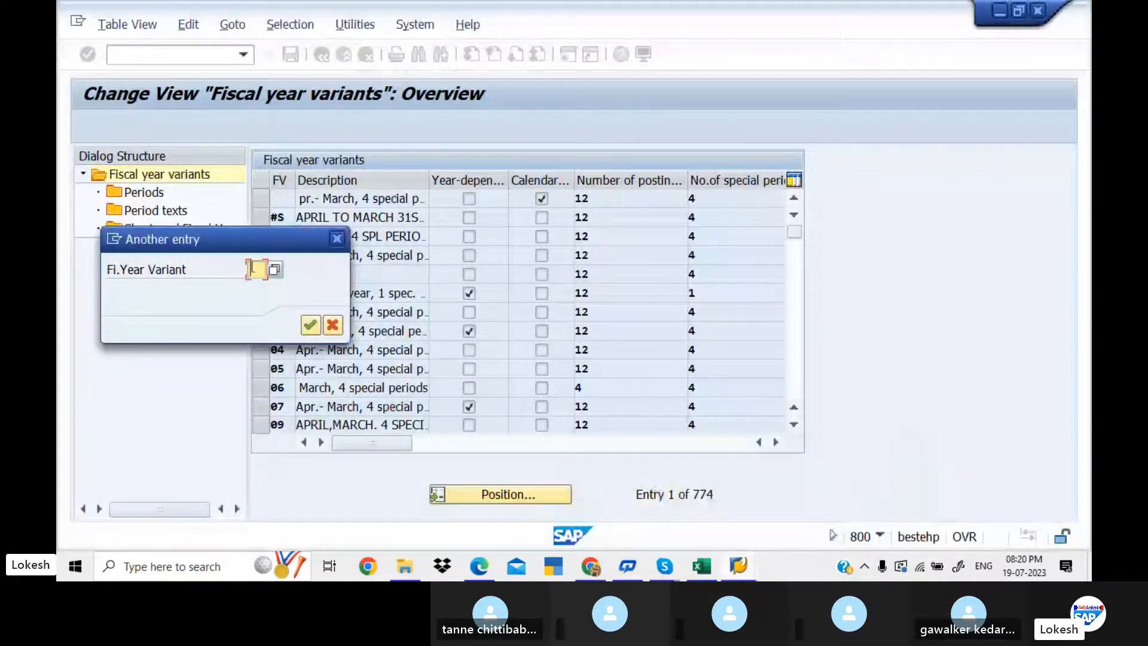
type("V3")
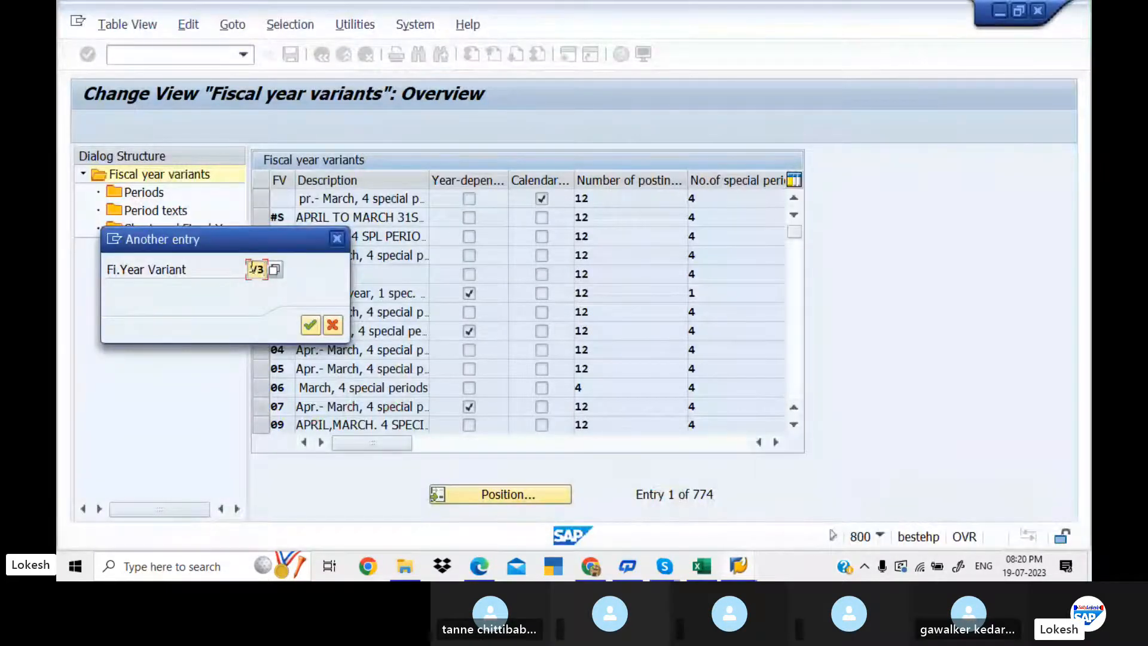
key("Return")
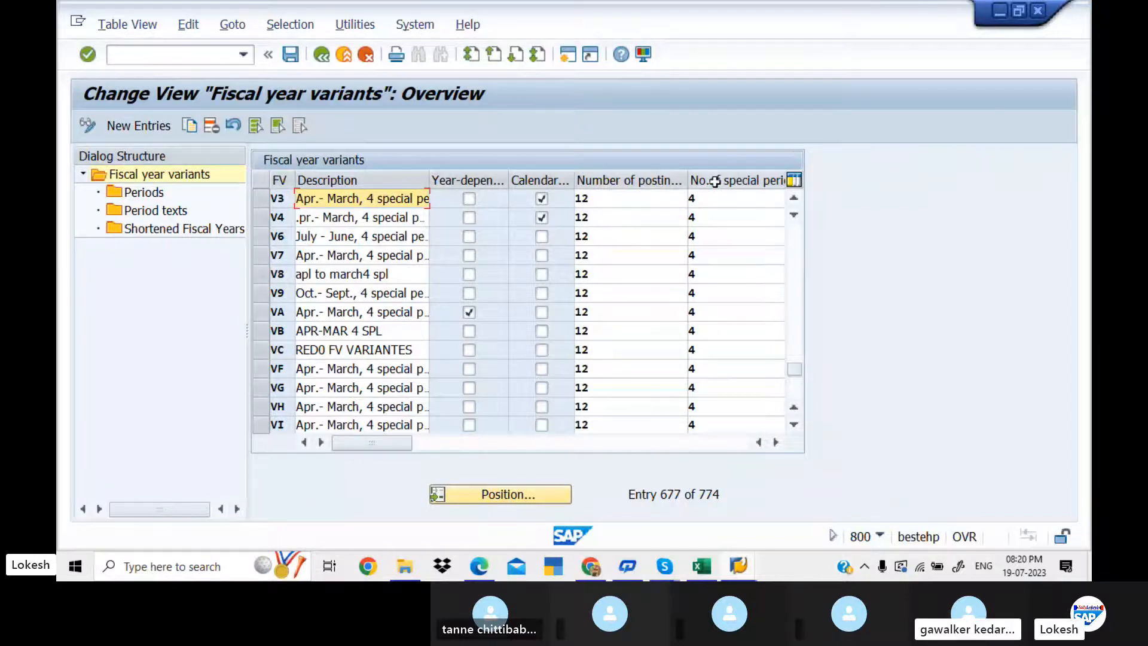
Clear the calendar year flag of variant V3 and start copying that entry, accepting the period allocation warning
left_click(541, 199)
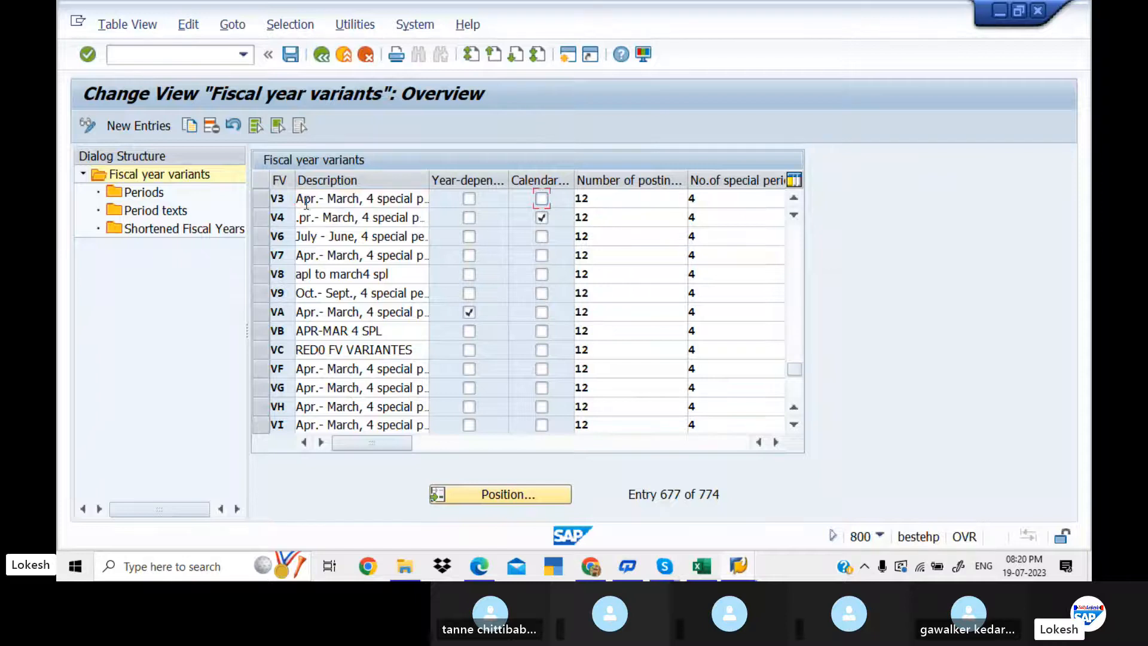
left_click(262, 198)
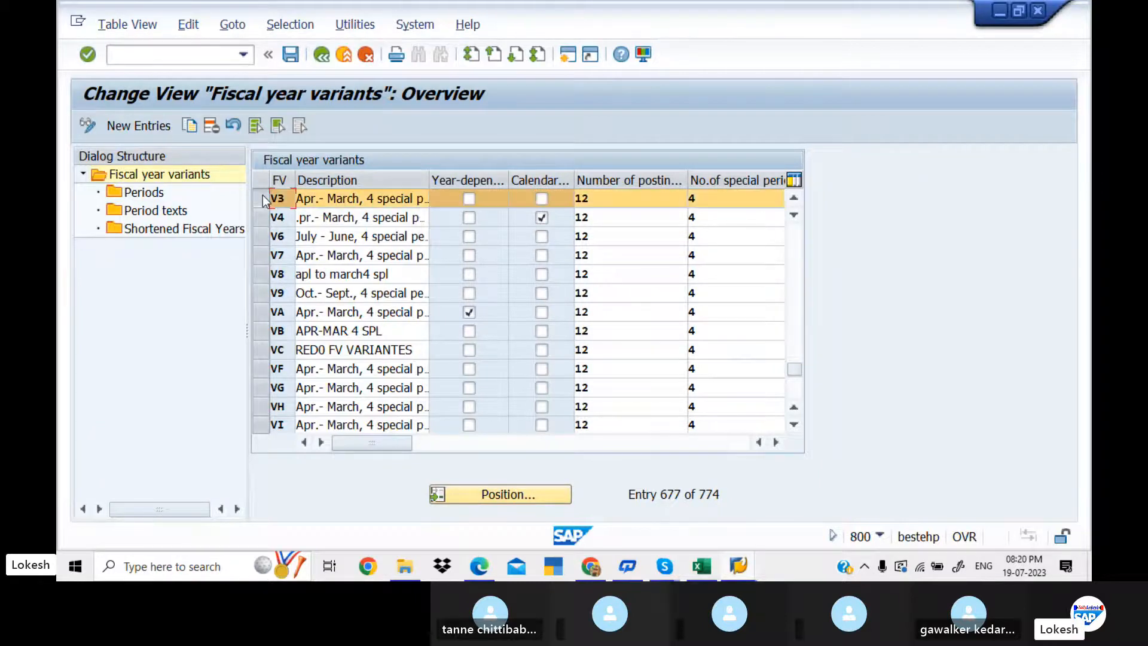
left_click(192, 125)
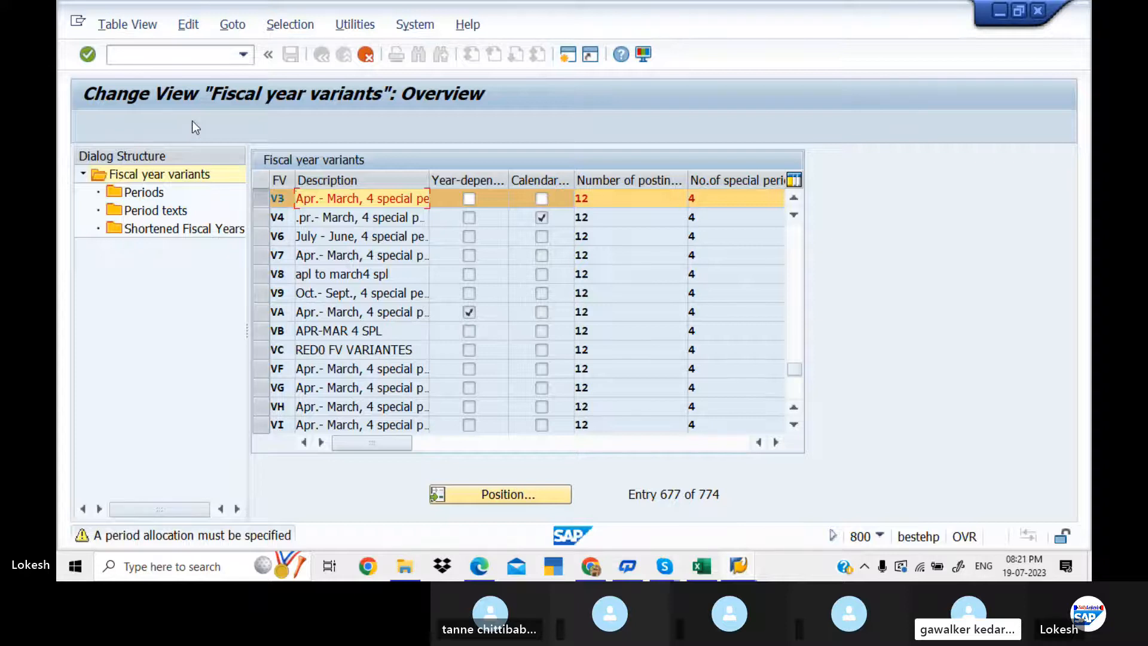
key("Return")
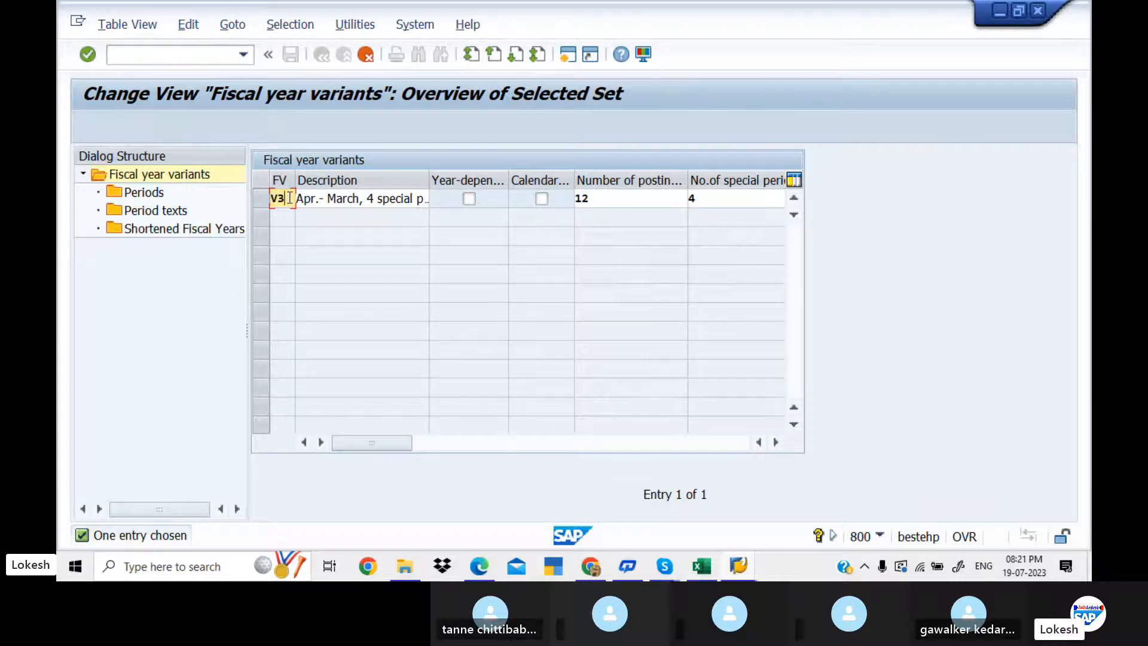
Try to give the copied variant the keys KE, KD, KG, KK, KR, K1, KP and GG in turn
key("BackSpace")
key("BackSpace")
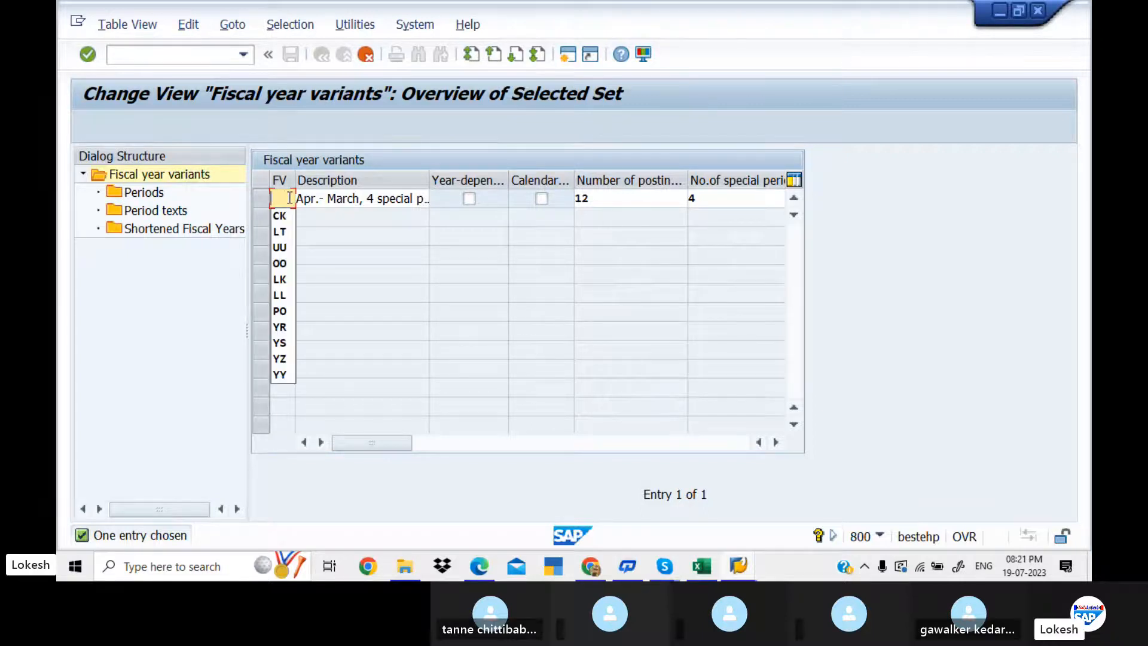
type("KE")
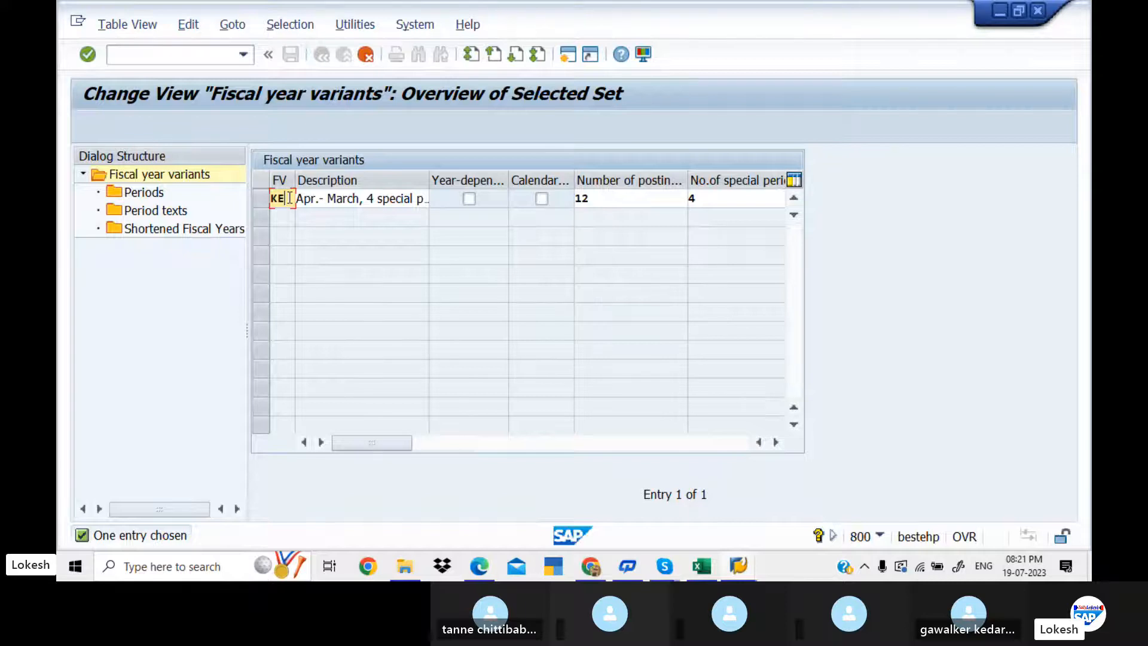
key("Return")
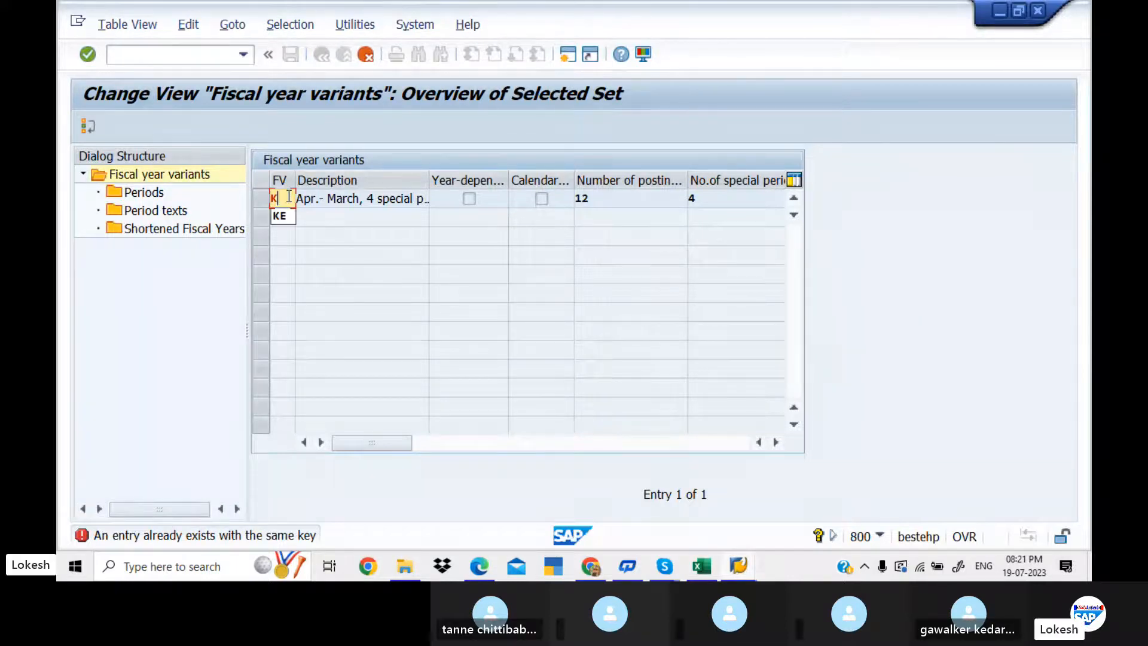
key("BackSpace")
type("D")
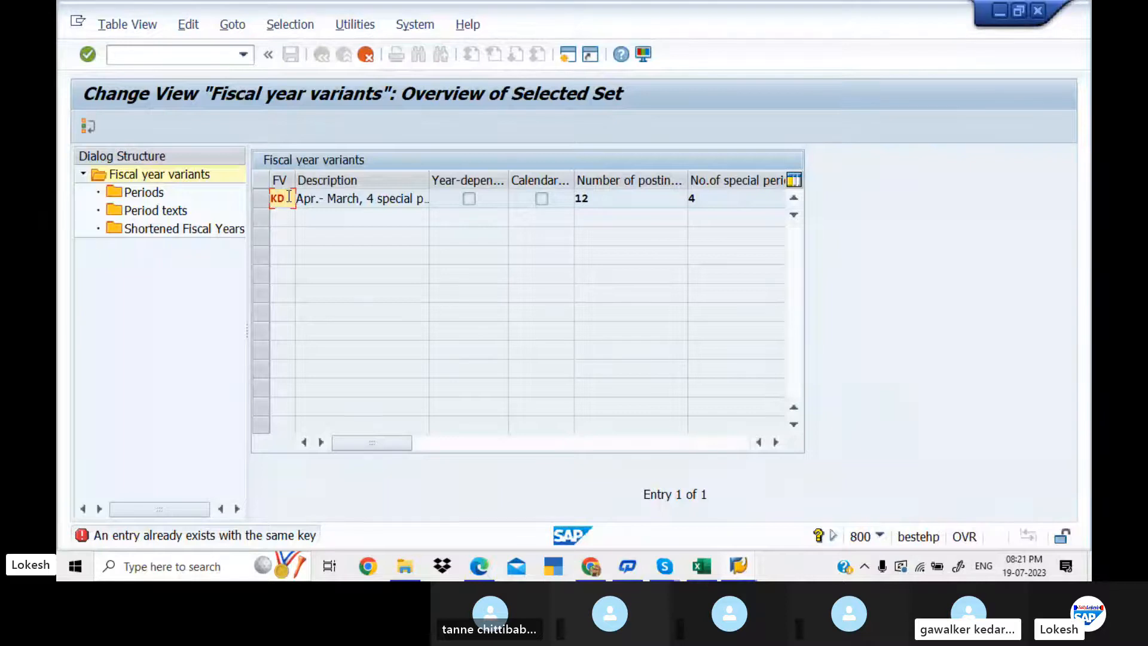
key("Return")
key("BackSpace")
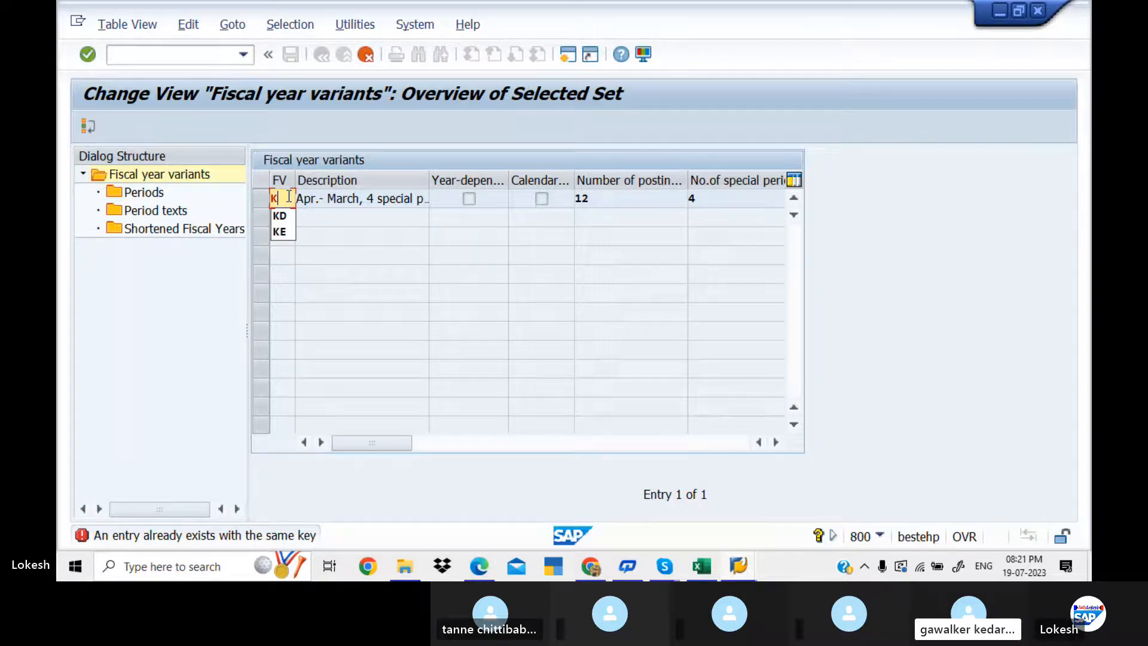
type("G")
key("Return")
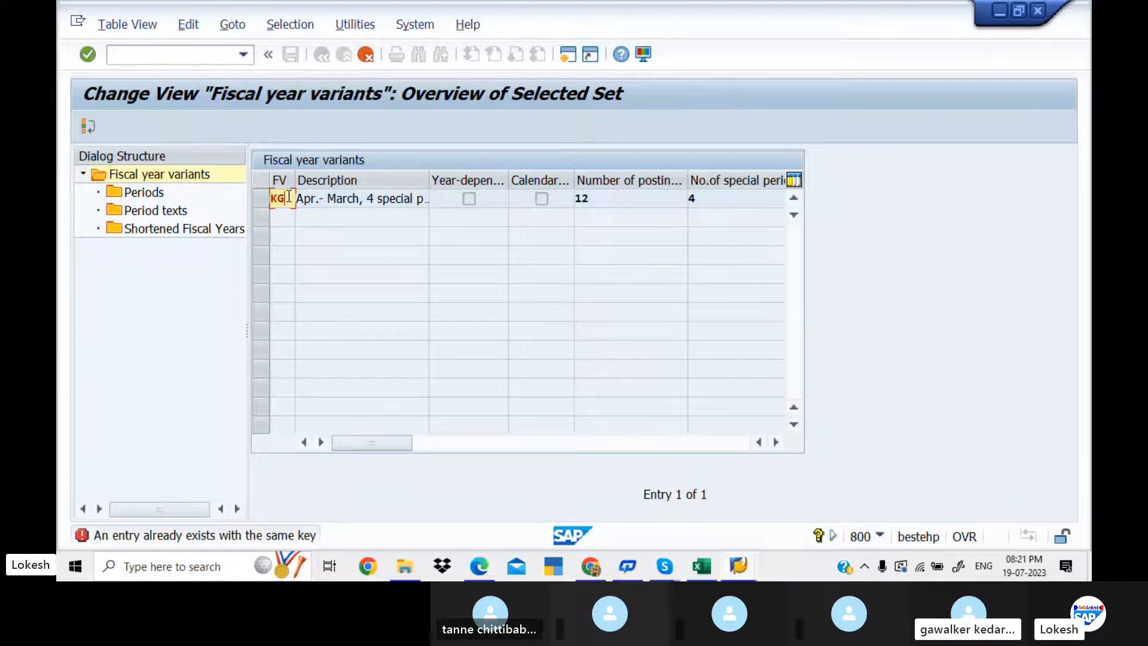
key("BackSpace")
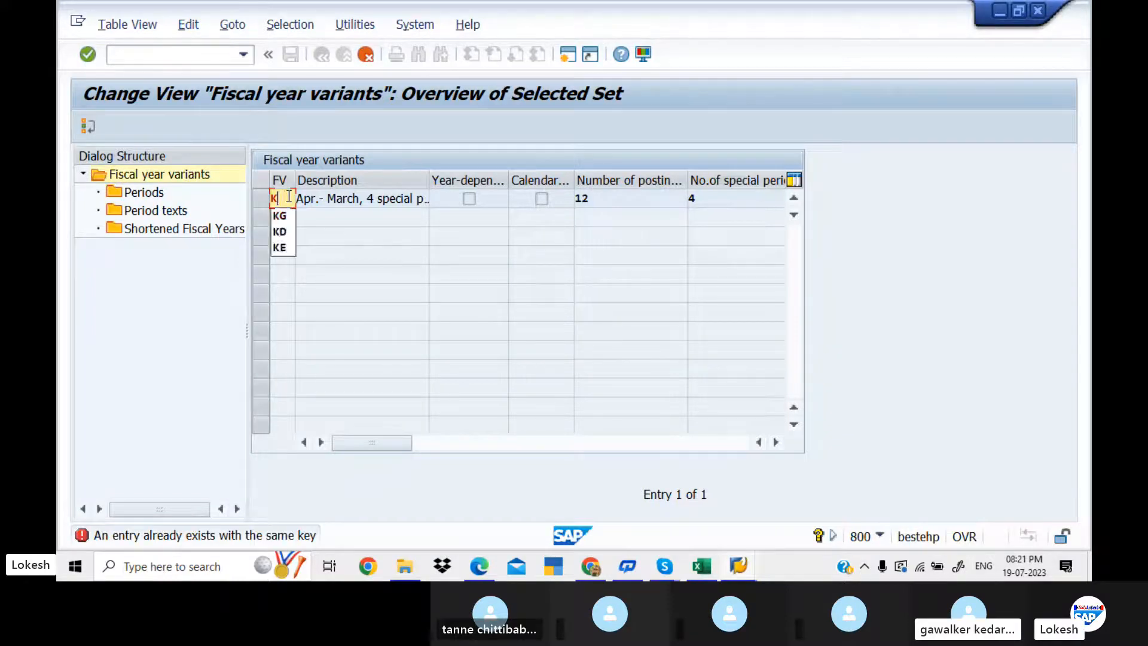
type("K")
key("Return")
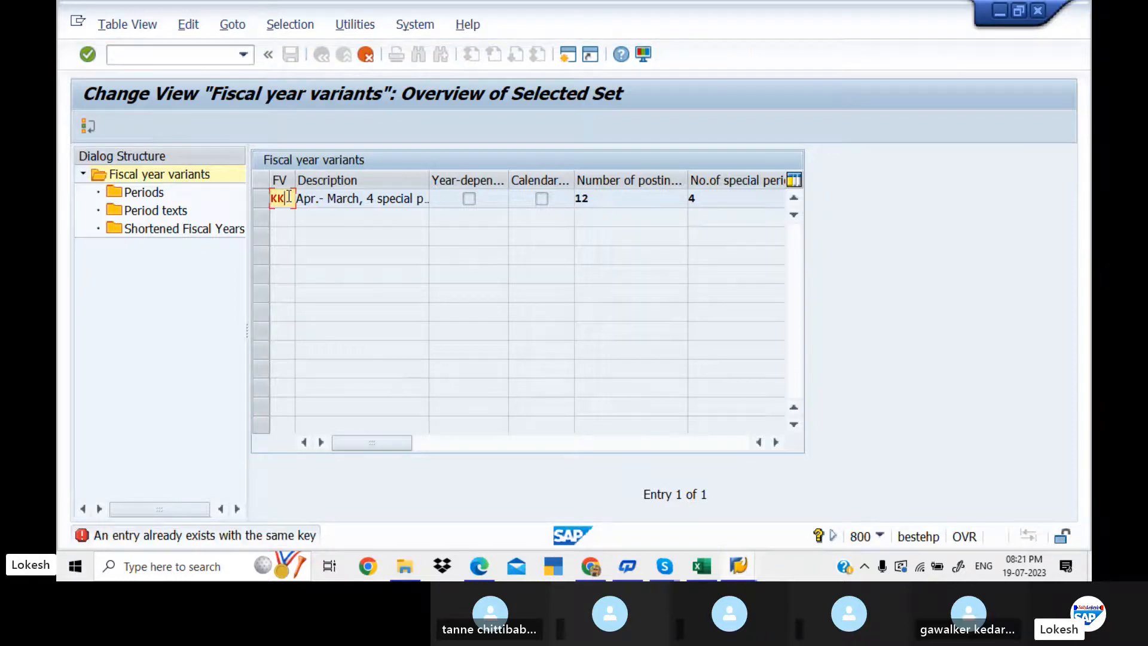
key("BackSpace")
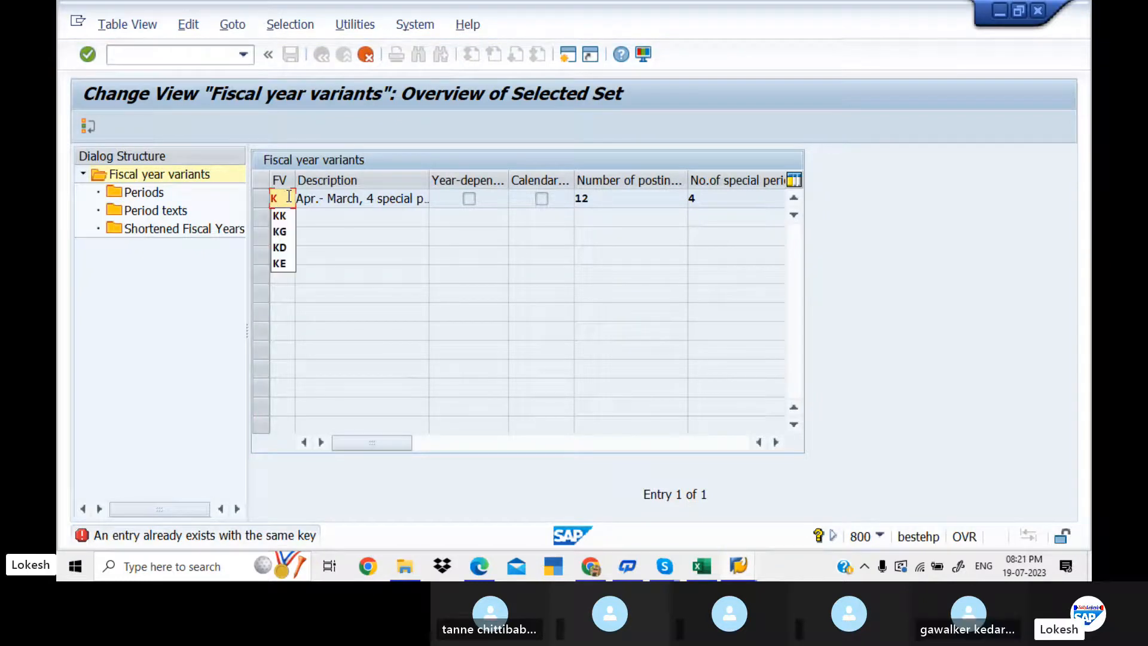
type("R")
key("Return")
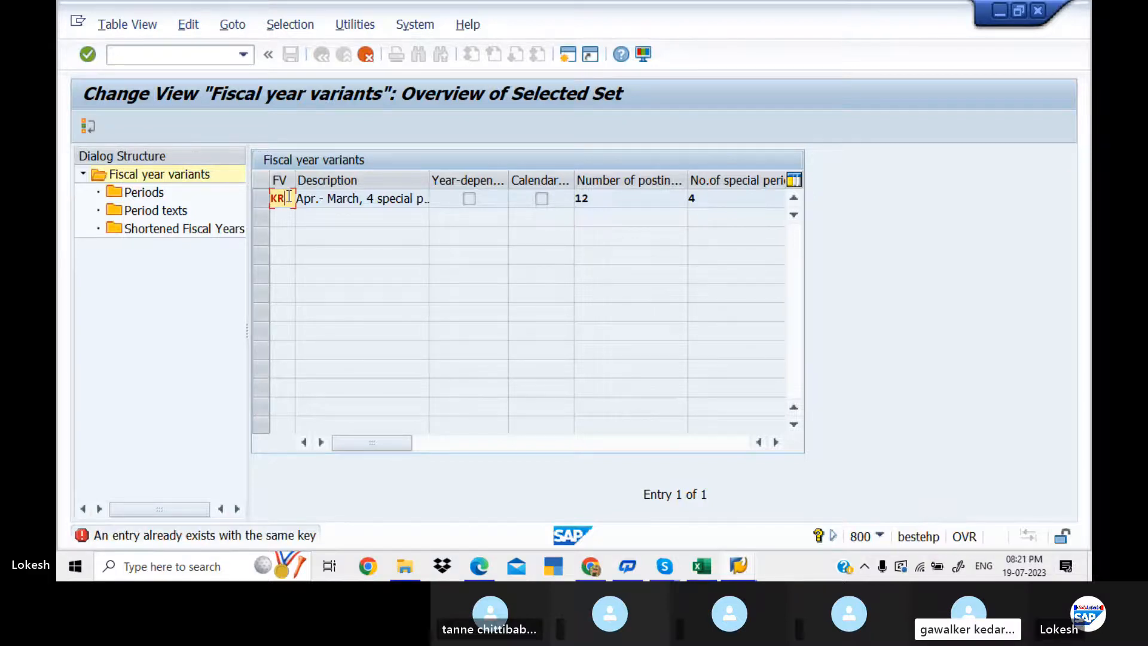
key("BackSpace")
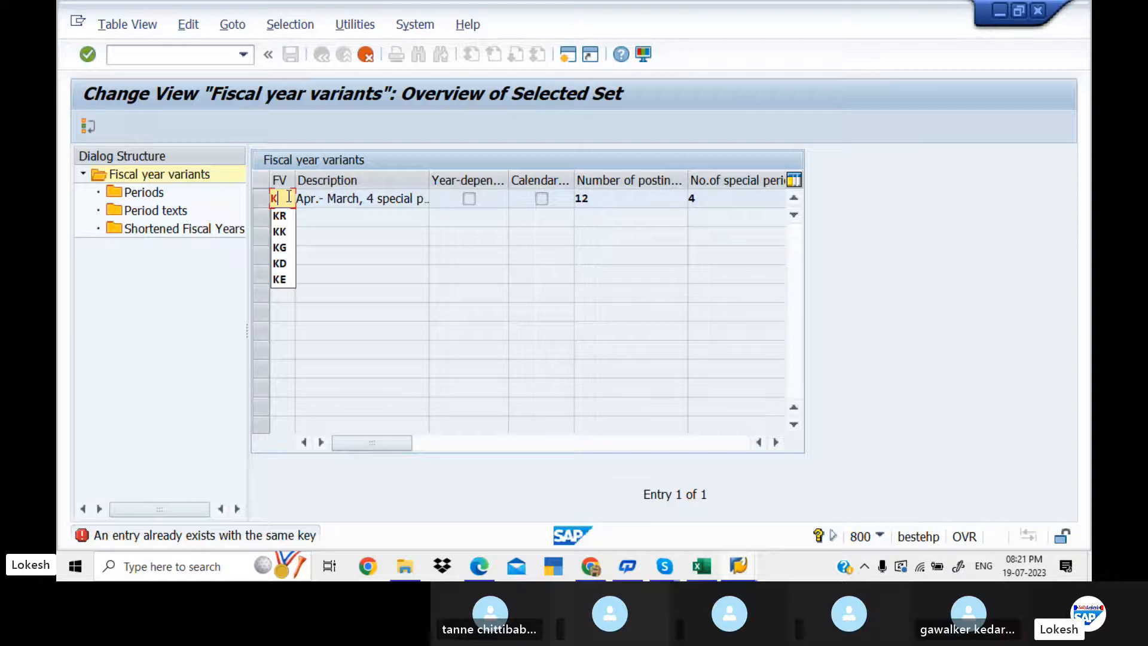
type("1")
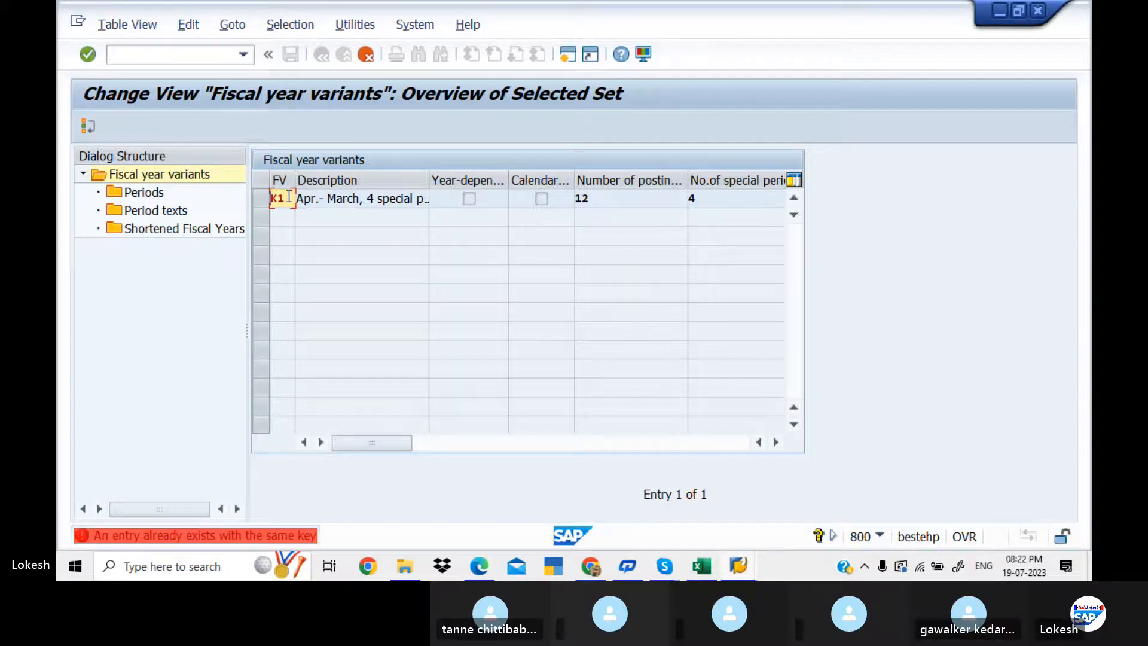
key("BackSpace")
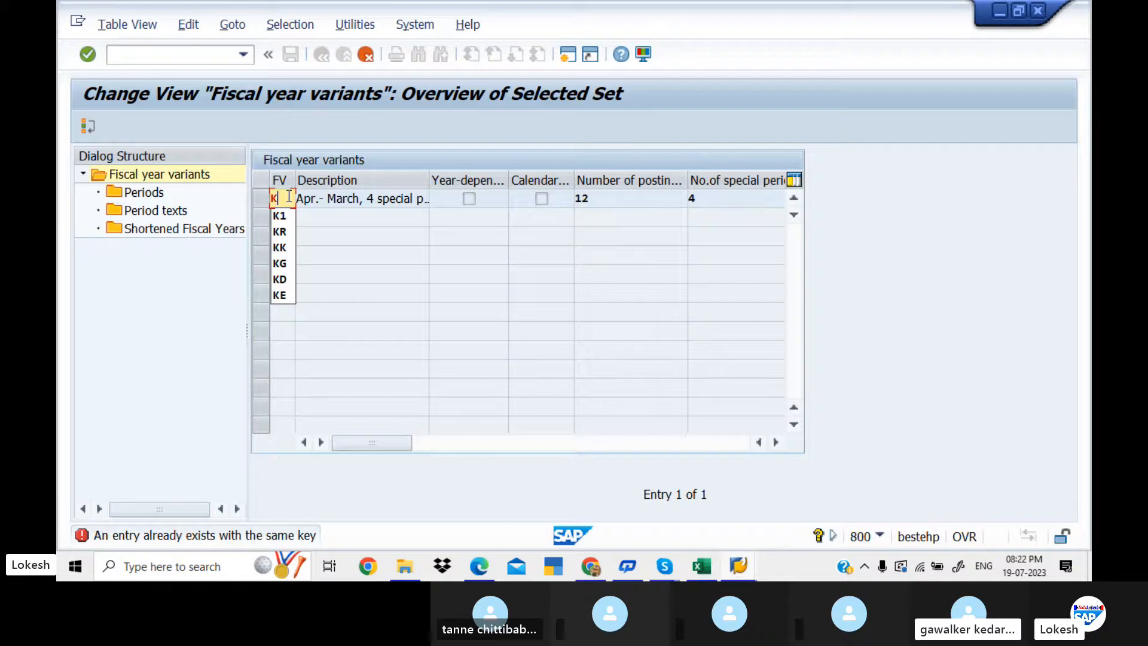
type("P")
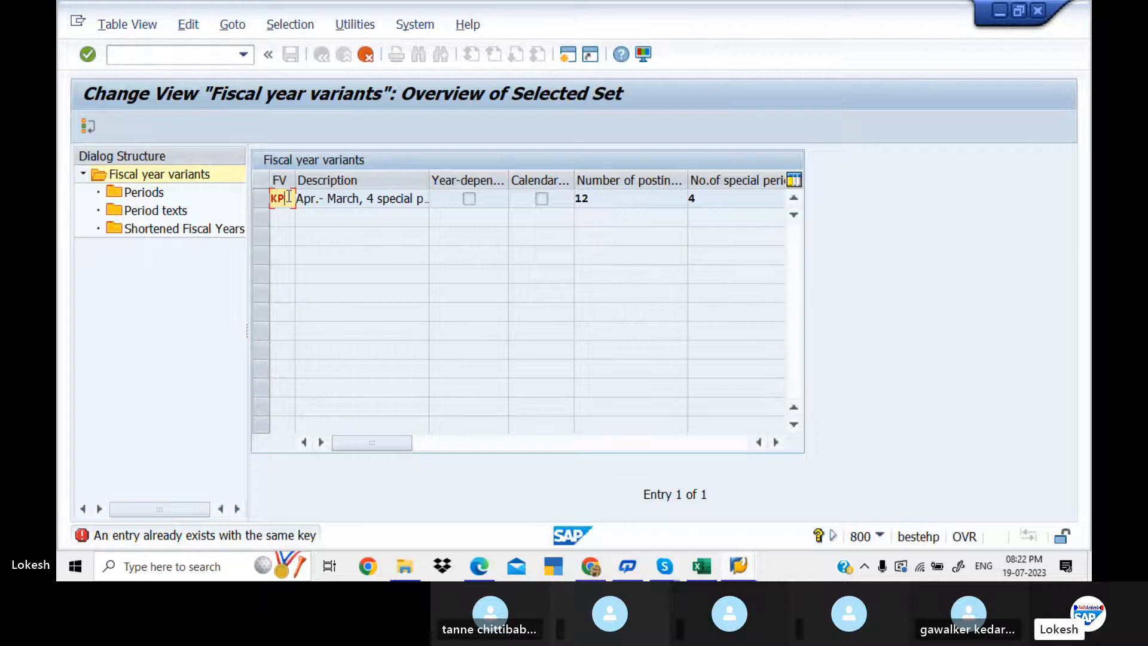
key("BackSpace")
key("BackSpace")
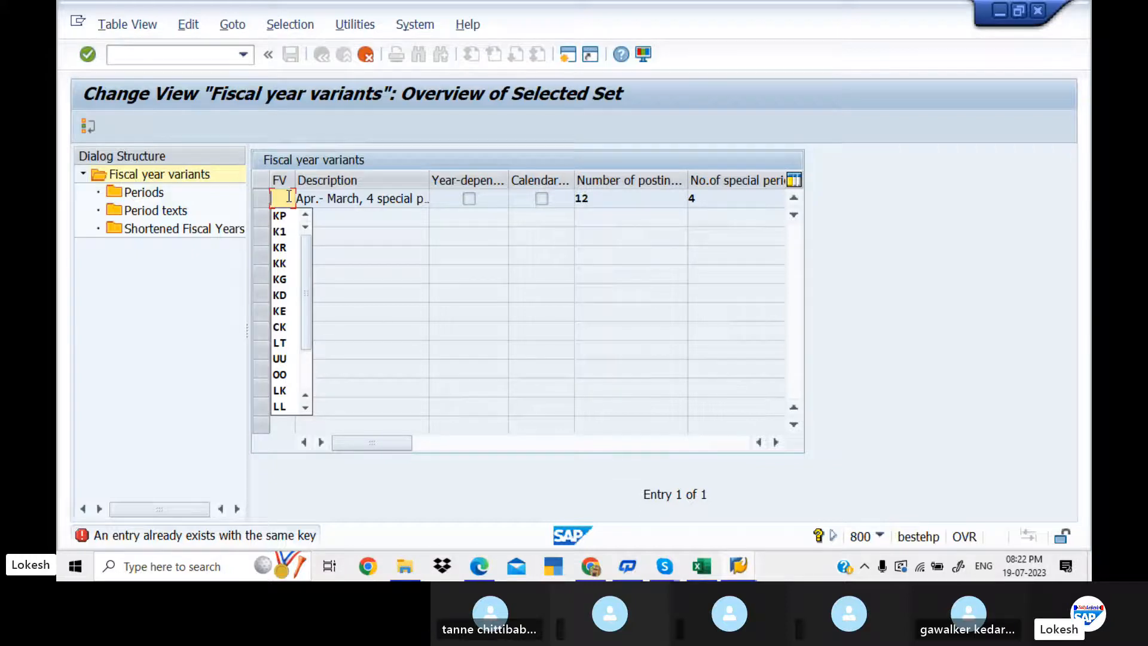
type("GG")
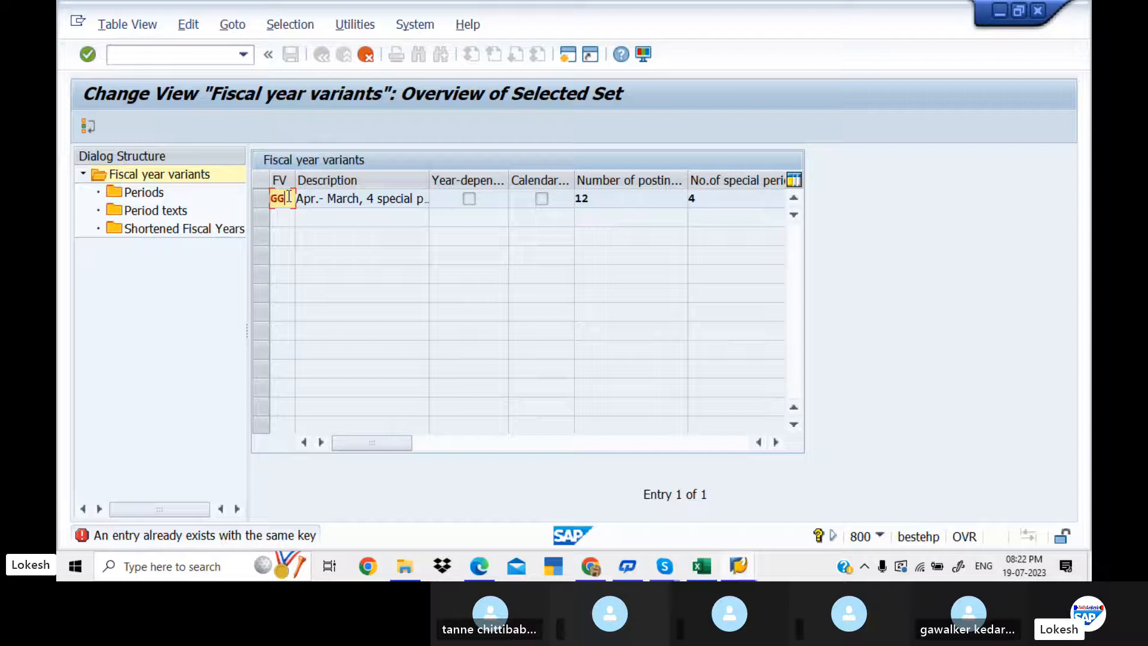
key("Return")
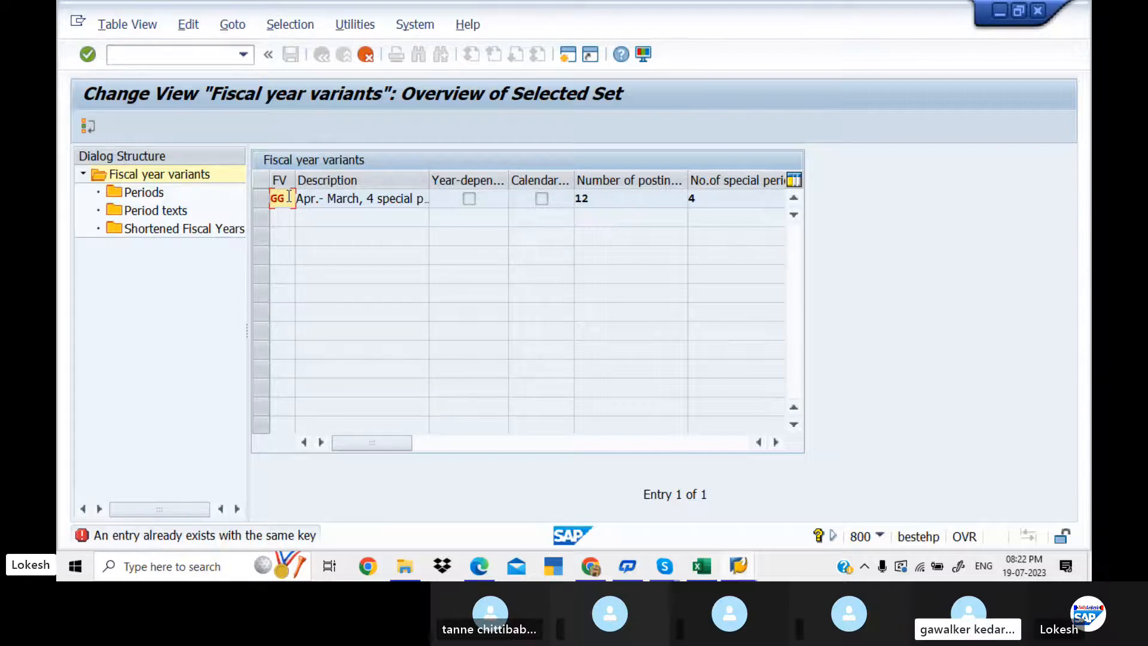
key("BackSpace")
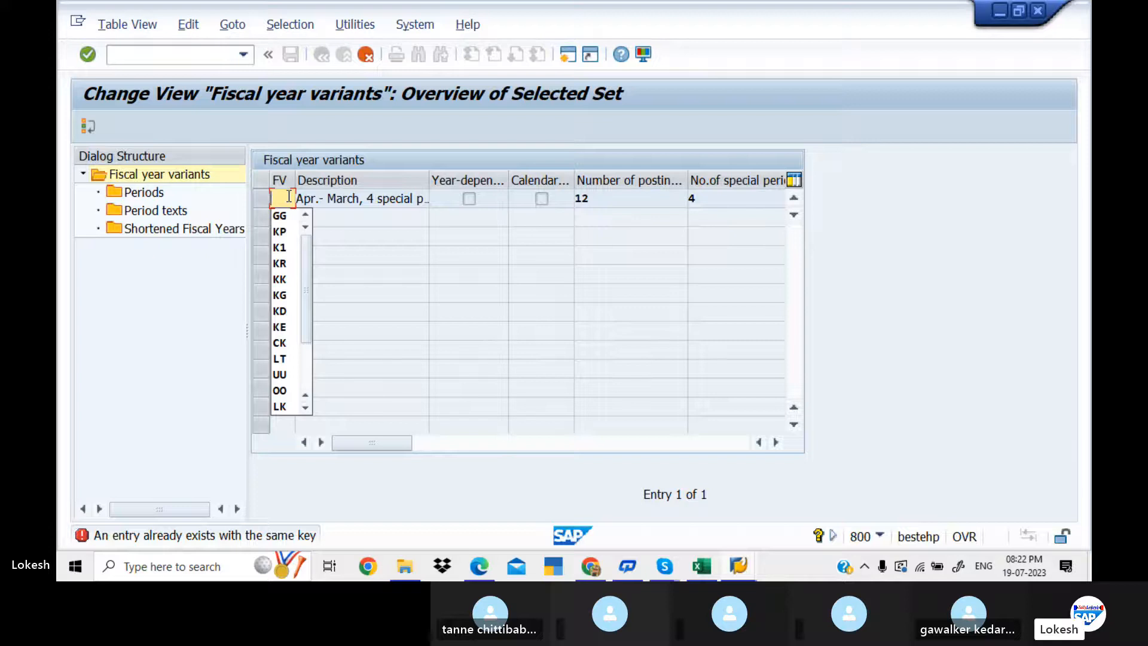
Give the copied fiscal year variant the key ED, select it and open its periods, agreeing to save the copied data
type("ED")
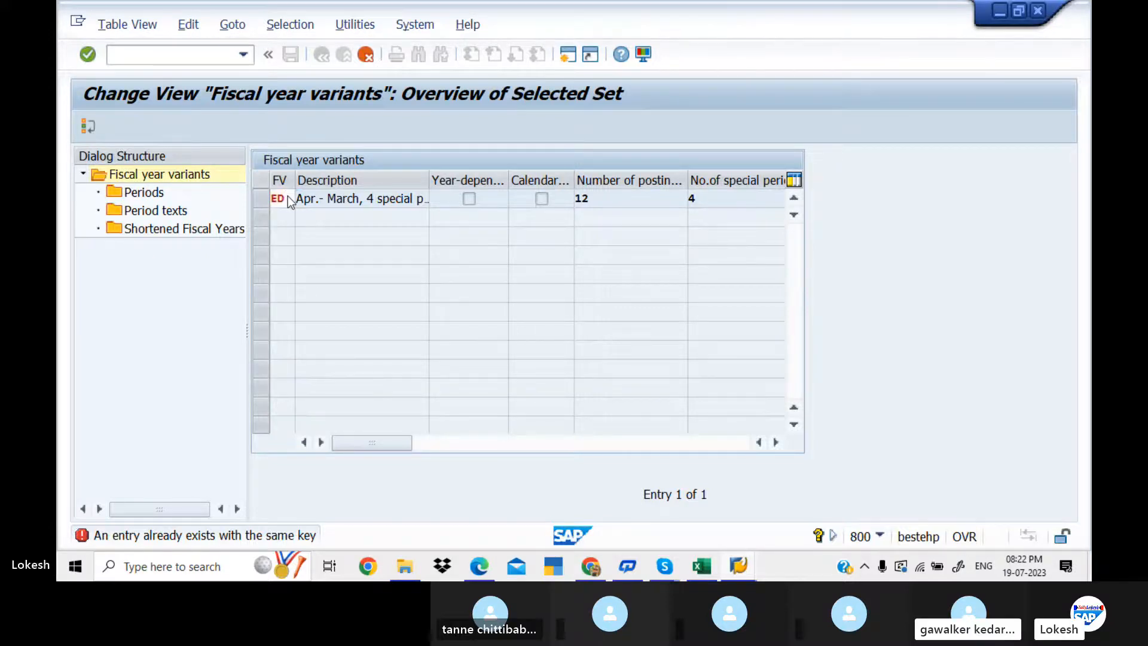
key("Return")
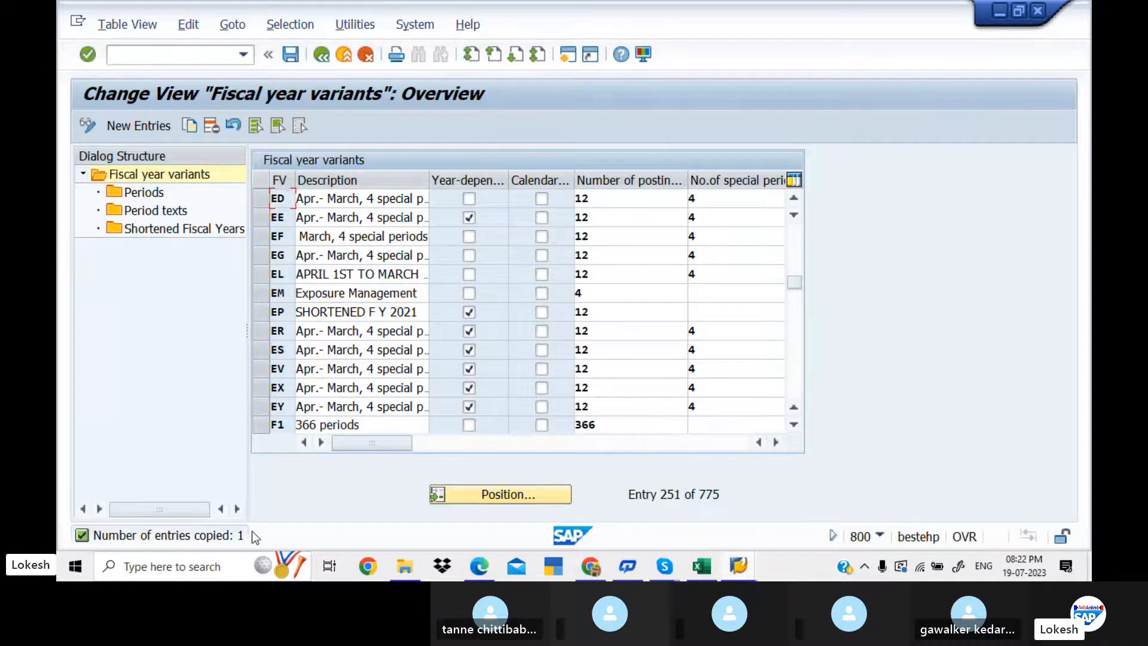
left_click(263, 200)
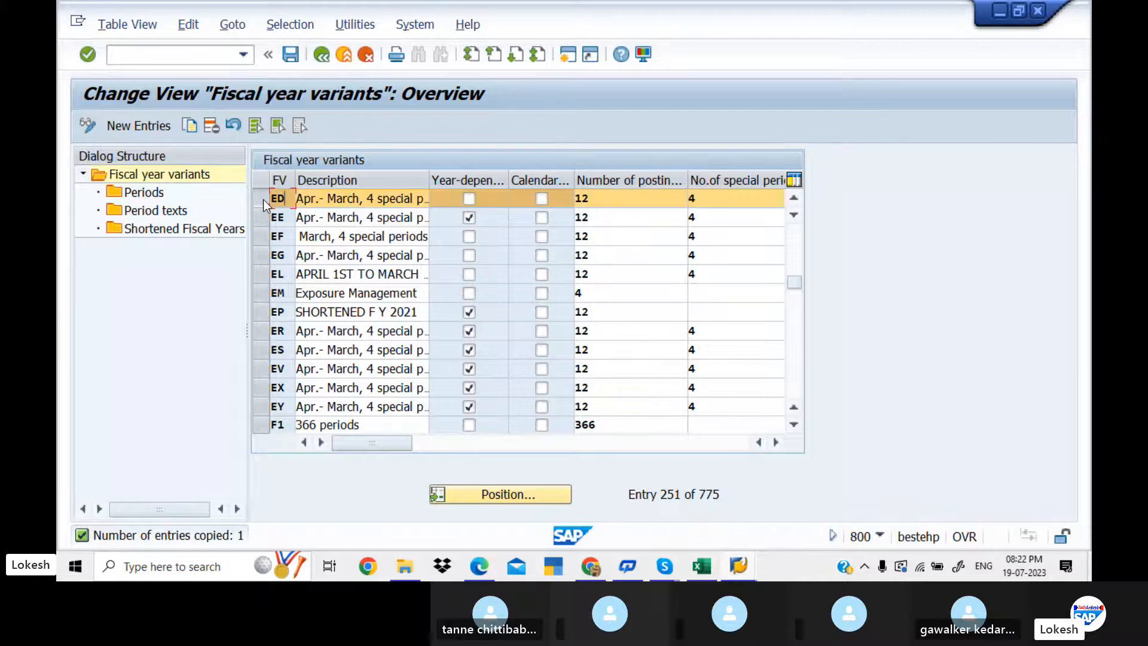
double_click(158, 193)
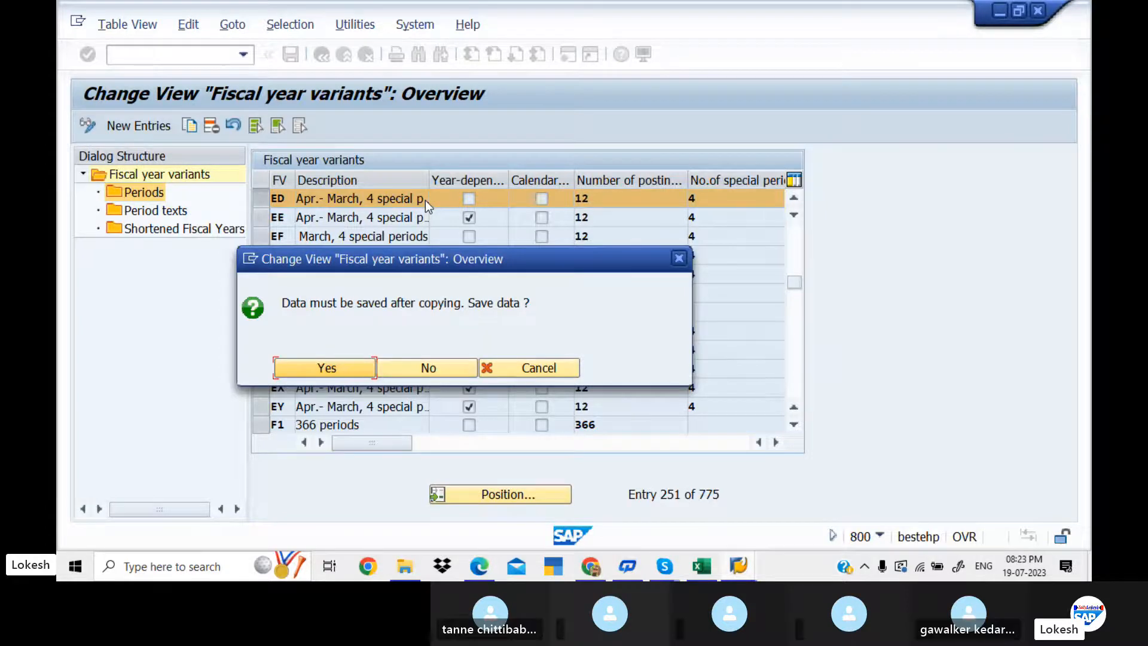
left_click(354, 369)
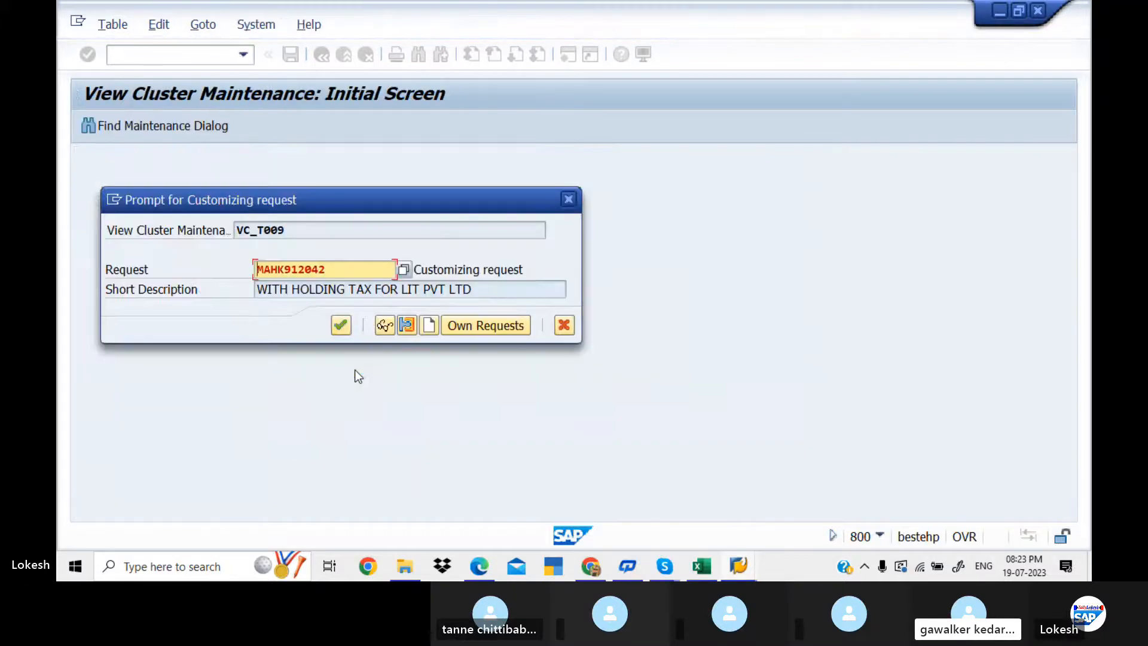
Create a customizing request described as "Global Settings for Kedar PVT LTD" and save the copied variant to it
left_click(431, 329)
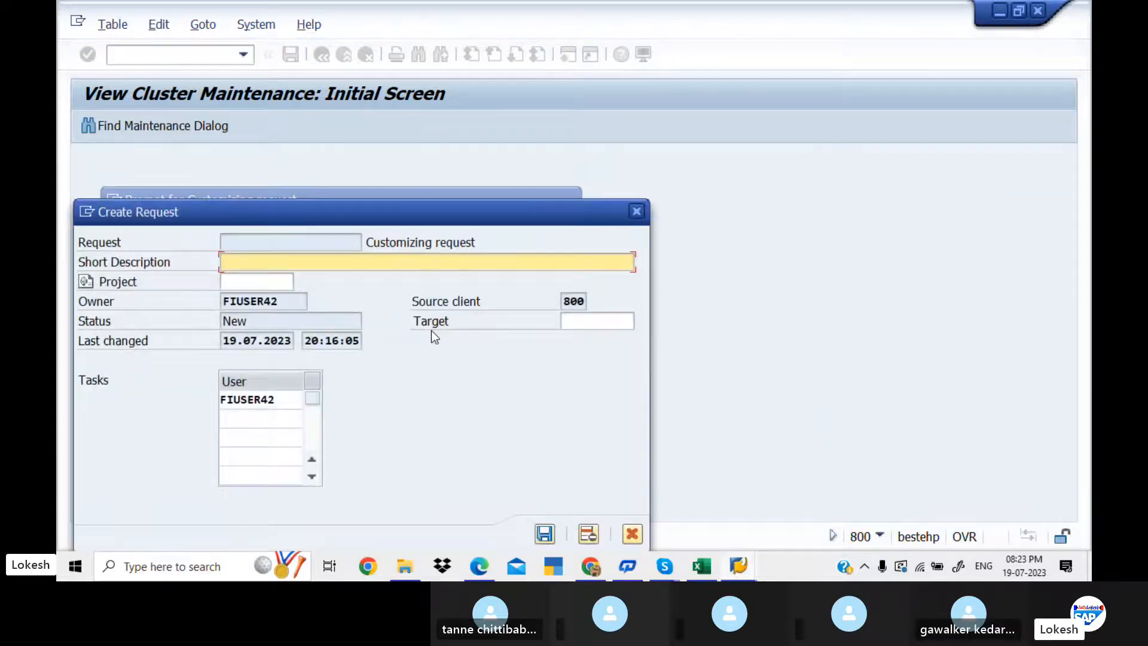
type("GLO")
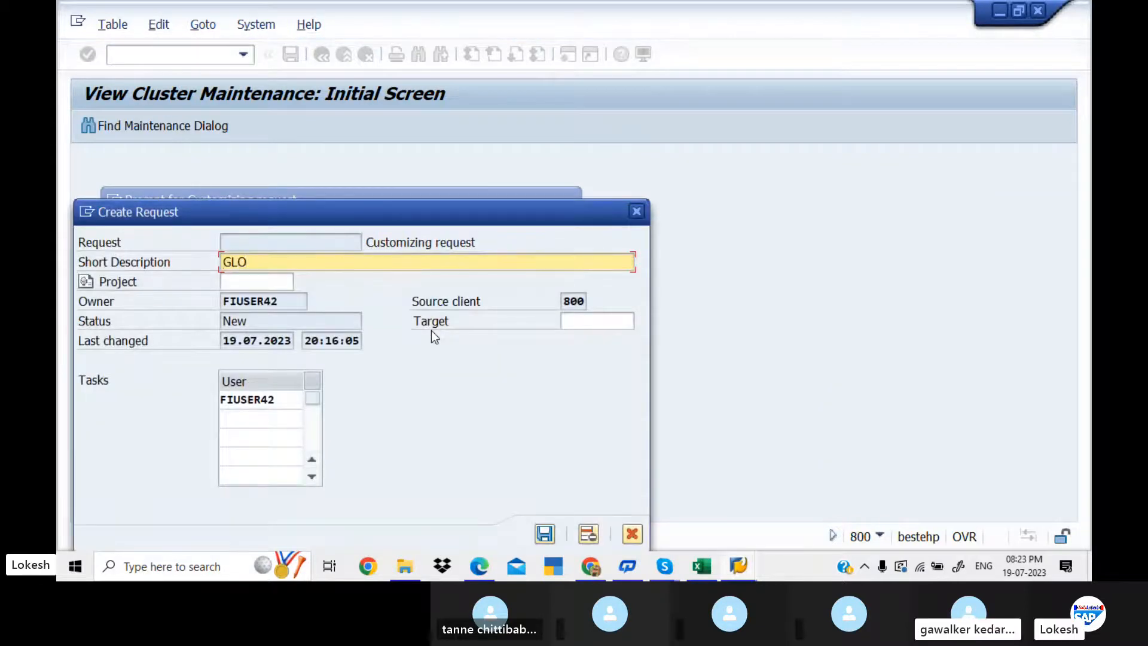
key("BackSpace")
key("BackSpace")
type("loal")
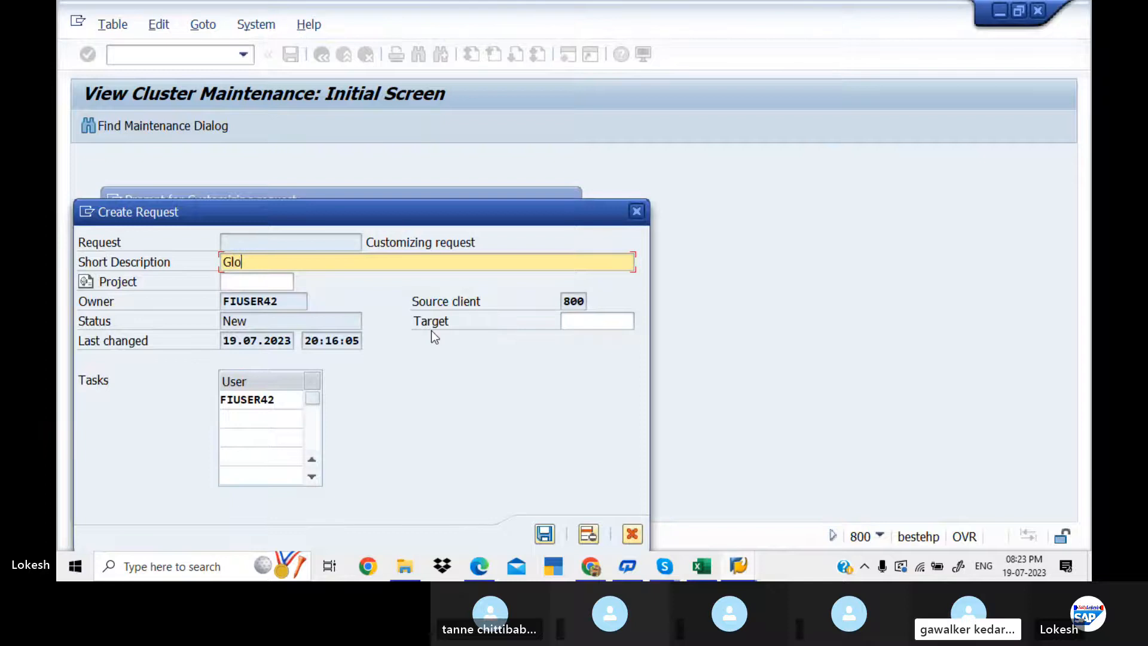
key("BackSpace")
type("BAL")
key("BackSpace")
key("BackSpace")
key("BackSpace")
type("bal Settings for")
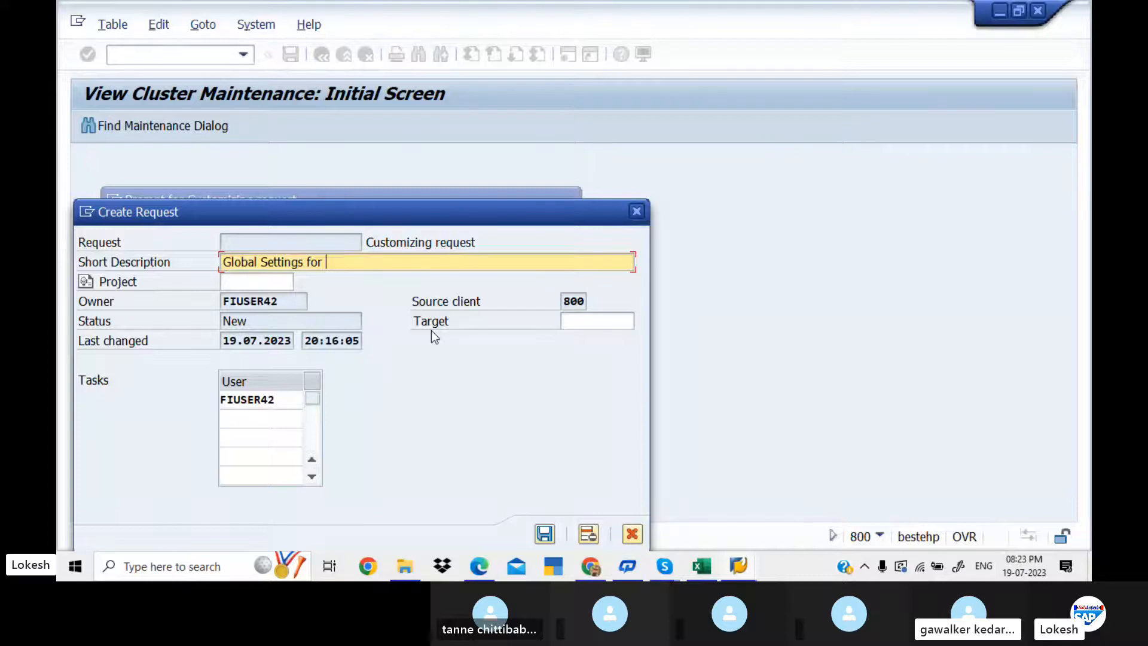
type(" ked")
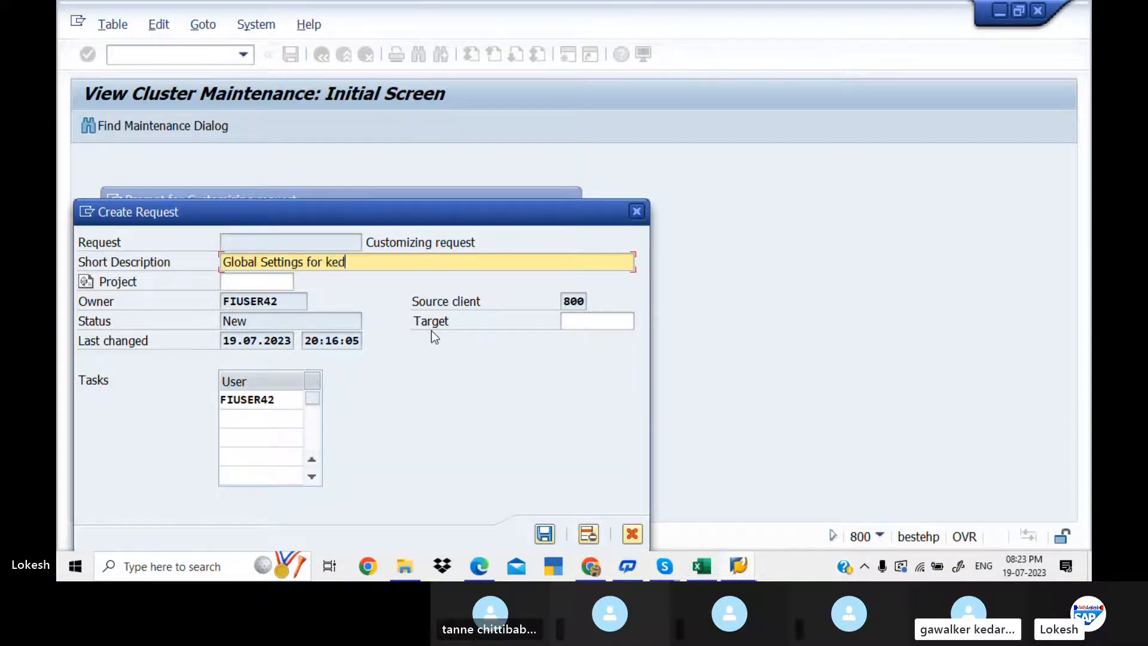
key("BackSpace")
key("BackSpace")
key("BackSpace")
type("Kedar PV")
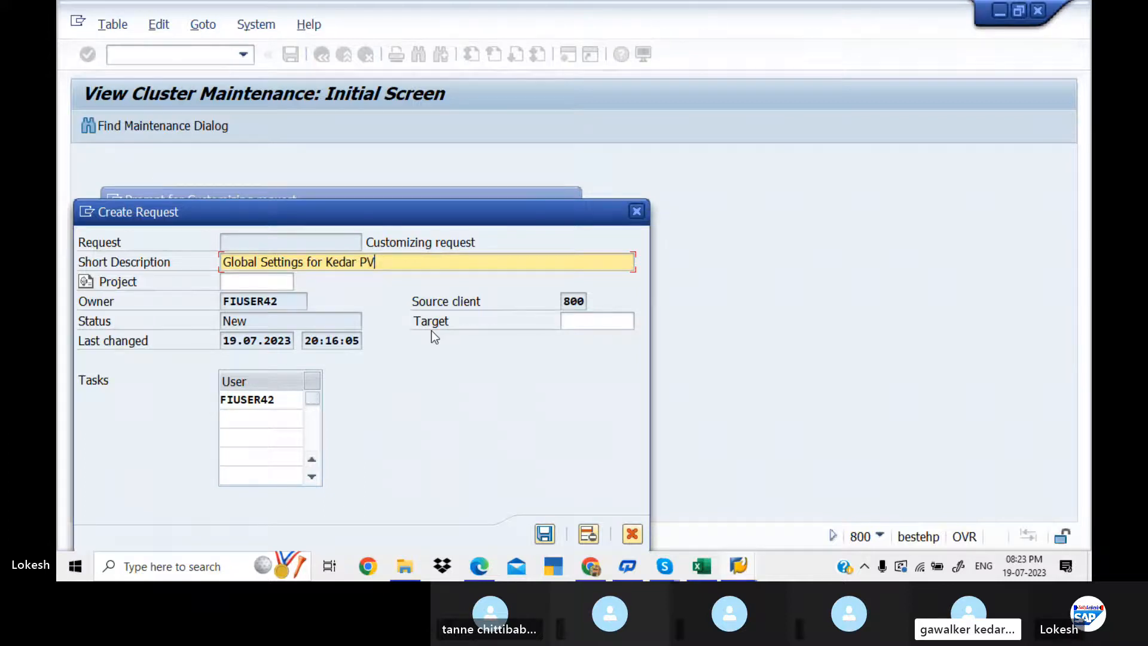
type("T LTD")
left_click(539, 536)
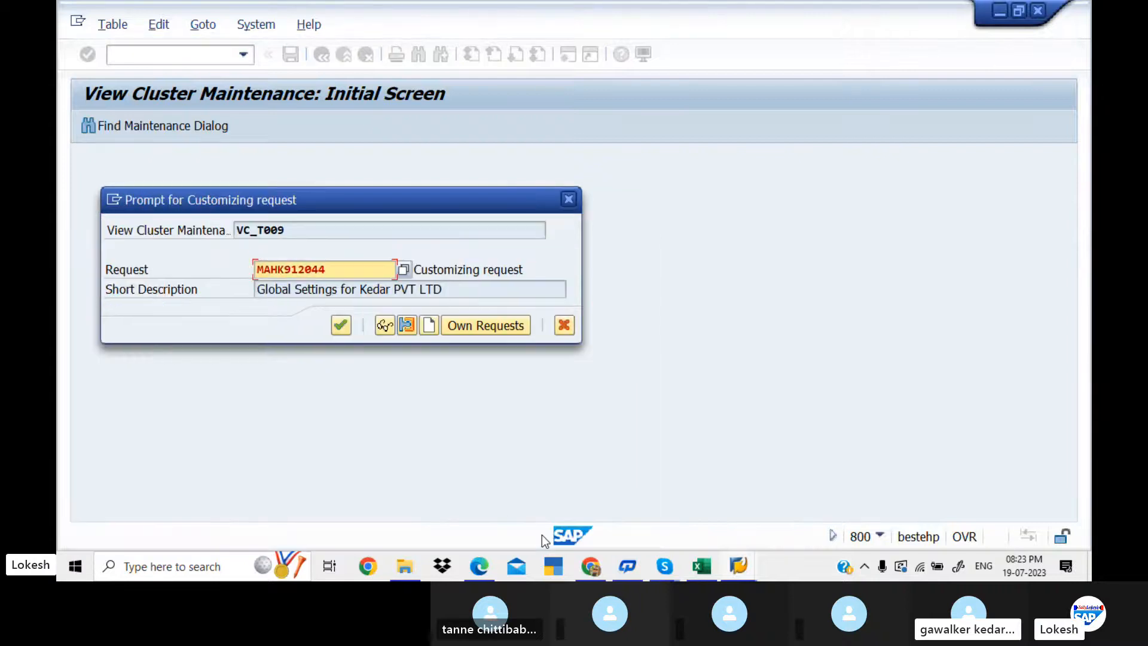
left_click(341, 325)
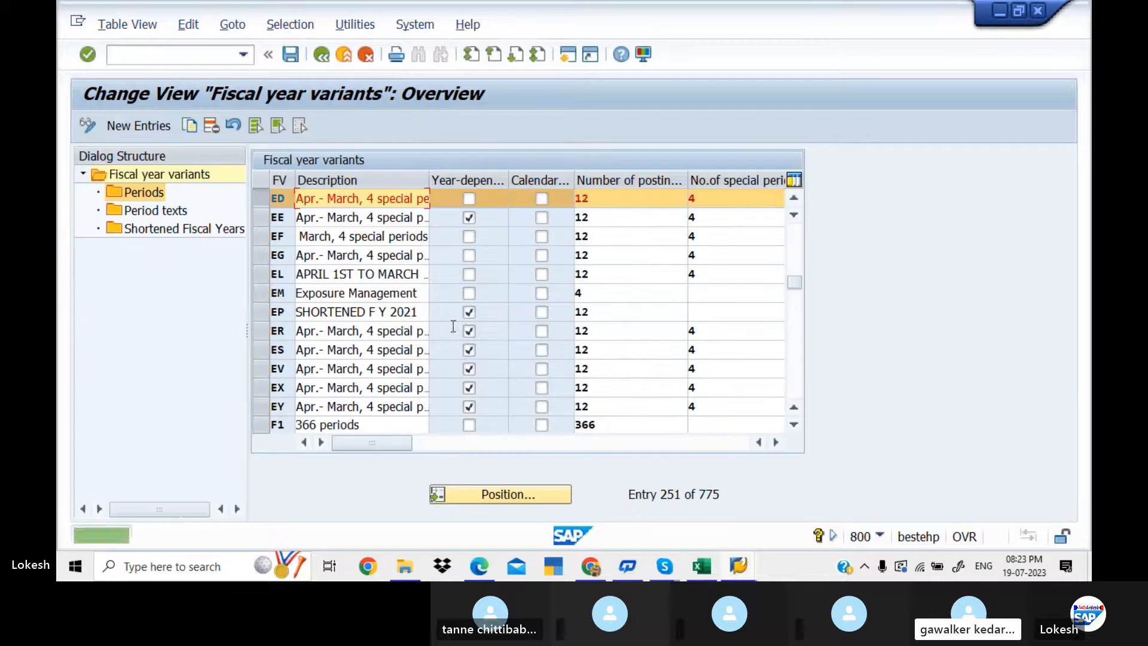
Switch to the Skype call and mute the participant whose microphone is on
mouse_move(669, 568)
left_click(664, 485)
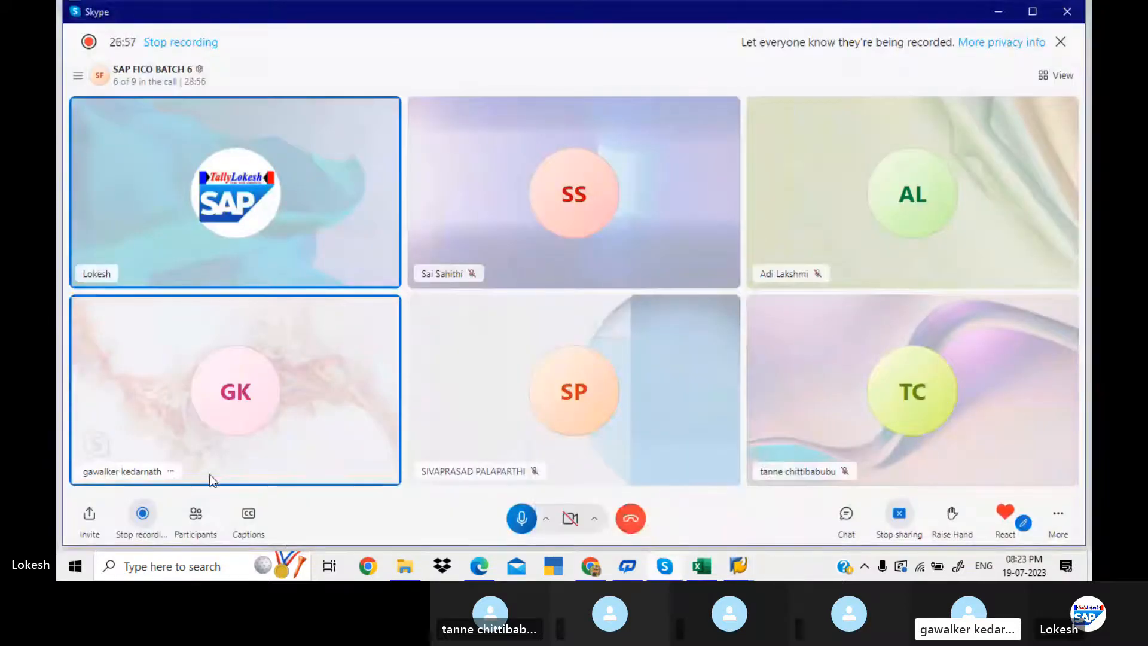
left_click(171, 471)
left_click(232, 378)
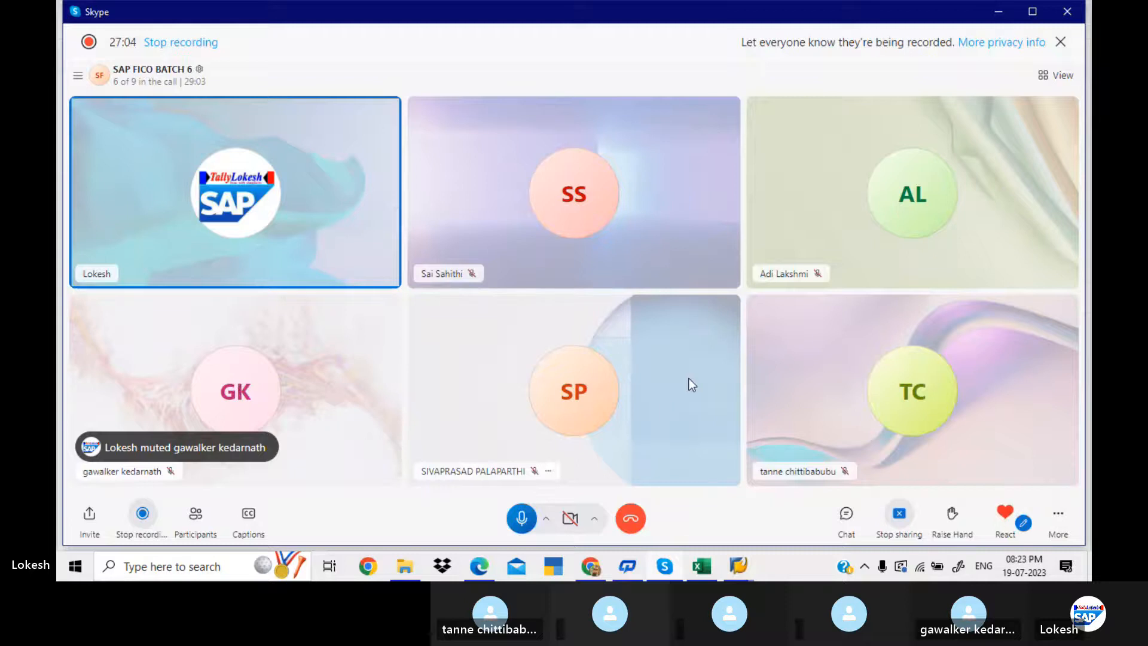
Switch back to the SAP fiscal year variants window and start new period entries for variant ED
left_click(739, 565)
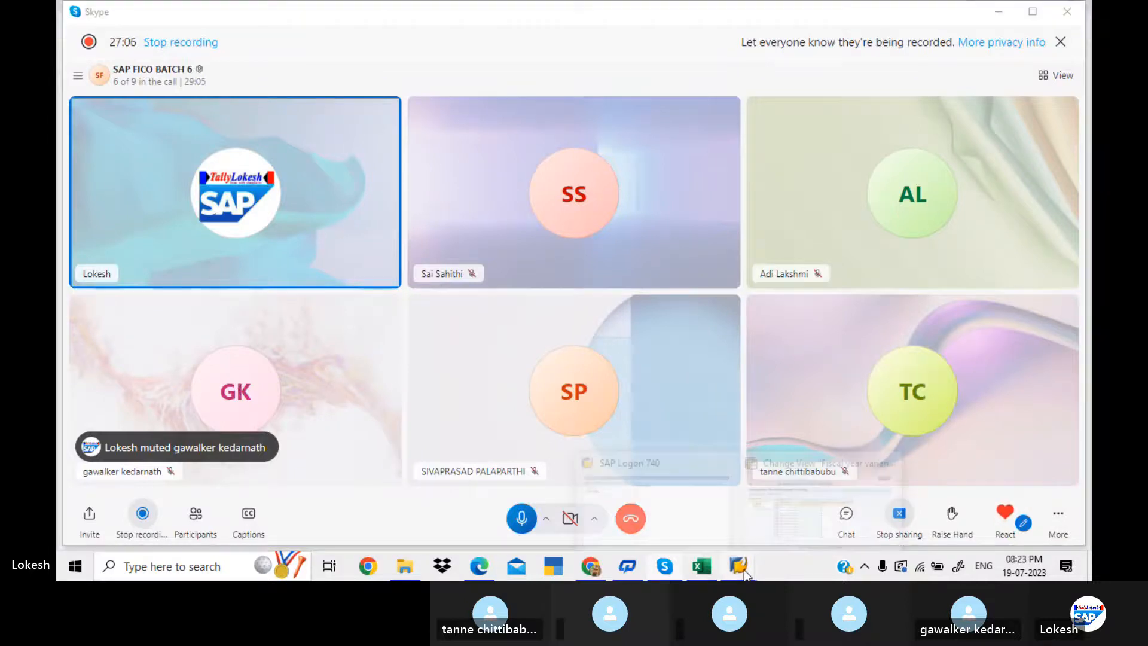
left_click(758, 537)
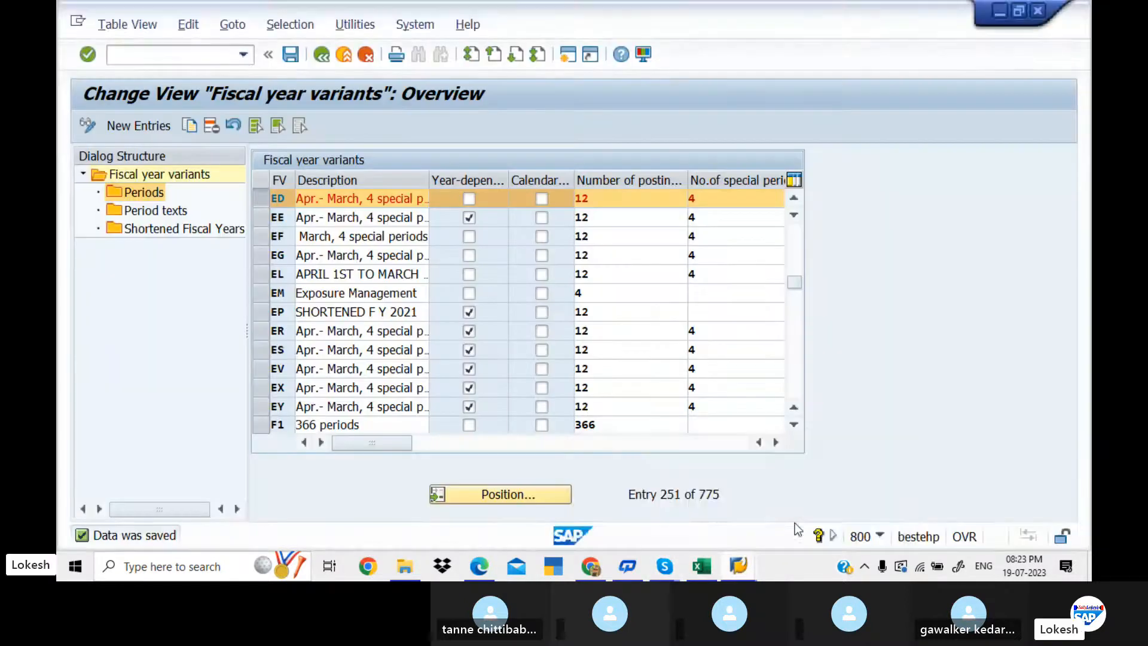
double_click(145, 192)
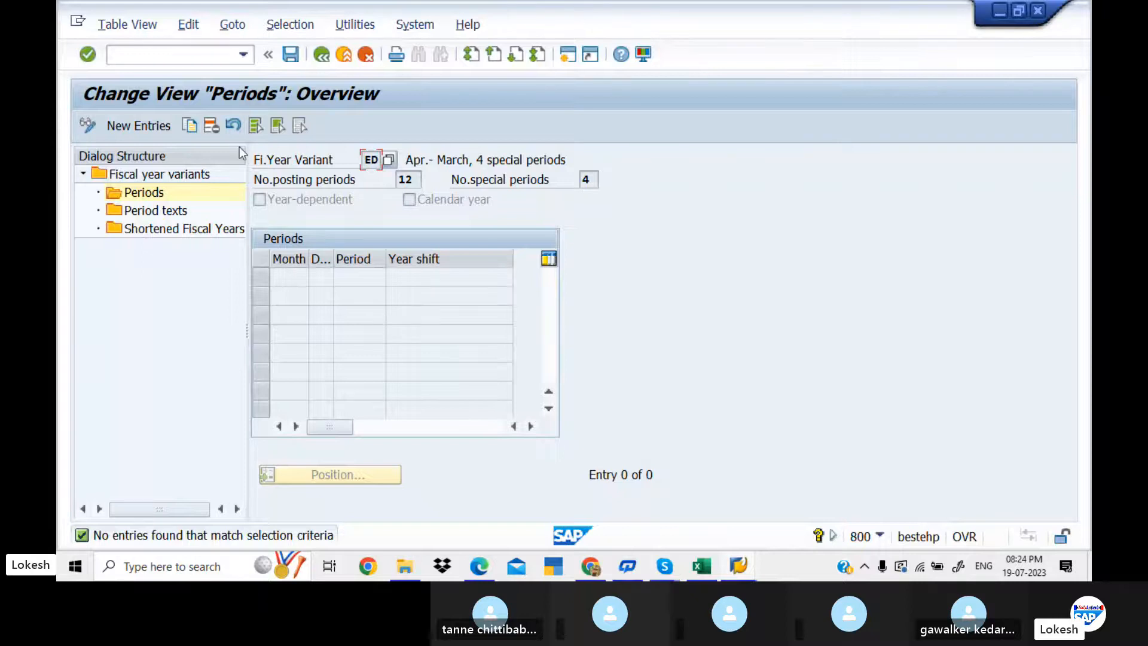
left_click(160, 127)
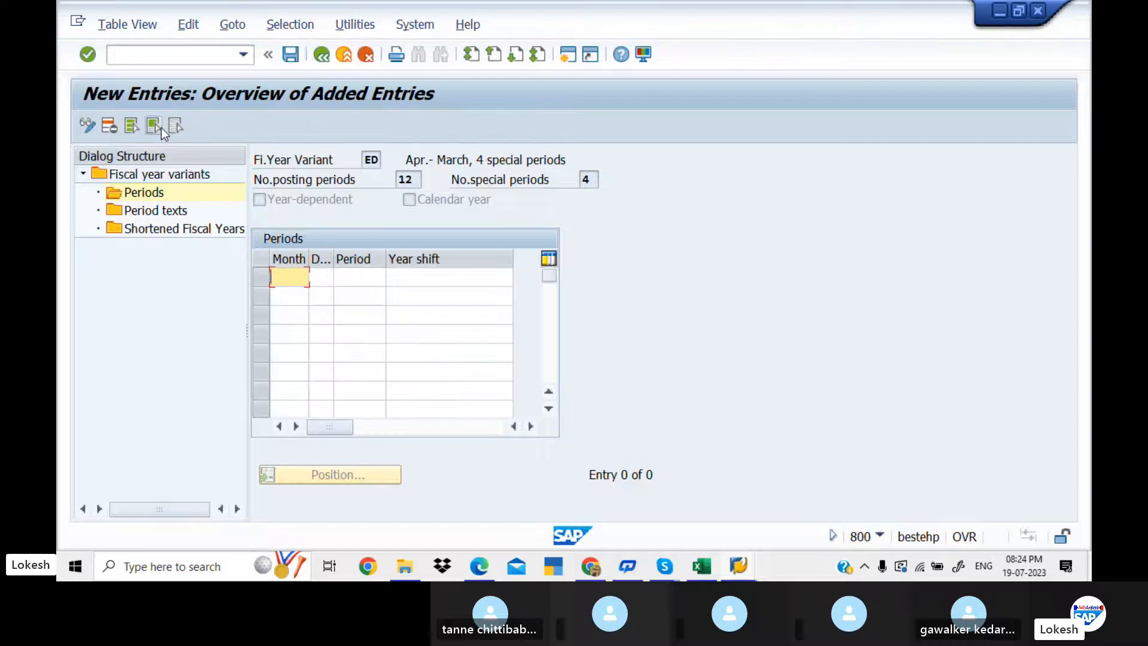
Switch to the Excel Global Settings sheet and review the Month, Day, Period and Year Shift headings of the period table
left_click(711, 565)
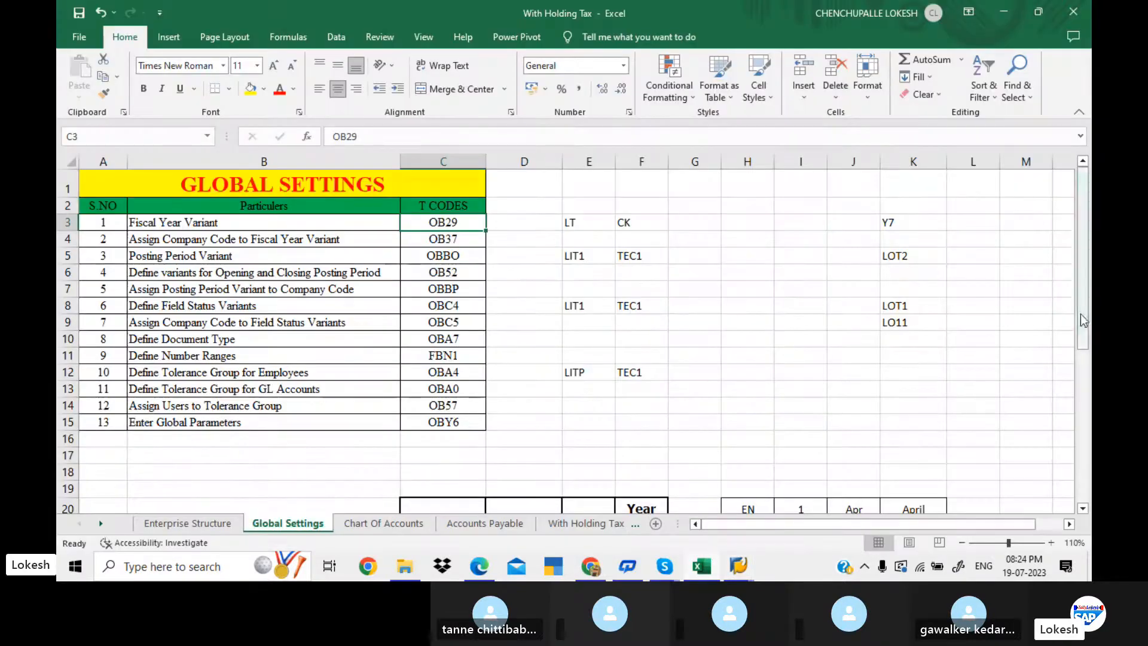
left_click_drag(1085, 323, 1089, 478)
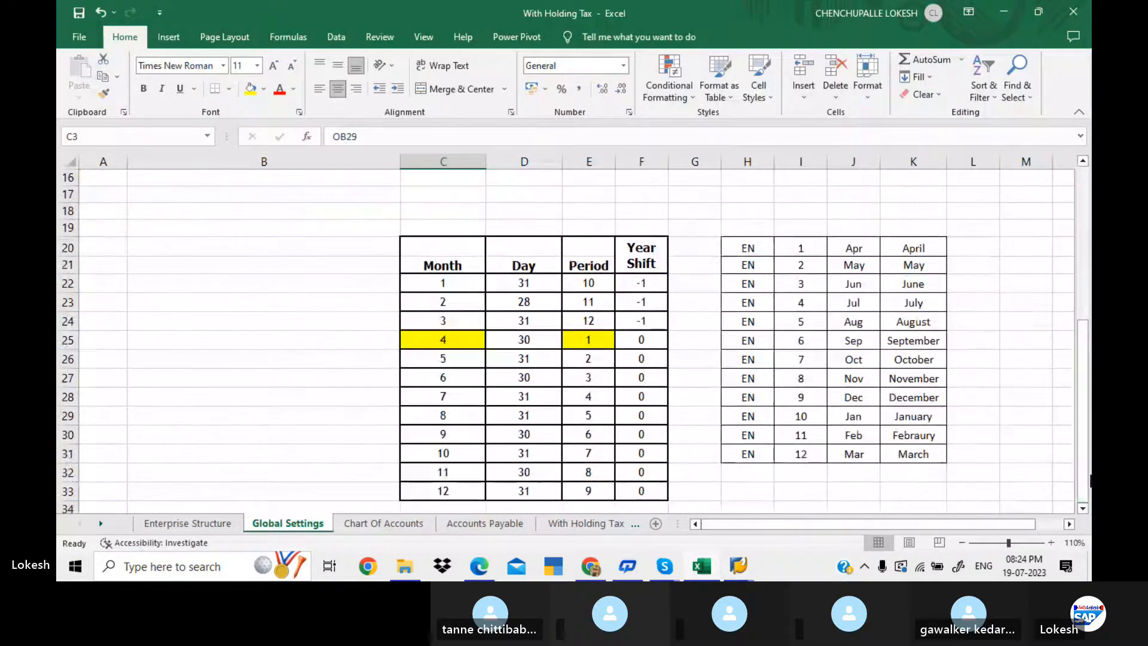
left_click(460, 268)
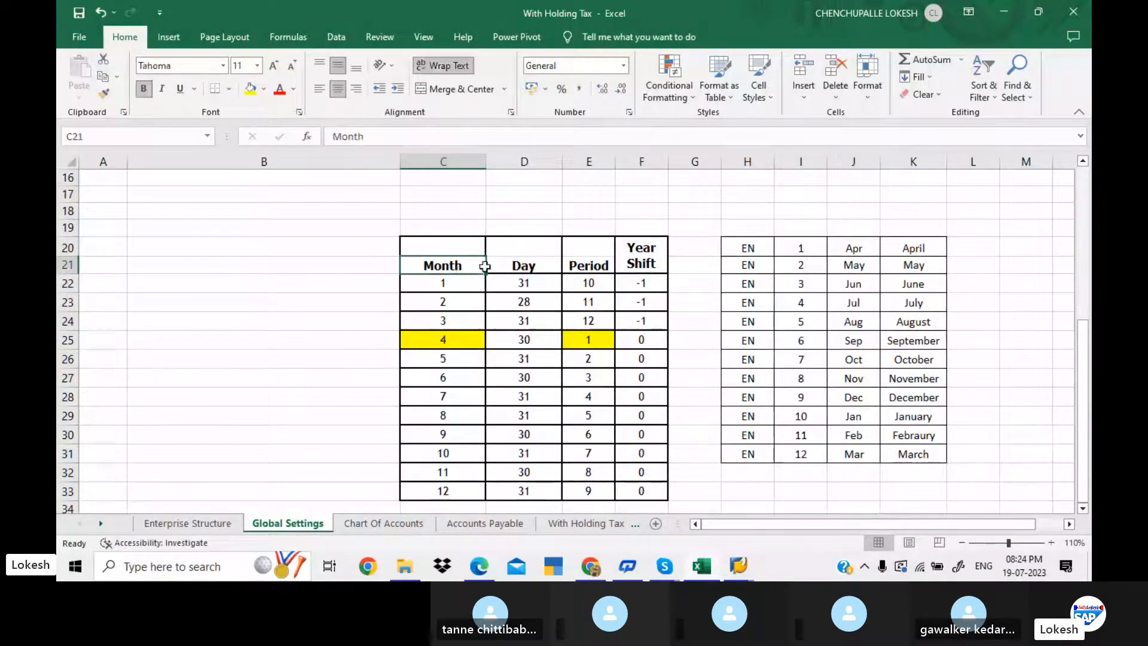
left_click(523, 266)
left_click(582, 263)
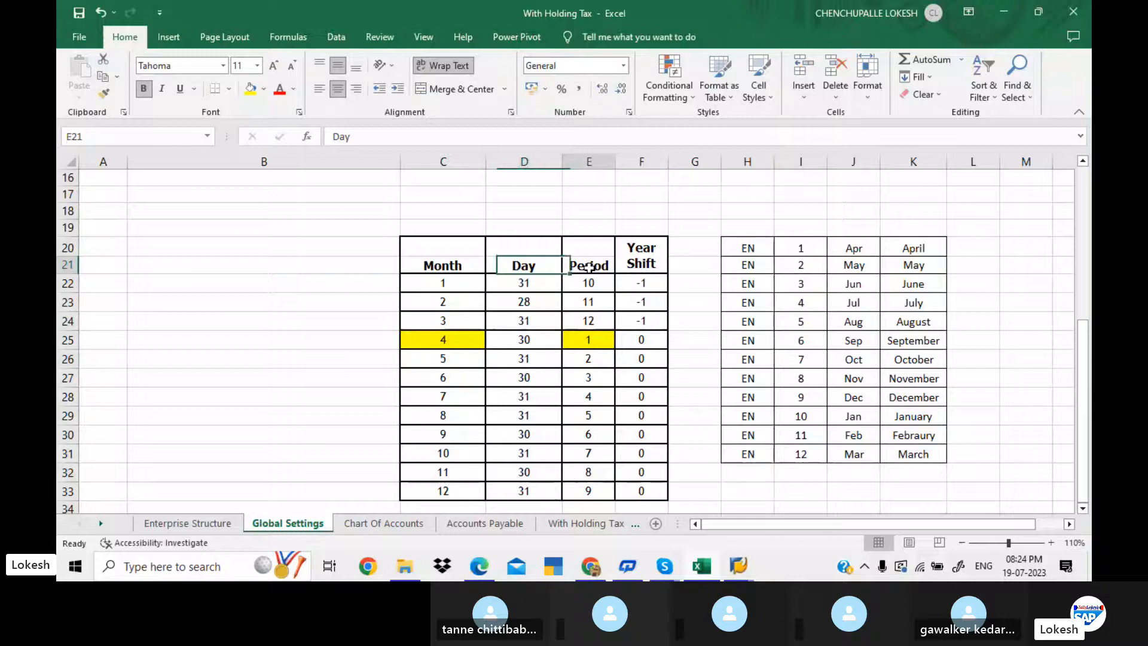
left_click(639, 263)
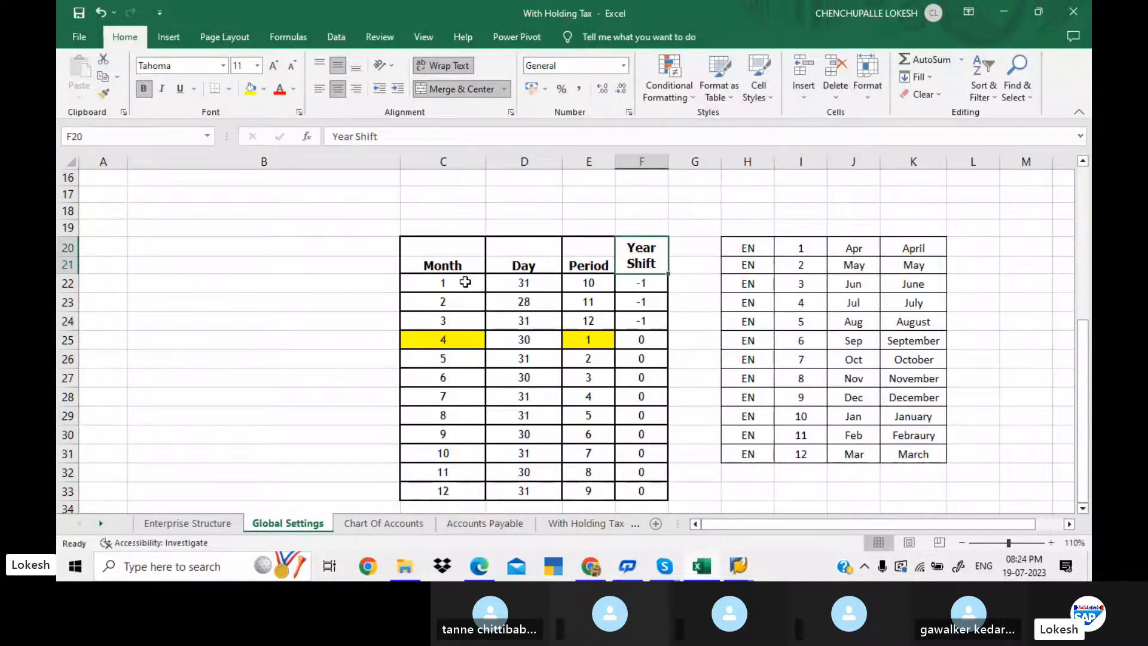
Examine the Month column and the month-end days in the Day column of the period table
left_click_drag(465, 282, 444, 483)
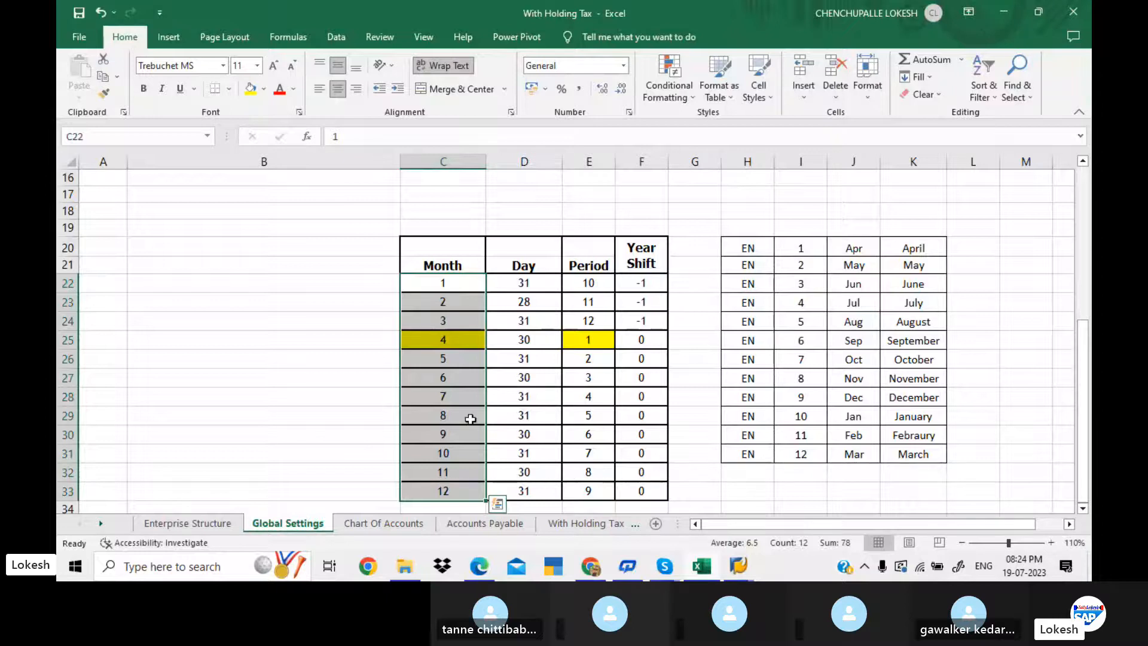
left_click(533, 281)
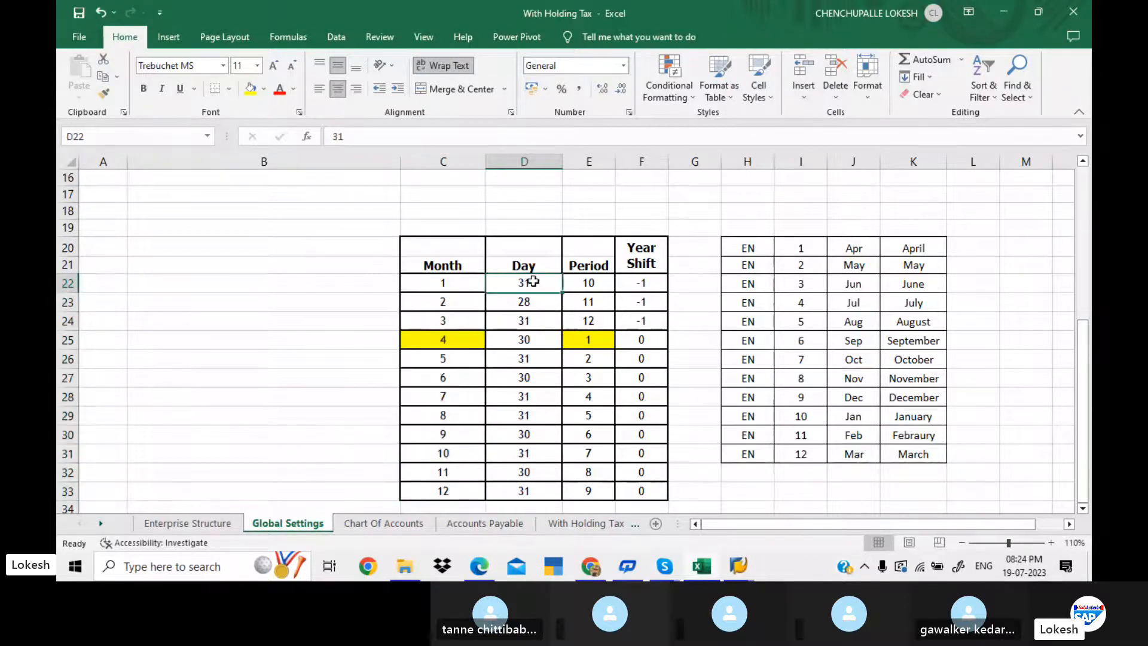
left_click(535, 302)
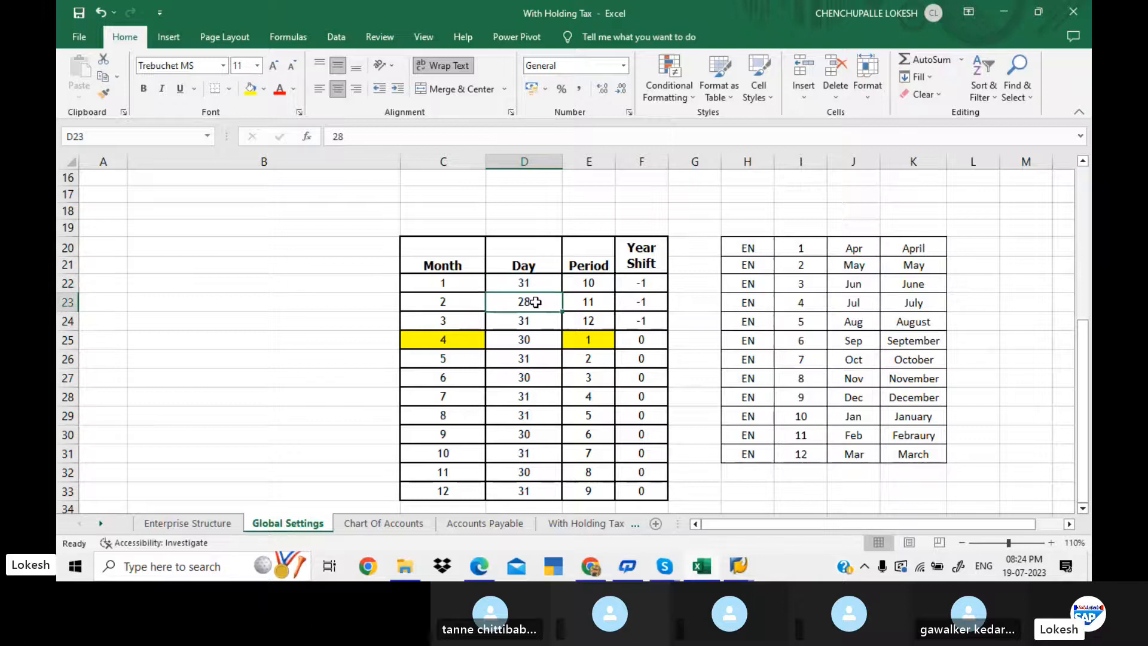
left_click(535, 322)
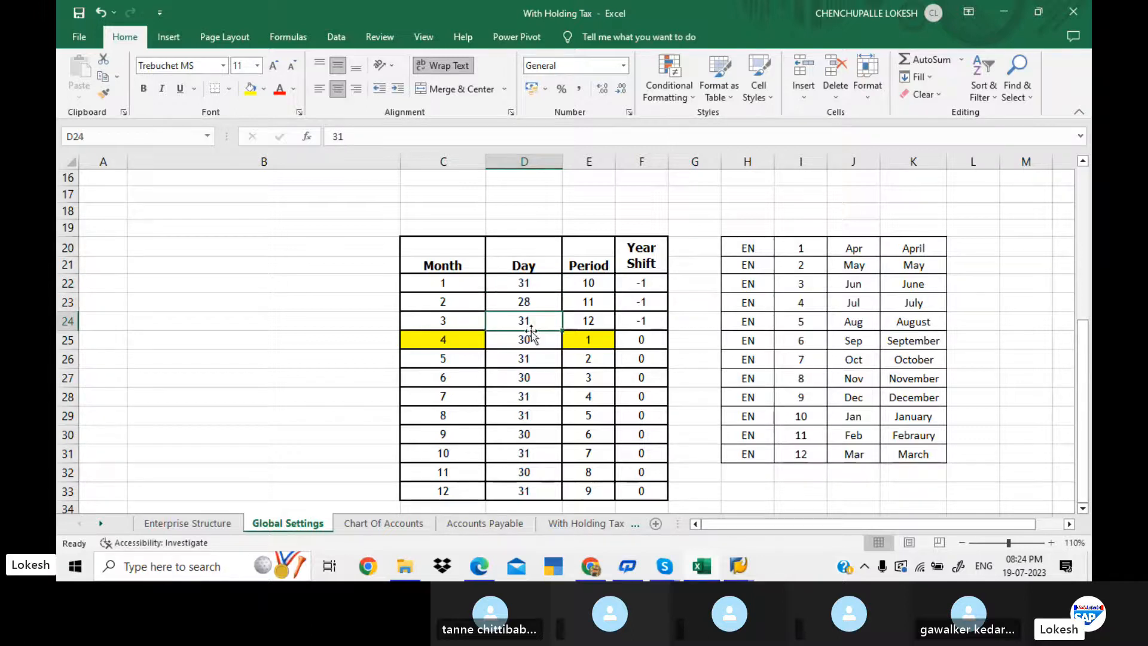
left_click(525, 339)
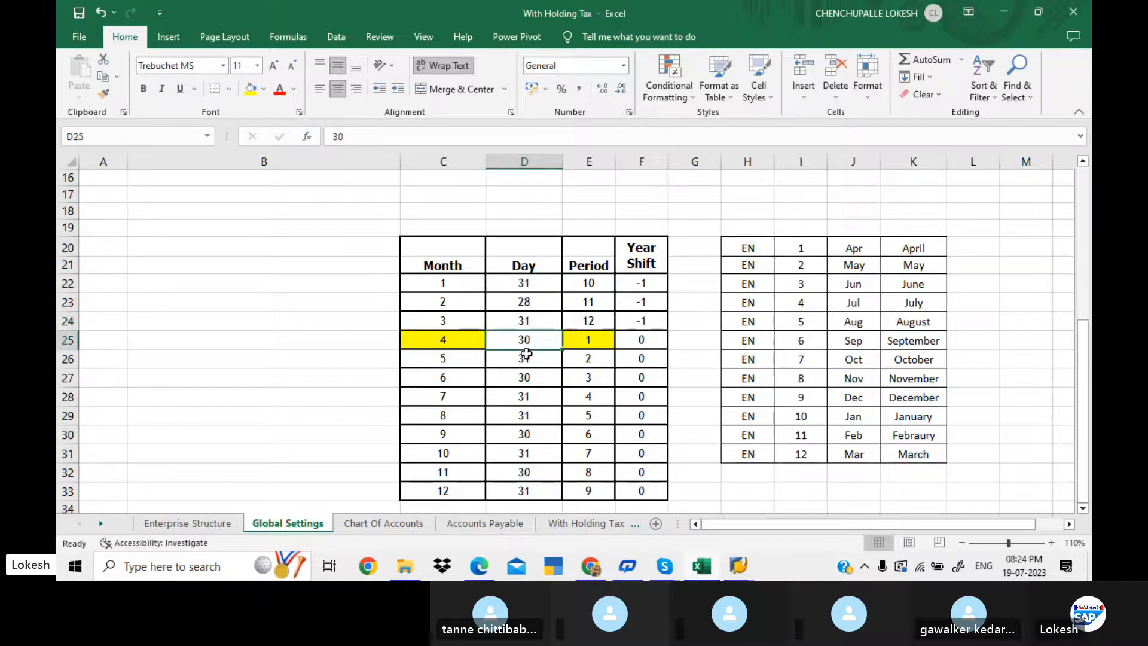
left_click(528, 359)
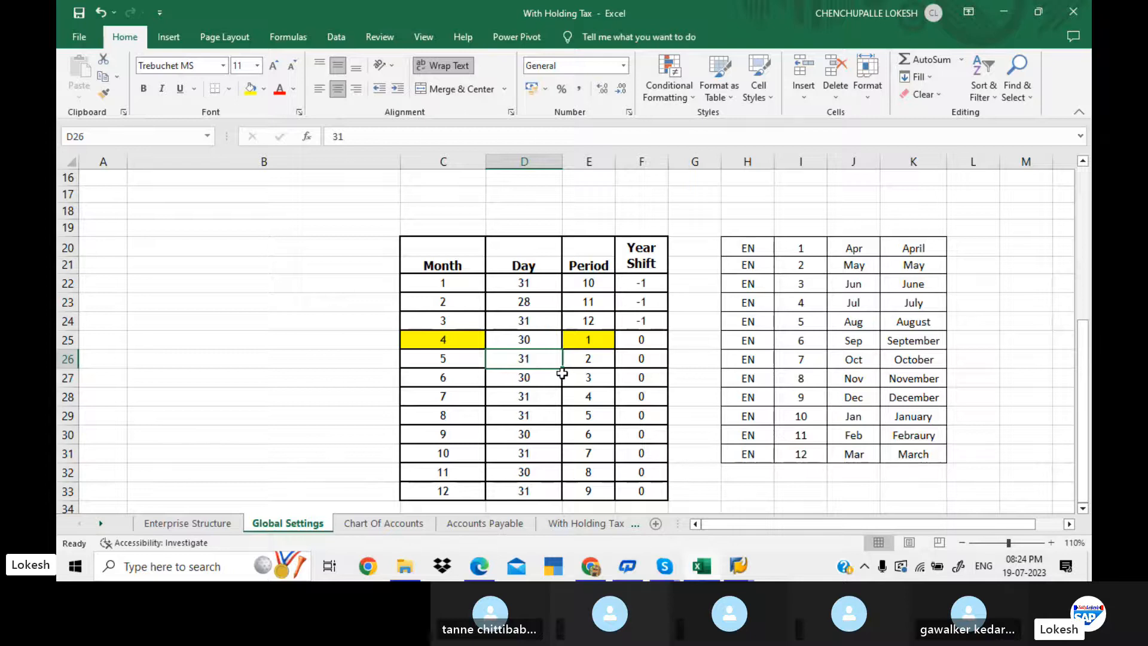
left_click_drag(523, 283, 549, 486)
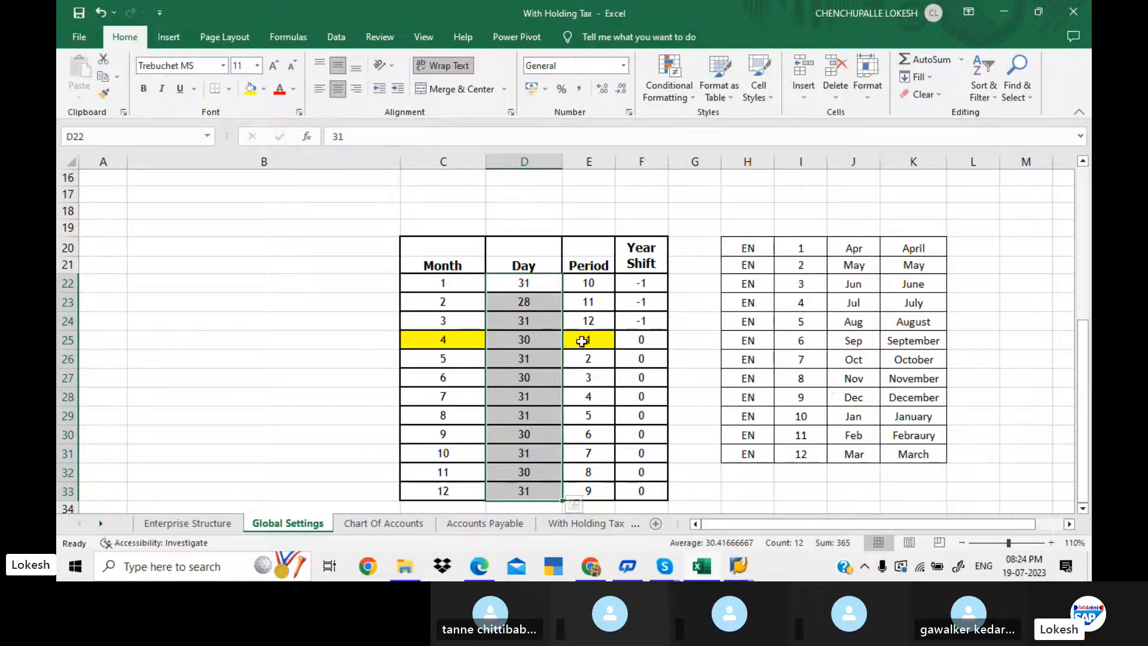
Examine how the Period column assigns posting periods to the calendar months in the period table
left_click(582, 341)
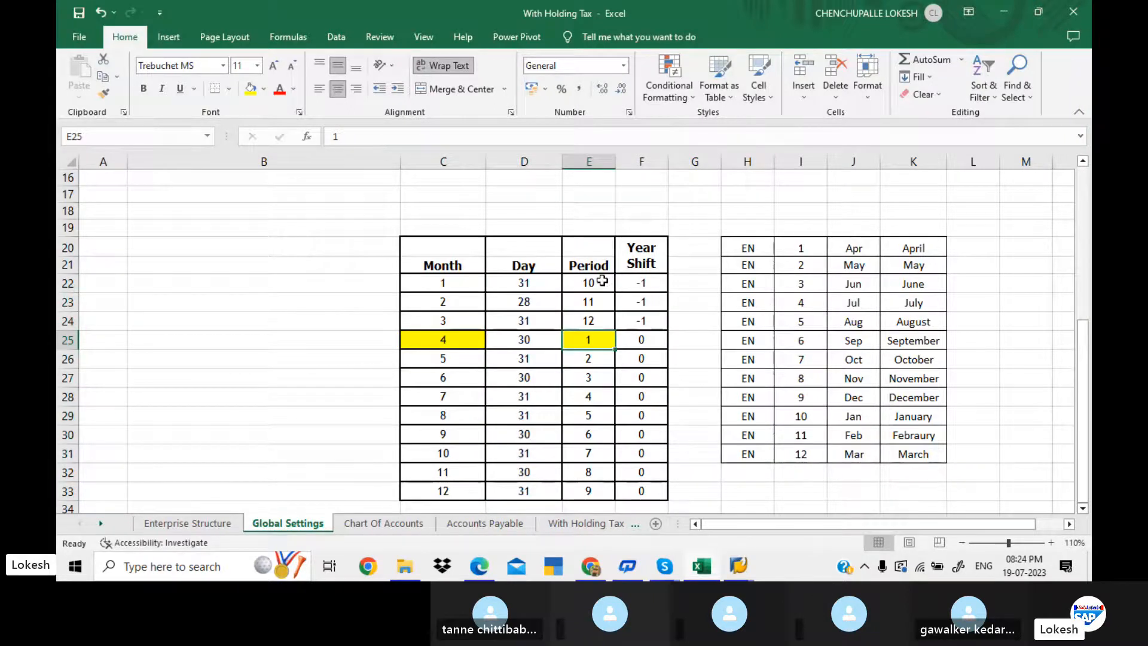
left_click(602, 280)
key("Down")
key("Down")
key("Down")
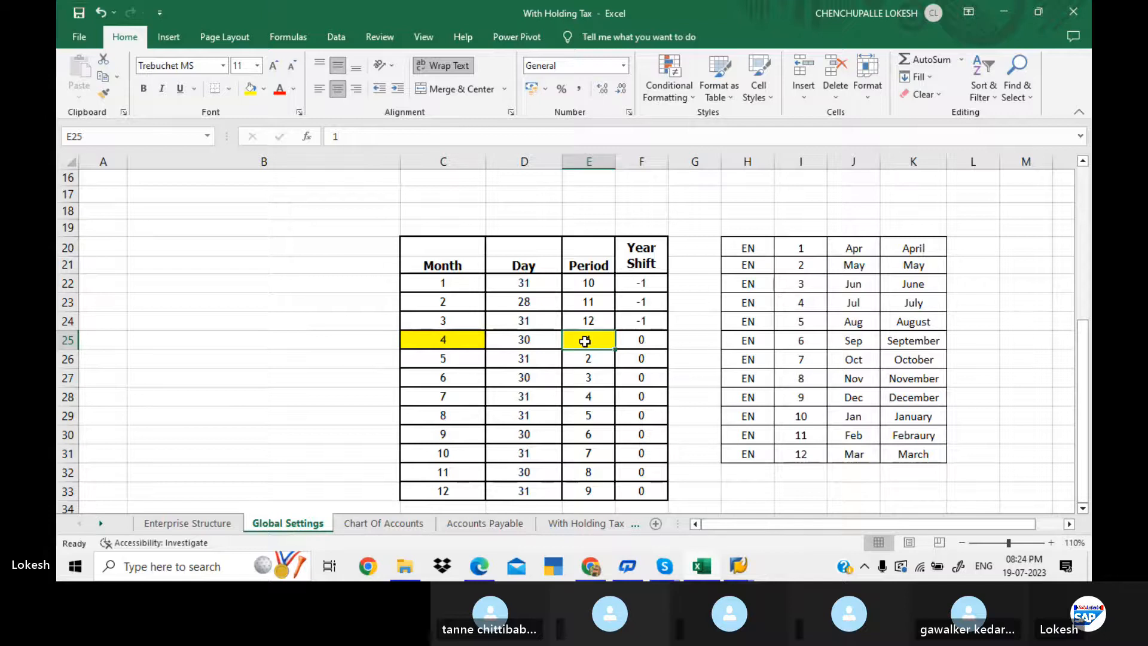
left_click(474, 357)
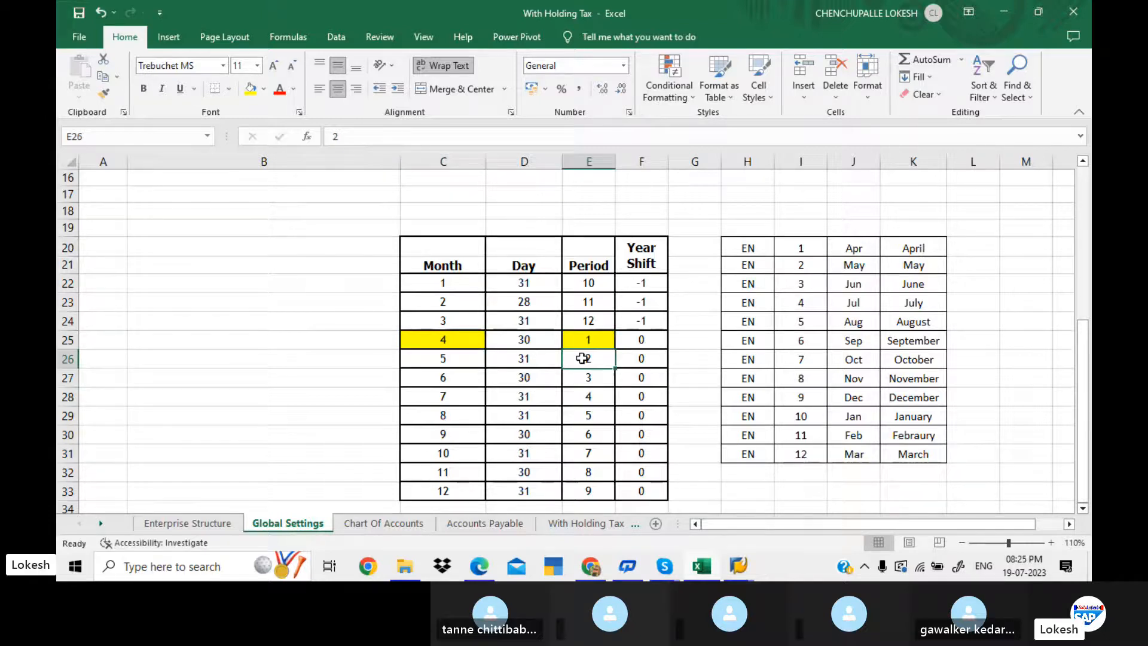
left_click(463, 374)
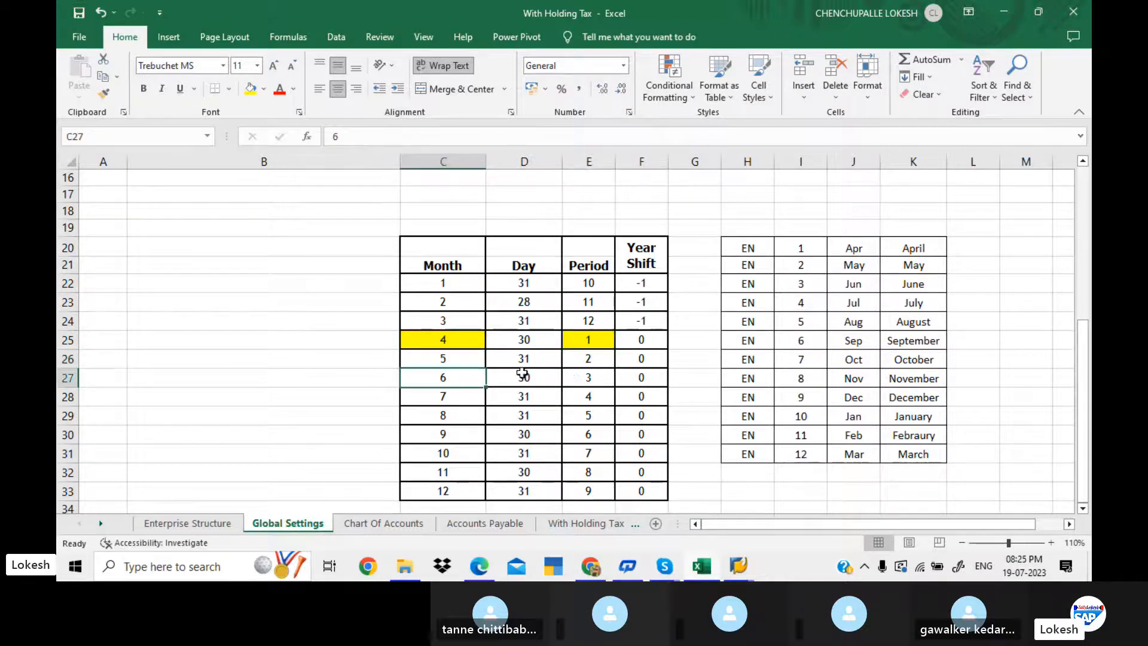
left_click(452, 397)
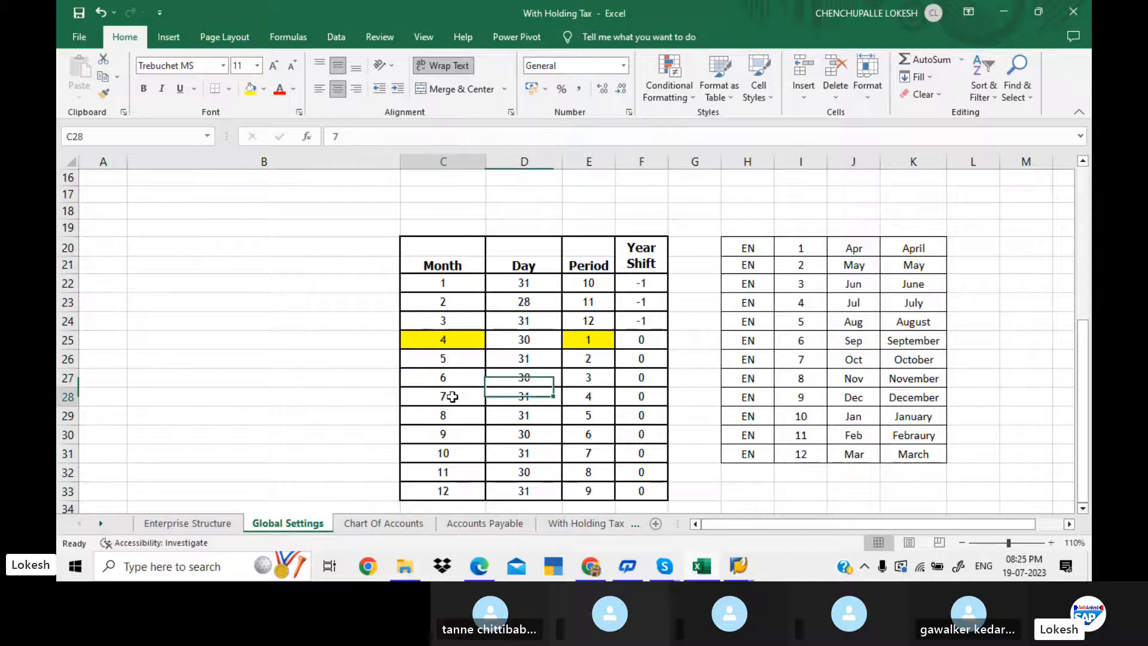
left_click(601, 396)
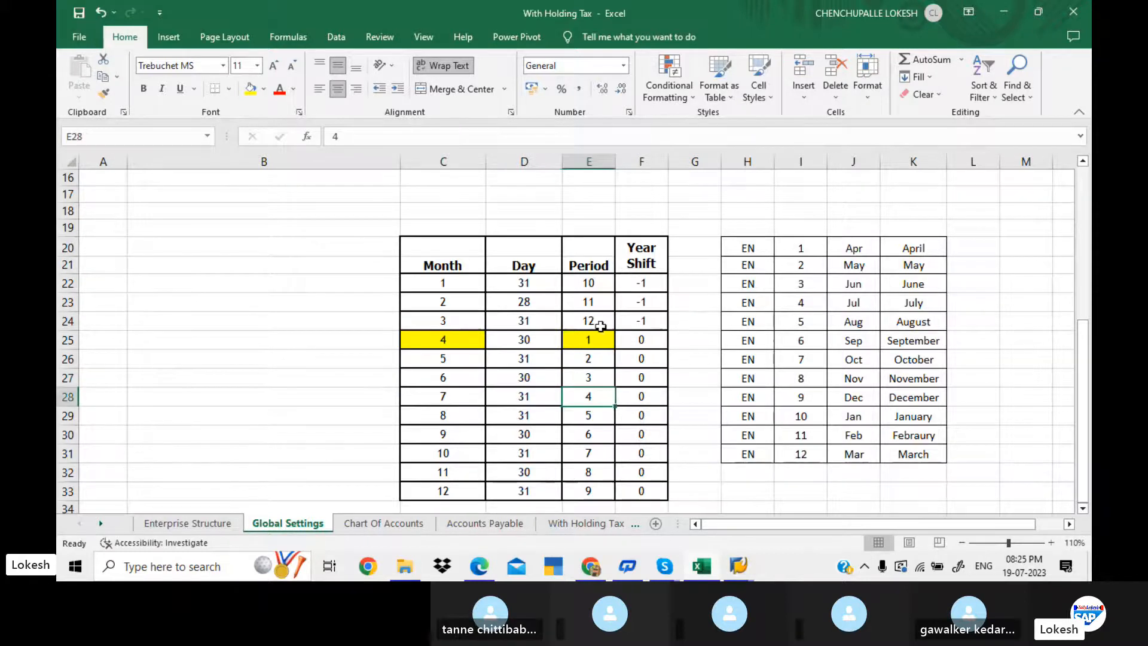
left_click_drag(602, 341, 605, 487)
left_click(459, 497)
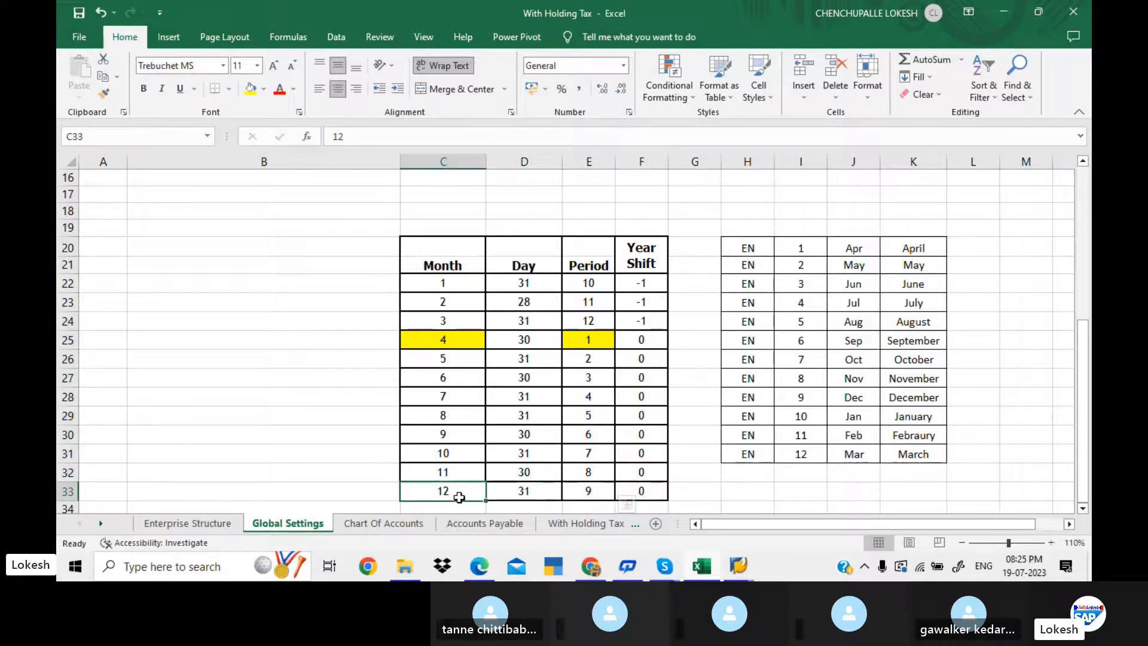
left_click(587, 497)
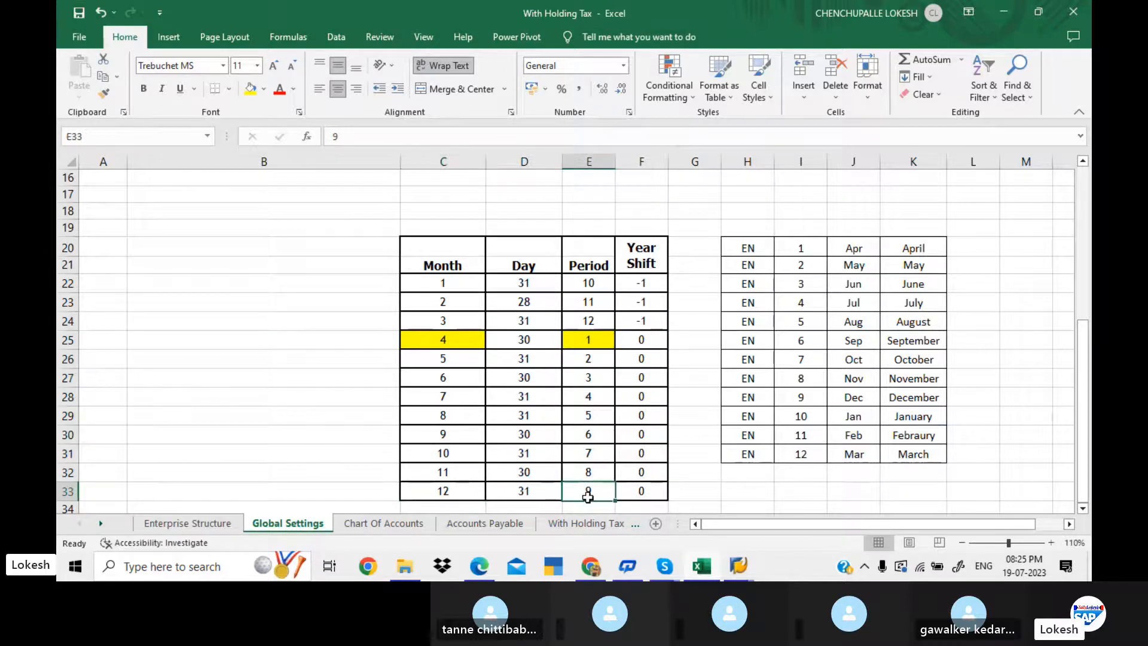
Examine the Year Shift values for January to March and for April to December
left_click(655, 286)
left_click(649, 303)
left_click(653, 323)
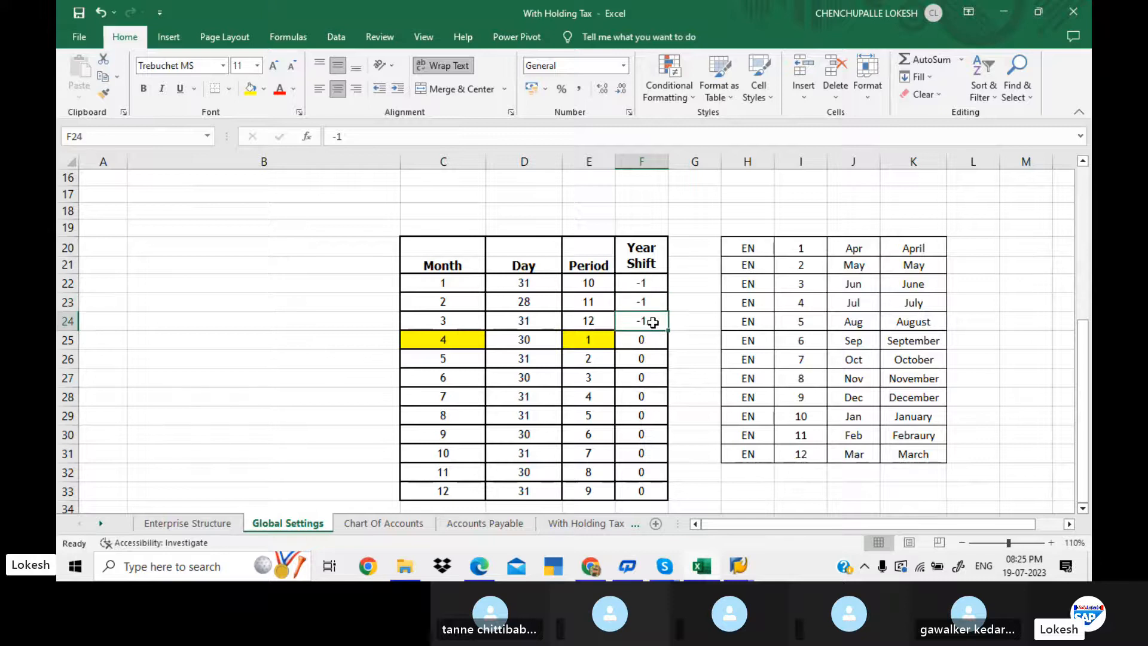
left_click_drag(655, 344, 657, 494)
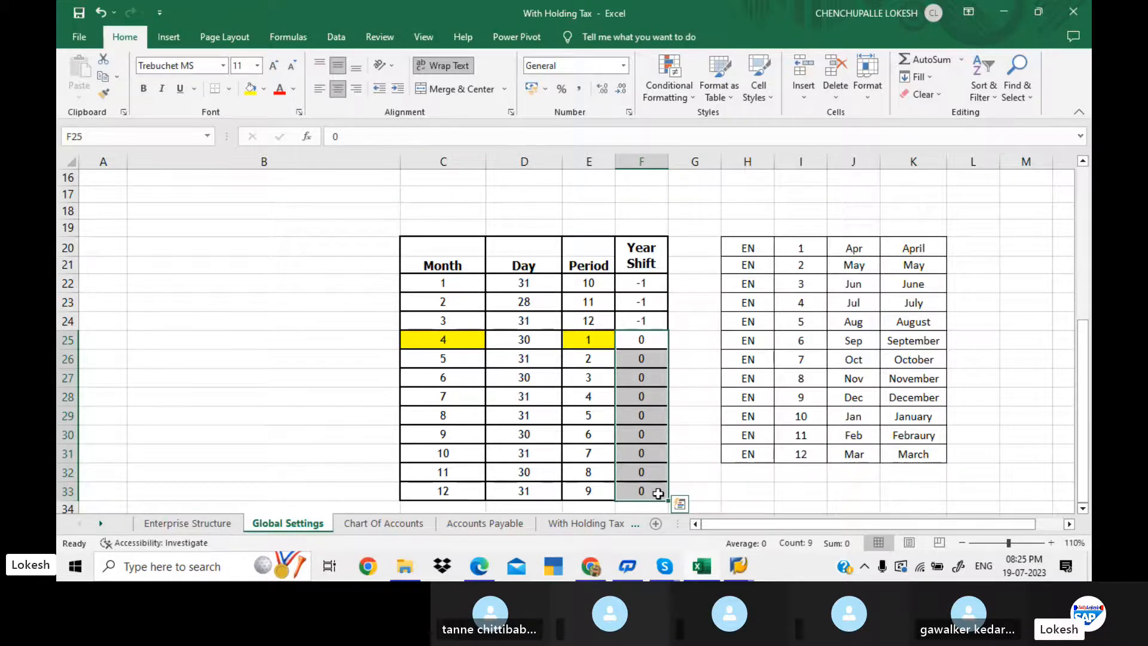
Copy the twelve month, day, period and year shift rows, then switch to SAP and paste them into variant ED's new period entries
left_click_drag(458, 280, 638, 485)
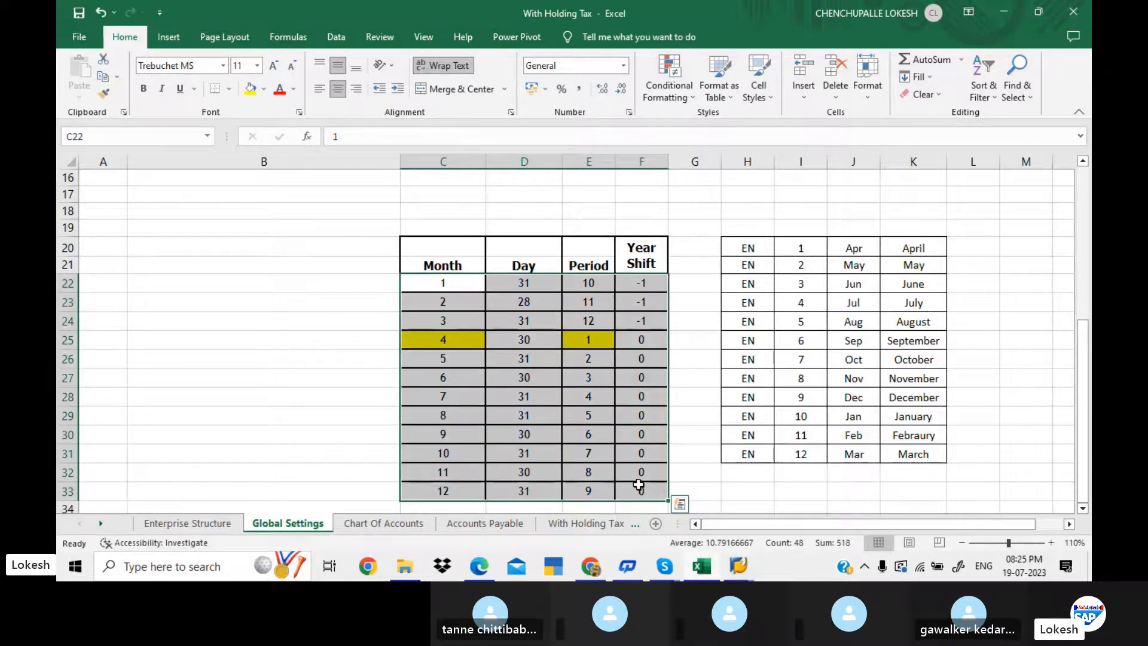
key("ctrl+c")
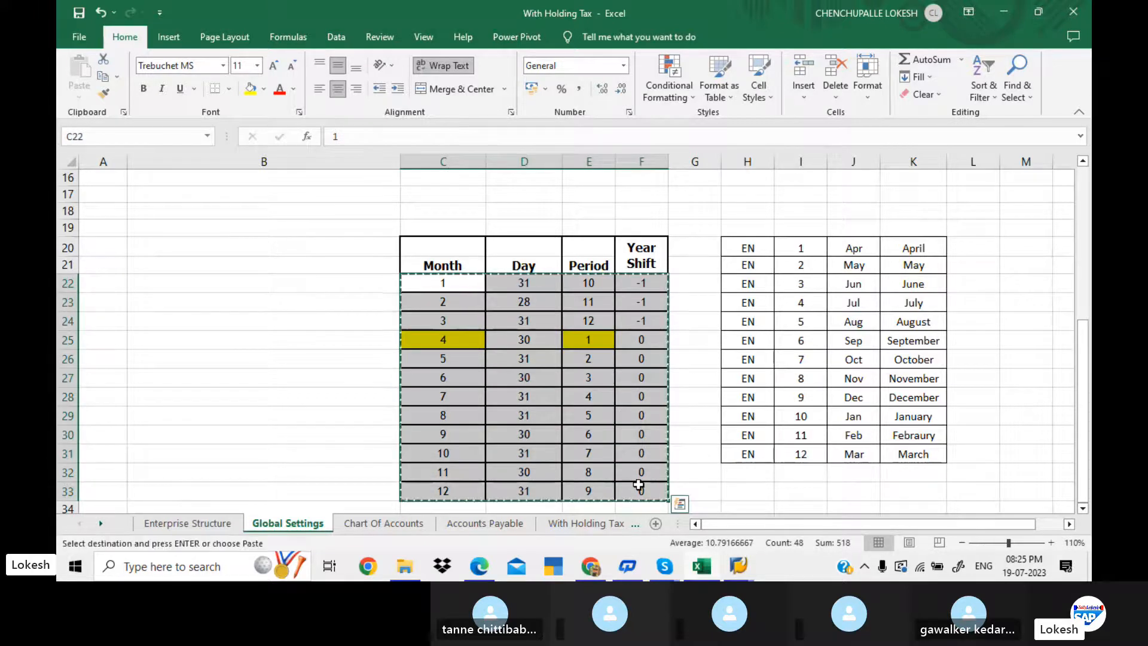
mouse_move(740, 568)
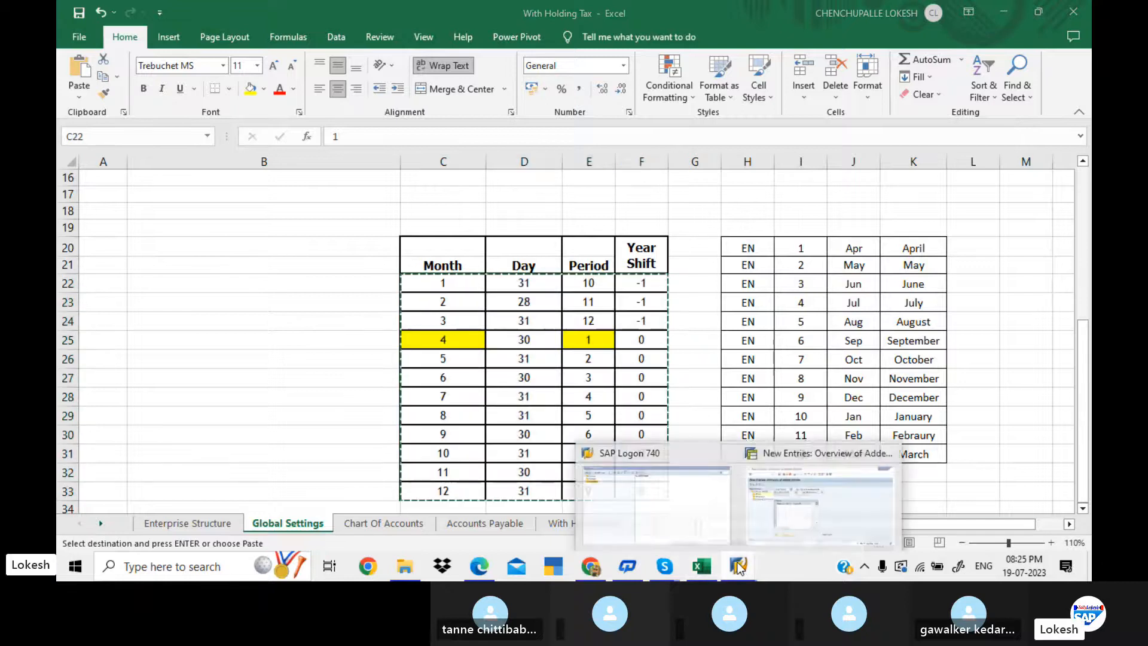
left_click(792, 507)
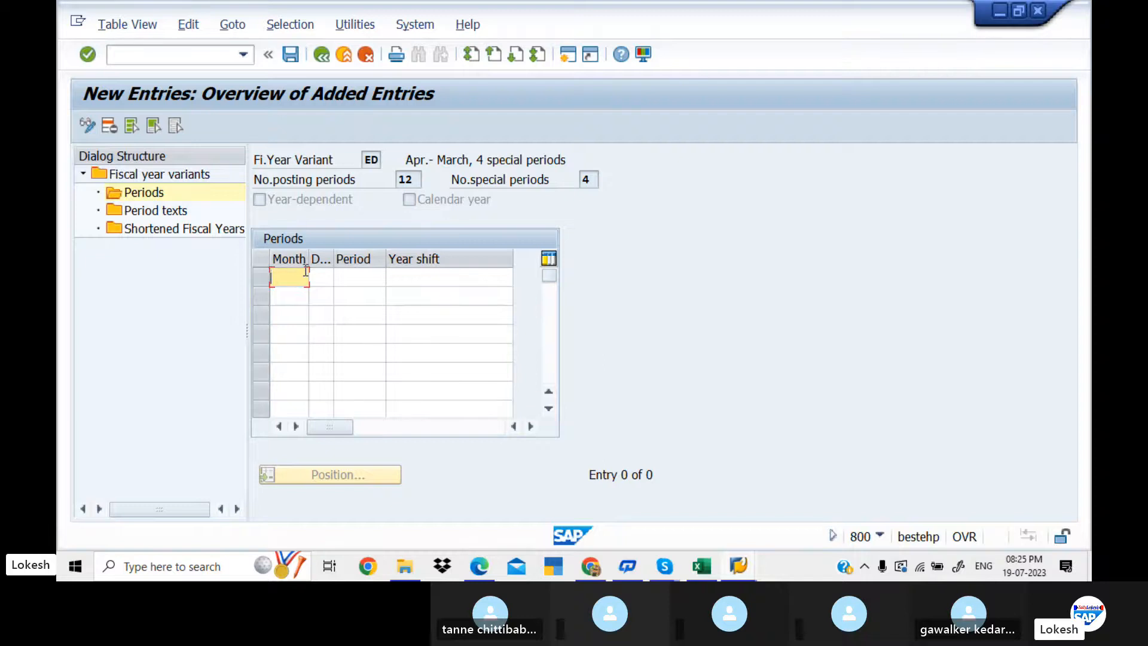
key("ctrl+v")
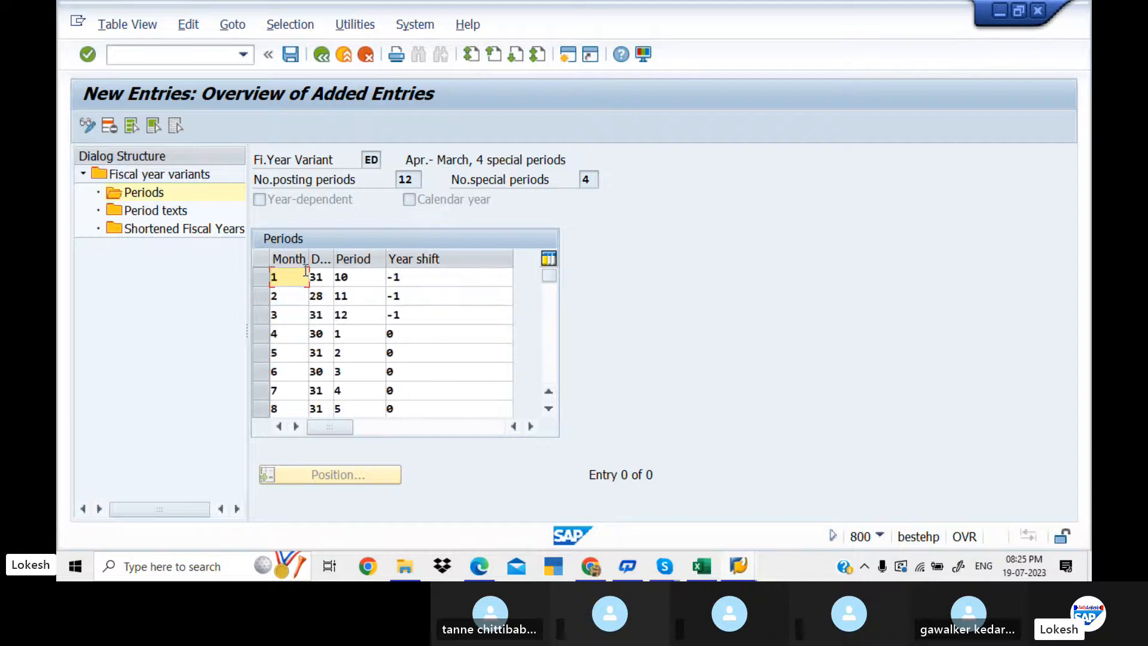
left_click(552, 332)
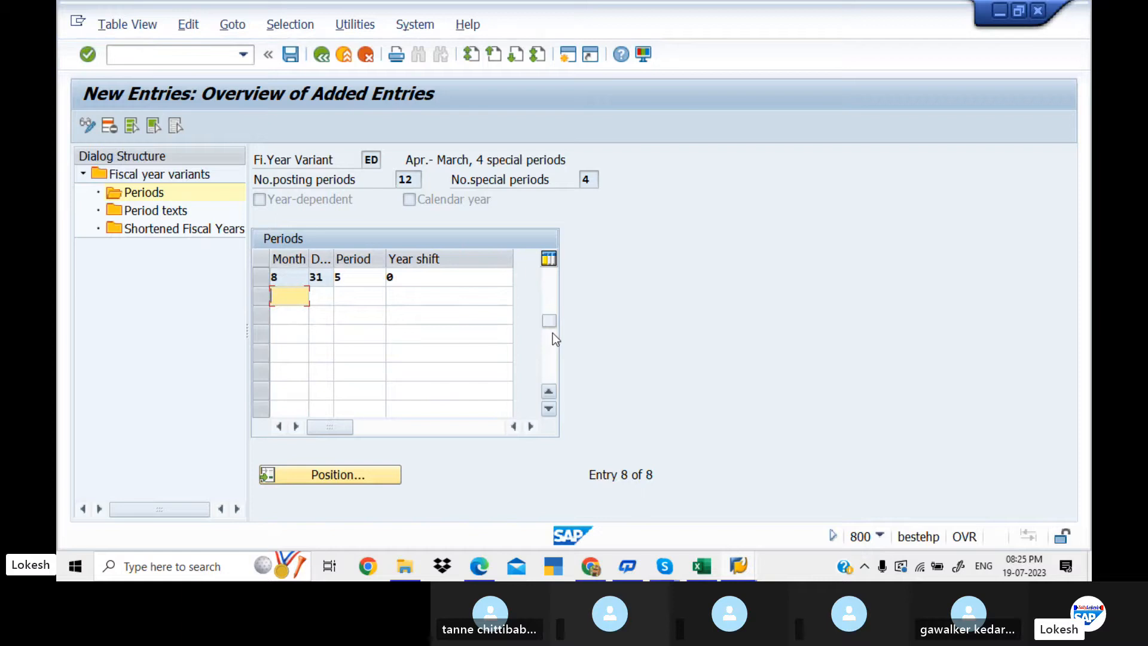
Copy the Excel rows for months 9 to 12 and paste them below month 8 in variant ED's SAP periods table
left_click(702, 566)
left_click(533, 462)
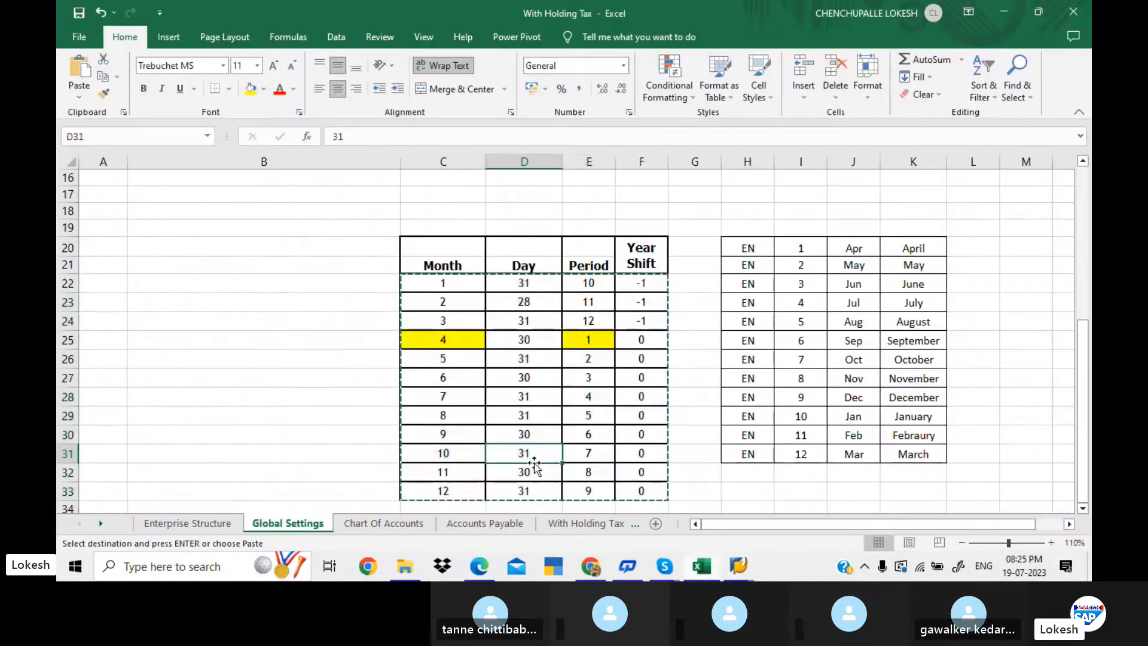
key("Escape")
left_click_drag(468, 435, 643, 487)
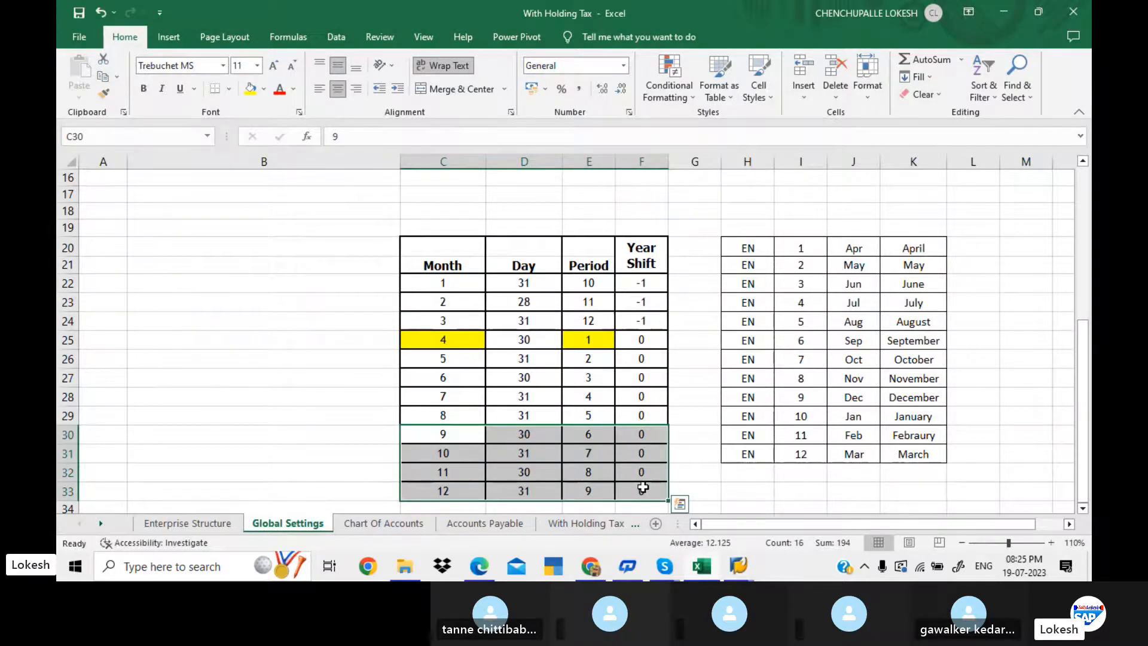
key("ctrl+c")
left_click(738, 565)
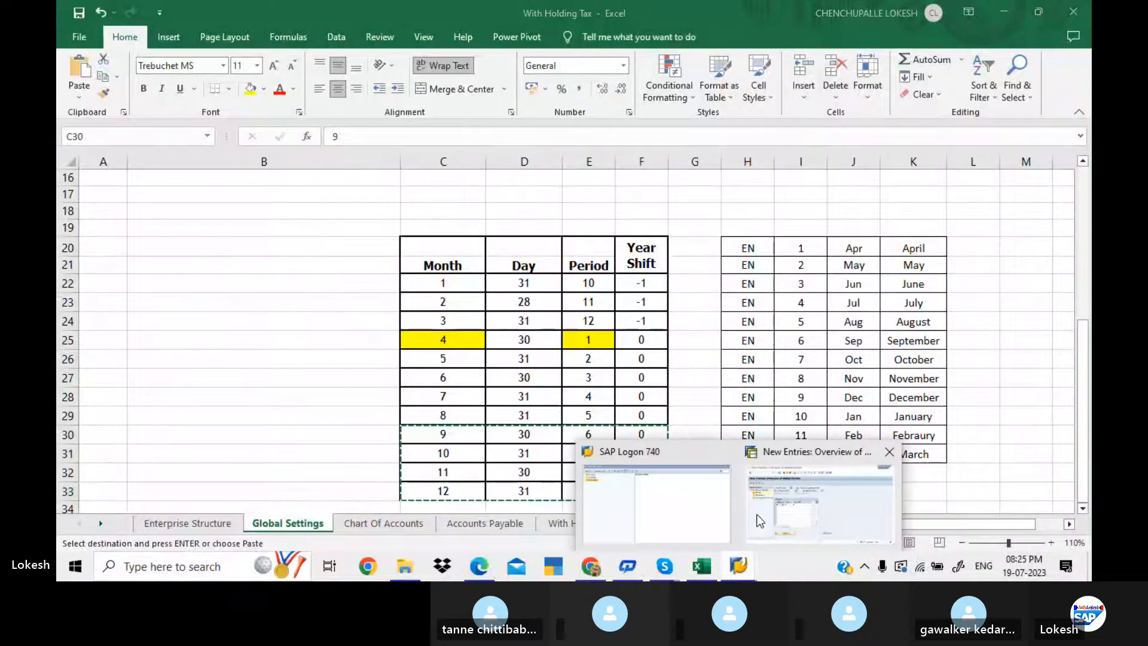
left_click(759, 520)
key("ctrl+v")
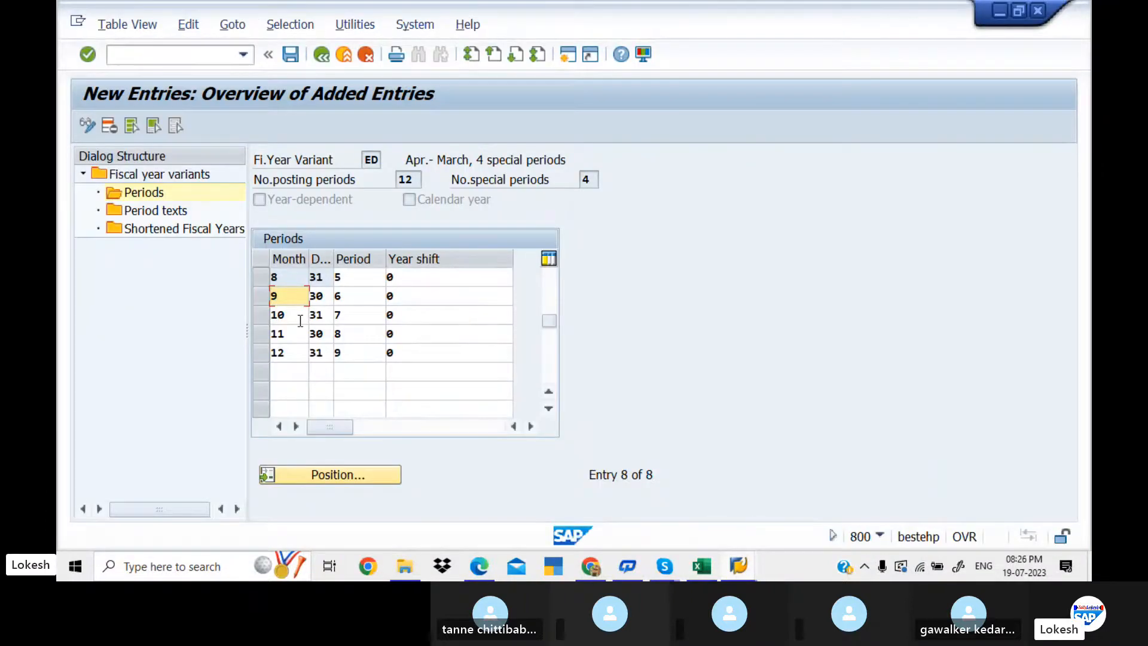
left_click_drag(551, 320, 550, 276)
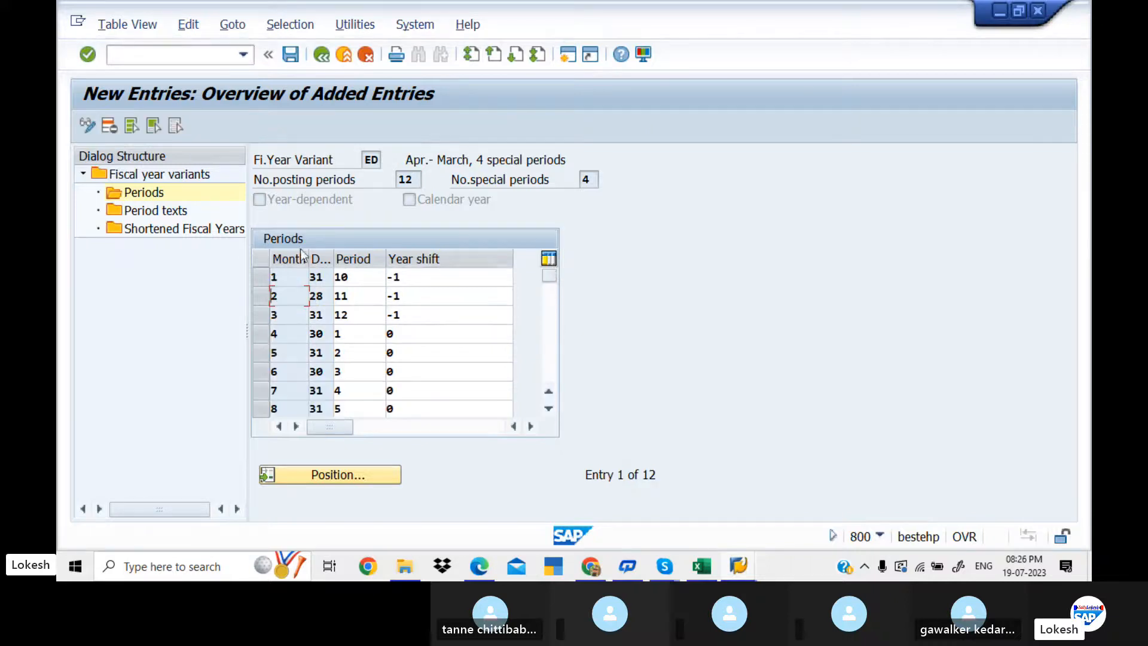
Start new period text entries for variant ED and widen the Txt column
double_click(153, 213)
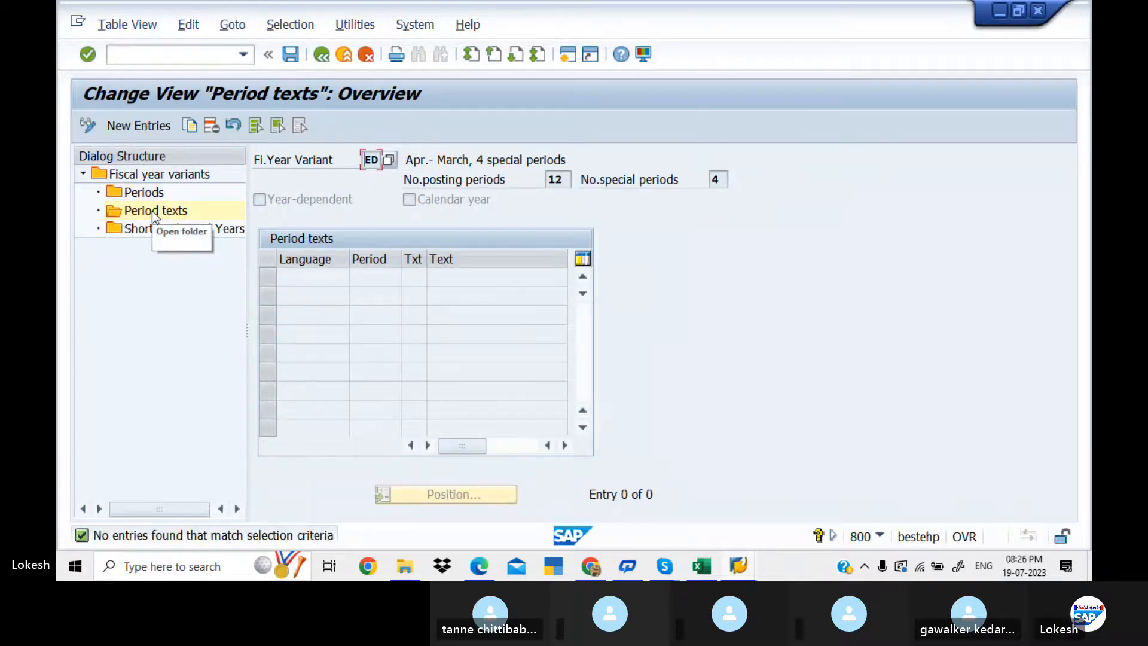
left_click(147, 126)
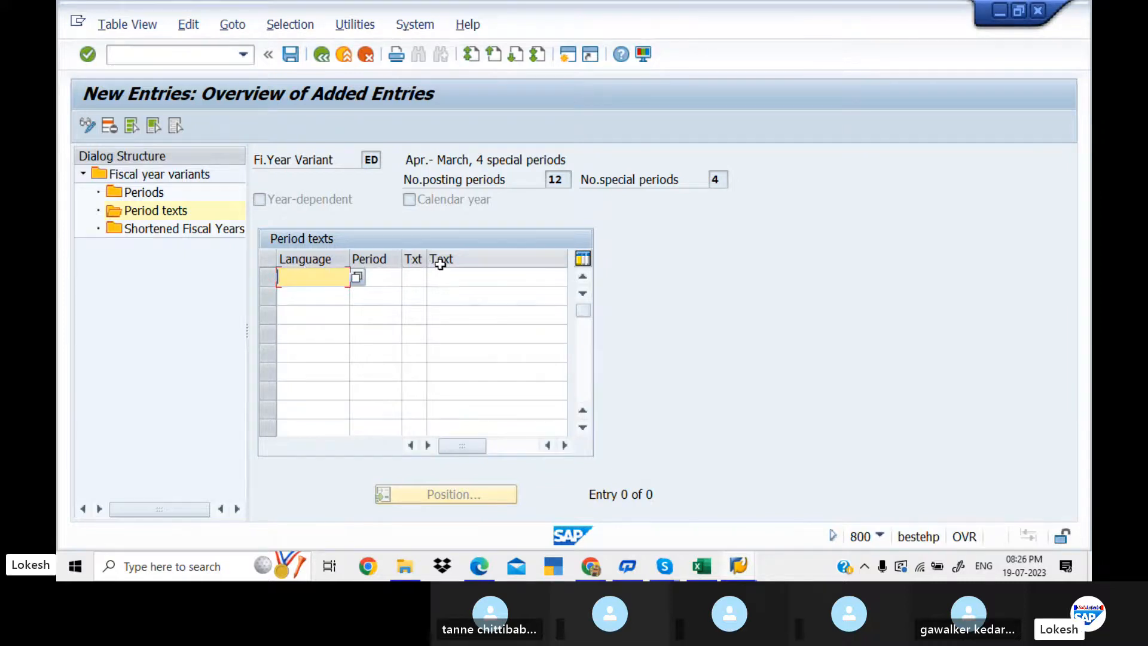
left_click_drag(428, 258, 447, 257)
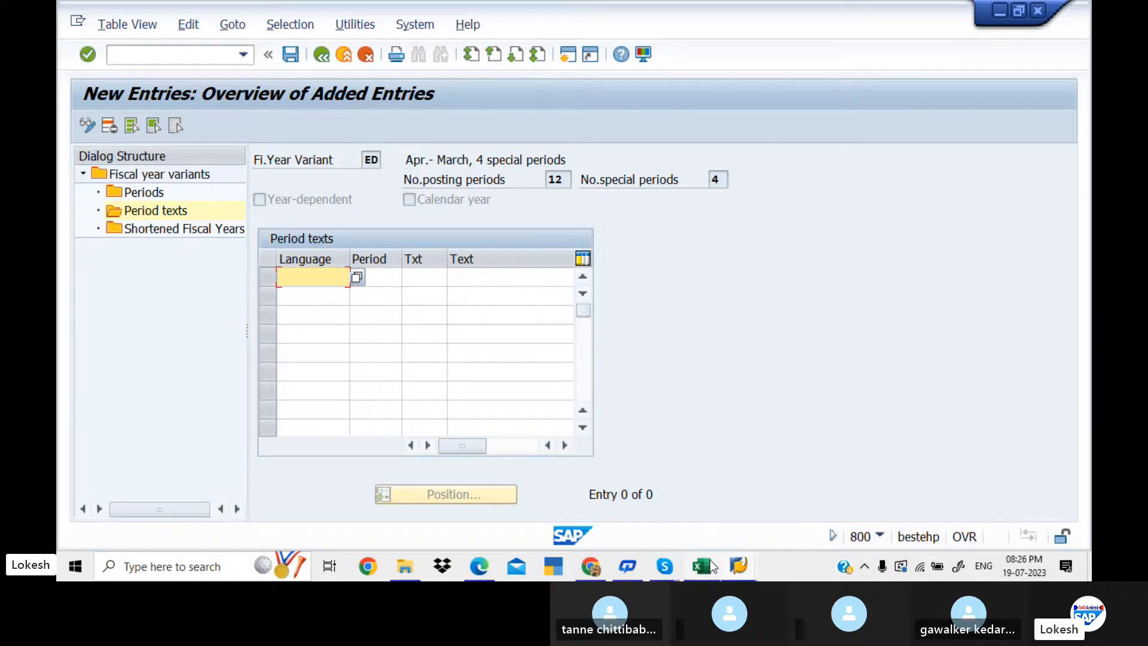
Copy the twelve EN period text rows, April to March, from Excel and paste them into the SAP period texts table
key("alt+Tab")
left_click(805, 306)
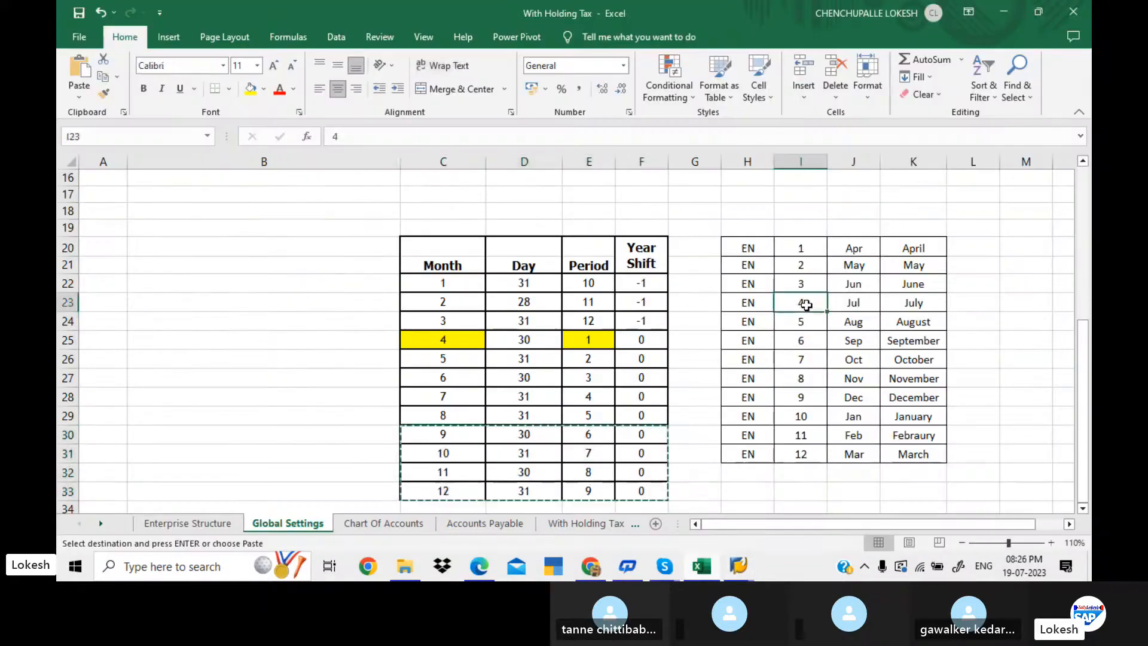
key("Escape")
left_click_drag(762, 251, 926, 449)
key("ctrl+c")
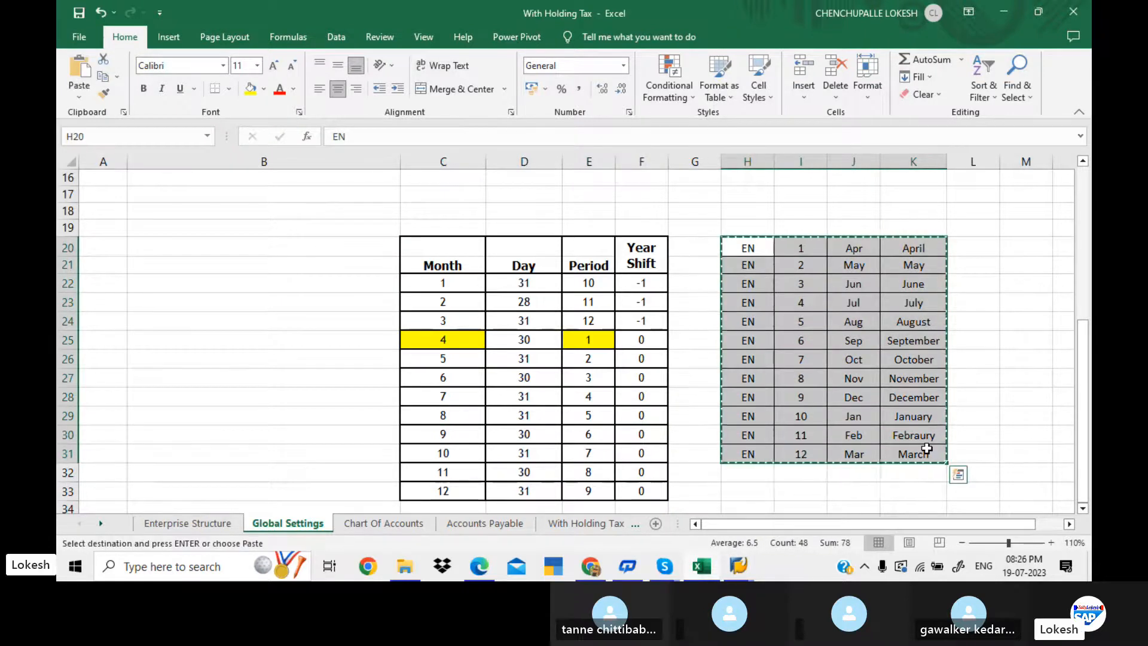
mouse_move(744, 571)
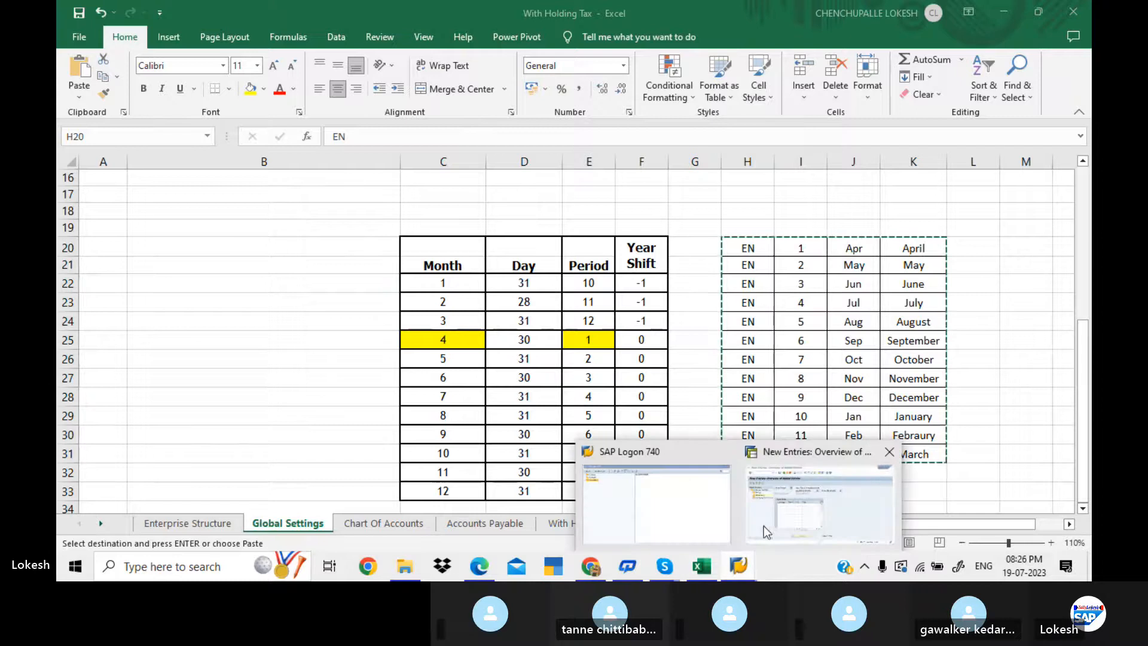
left_click(801, 514)
key("ctrl+v")
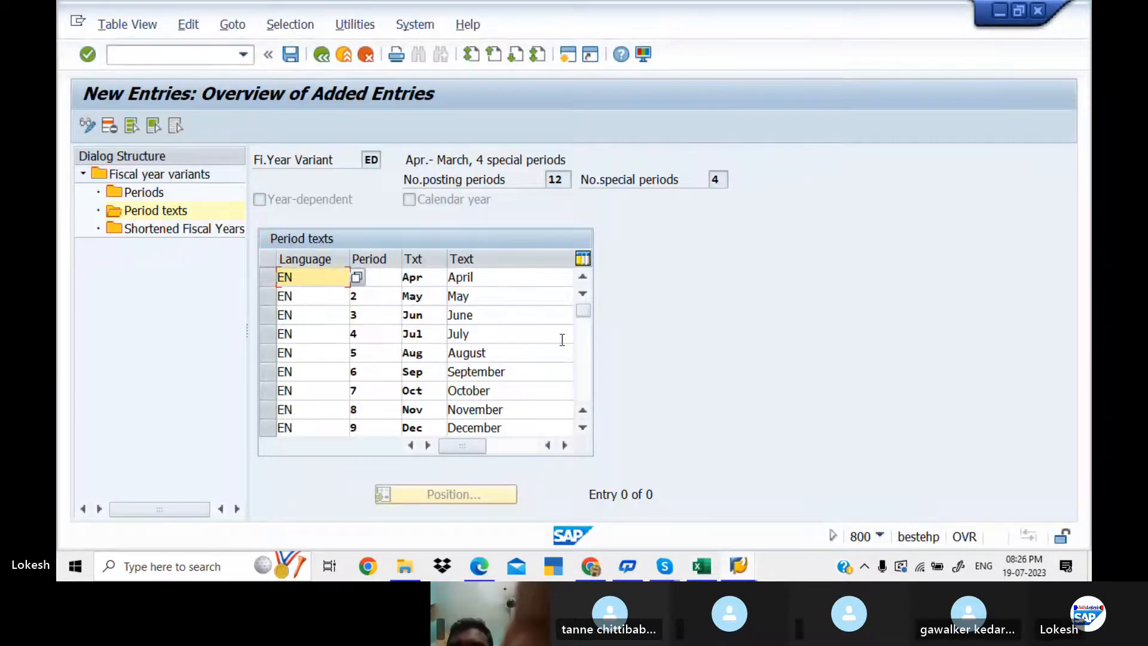
key("Return")
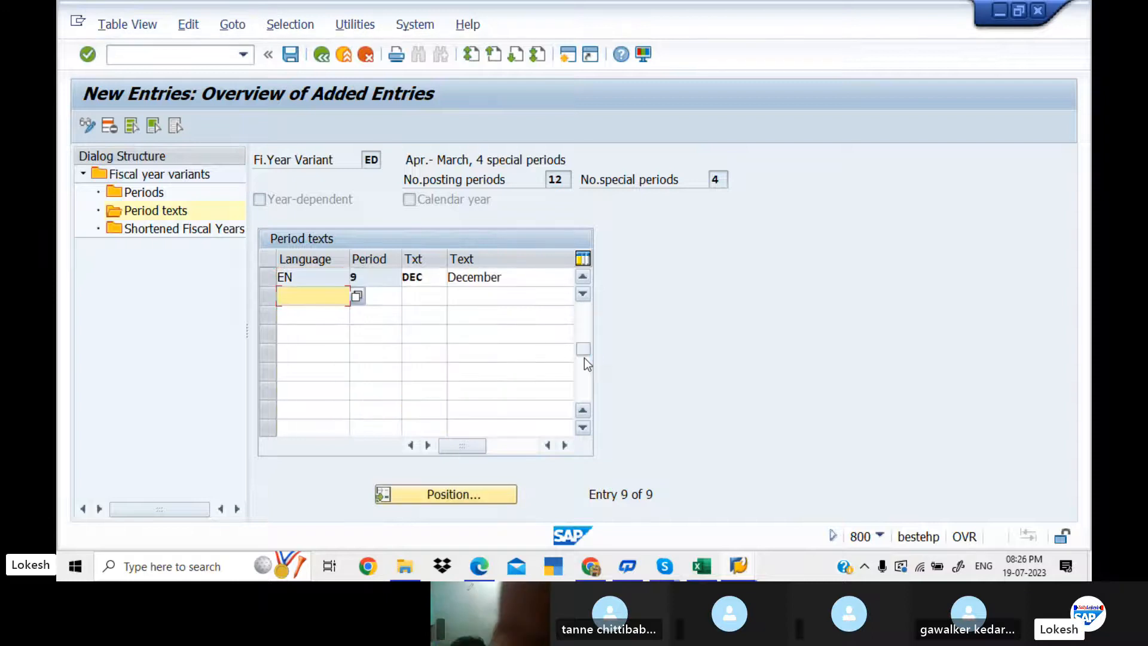
Copy the Excel text rows for periods 10 to 12, paste them below December in SAP and save the entries
left_click(702, 566)
left_click(760, 417)
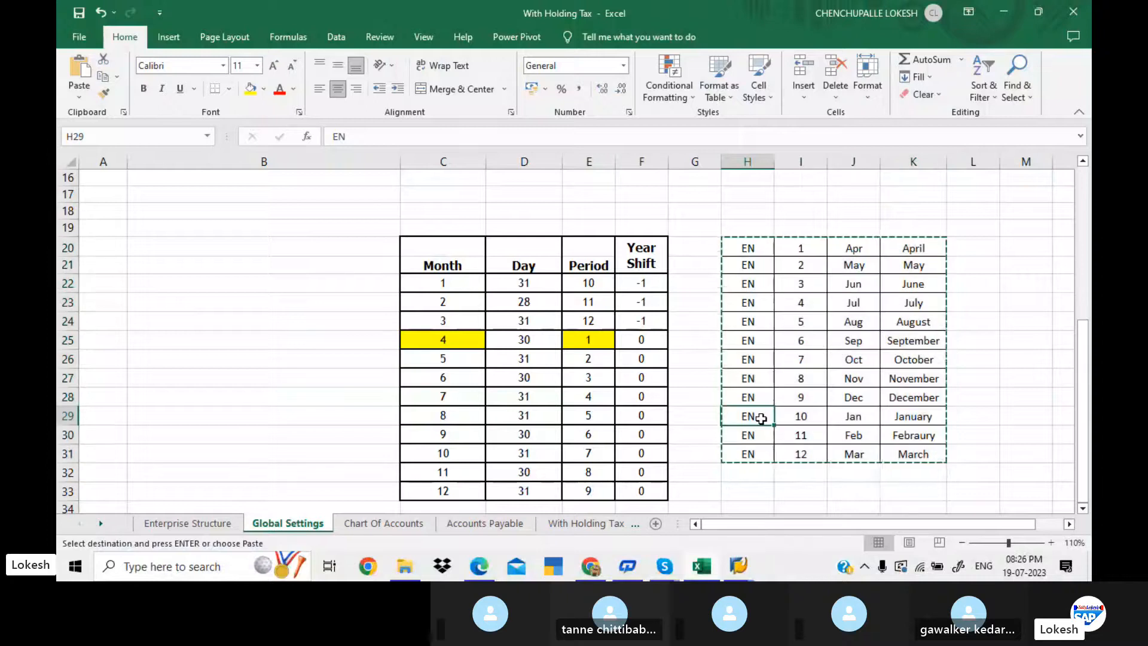
key("Escape")
left_click_drag(761, 418, 914, 457)
key("ctrl+c")
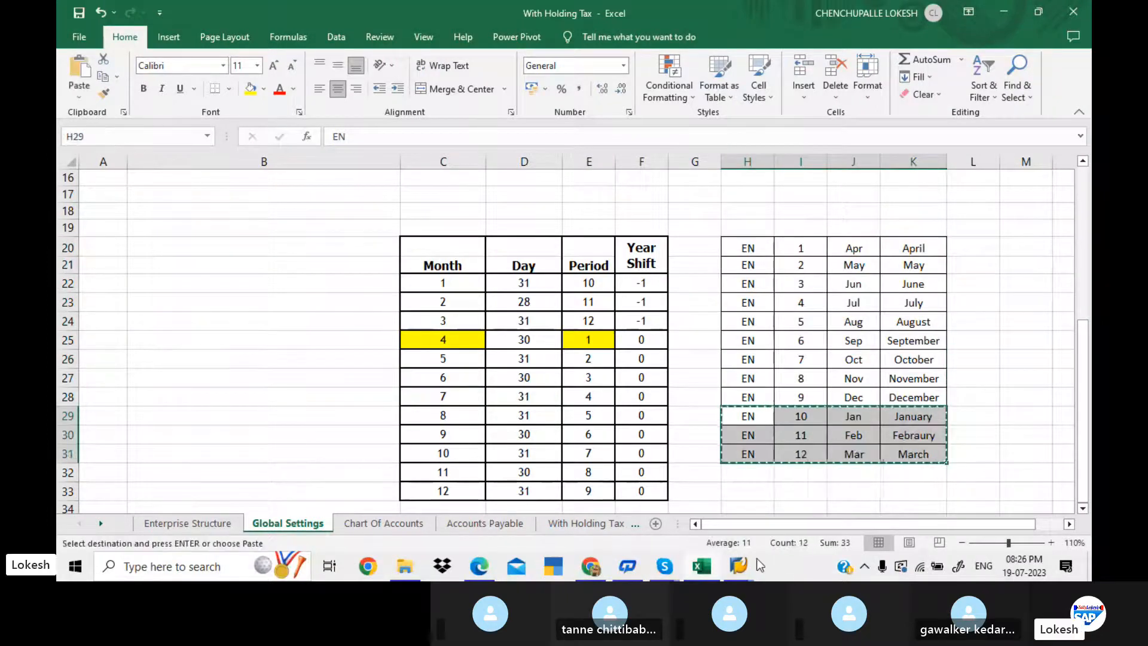
mouse_move(741, 561)
left_click(788, 506)
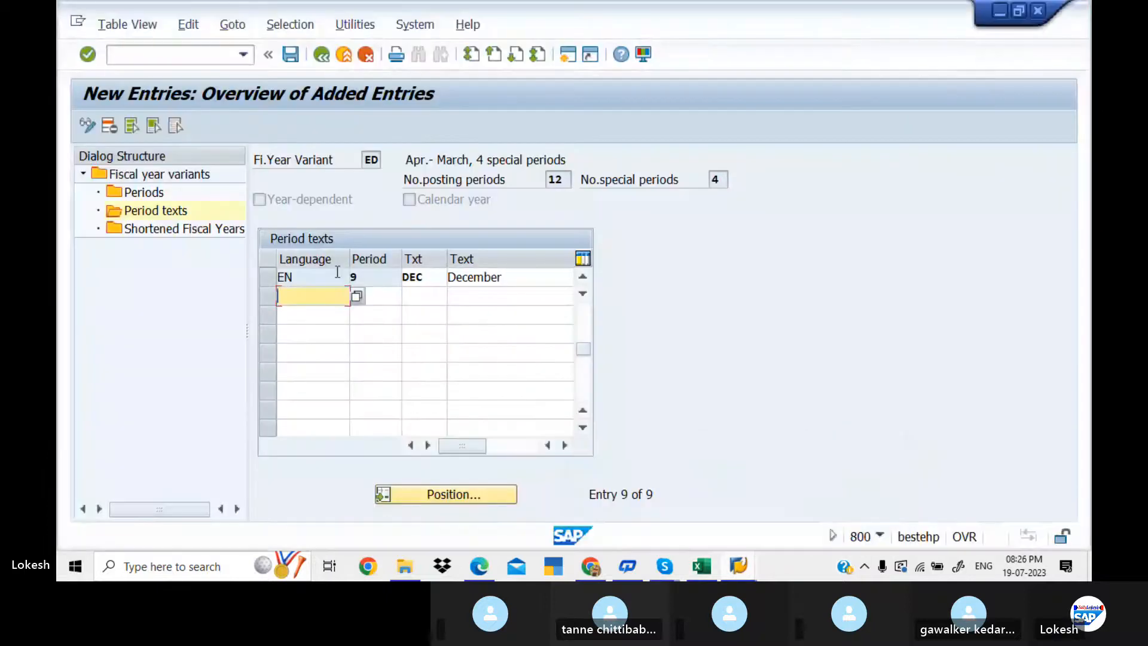
key("ctrl+v")
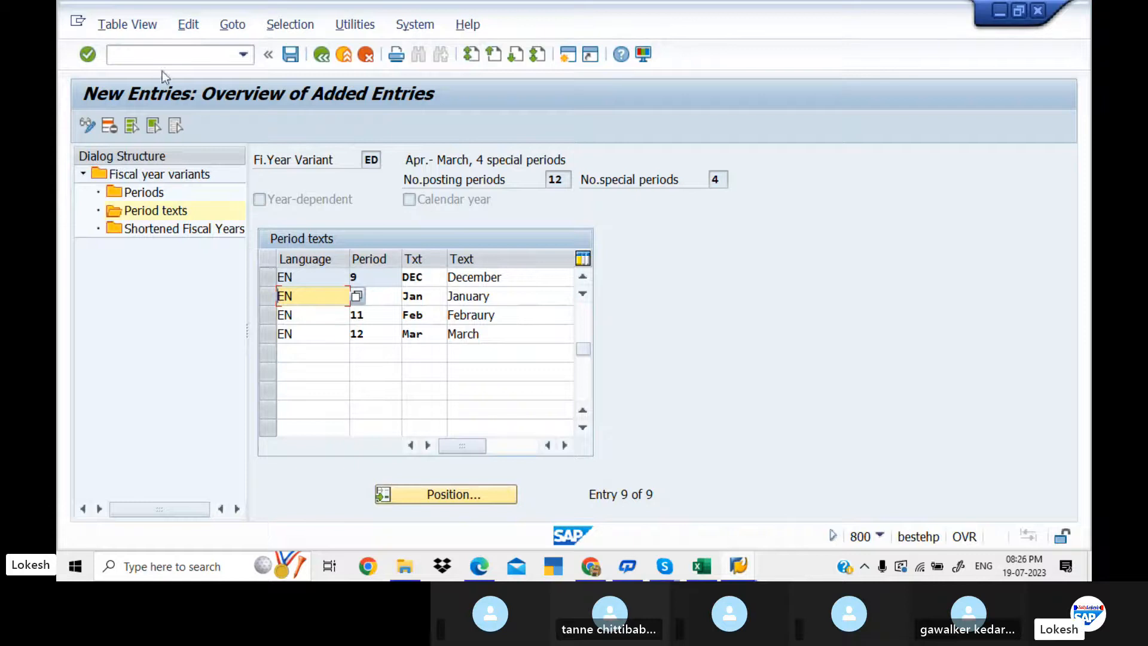
left_click(290, 58)
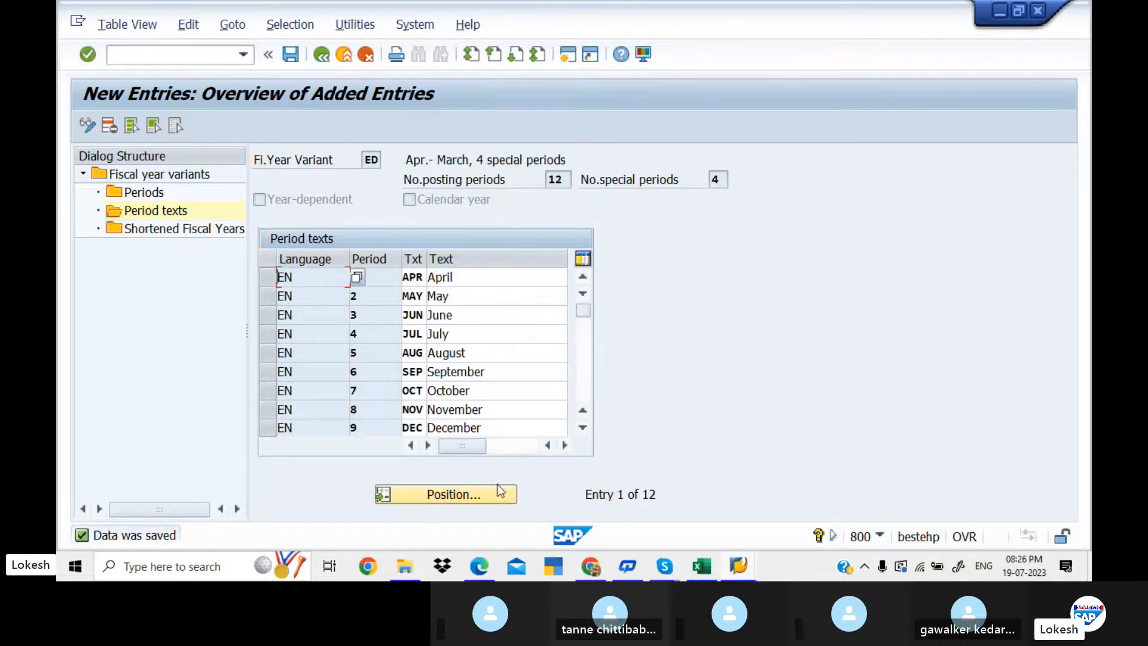
Switch to the Global Setting configuration PDF and review the fiscal year variant notes through section 2, Assign Company Code to Fiscal Year
left_click(482, 568)
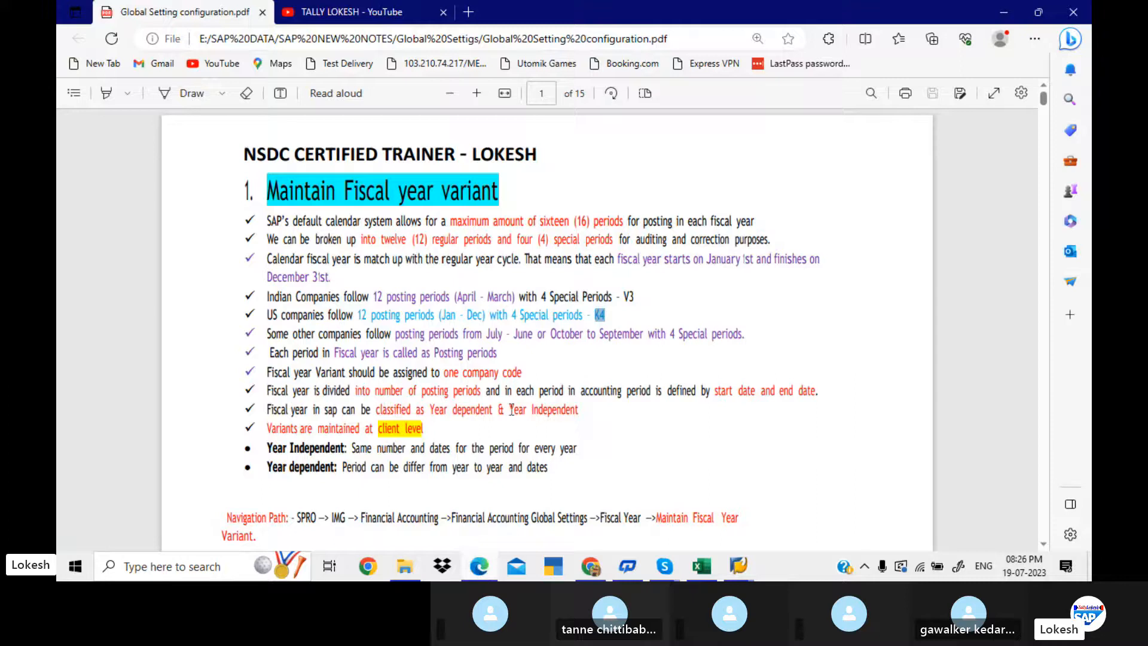
scroll(511, 410, "down", 5)
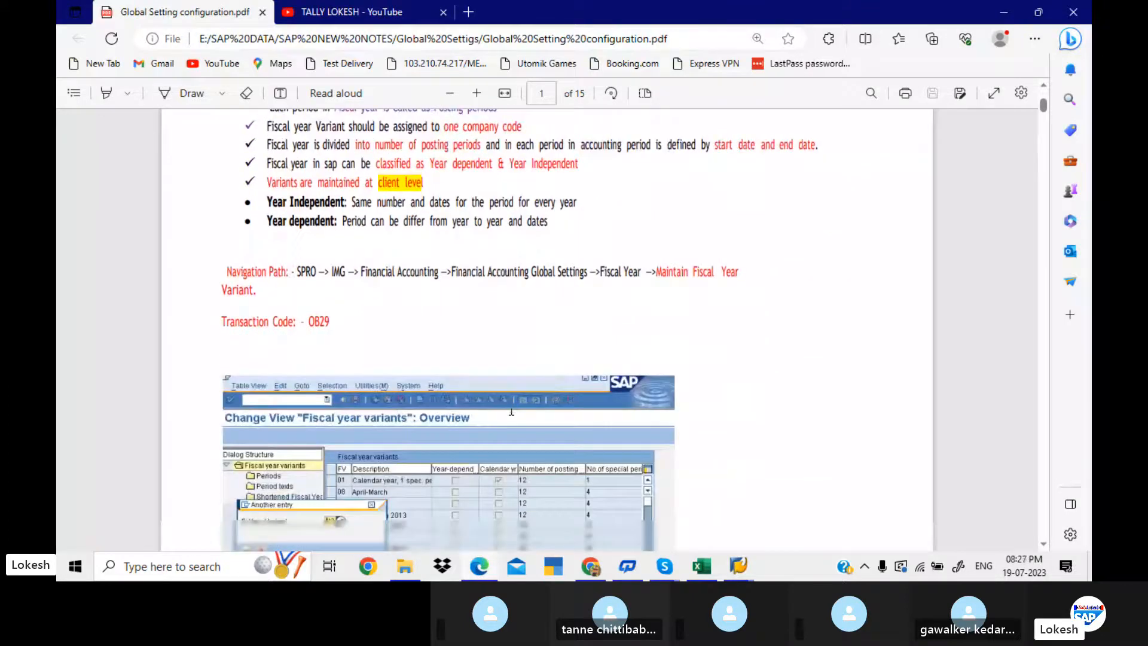
scroll(511, 410, "down", 7)
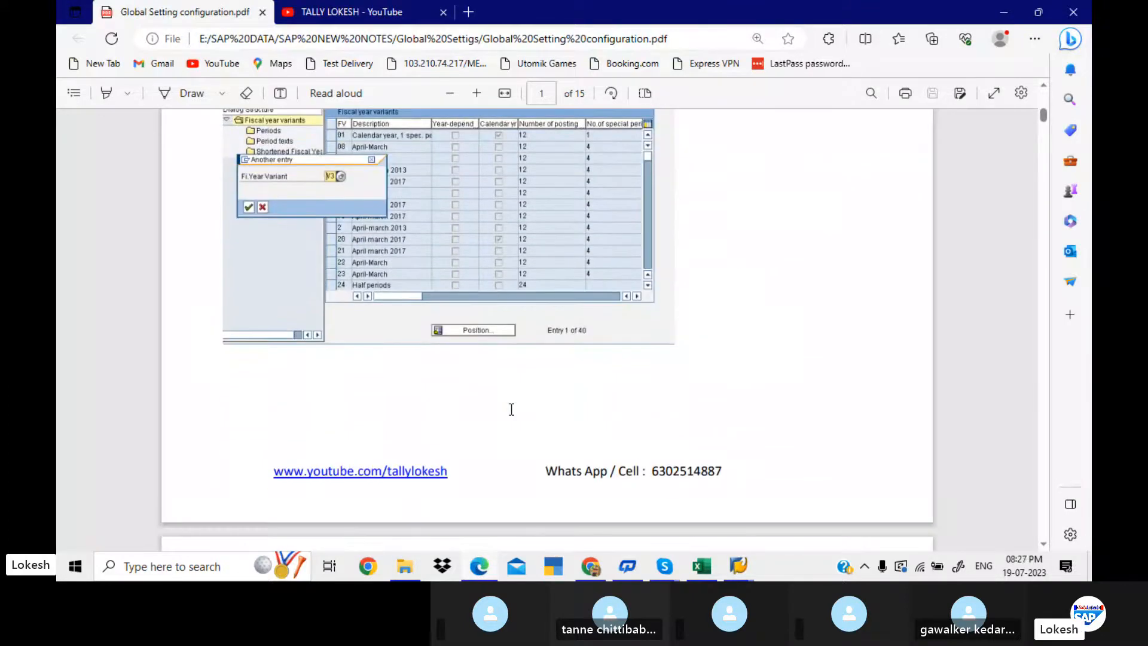
scroll(511, 410, "down", 10)
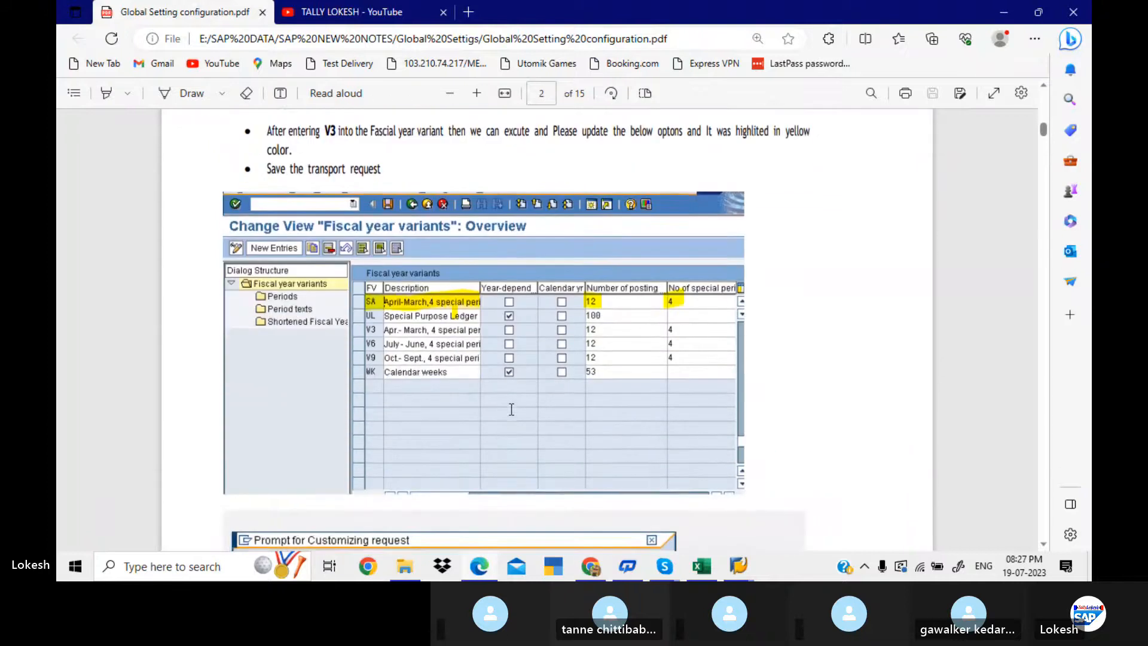
scroll(511, 410, "down", 6)
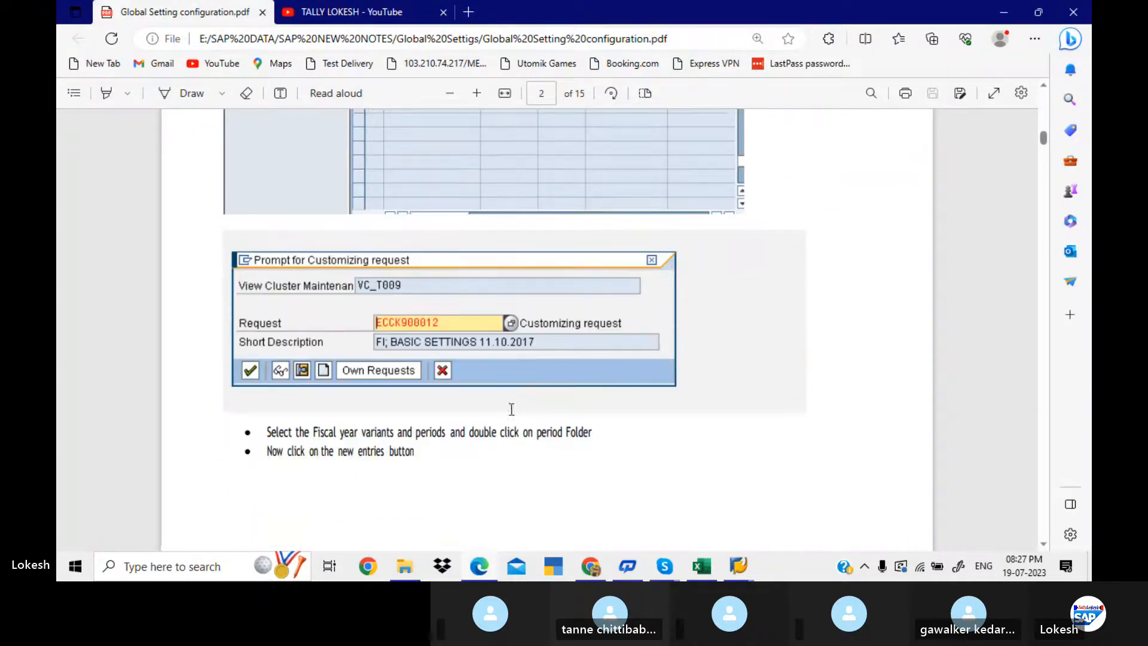
scroll(511, 410, "down", 12)
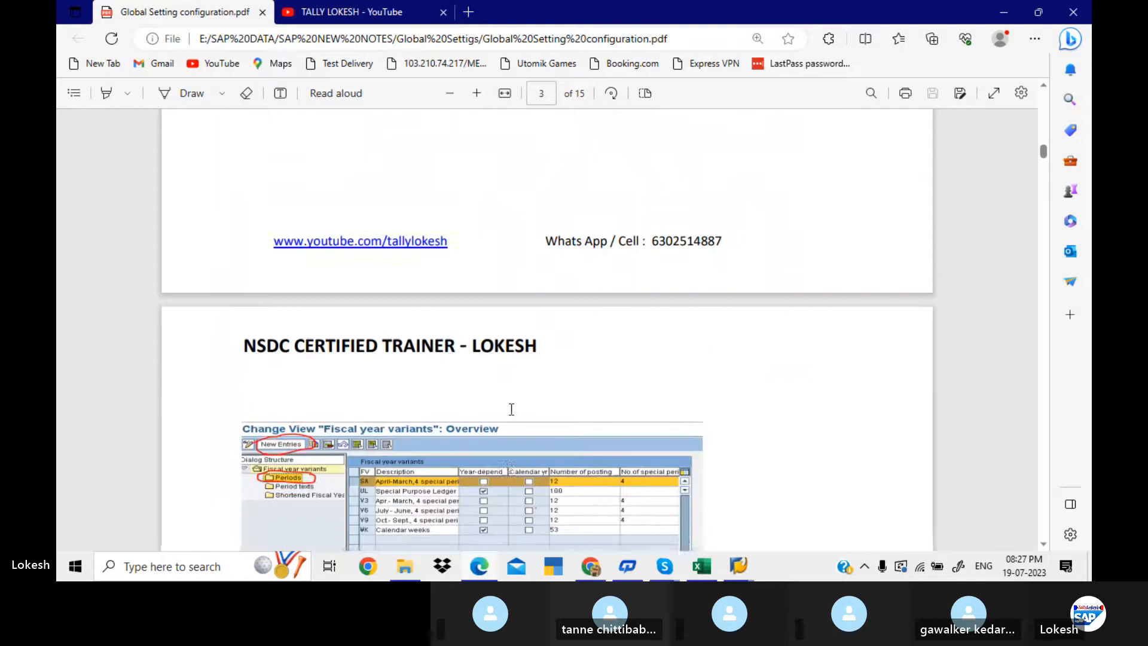
scroll(511, 410, "down", 5)
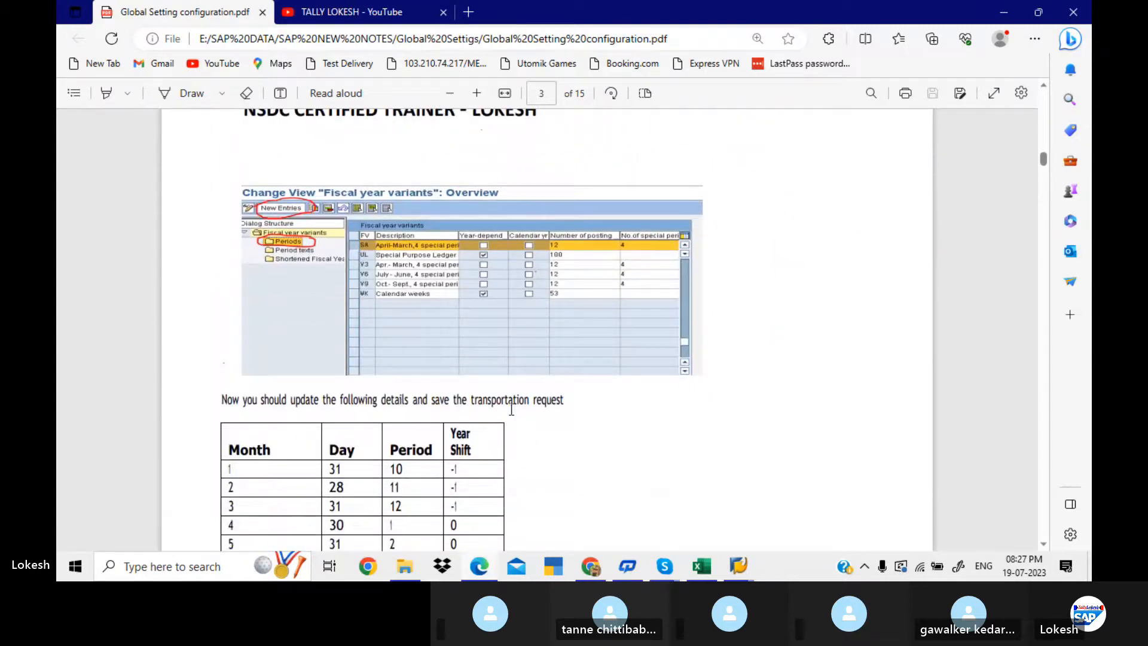
scroll(511, 409, "down", 5)
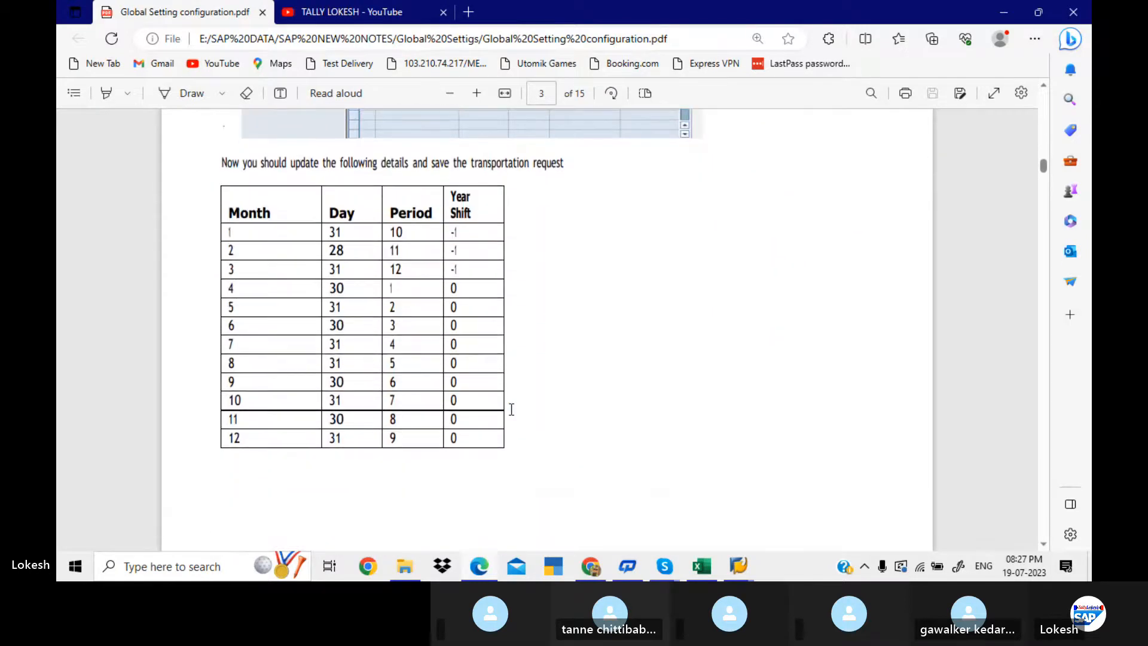
scroll(511, 410, "down", 8)
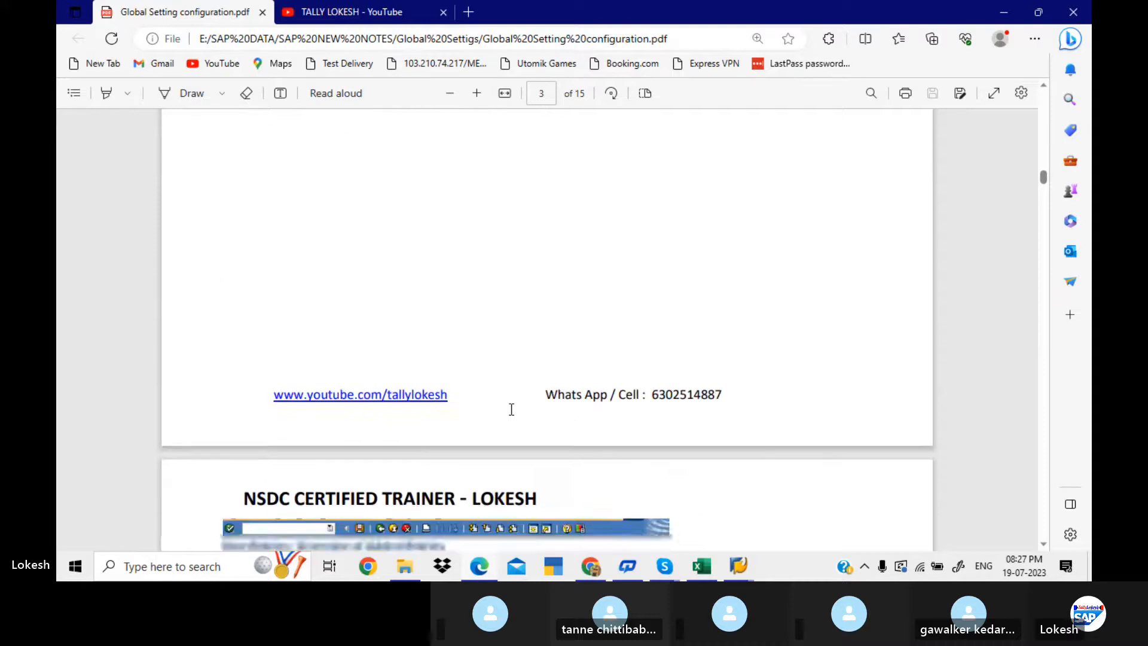
scroll(511, 409, "down", 7)
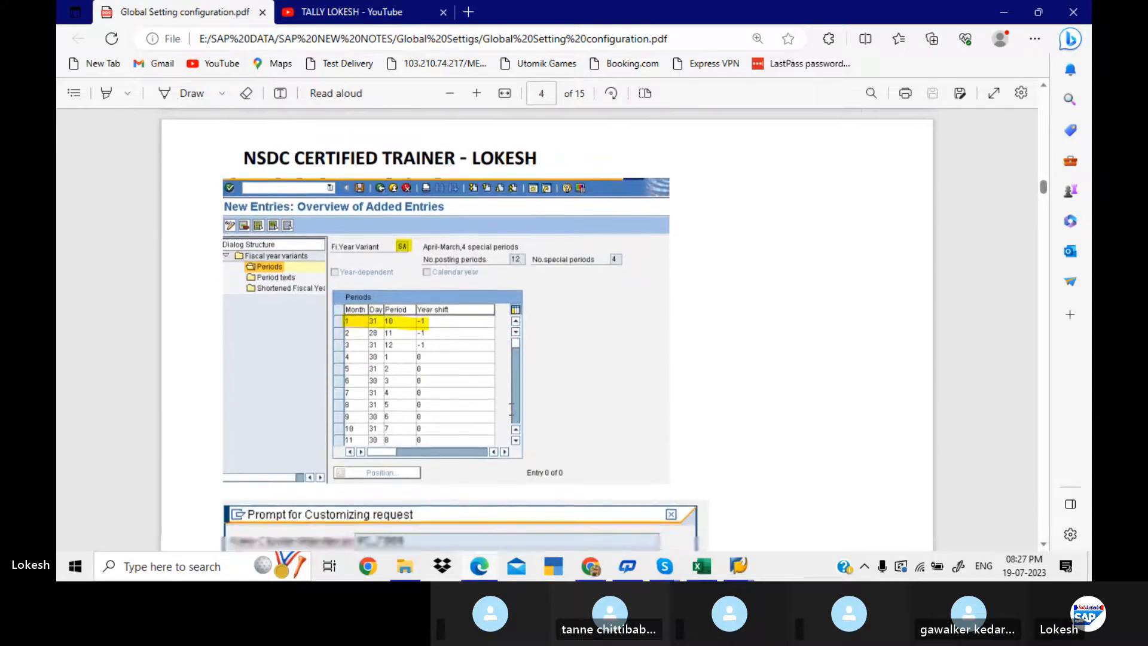
scroll(511, 409, "down", 2)
scroll(511, 410, "down", 8)
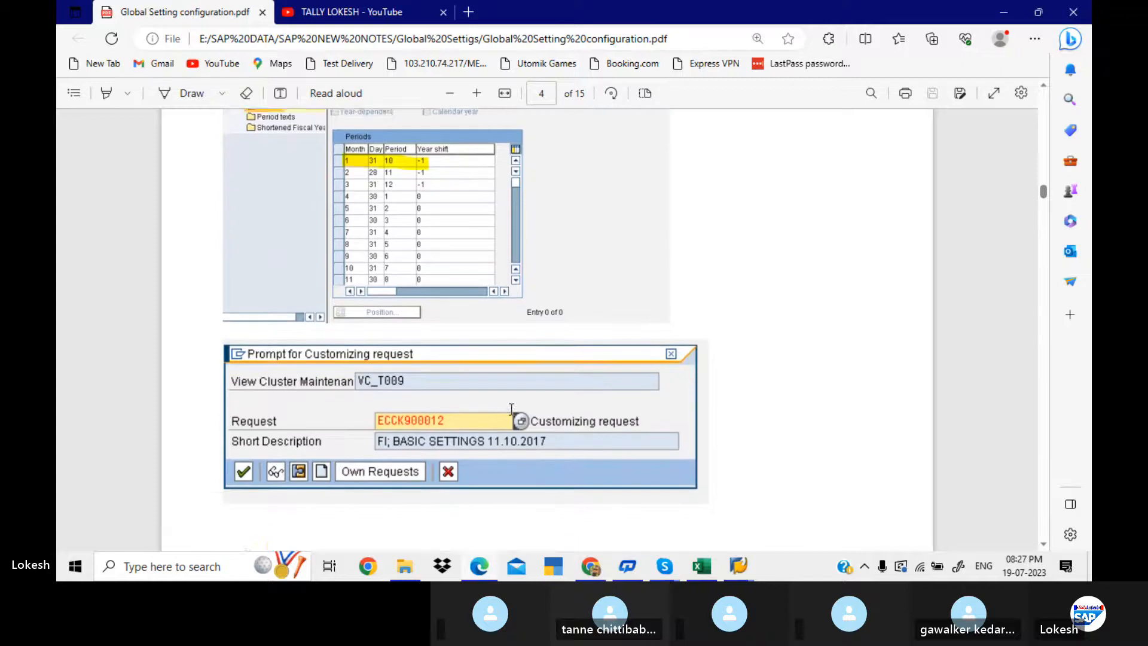
scroll(511, 410, "down", 1)
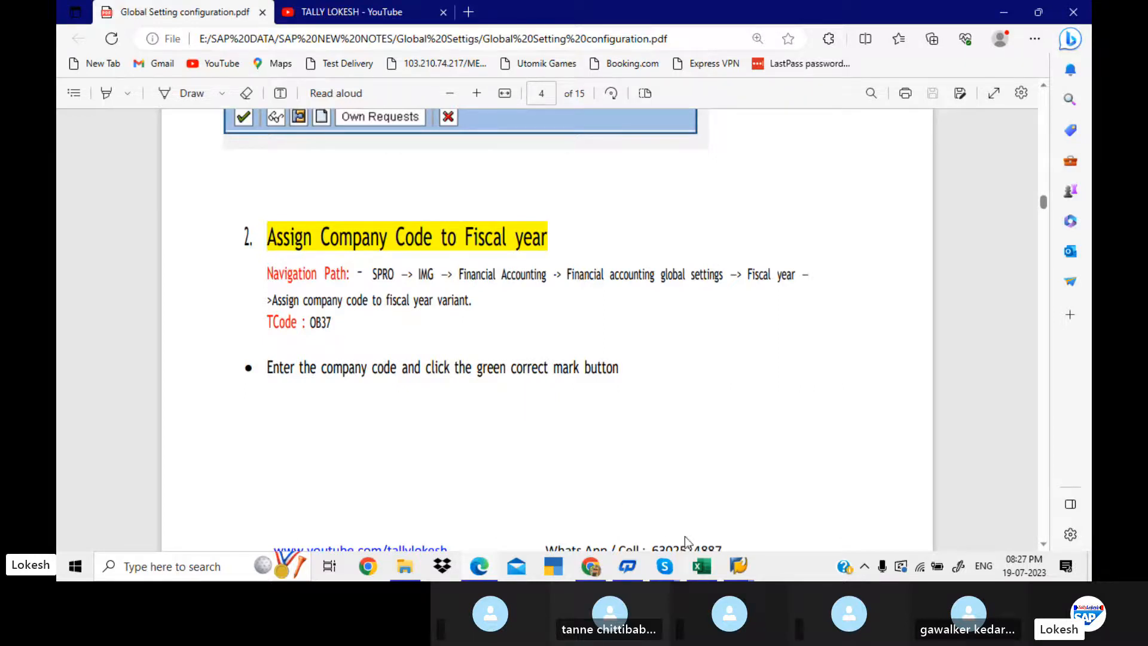
In the Excel Global Settings sheet, record ED in cell D3 beside the Fiscal Year Variant transaction code
left_click(701, 566)
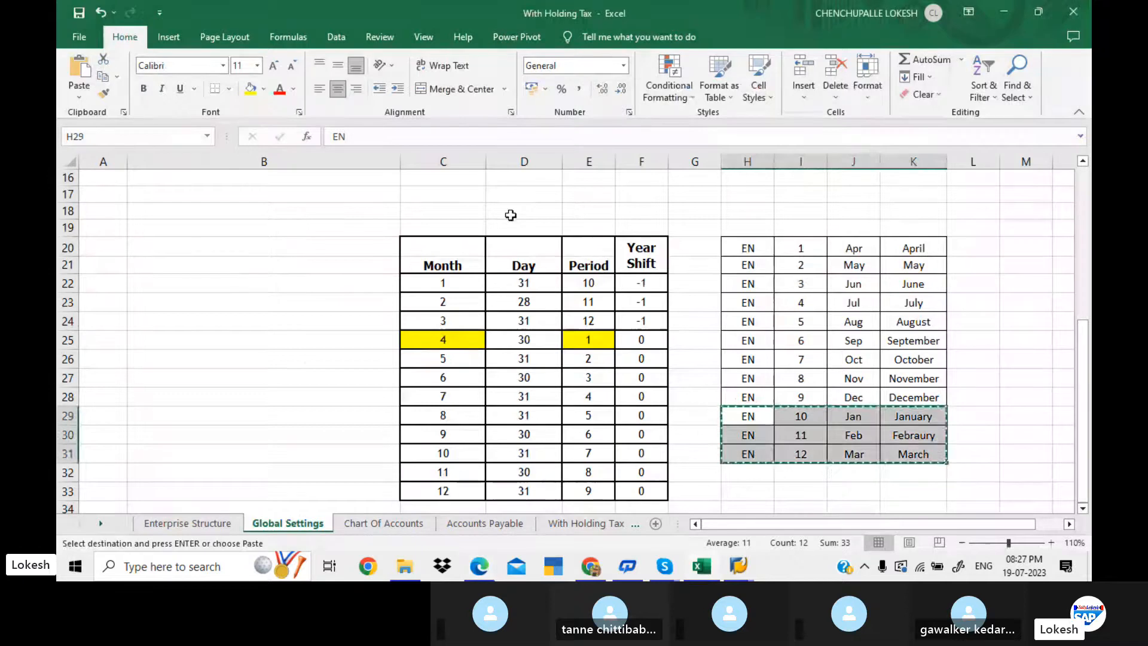
left_click(511, 215)
key("Up")
key("Up")
key("ctrl+Up")
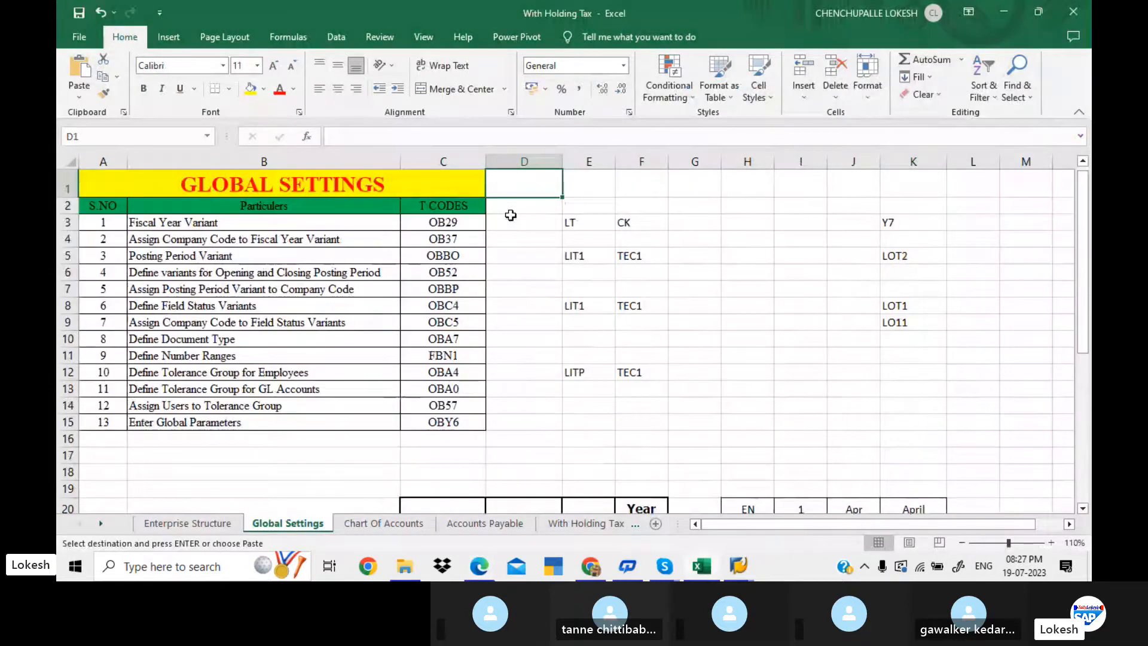
left_click(519, 224)
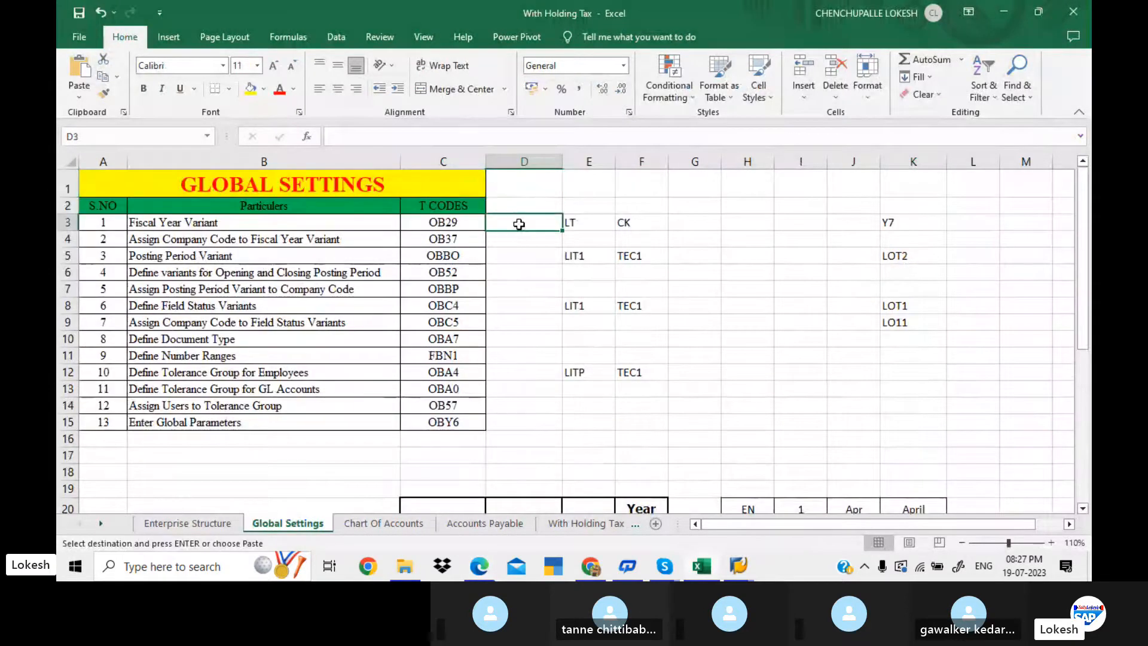
type("ED")
key("Return")
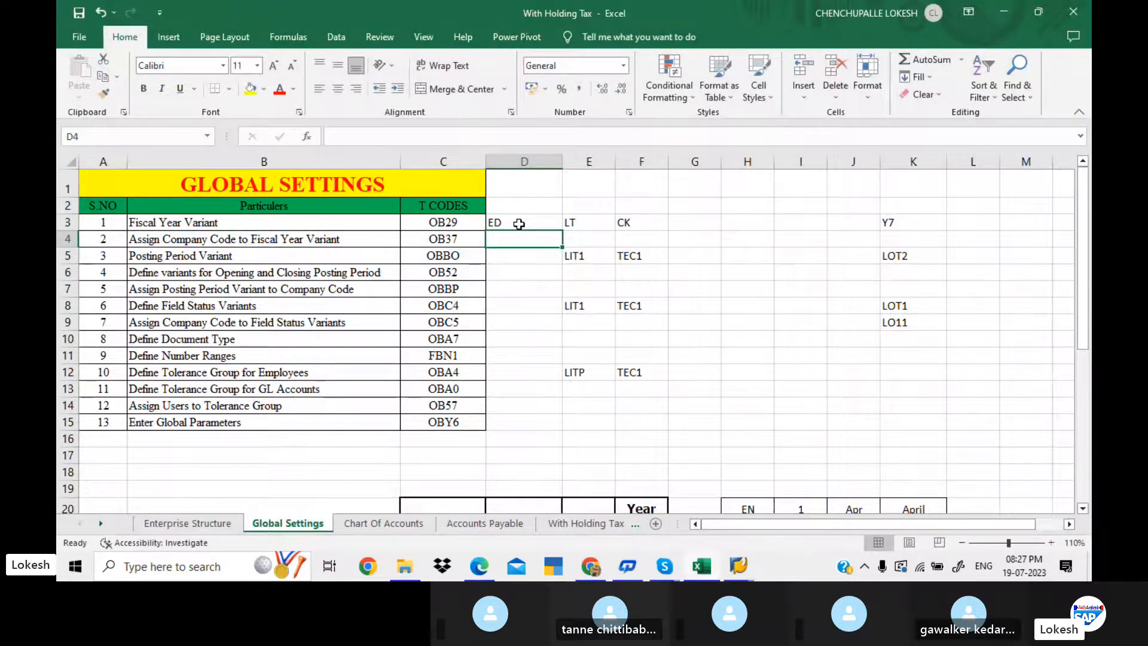
Switch to SAP and run transaction /NOB37 to open the assignment of company codes to fiscal year variants
mouse_move(751, 558)
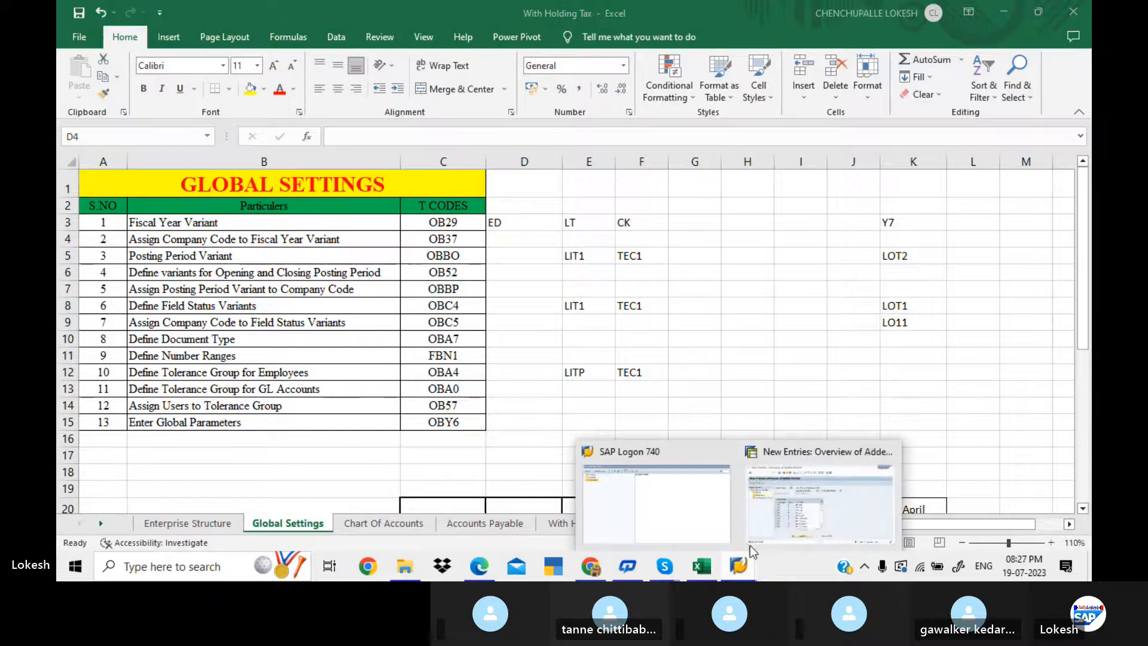
left_click(820, 497)
left_click(171, 54)
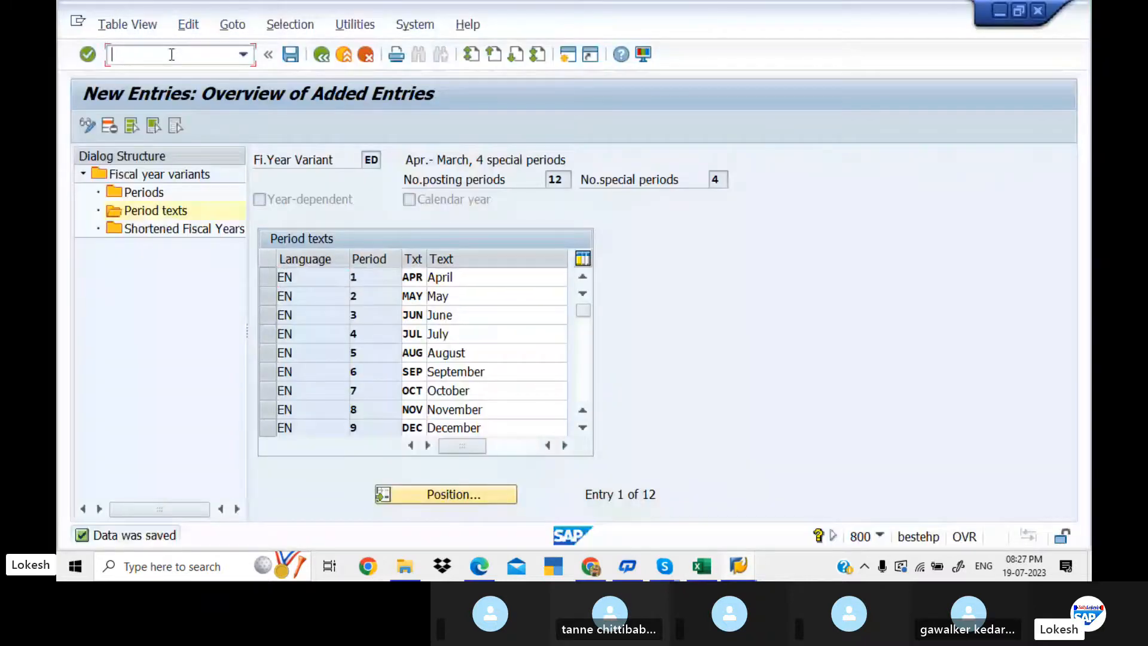
type("/N")
key("alt+Tab")
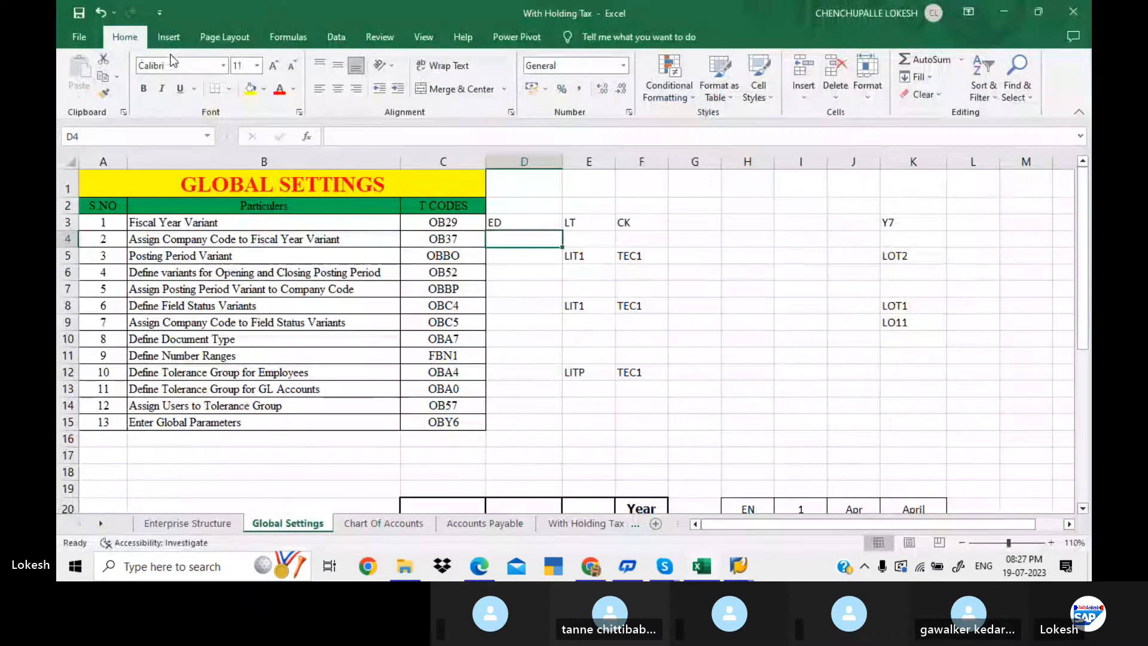
key("alt+Tab")
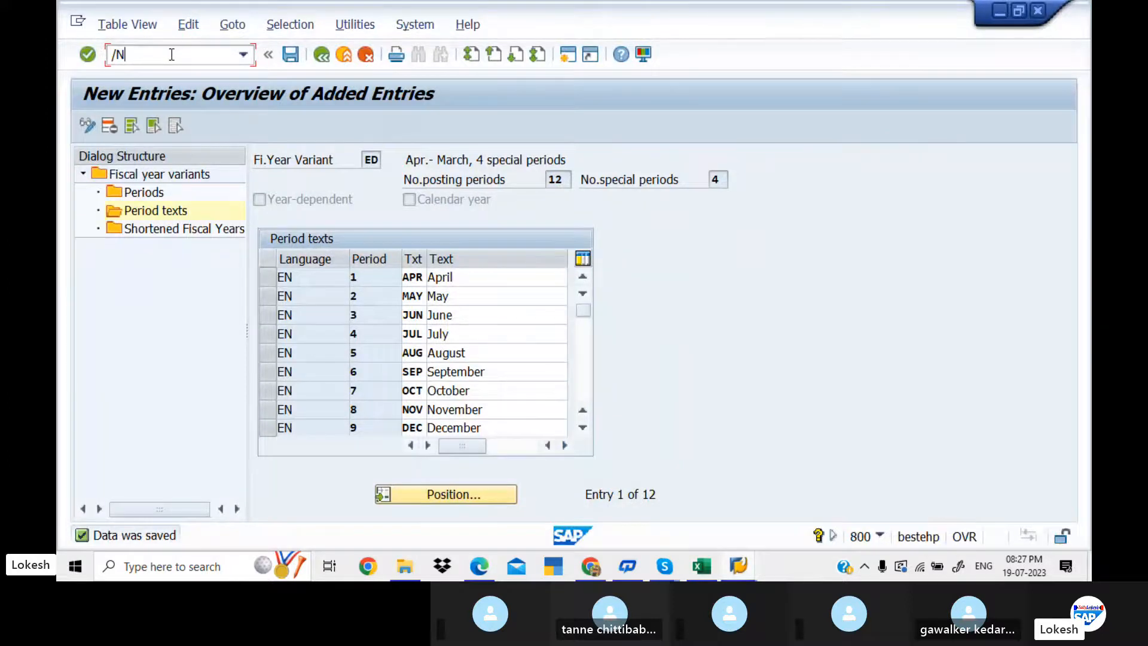
type("OB37")
key("Return")
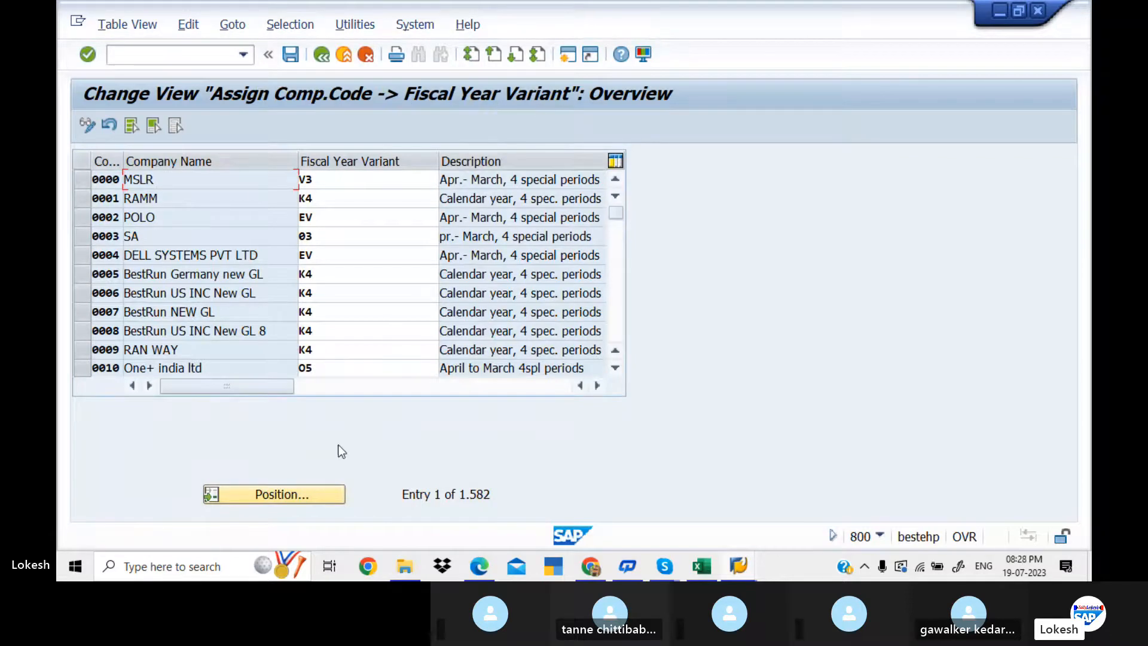
Position the assignment list on company code KED1
left_click(304, 494)
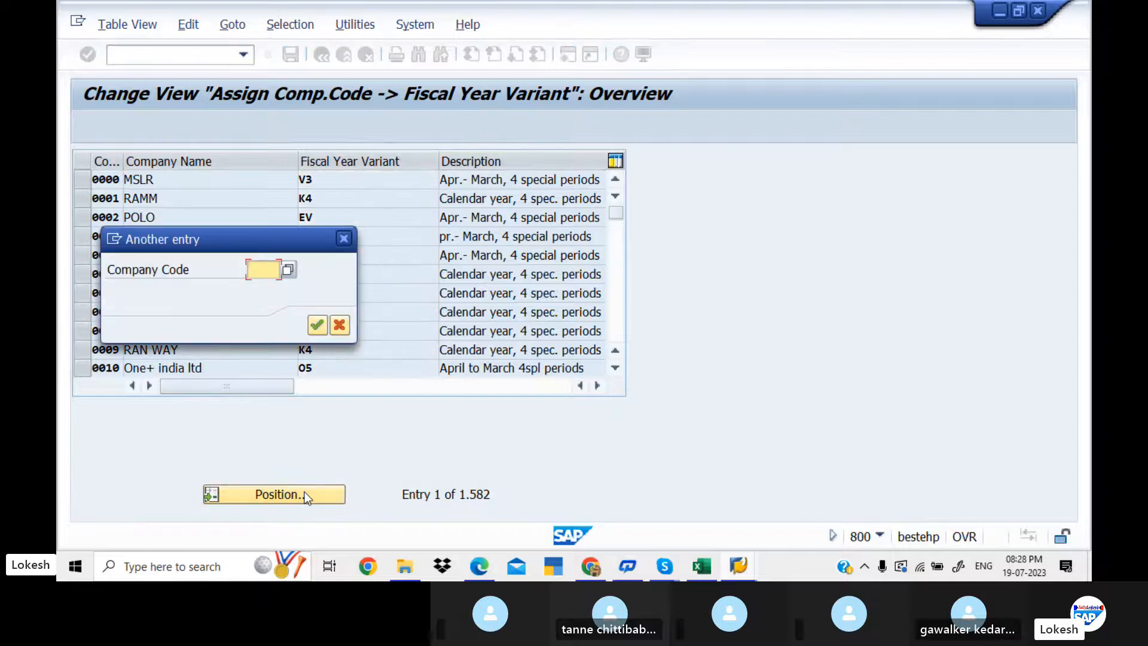
type("K")
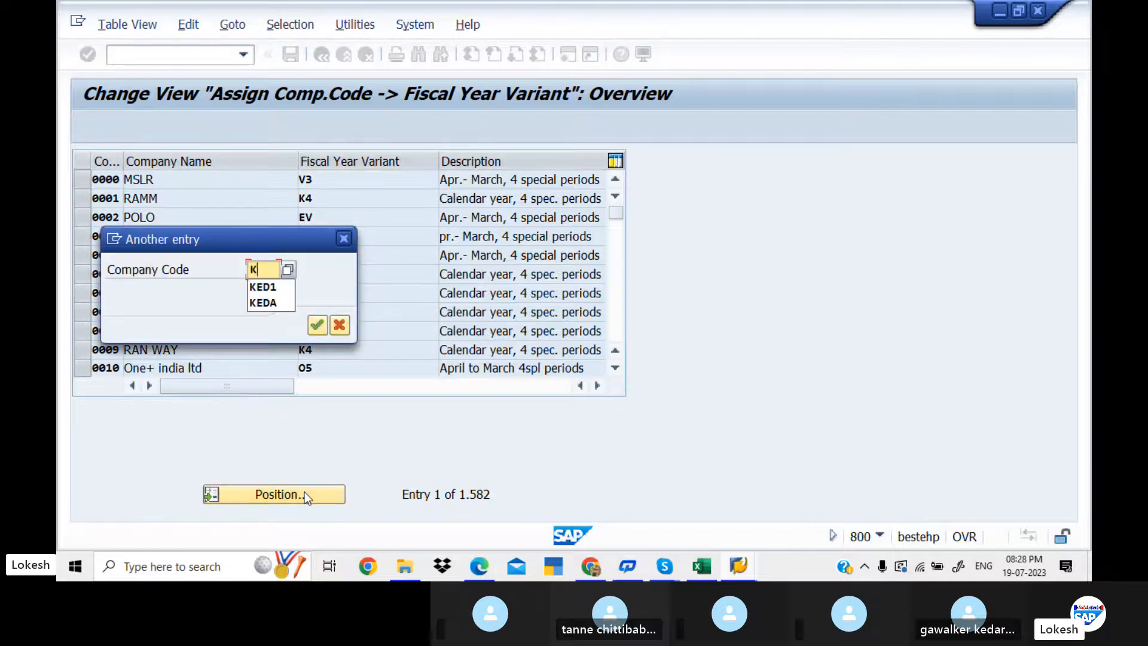
type("ED1")
key("Return")
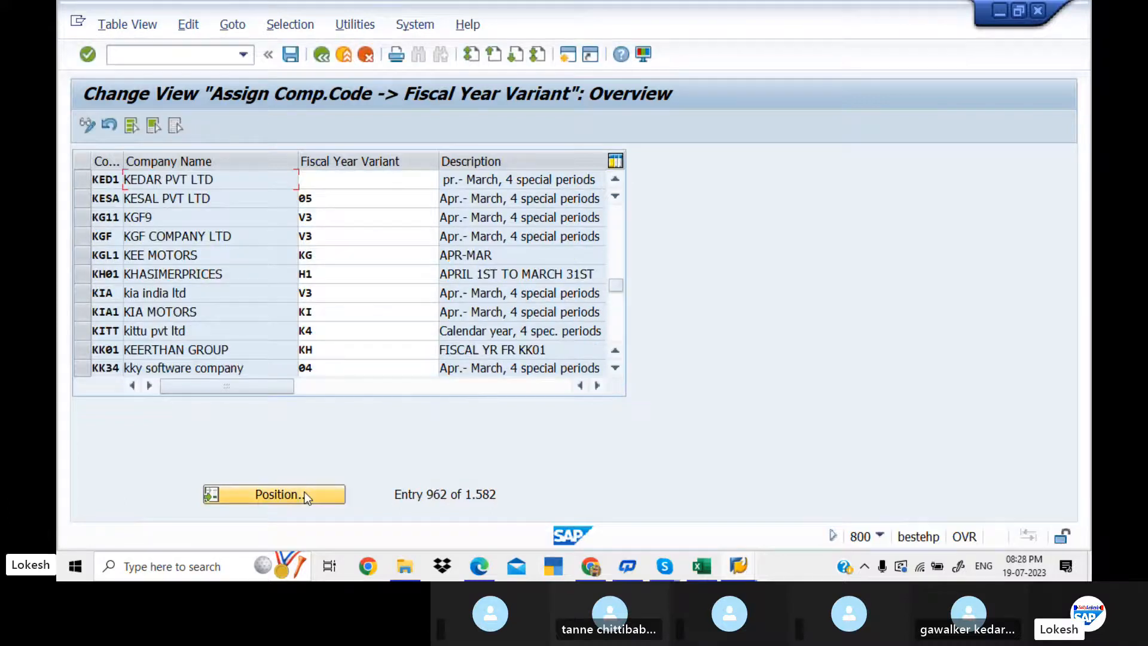
Assign fiscal year variant ED to company code KED1 and save it under the proposed customizing request
left_click(349, 178)
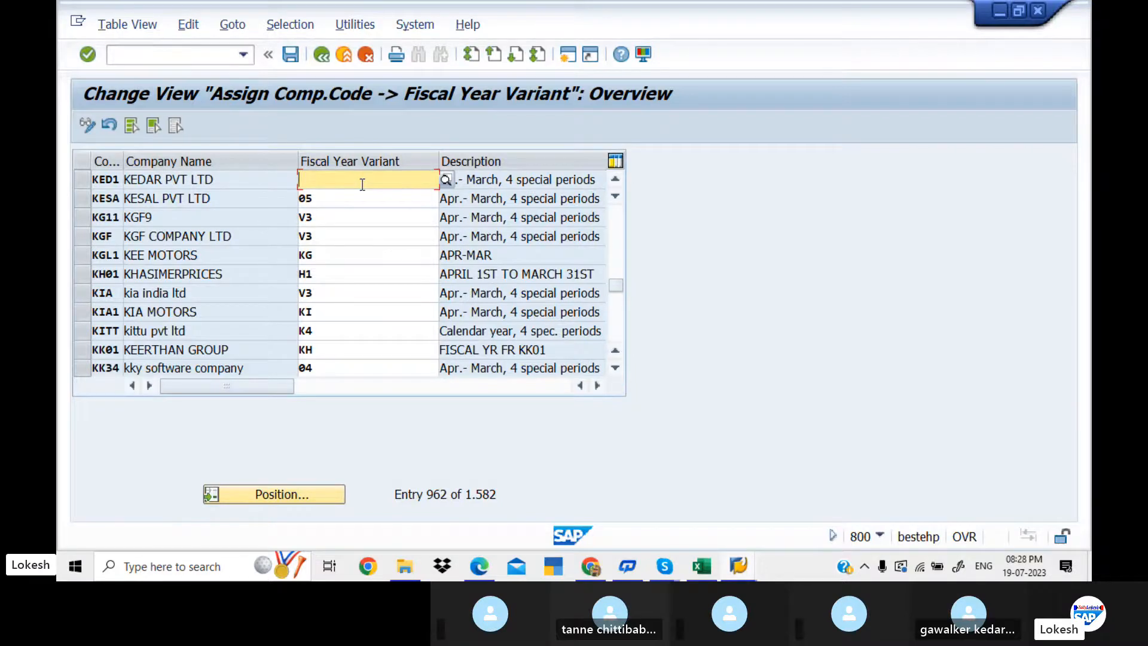
type("ED")
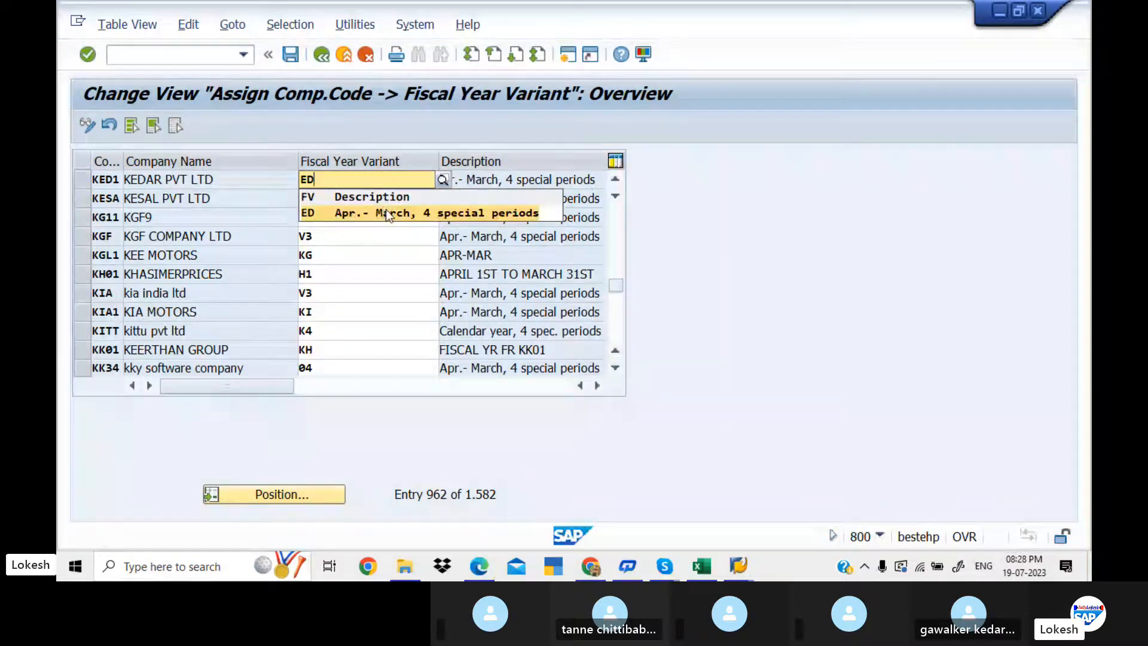
left_click(371, 212)
left_click(290, 55)
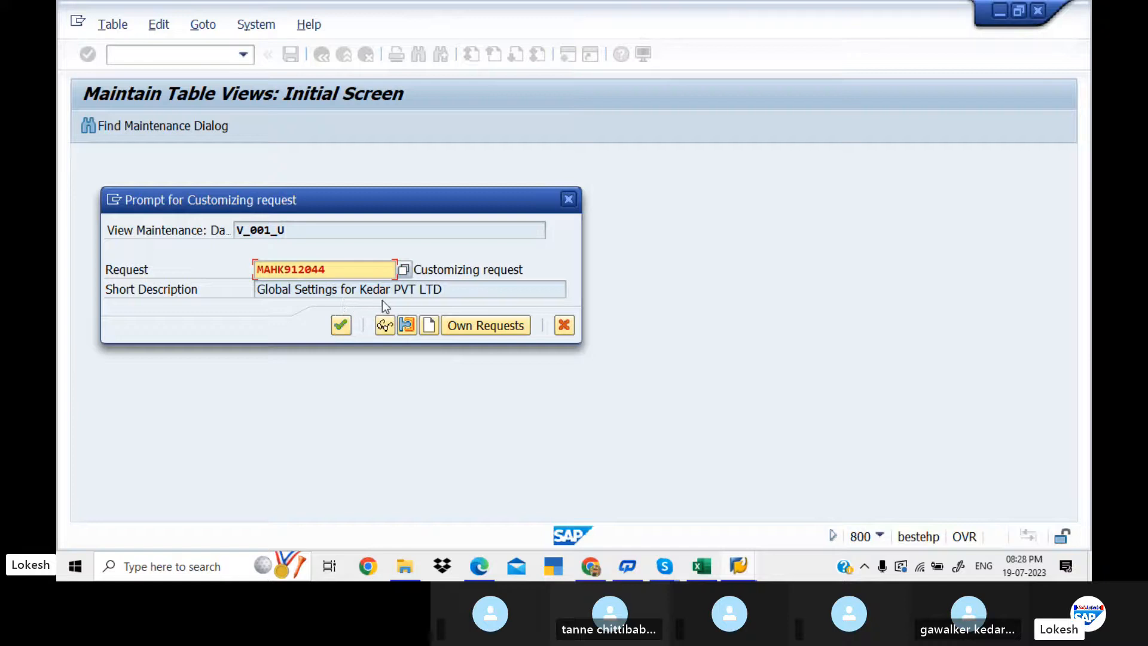
left_click(347, 325)
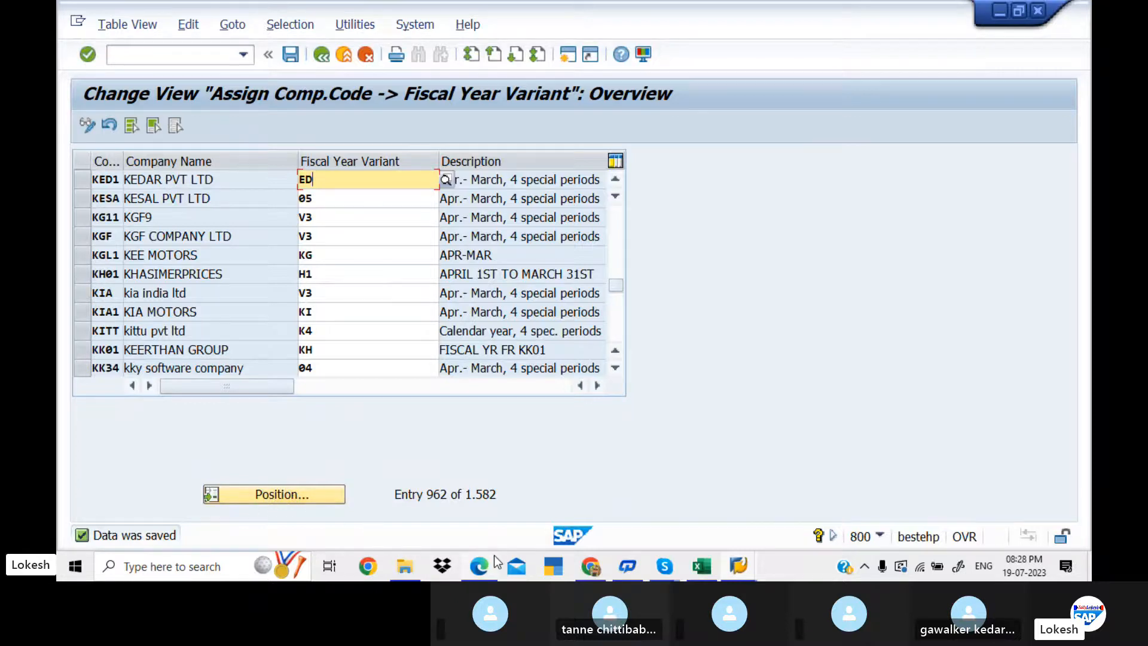
Switch to the configuration PDF and read on to section 3, Define Posting Period Variants, including its navigation path and transaction code
left_click(482, 565)
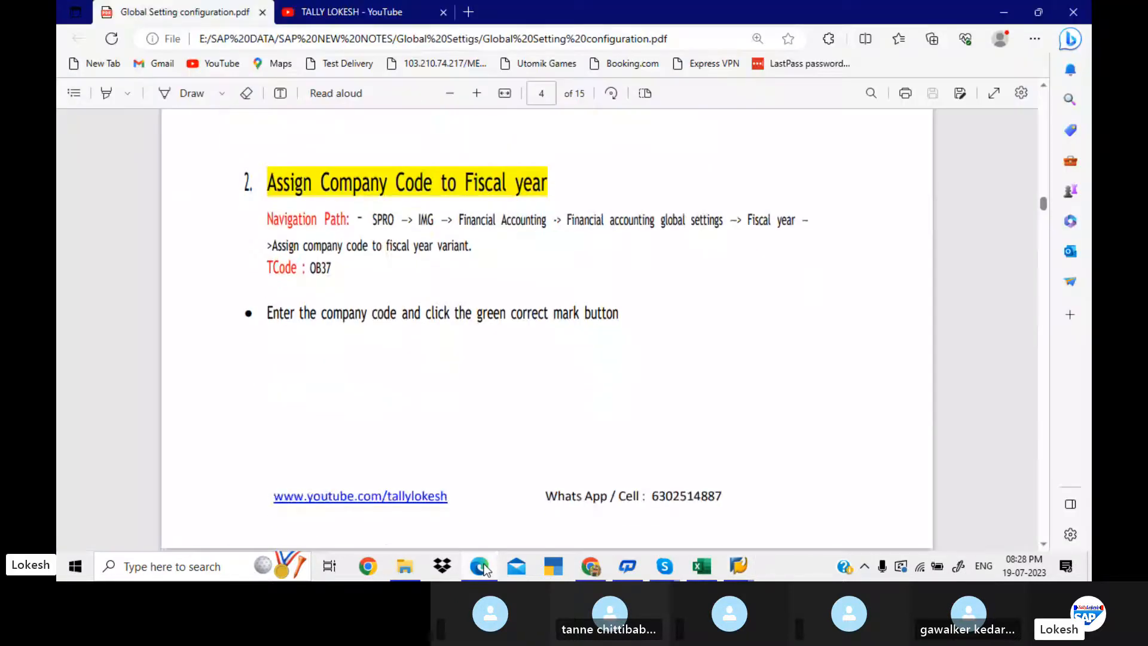
key("Down")
key("Down")
key("Down")
key("Down")
key("Down")
key("Down")
key("Down")
key("Down")
key("Down")
key("Down")
key("Down")
key("Down")
key("Down")
key("Down")
key("Down")
key("Down")
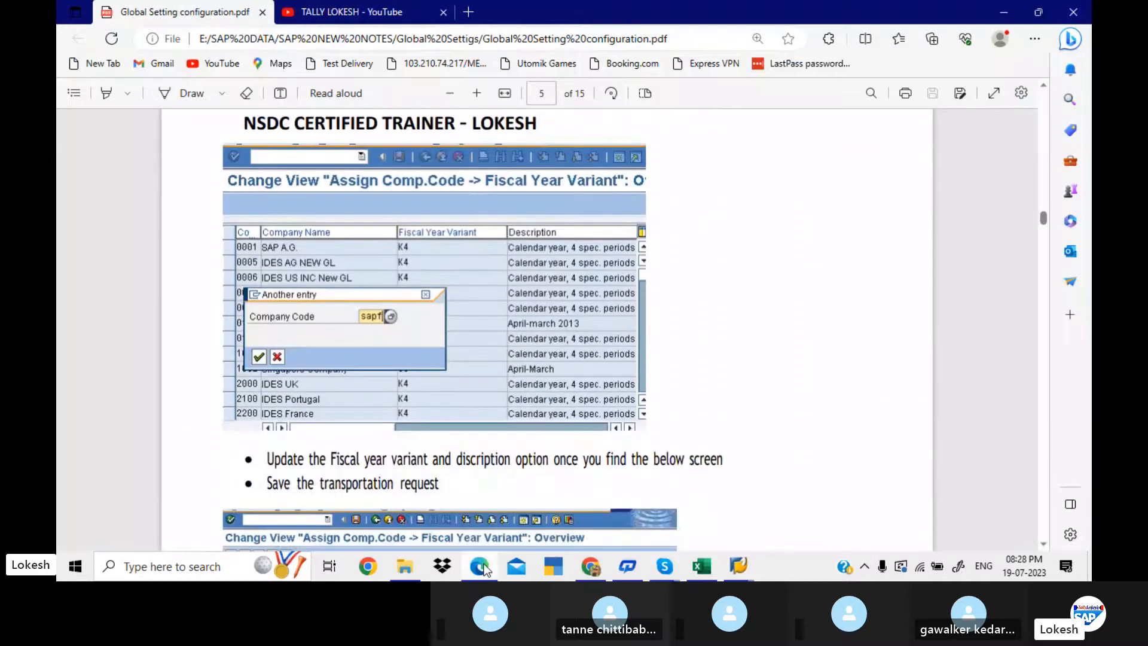
key("Down")
key("Down")
key("Down")
key("Down")
key("Down")
key("Down")
key("Down")
key("Down")
key("Down")
key("Down")
key("Down")
key("Down")
key("Down")
key("Down")
key("Down")
key("Down")
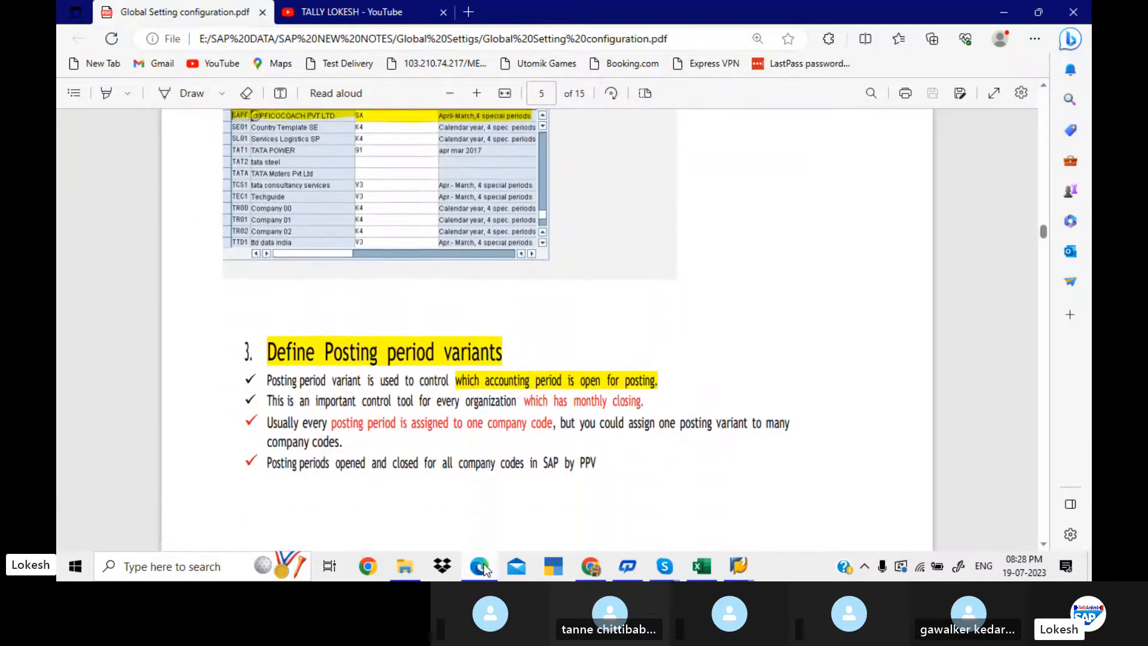
key("Down")
key("Down")
key("Down")
key("Down")
key("Down")
key("Down")
key("Down")
key("Down")
key("Down")
key("Down")
key("Down")
key("Down")
key("Down")
key("Down")
key("Down")
key("Down")
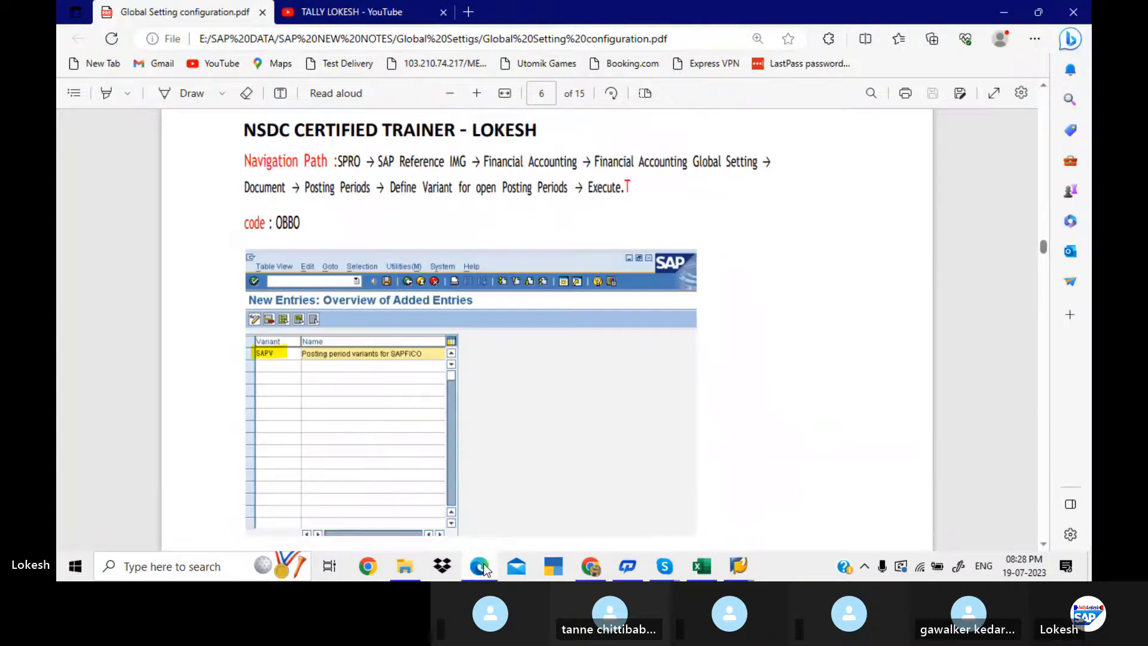
key("Down")
key("Down")
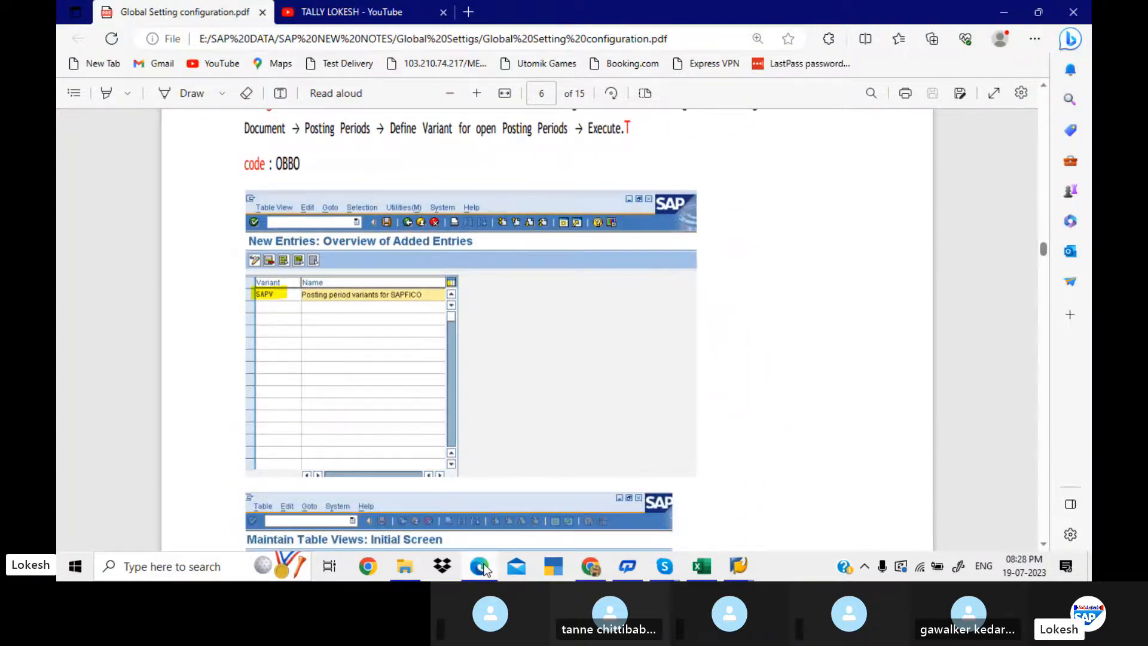
Switch to SAP and run transaction /NOBBO to open the definition of posting period variants
left_click(484, 569)
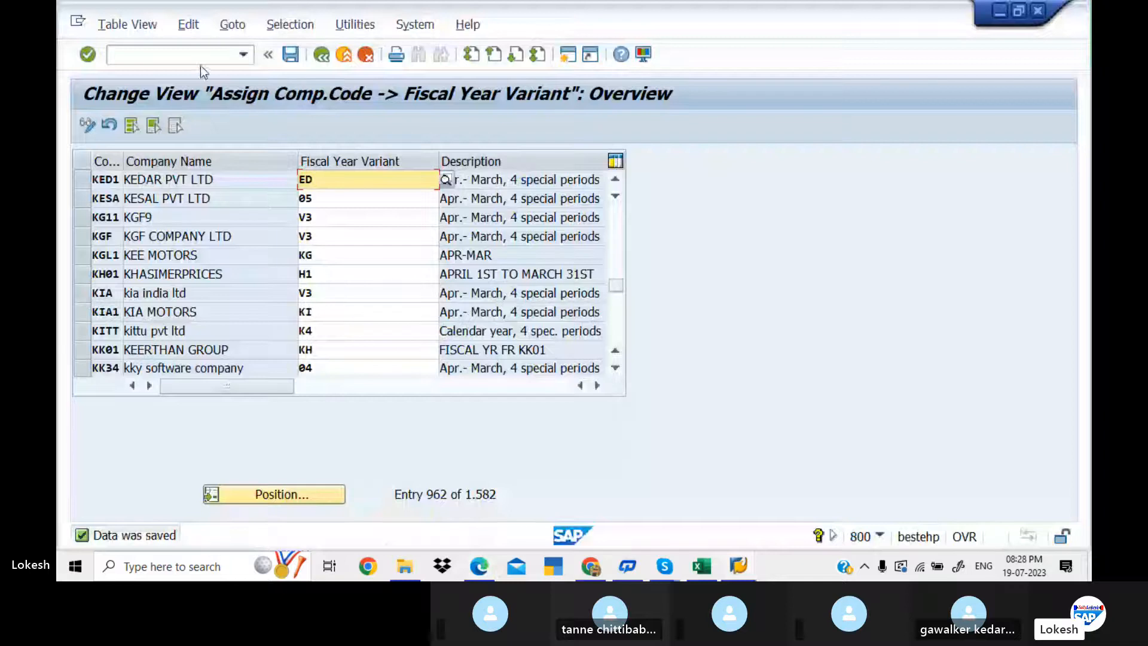
left_click(200, 60)
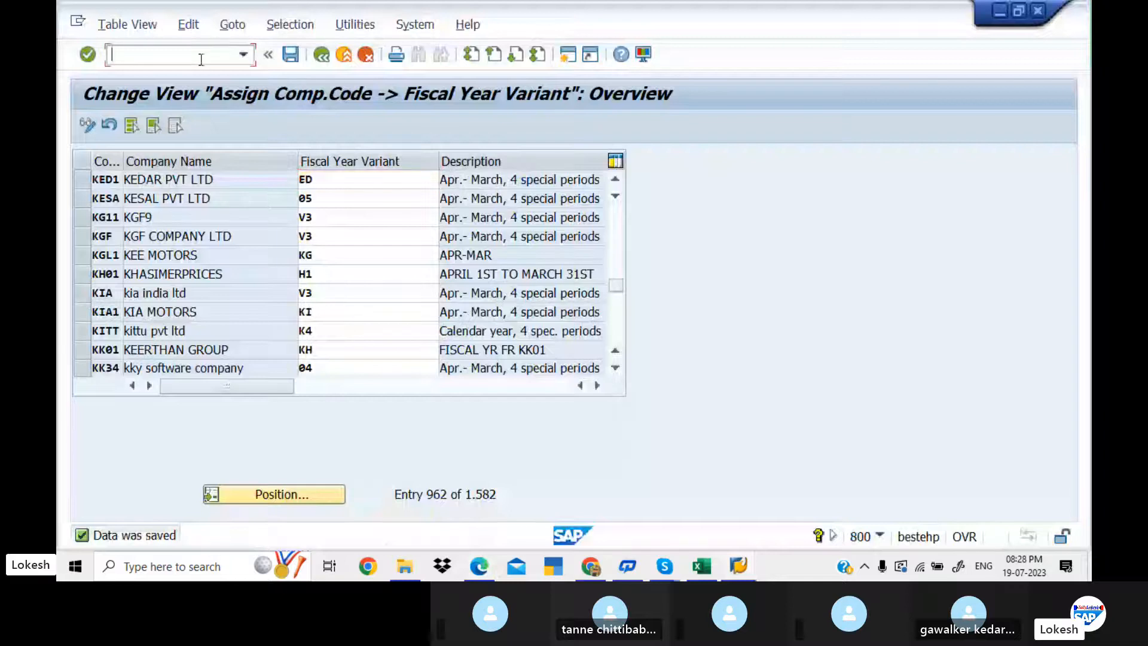
type("/NO")
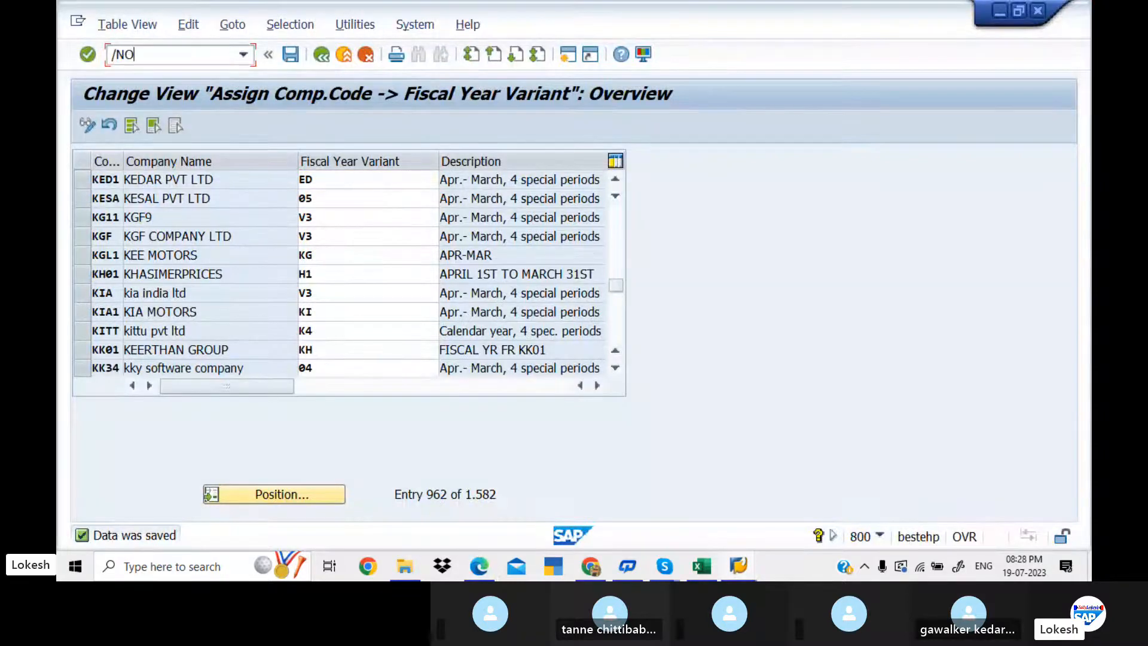
type("BBO")
key("Return")
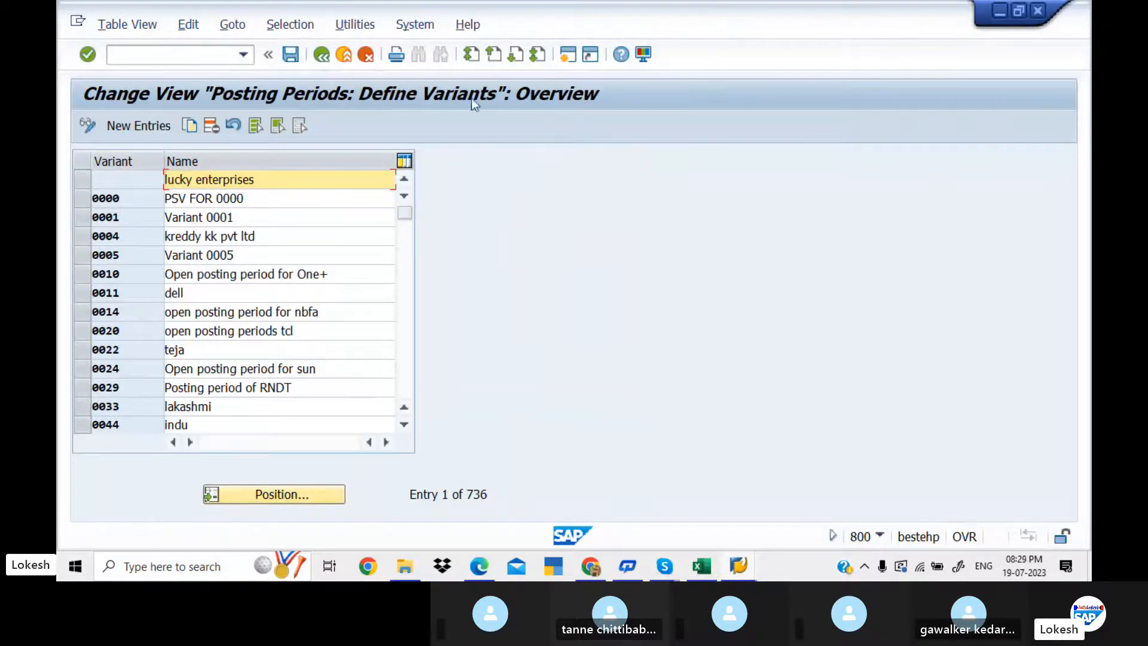
Create posting period variant KED1 named POSTING PERIOD VARIANT KEDAR and save it under the proposed customizing request
left_click(153, 129)
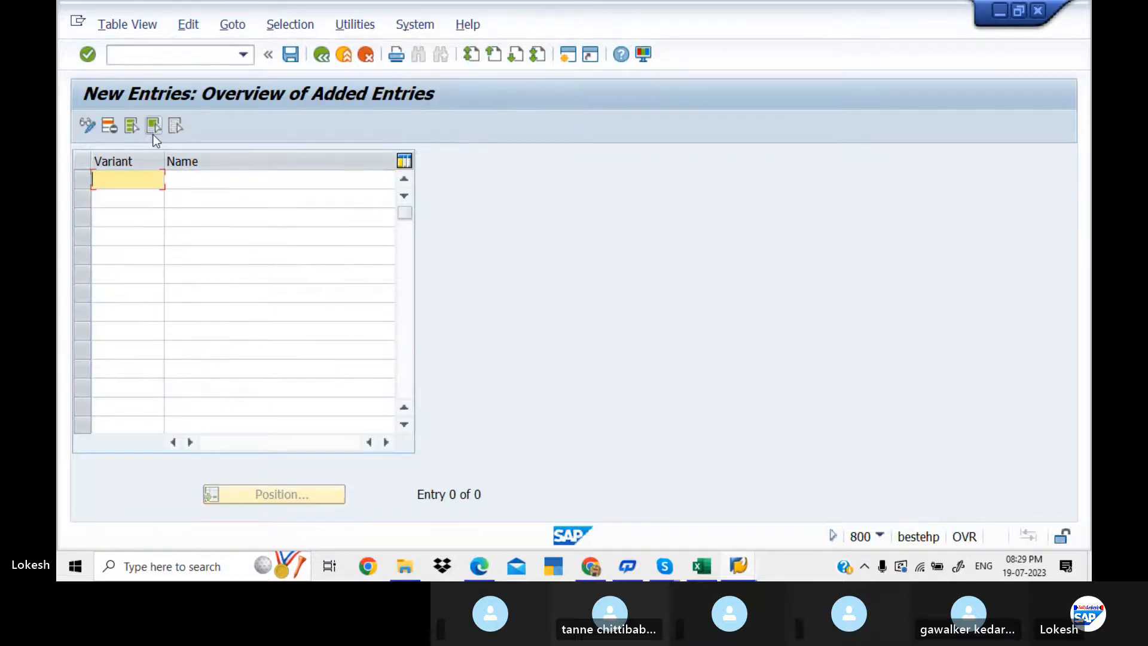
type("KED1")
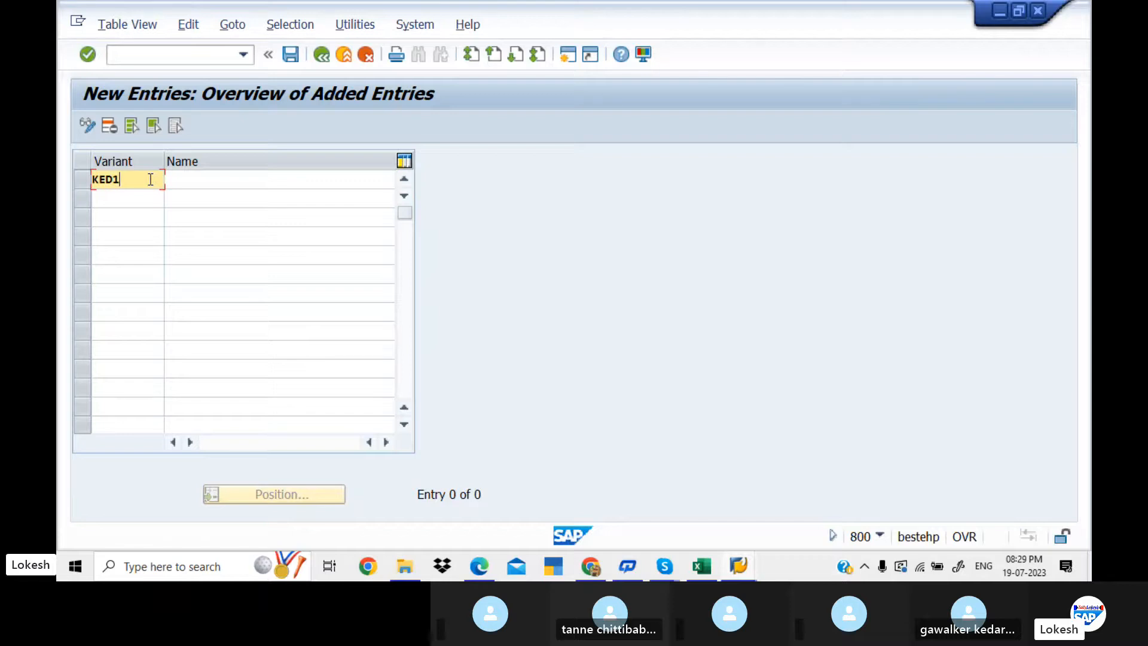
key("Tab")
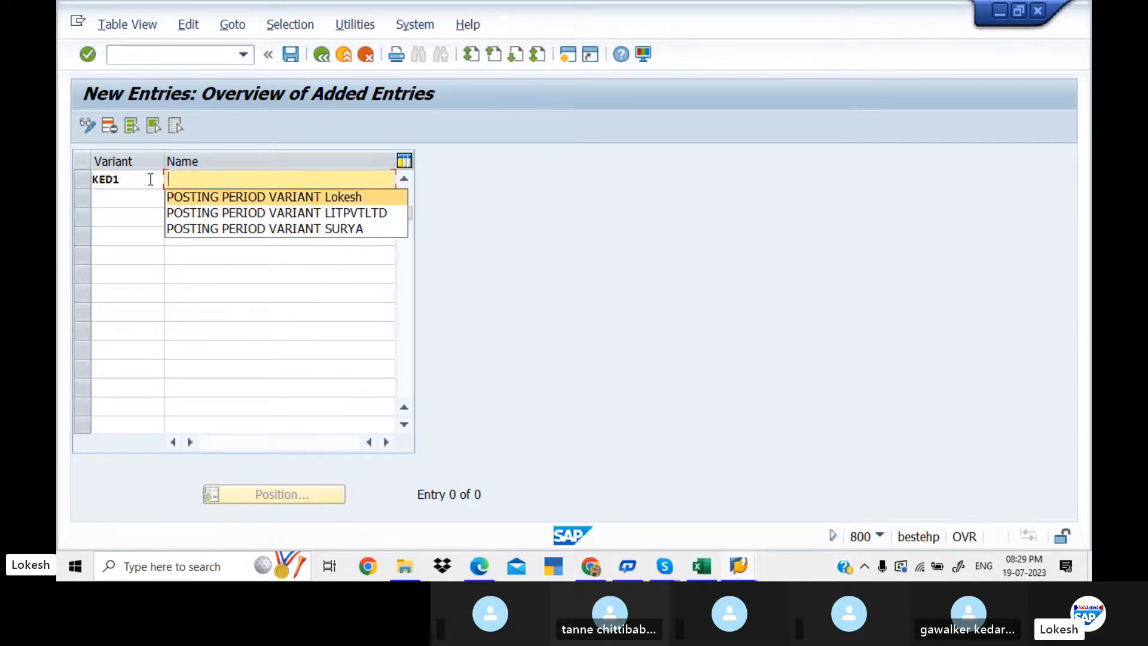
key("Return")
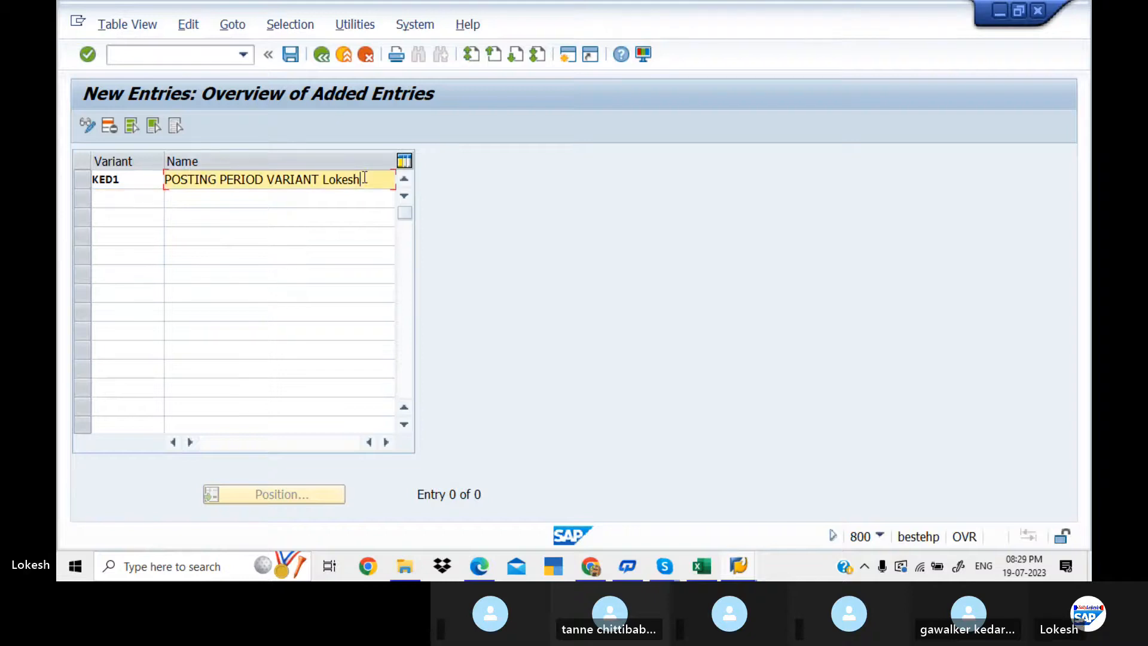
key("BackSpace")
key("BackSpace")
key("BackSpace")
key("BackSpace")
key("BackSpace")
key("BackSpace")
type("KEDAR")
left_click(291, 54)
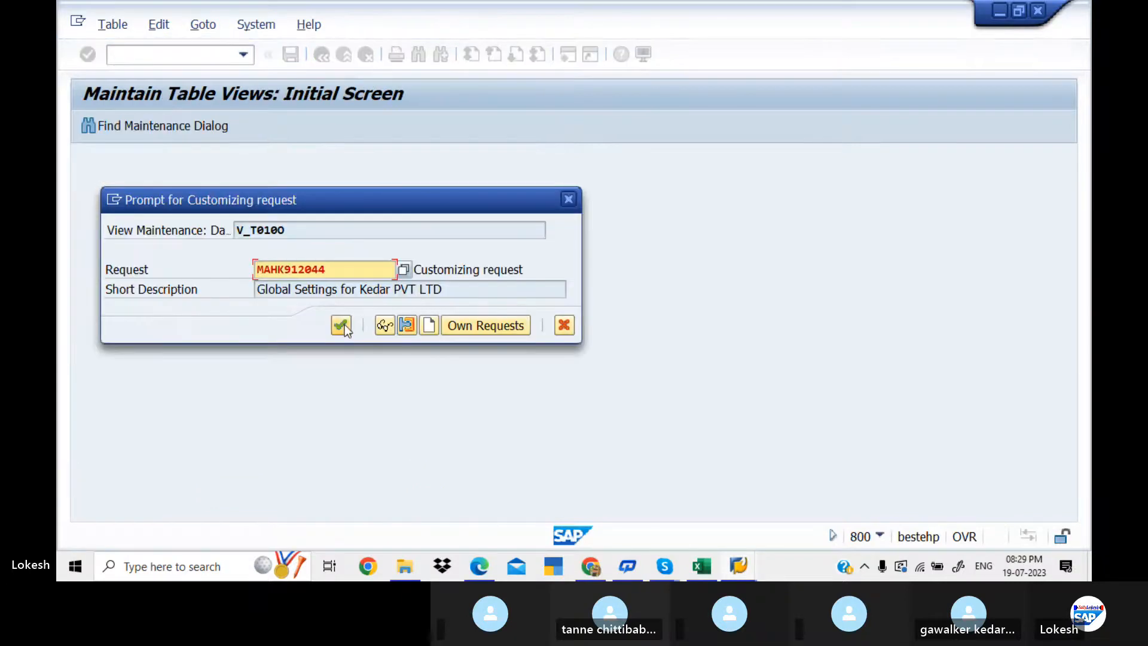
left_click(341, 325)
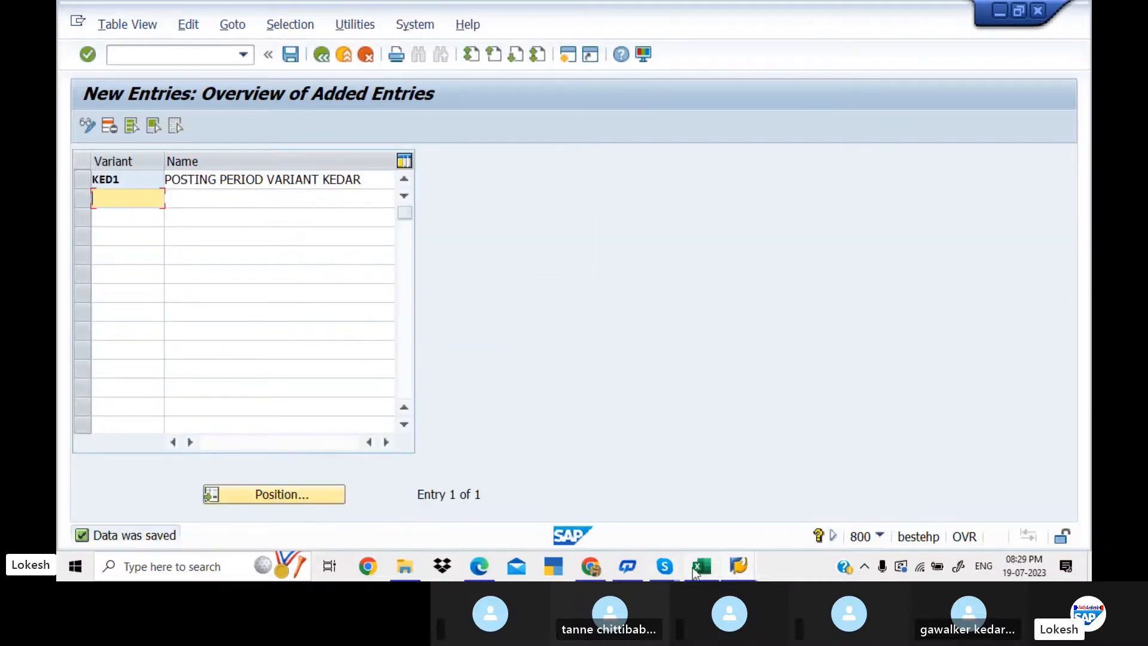
Switch to the Excel global settings sheet and record KED1 in column D of the Posting Period Variant row
left_click(699, 568)
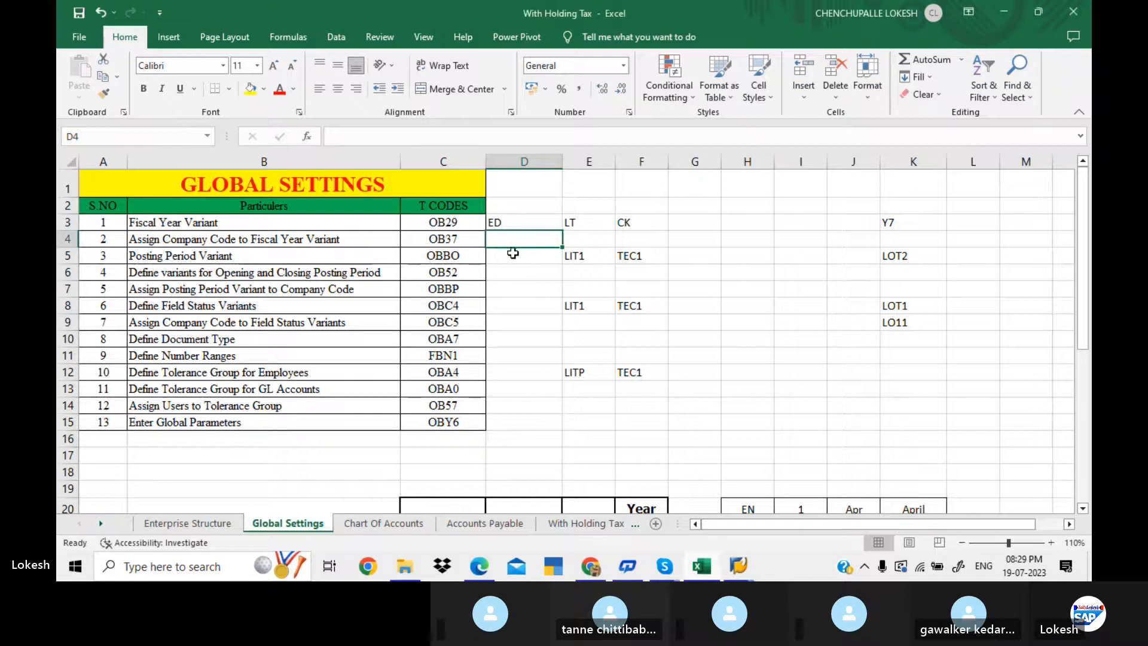
left_click(513, 253)
type("KED1")
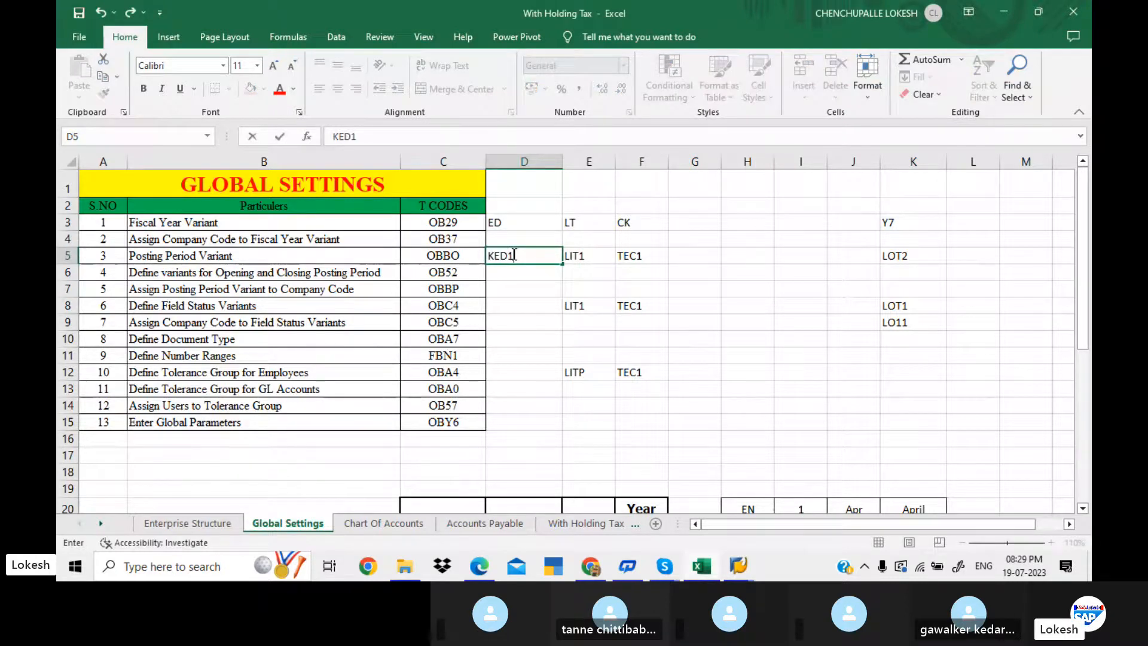
key("Return")
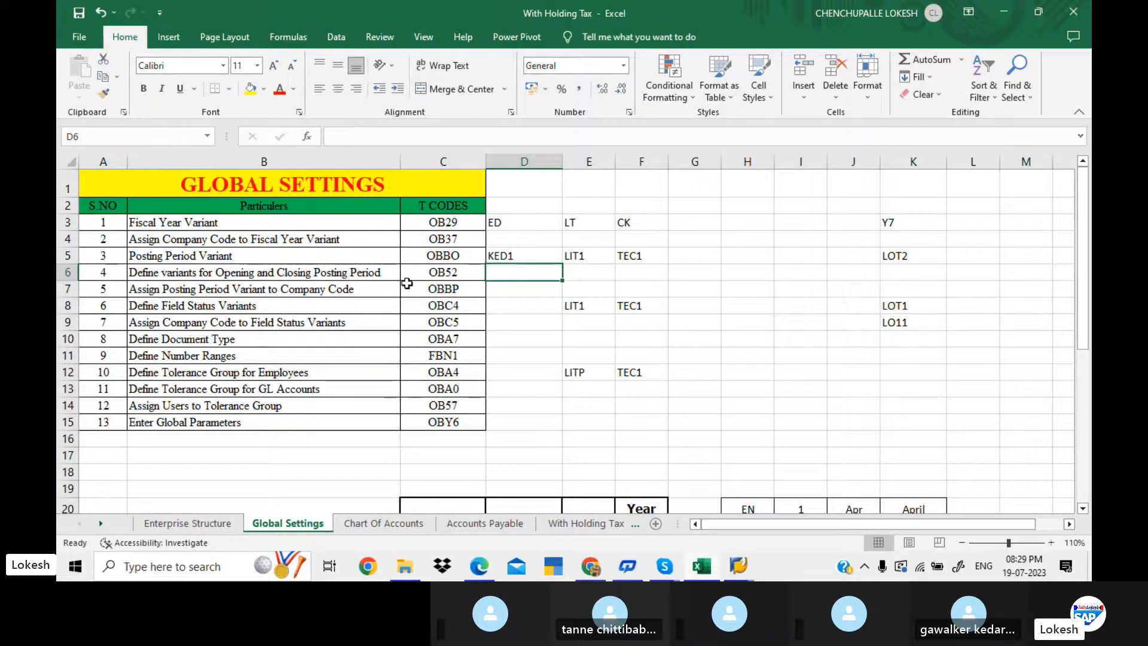
Switch to SAP and run transaction /NOB52 to open the posting period time intervals
key("alt+Tab")
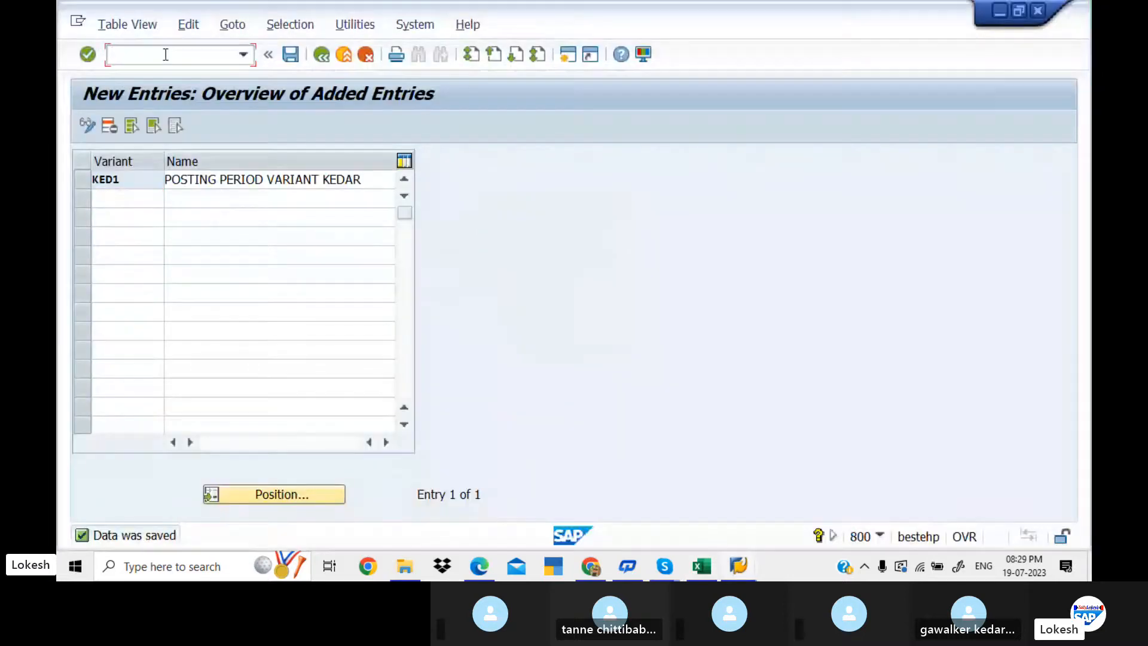
type("/NOB52")
key("Return")
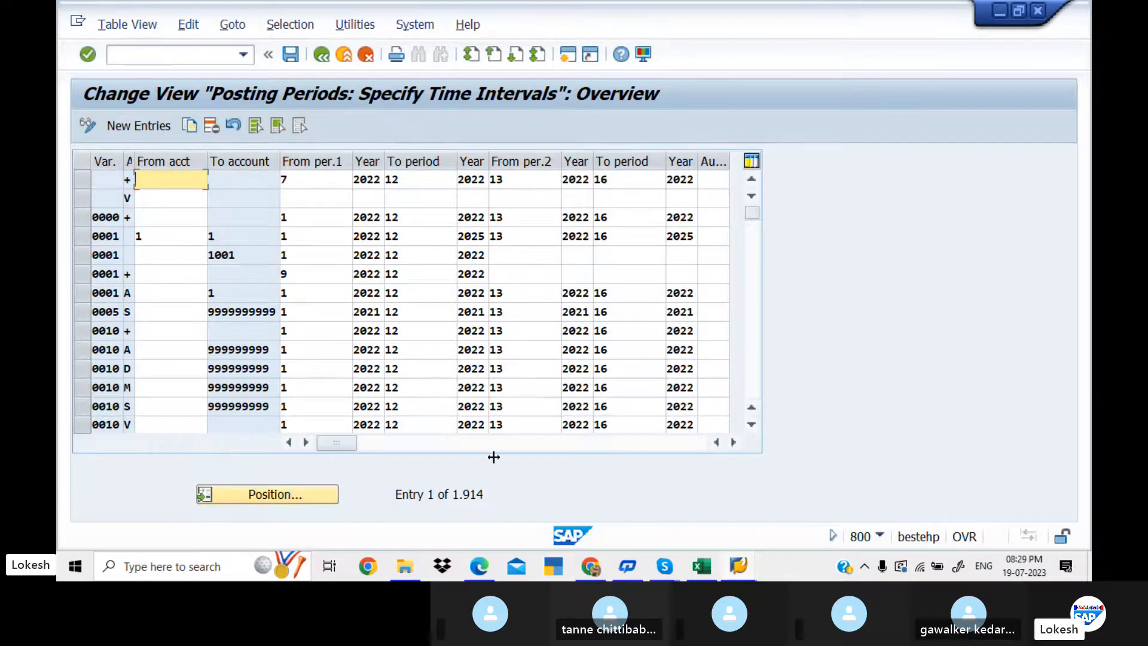
Switch to the configuration PDF and read on to the OB52 section, examining the list of account types and the sample period entry
left_click(480, 567)
key("Down")
key("Down")
key("Down")
key("Down")
key("Down")
key("Down")
key("Down")
key("Down")
key("Down")
key("Down")
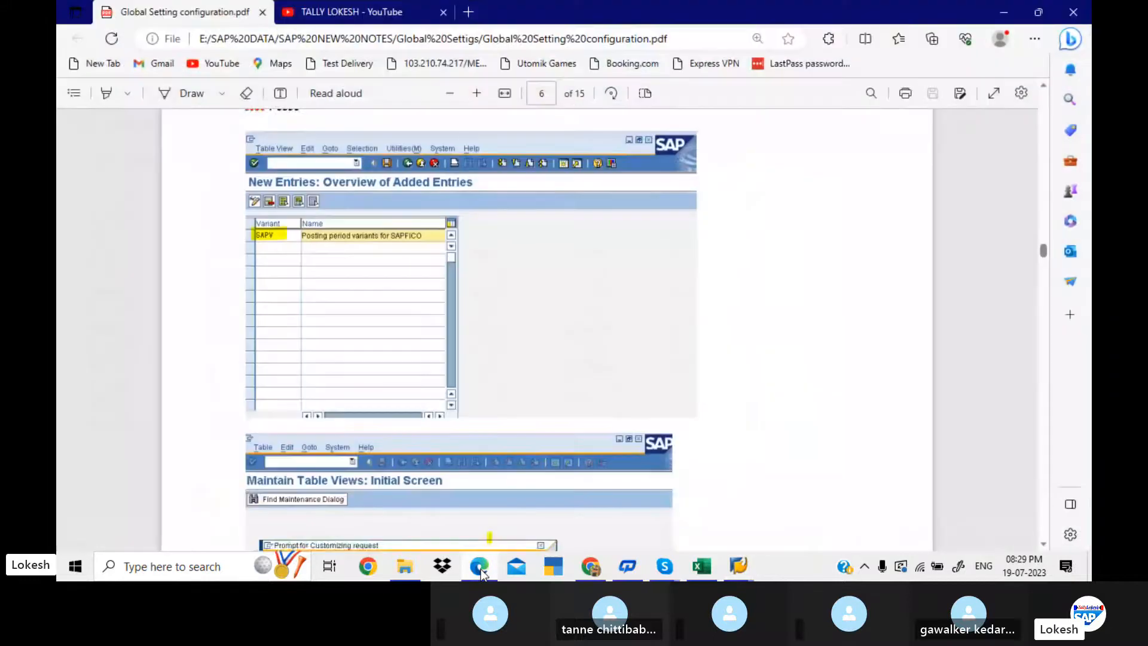
key("Down")
key("Down")
key("Down")
key("Down")
key("Down")
key("Down")
key("Down")
key("Down")
key("Down")
key("Down")
key("Down")
key("Down")
key("Down")
key("Down")
key("Down")
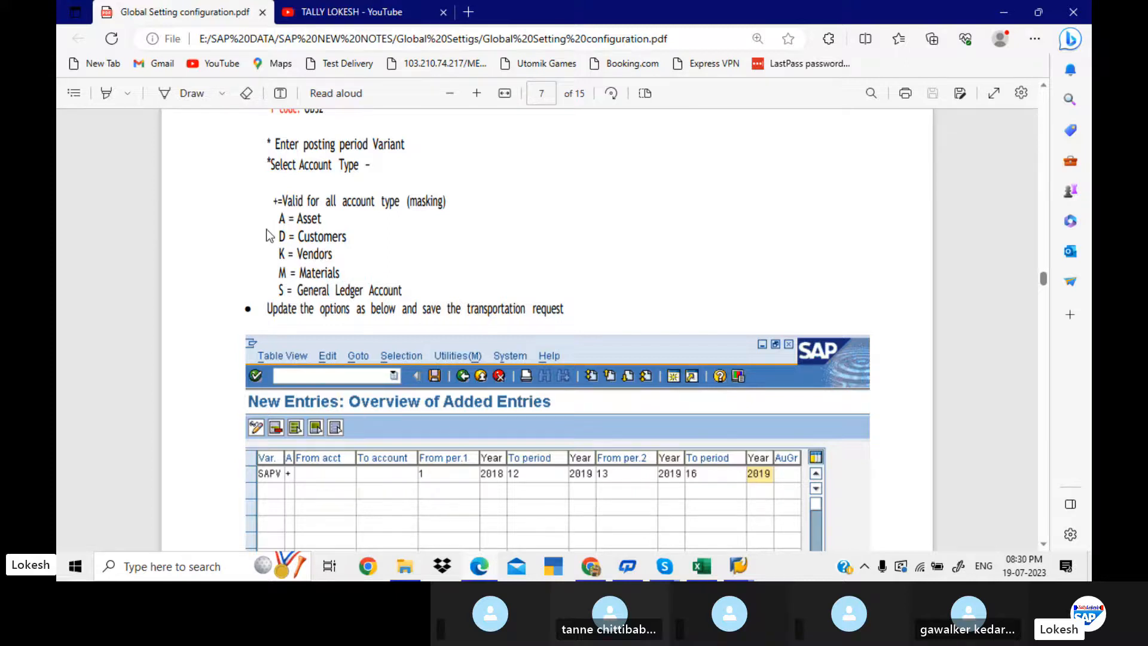
left_click_drag(278, 218, 410, 291)
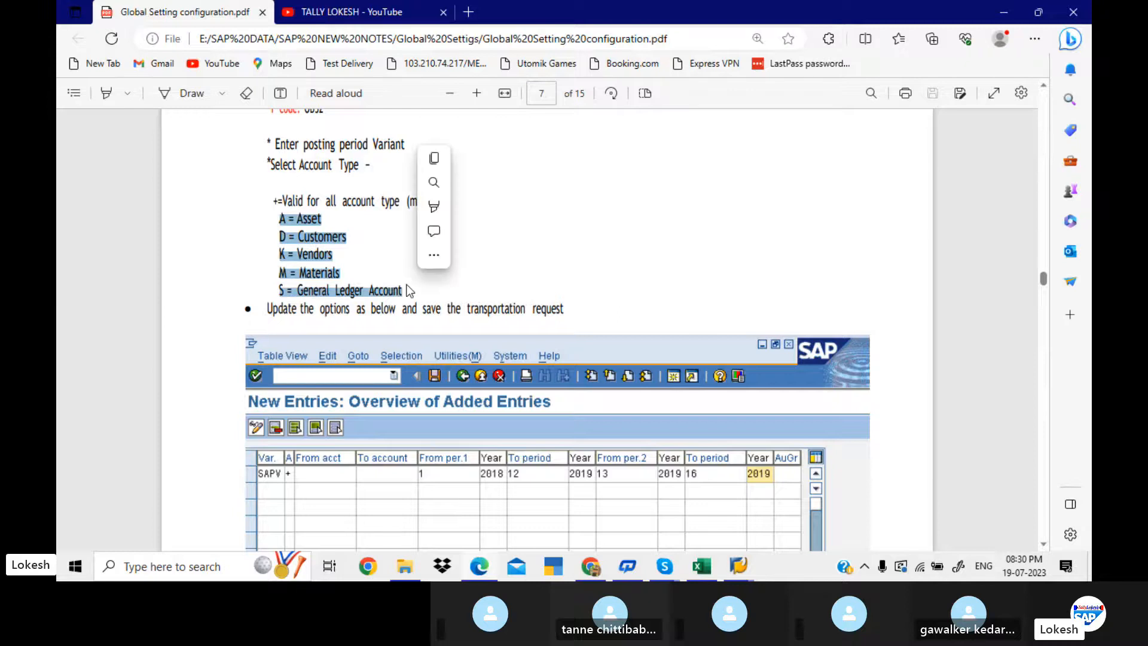
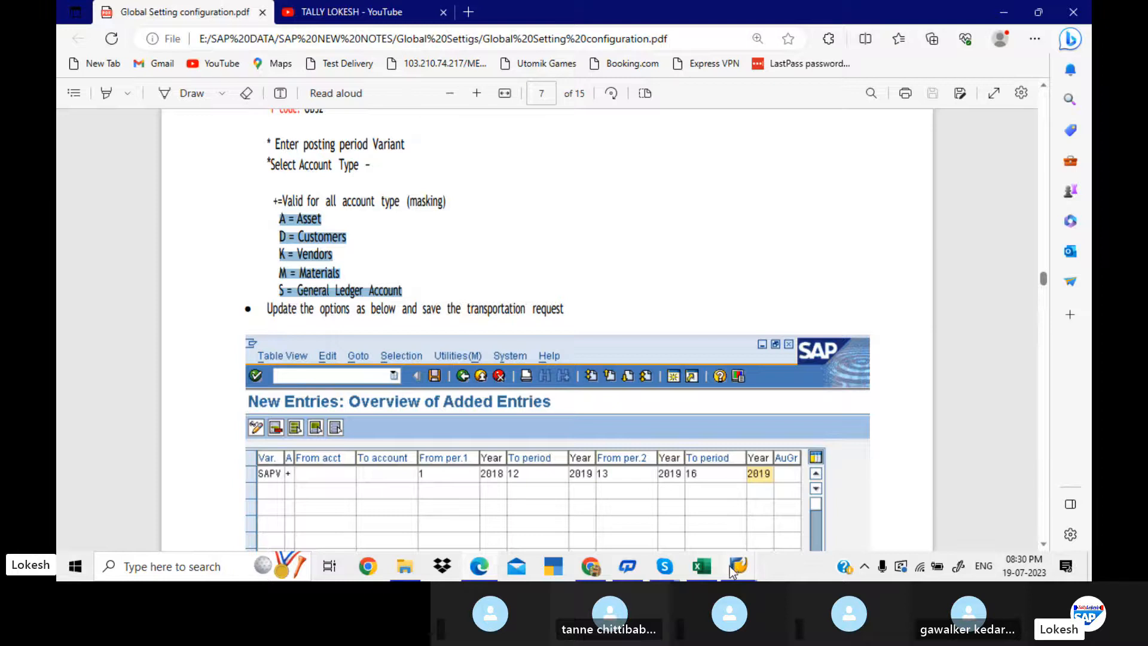
mouse_move(733, 569)
left_click(820, 488)
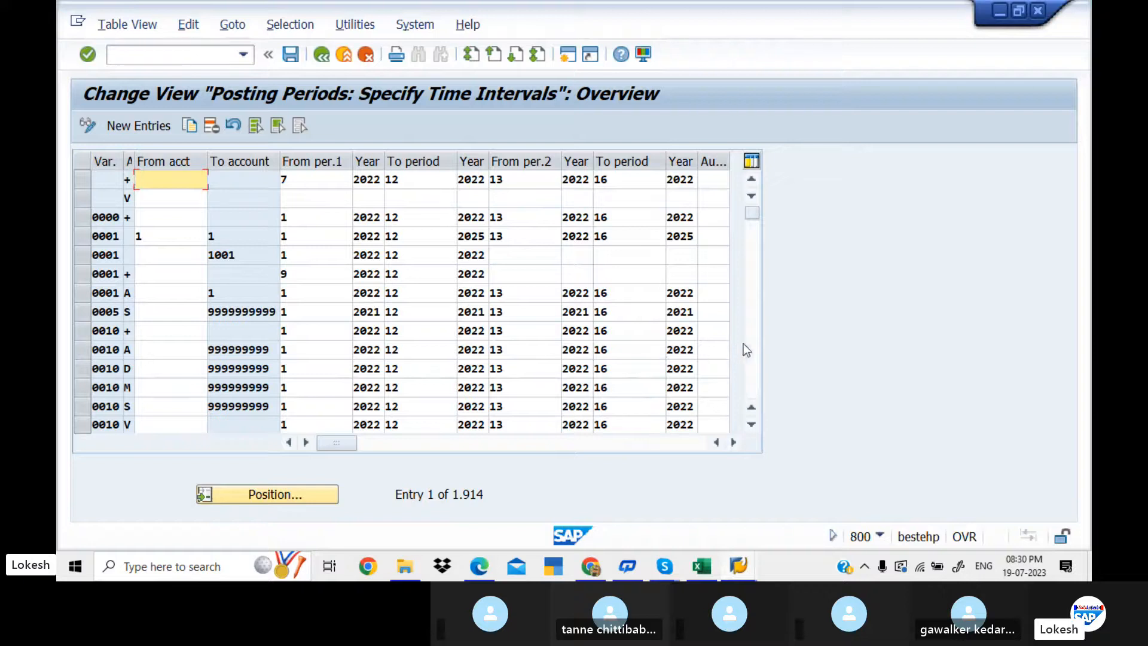
scroll(758, 350, "down", 3)
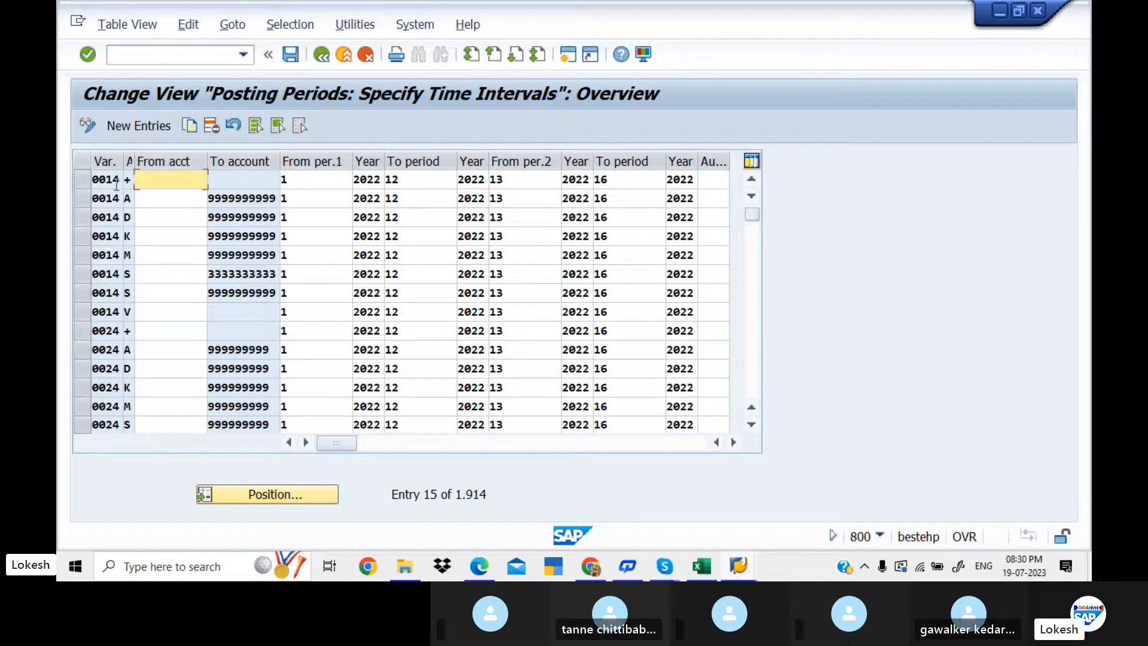
left_click(83, 179)
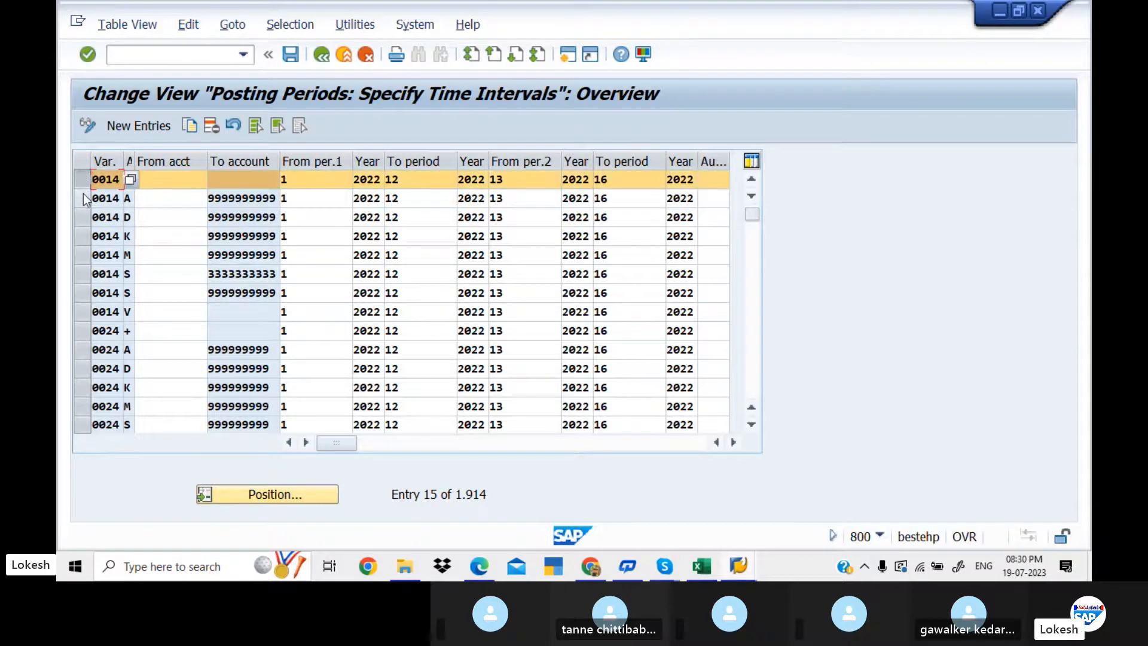
left_click(84, 194)
left_click(84, 217)
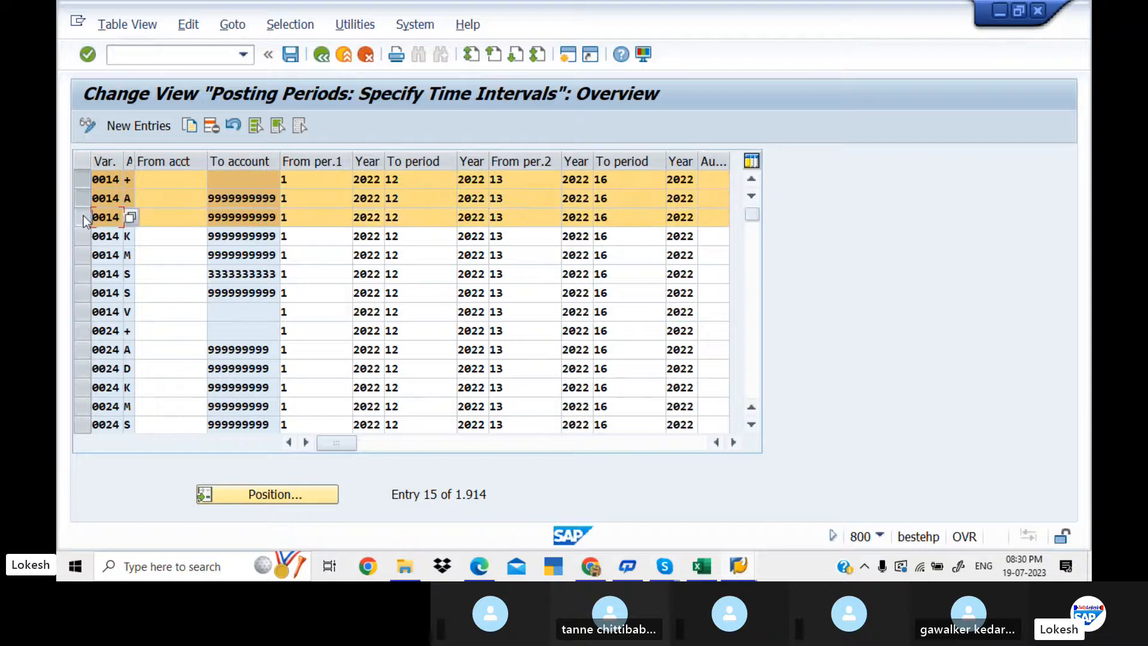
left_click(83, 235)
left_click(84, 255)
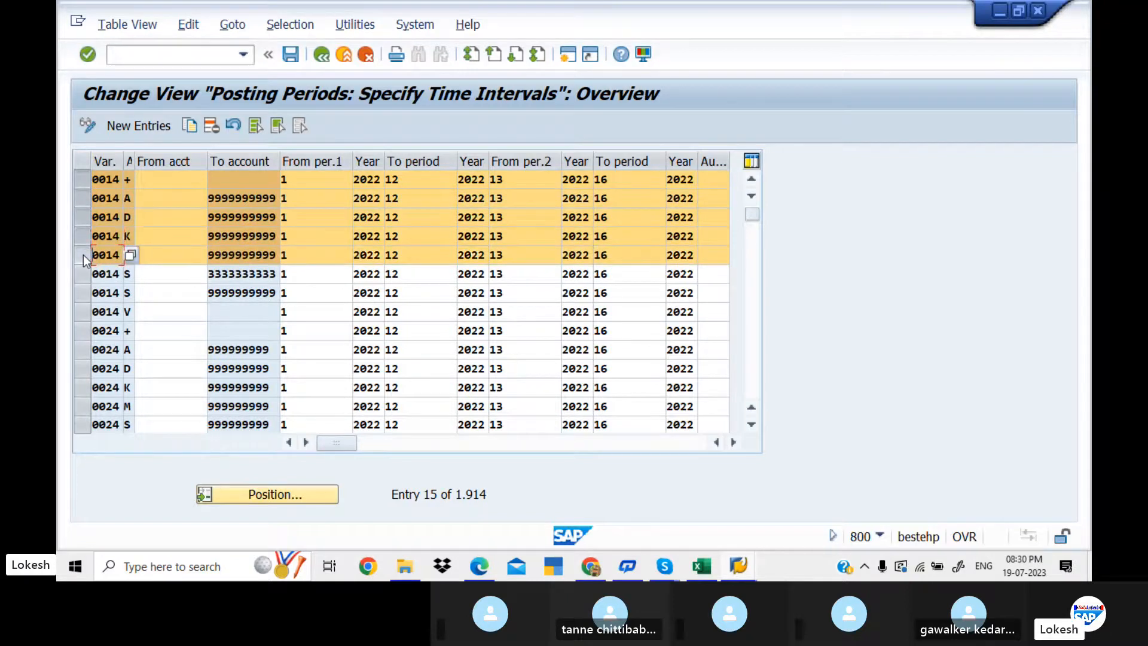
left_click(83, 274)
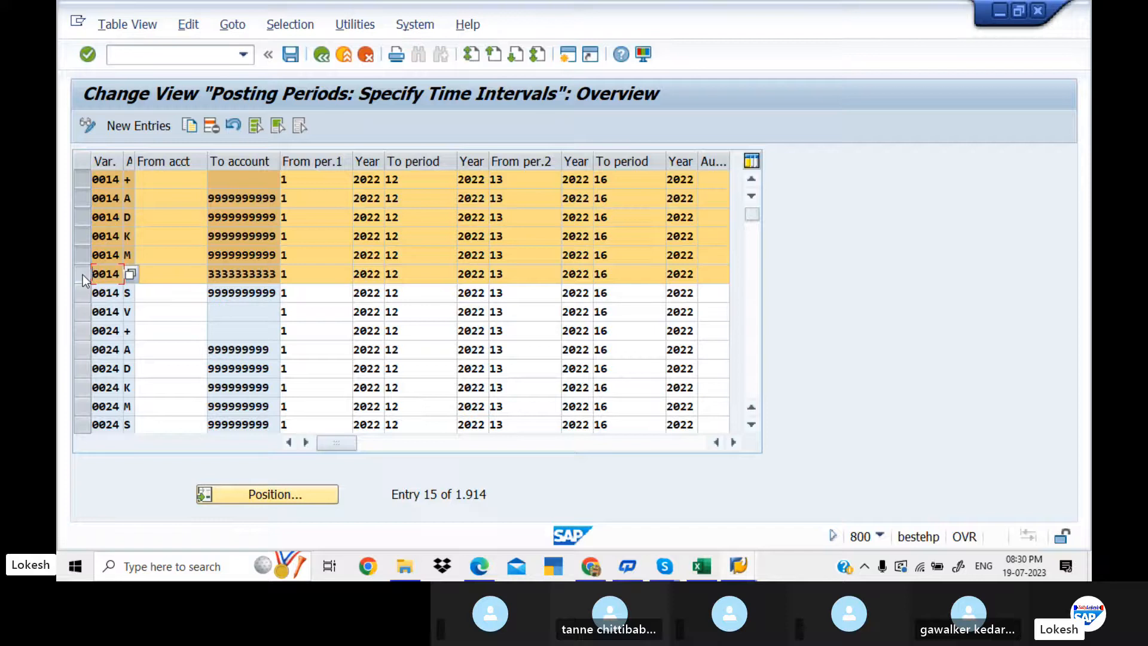
left_click(188, 126)
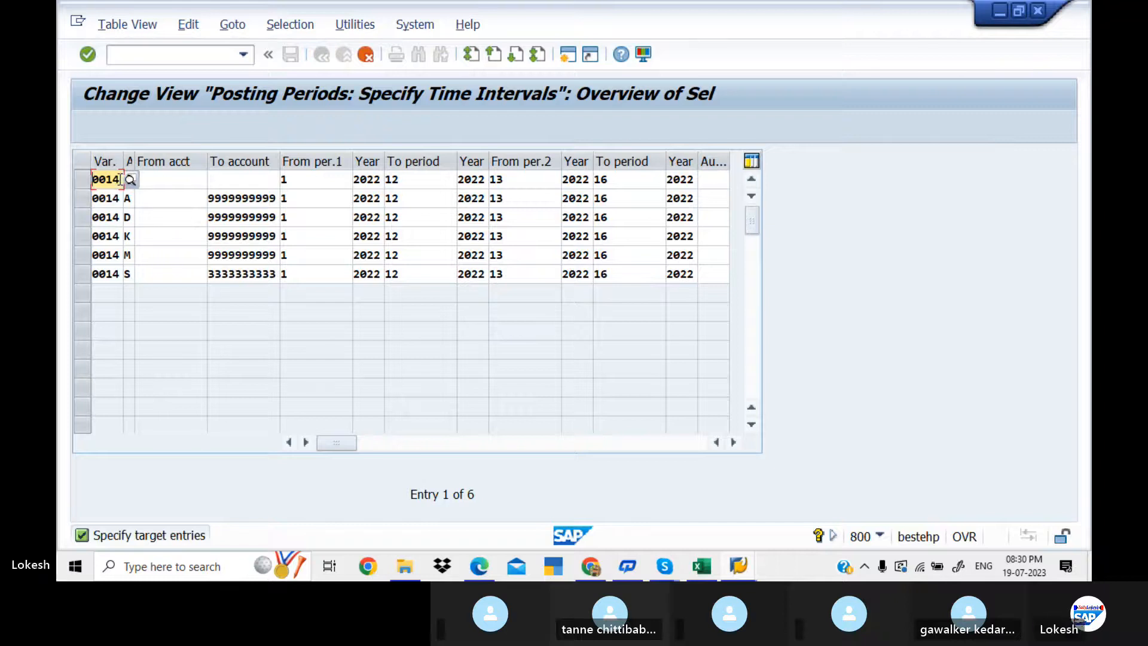
Set the variant of the first copied row to KED1 with account type +
left_click(120, 179)
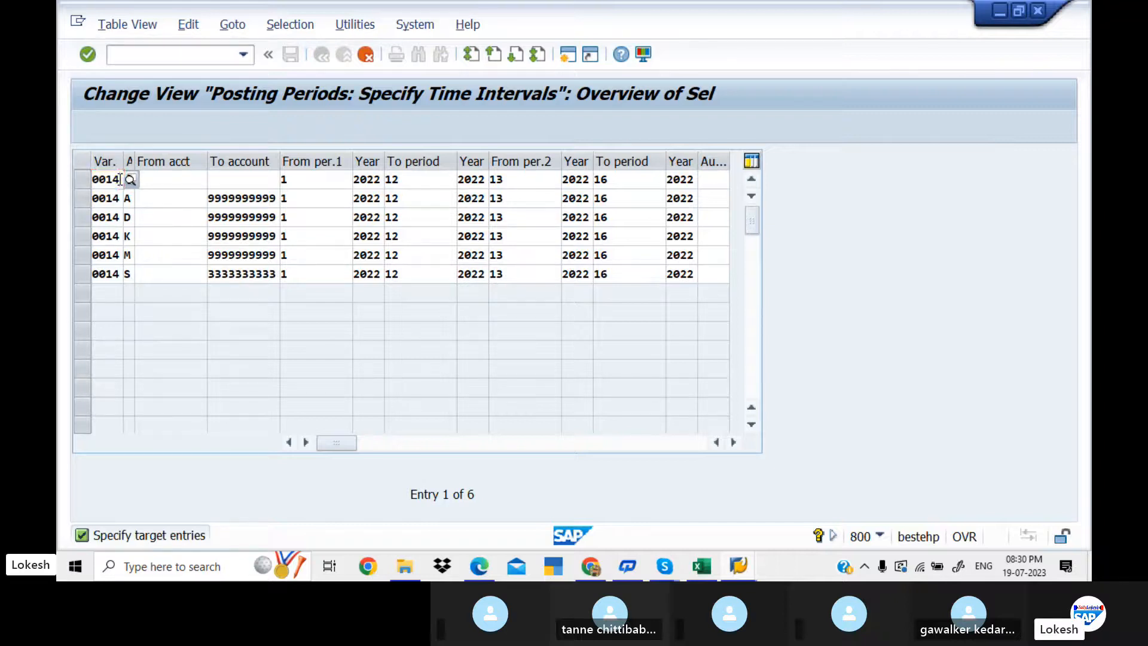
key("BackSpace")
key("BackSpace")
key("BackSpace")
key("BackSpace")
type("KED")
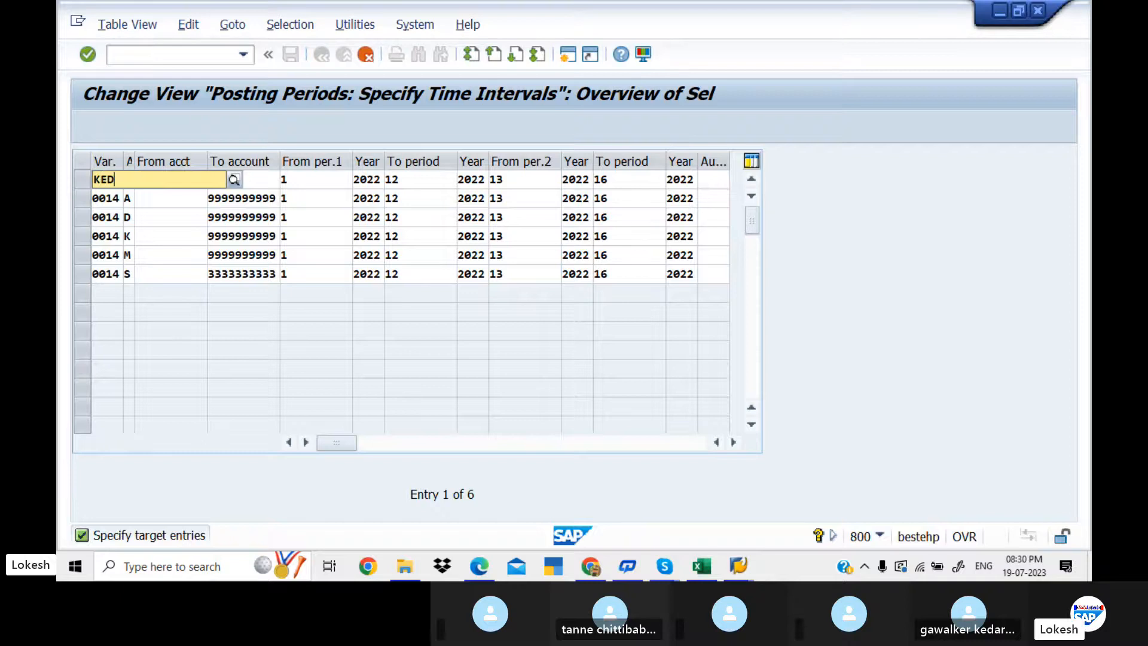
type("1")
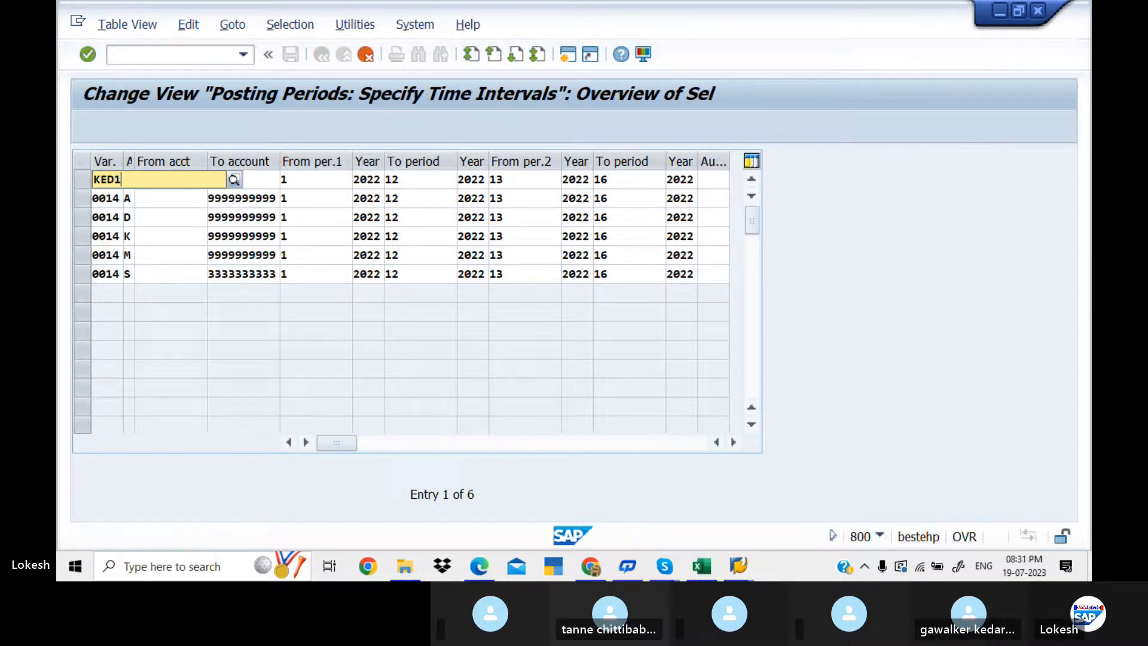
key("Tab")
type("+")
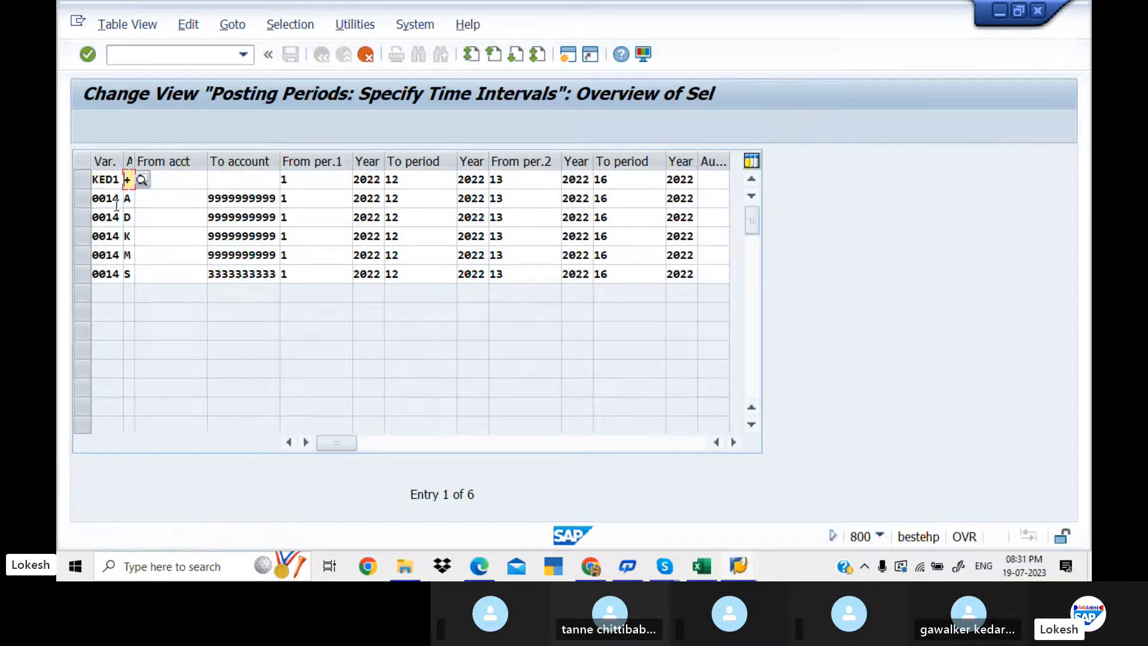
Set the variant of the copied account type A row to KED1
left_click(117, 198)
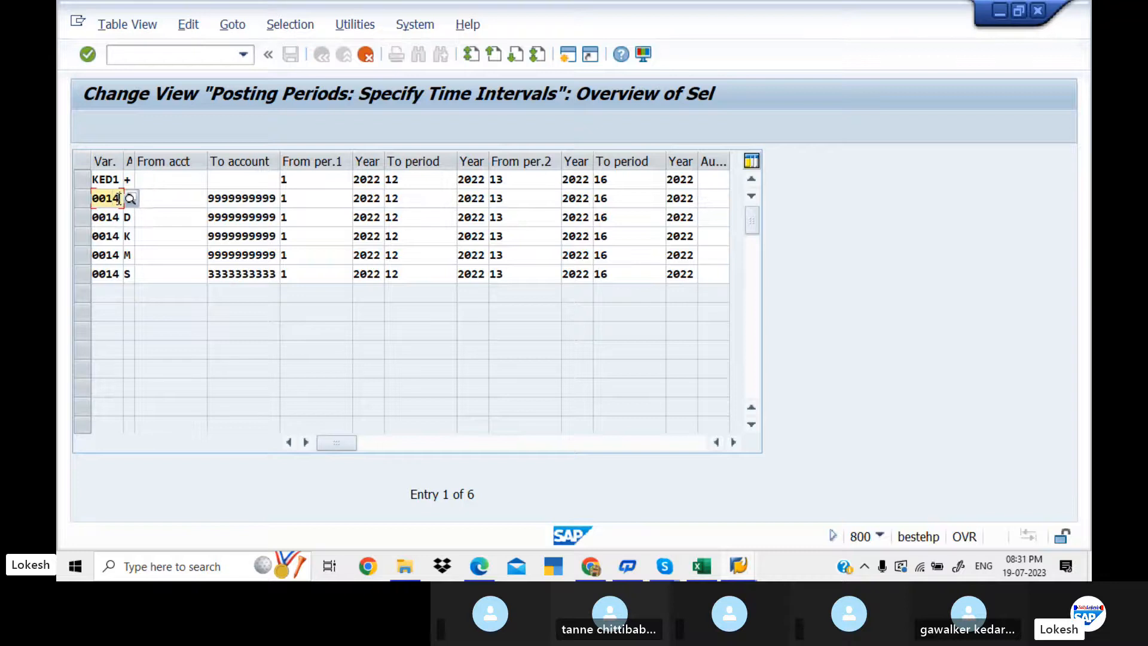
key("BackSpace")
key("BackSpace")
key("BackSpace")
key("BackSpace")
type("K")
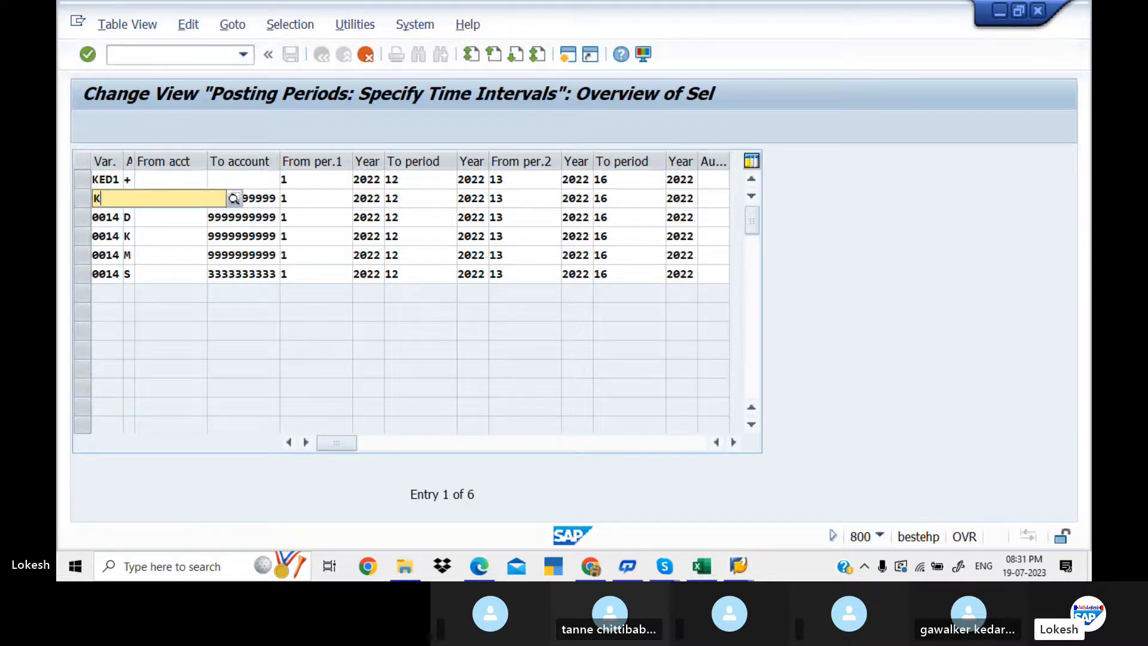
type("ED1")
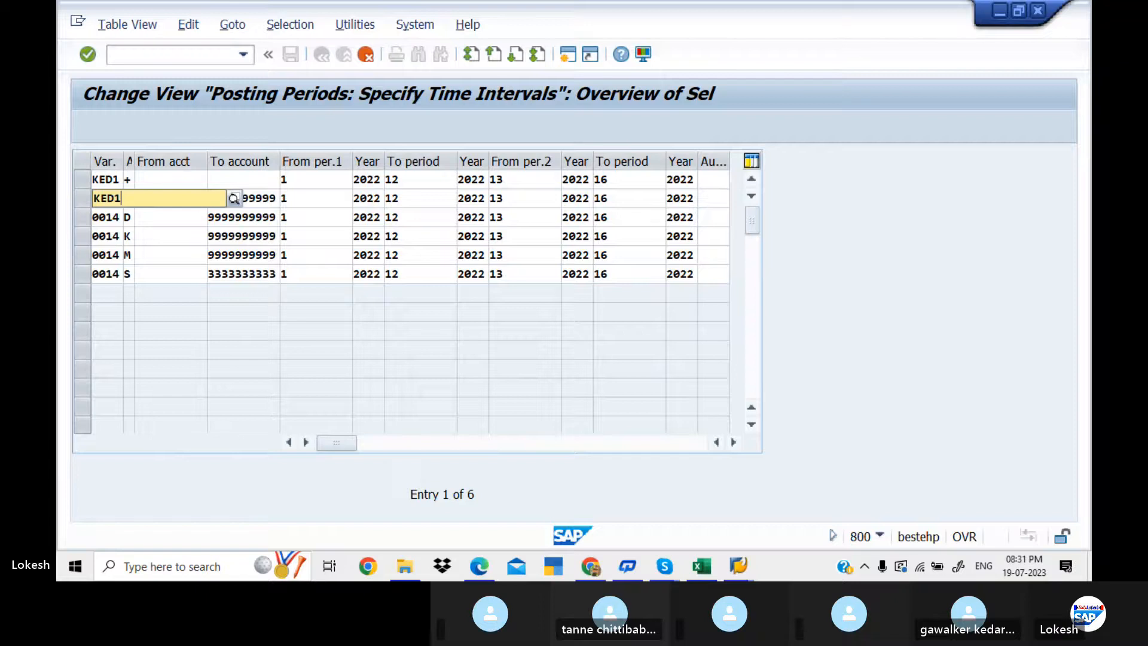
Set the variant of the copied account type D row to KED1
left_click(122, 214)
key("BackSpace")
key("BackSpace")
key("BackSpace")
key("BackSpace")
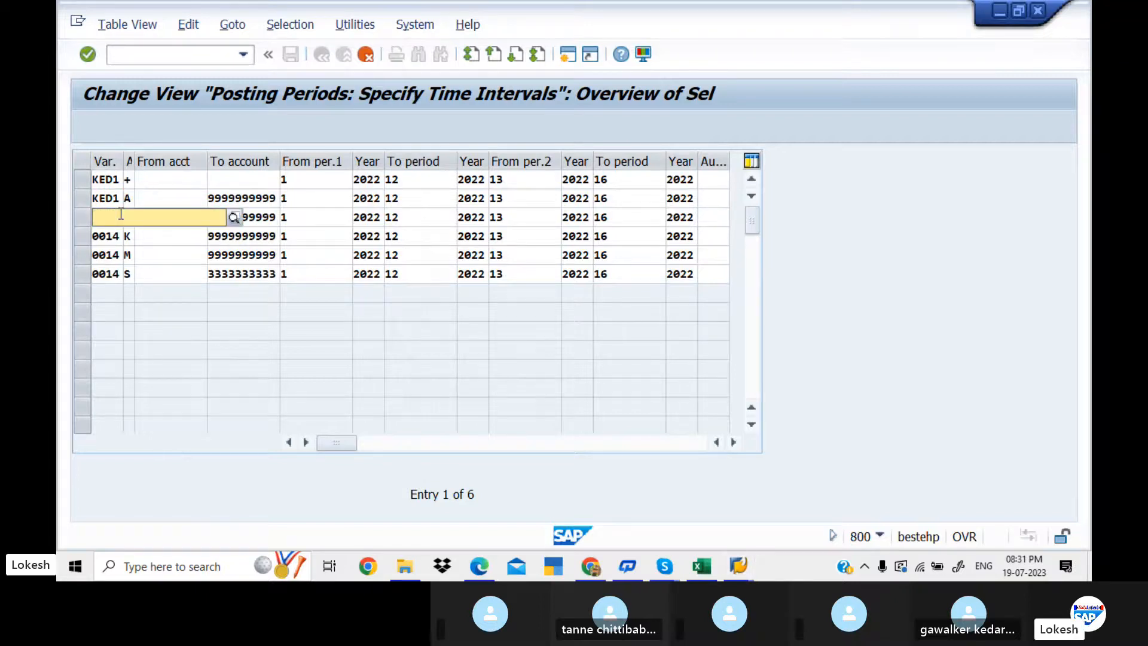
type("KED1")
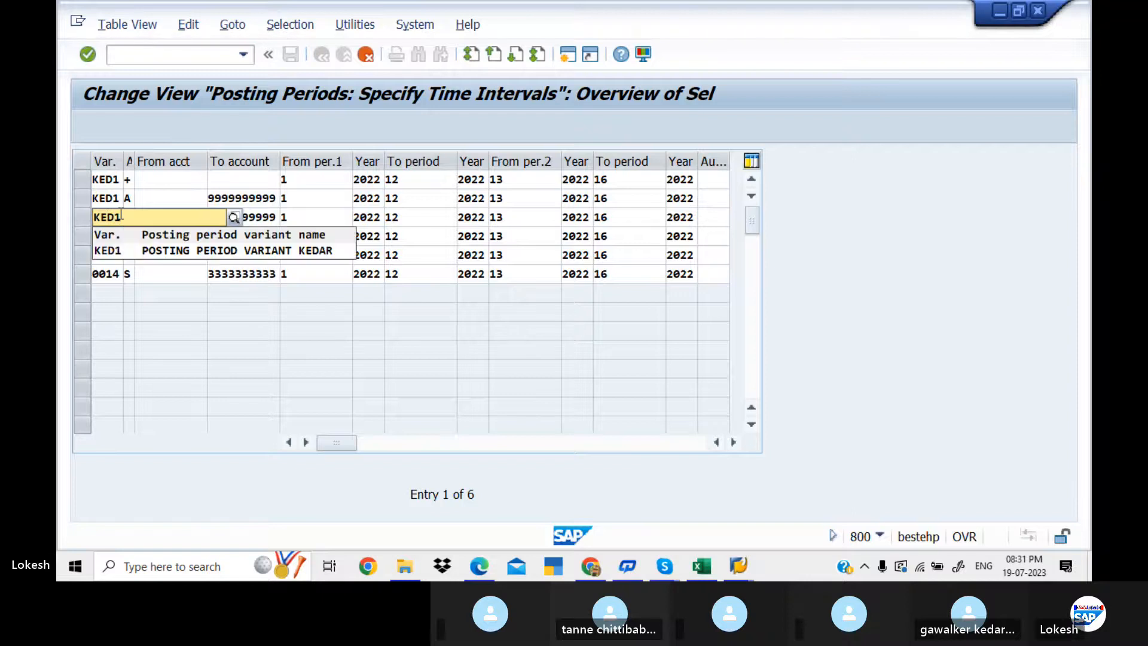
Set the variant of the copied account type K row to KED1
left_click(137, 251)
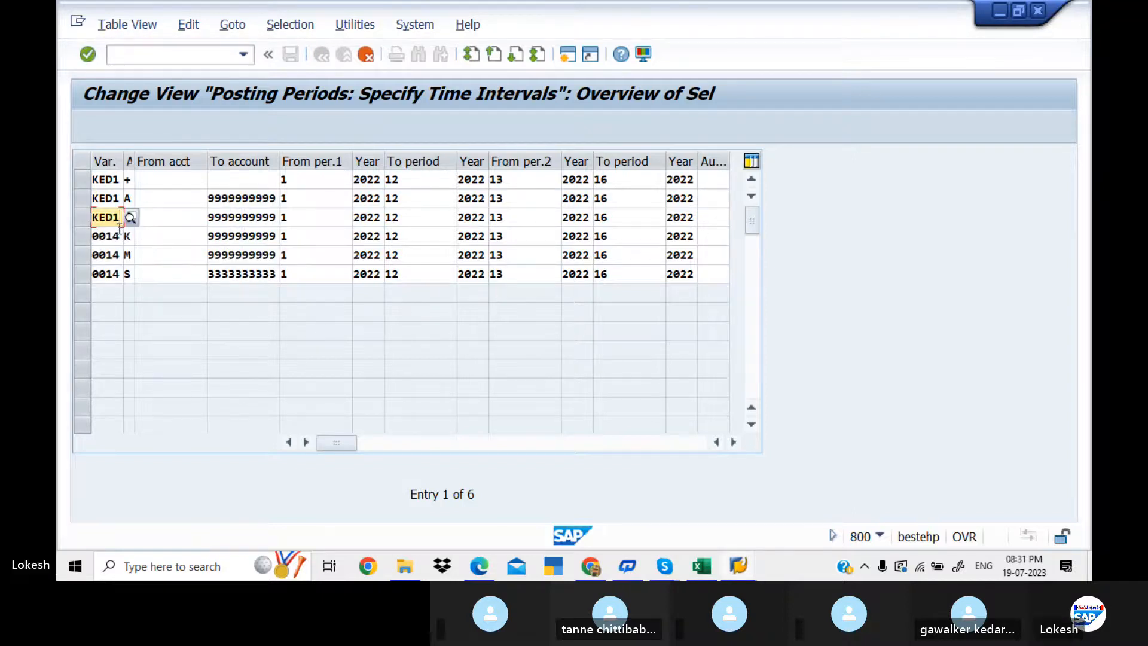
left_click(120, 235)
key("BackSpace")
key("BackSpace")
key("BackSpace")
key("BackSpace")
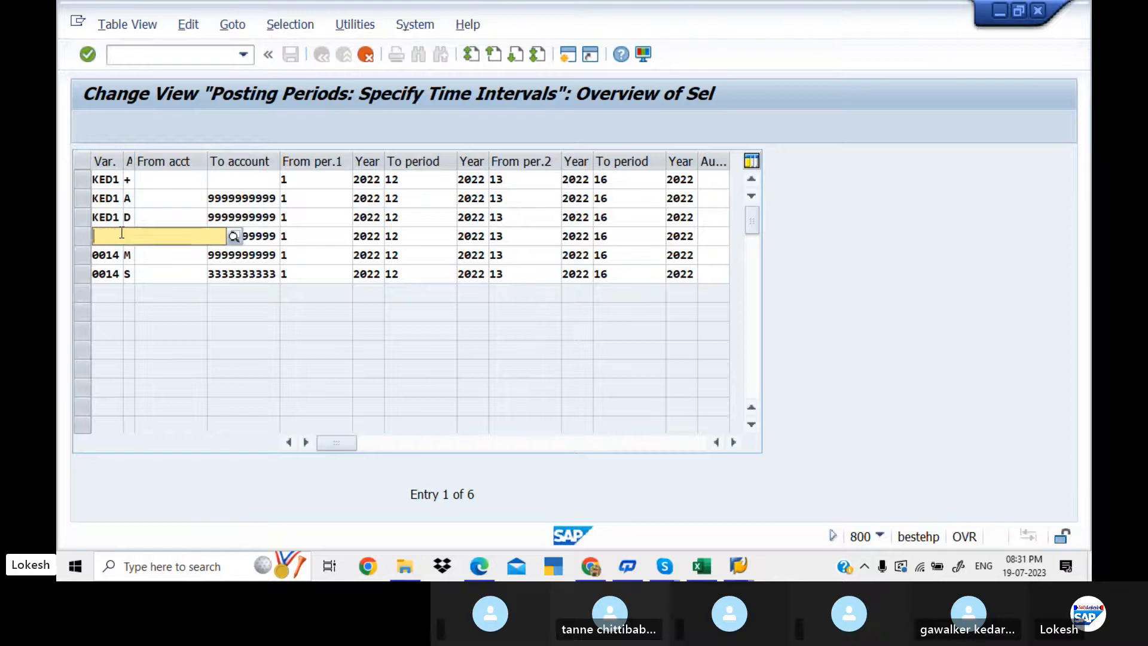
type("KED1")
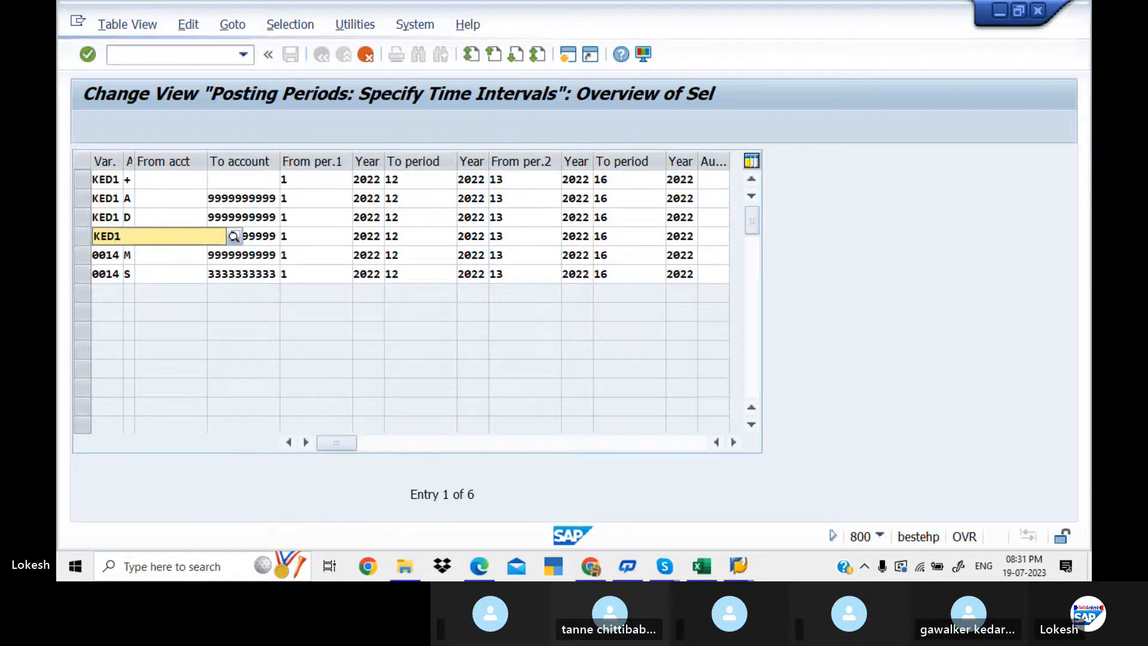
left_click(130, 263)
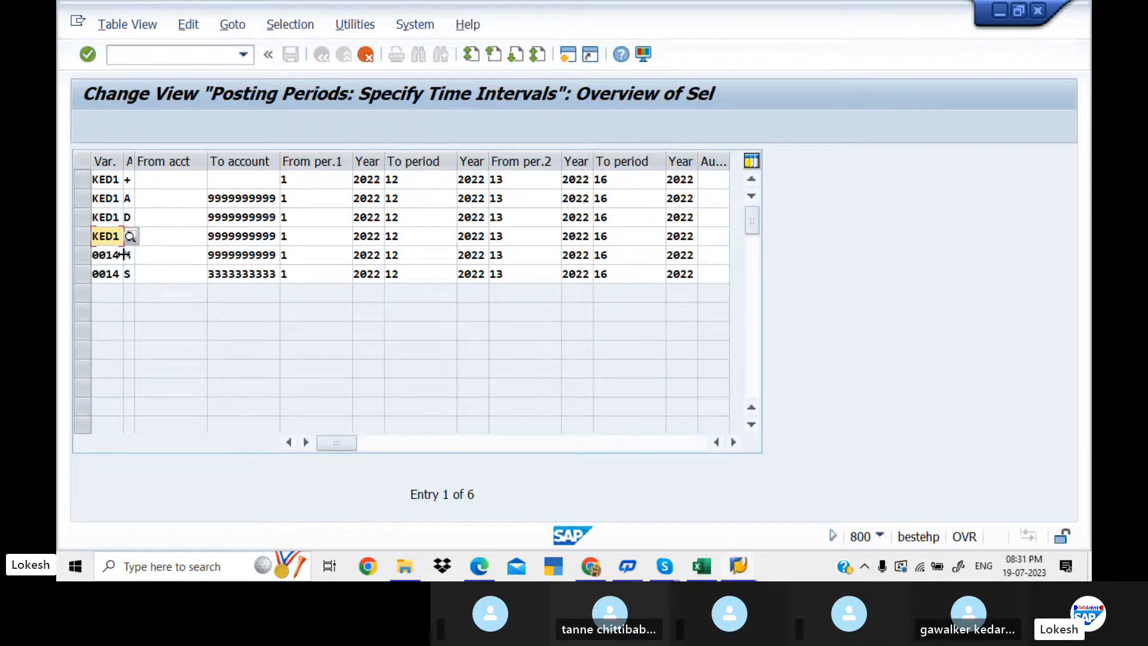
Set the variant of the copied account type M row to KED1
left_click(123, 254)
key("BackSpace")
key("BackSpace")
key("BackSpace")
key("BackSpace")
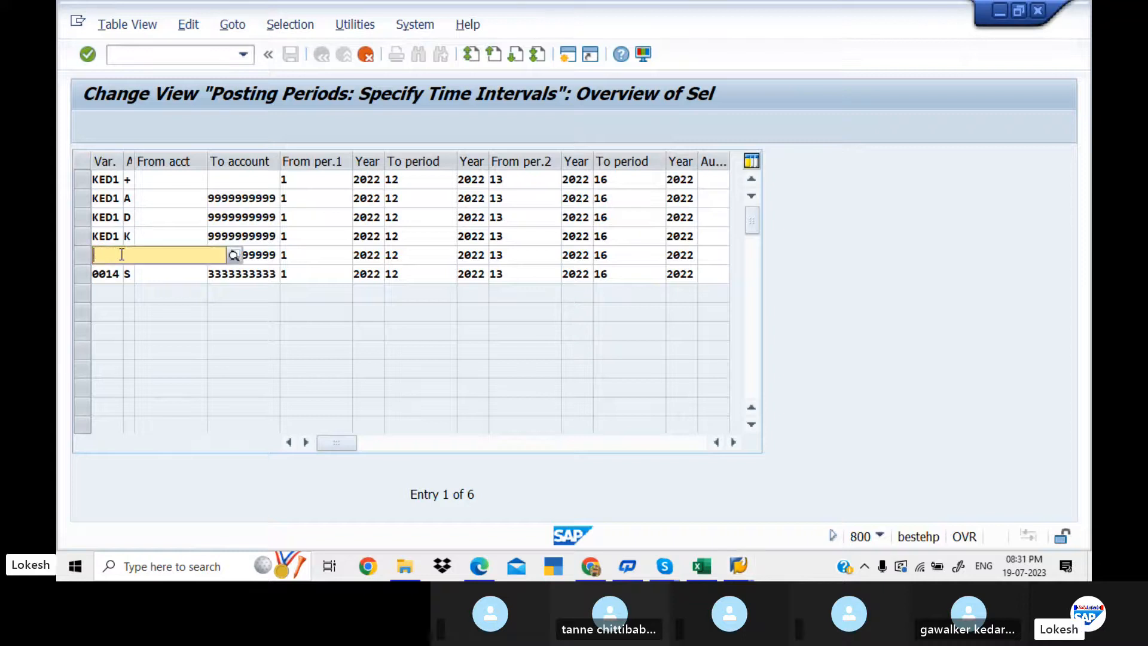
type("KED1")
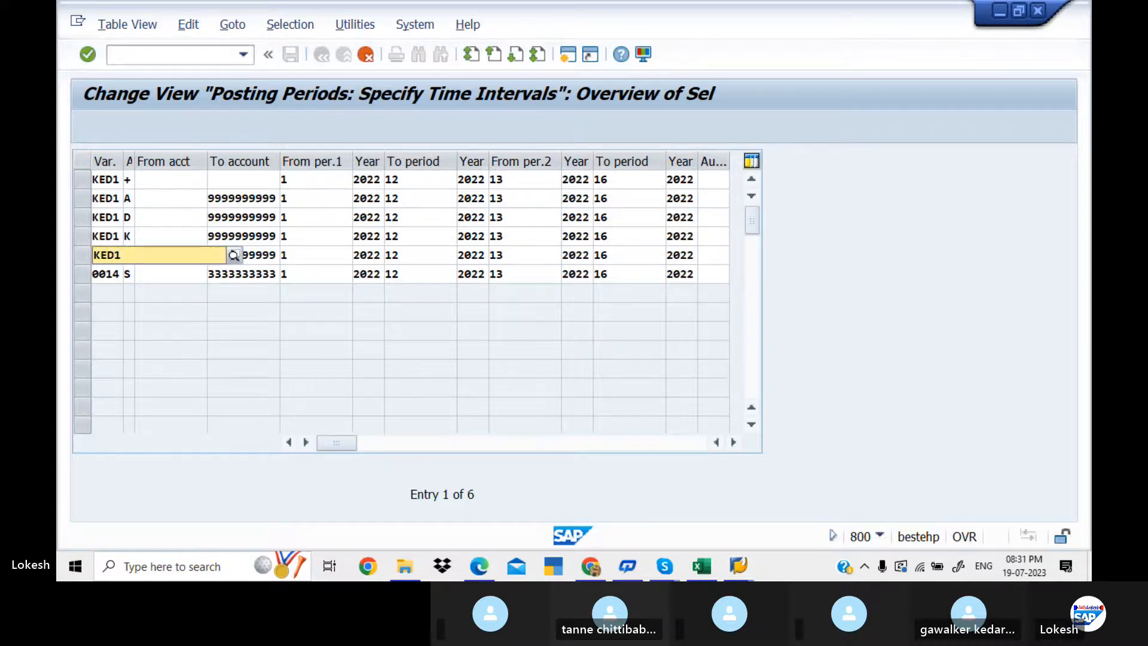
left_click(142, 289)
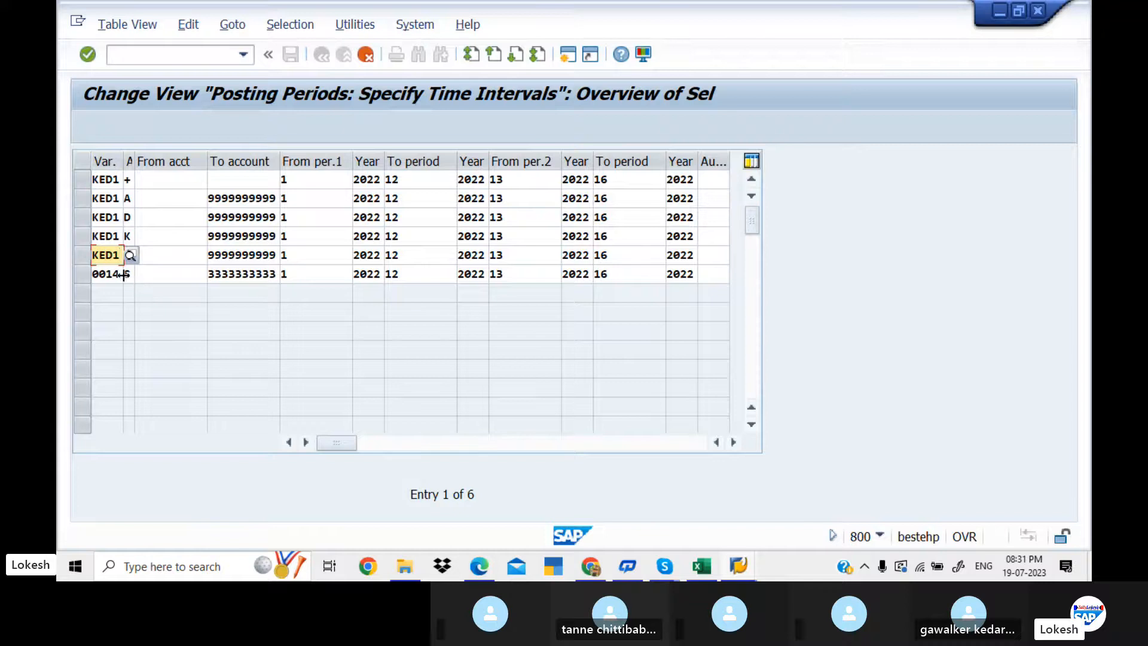
type("M")
Set the variant of the copied account type S row to KED1
left_click(123, 274)
key("BackSpace")
key("BackSpace")
key("BackSpace")
key("BackSpace")
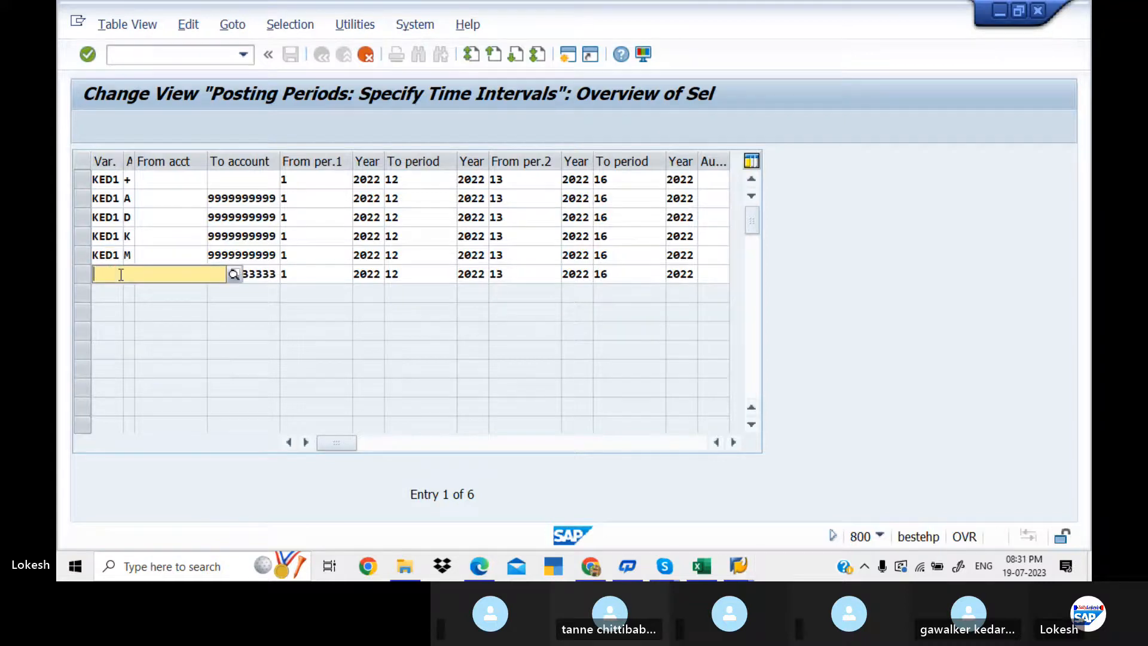
type("KED1")
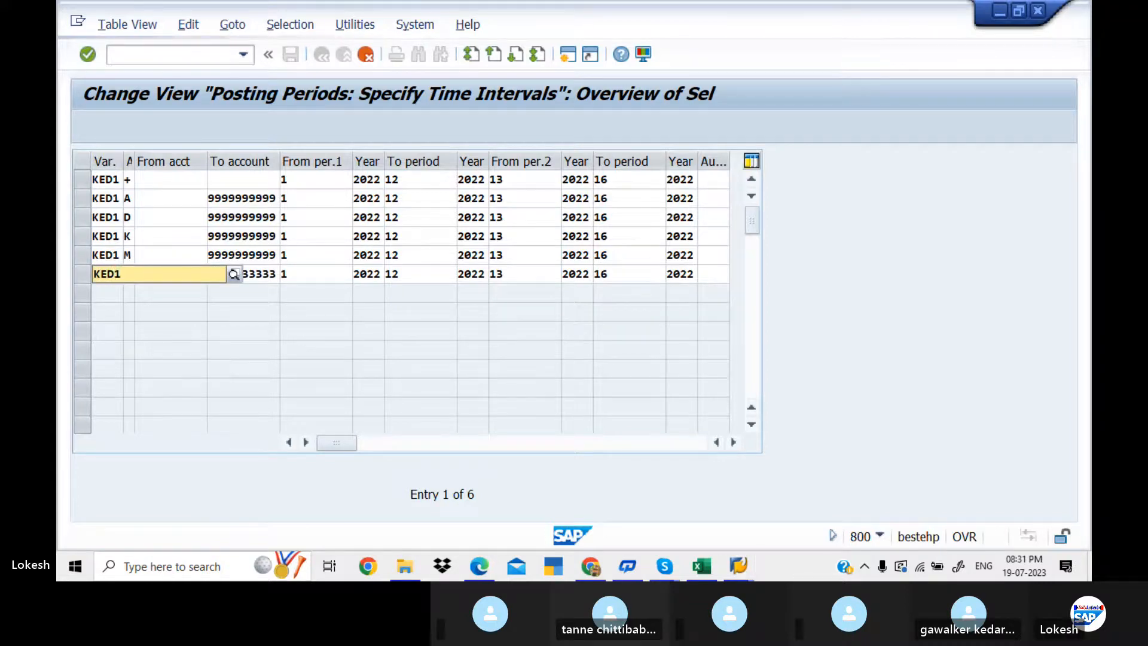
left_click(156, 306)
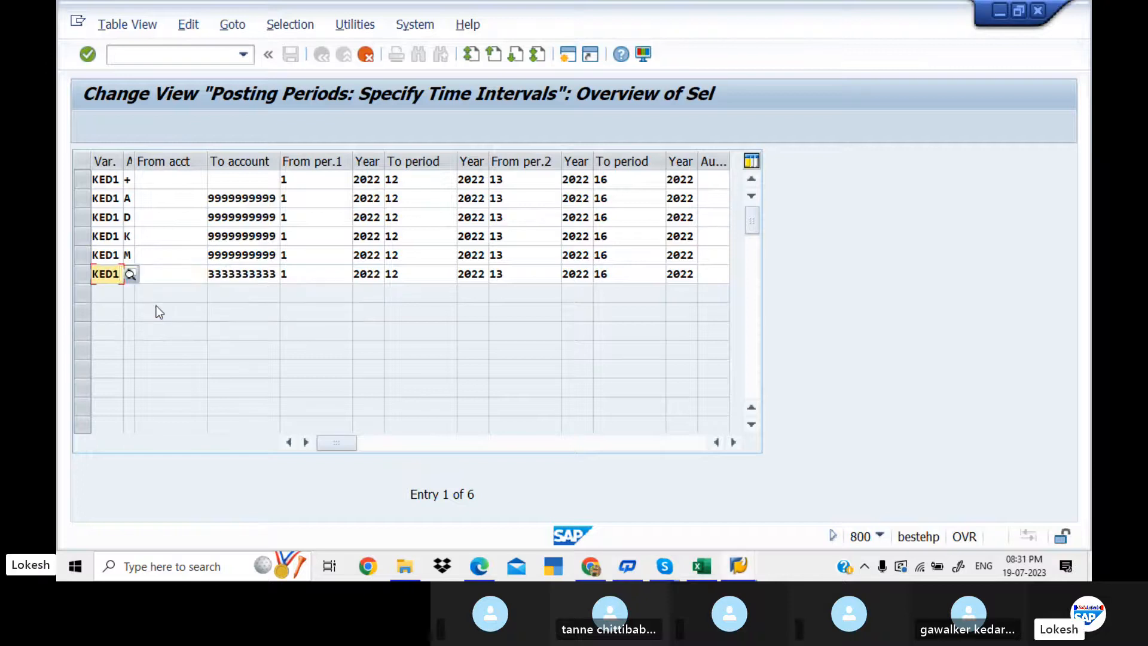
type("S")
Set the year of From per.1 to 2023 in the KED1 rows for account types +, A and D
left_click(317, 178)
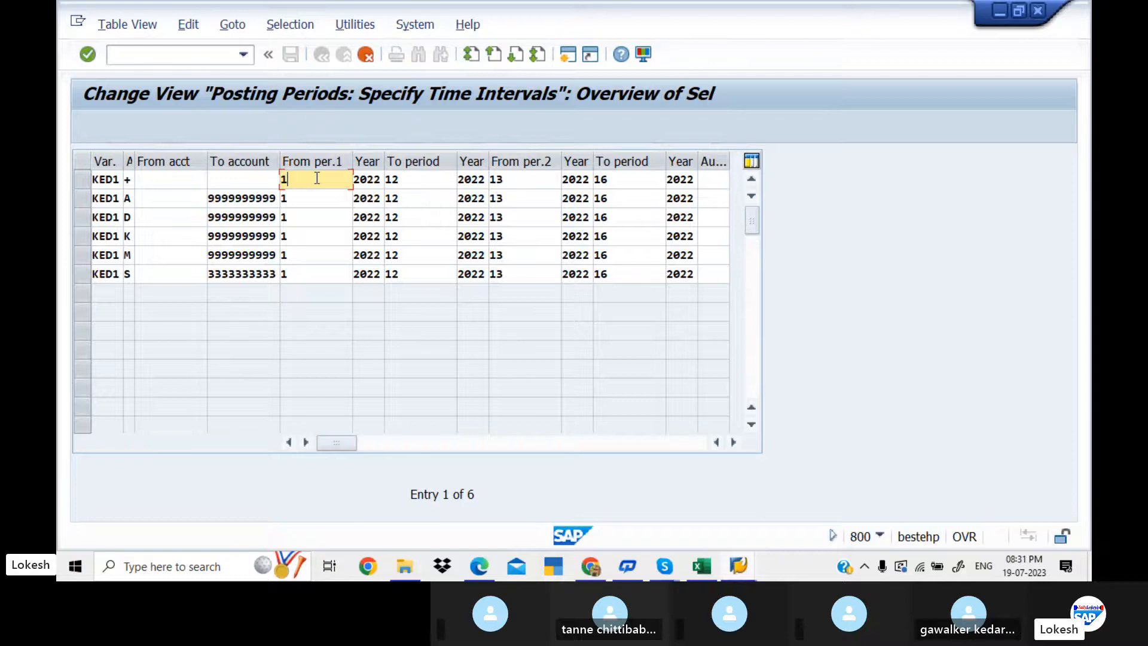
left_click(381, 179)
key("BackSpace")
type("3")
key("Down")
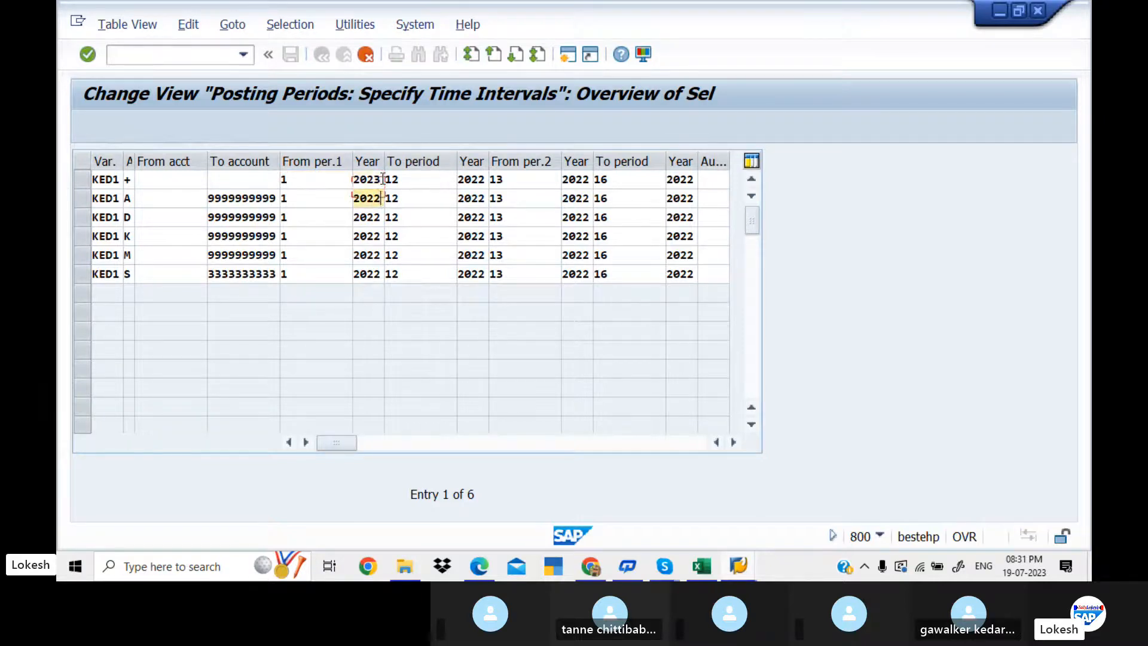
key("BackSpace")
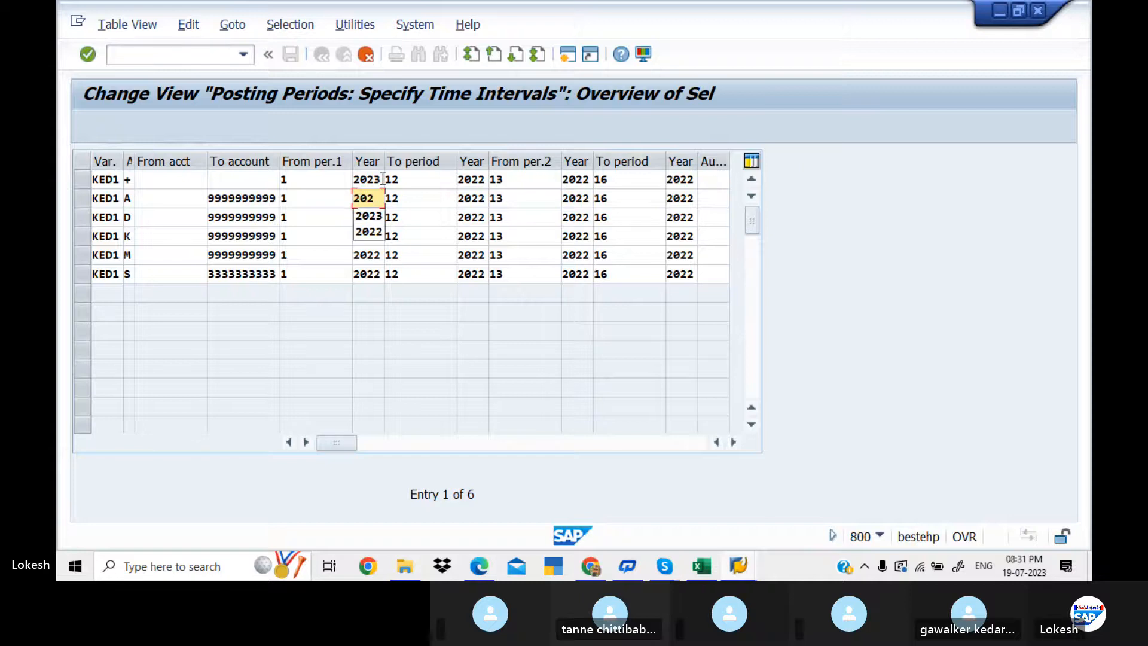
type("3")
key("BackSpace")
type("3")
key("Down")
key("BackSpace")
type("3")
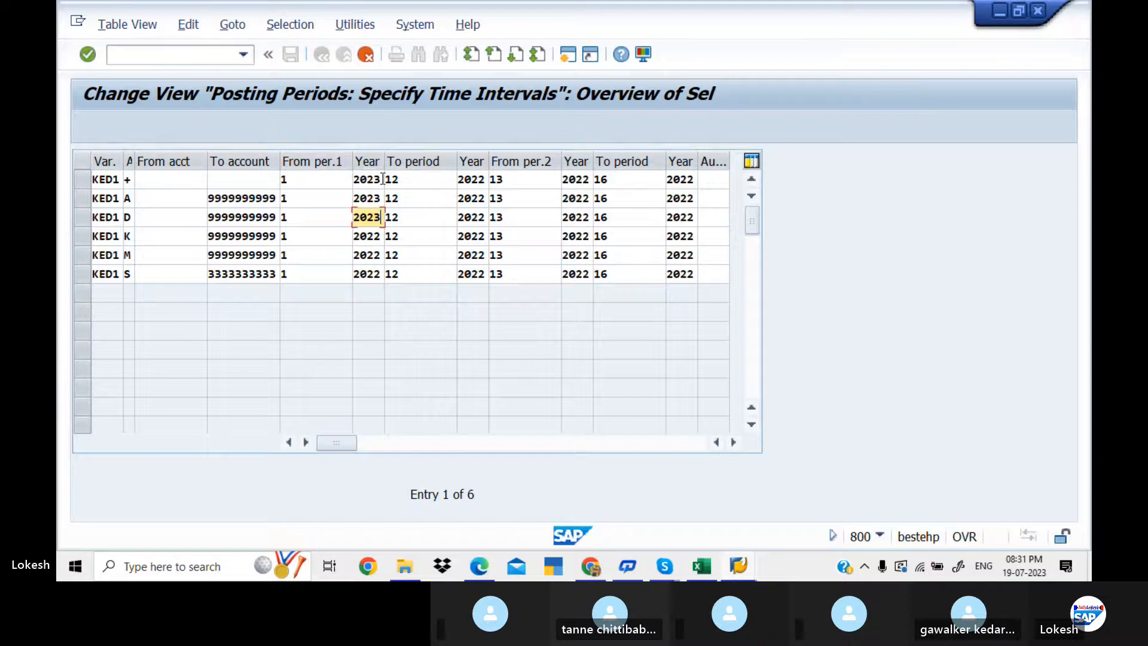
Set the year of From per.1 to 2023 in the KED1 rows for account types K and M
key("Down")
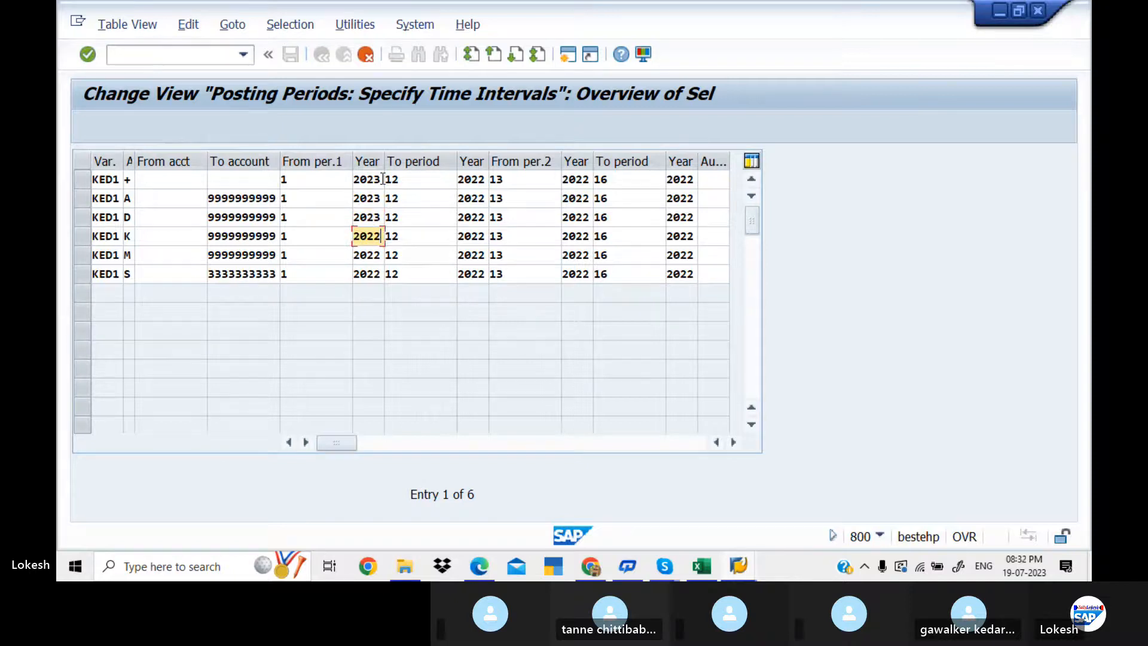
key("BackSpace")
type("3")
key("Down")
key("BackSpace")
type("3")
key("Down")
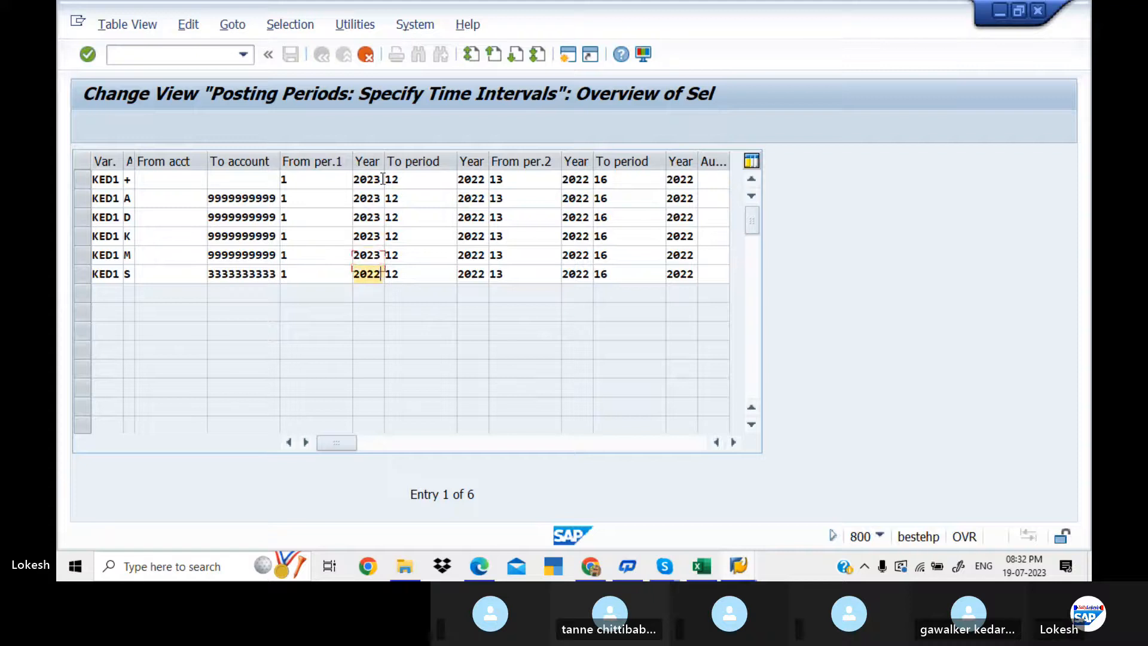
Set the From per.1 year of the KED1 S row and the first To period year of all six KED1 rows to 2023
key("BackSpace")
type("3")
left_click(485, 179)
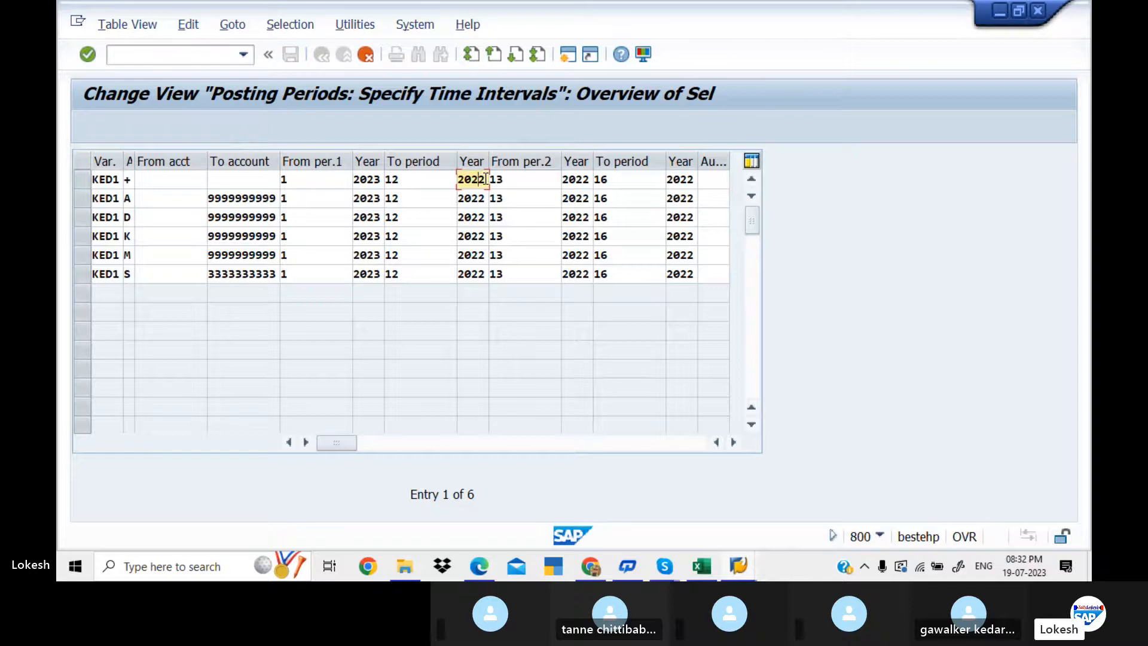
key("BackSpace")
type("3")
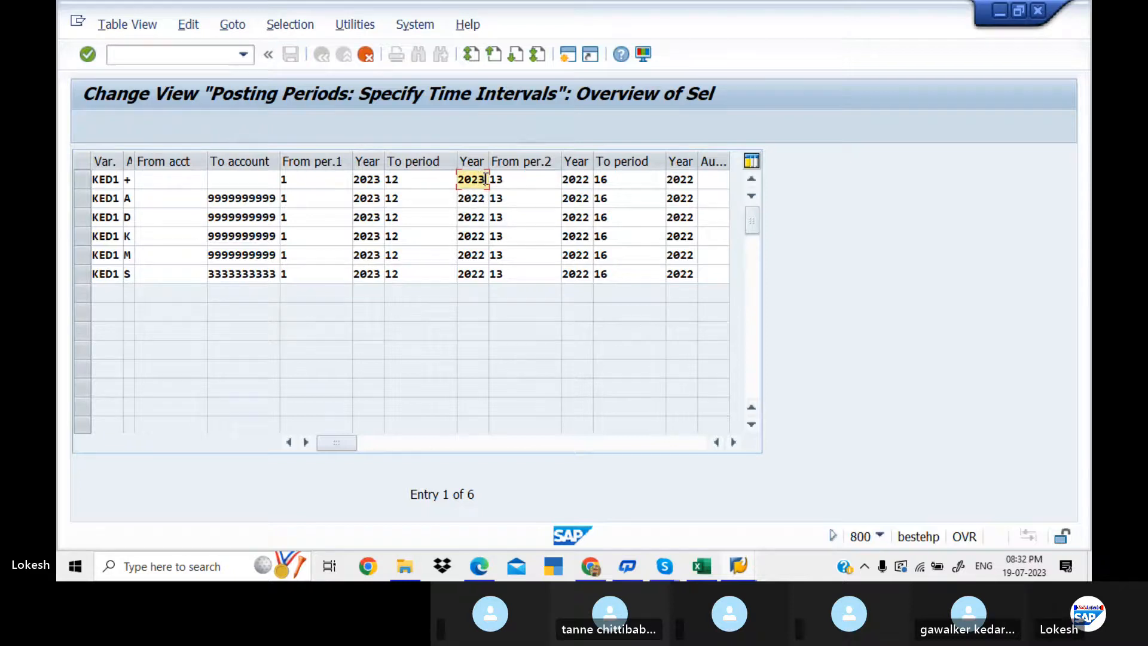
key("Down")
key("BackSpace")
type("3")
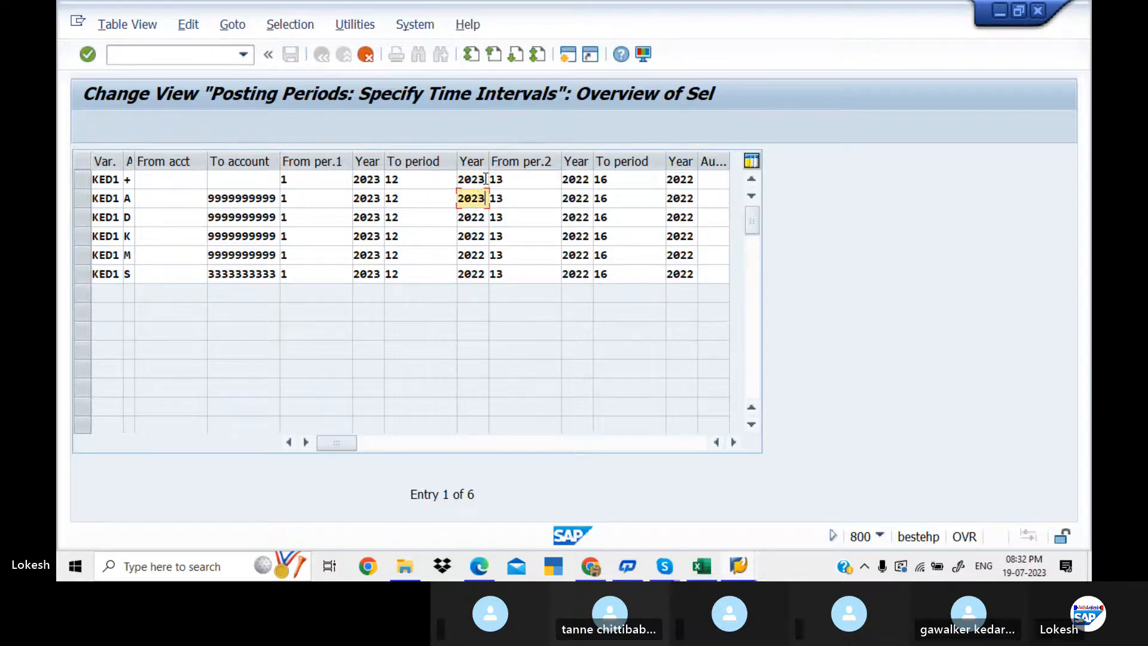
key("Down")
key("BackSpace")
type("3")
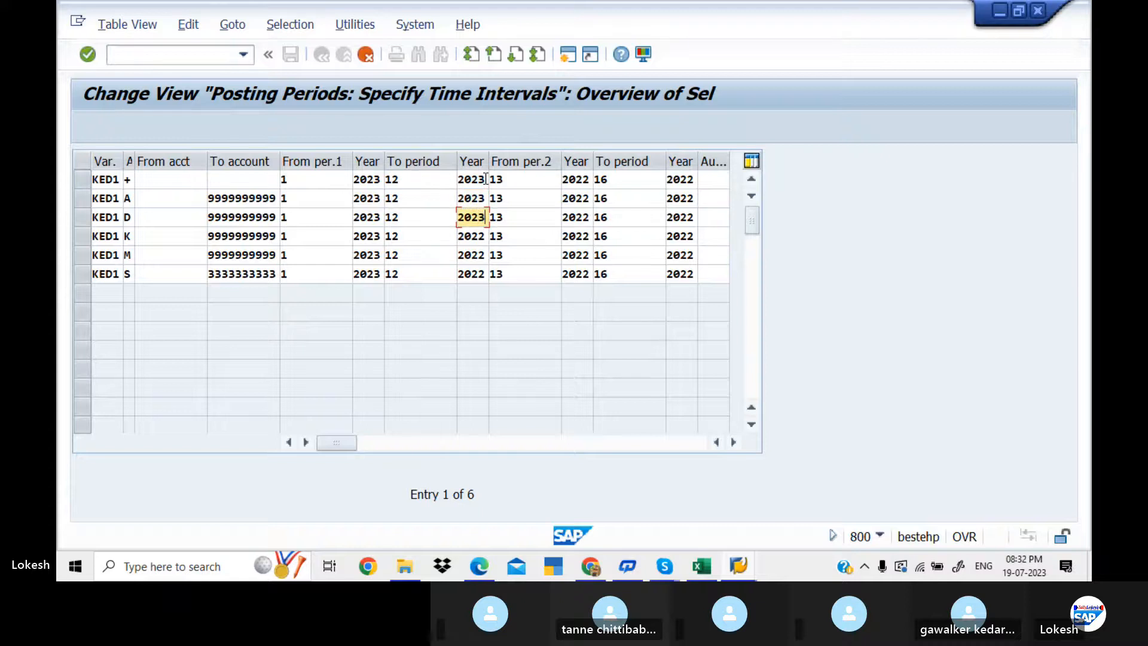
key("Down")
key("BackSpace")
type("3")
key("Down")
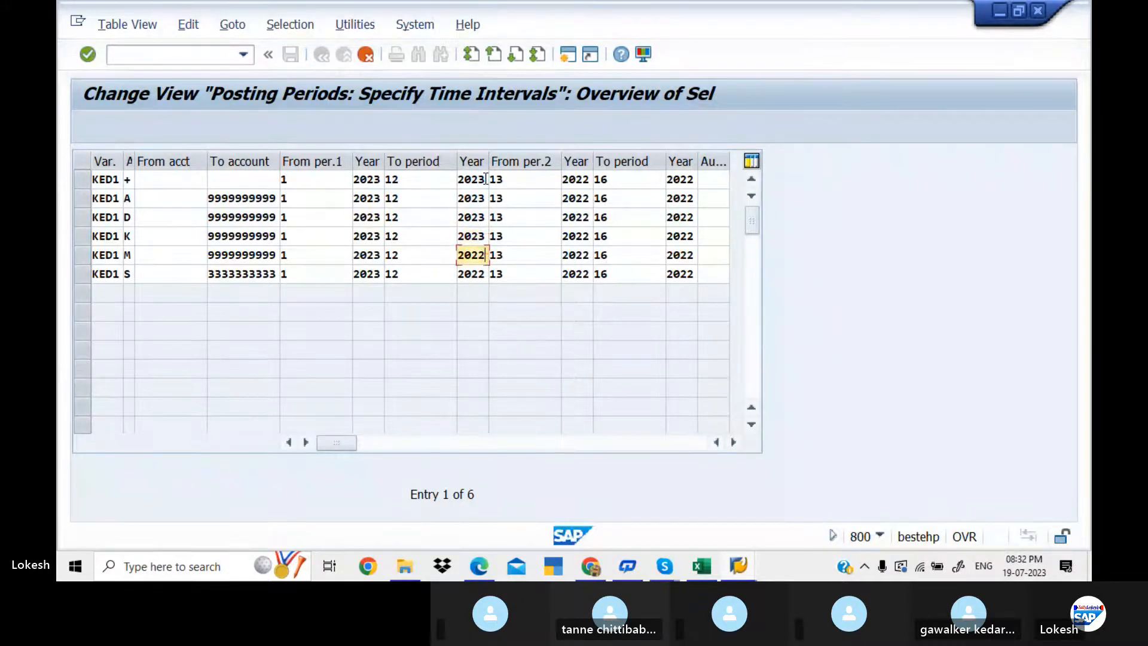
key("BackSpace")
type("3")
key("Down")
key("BackSpace")
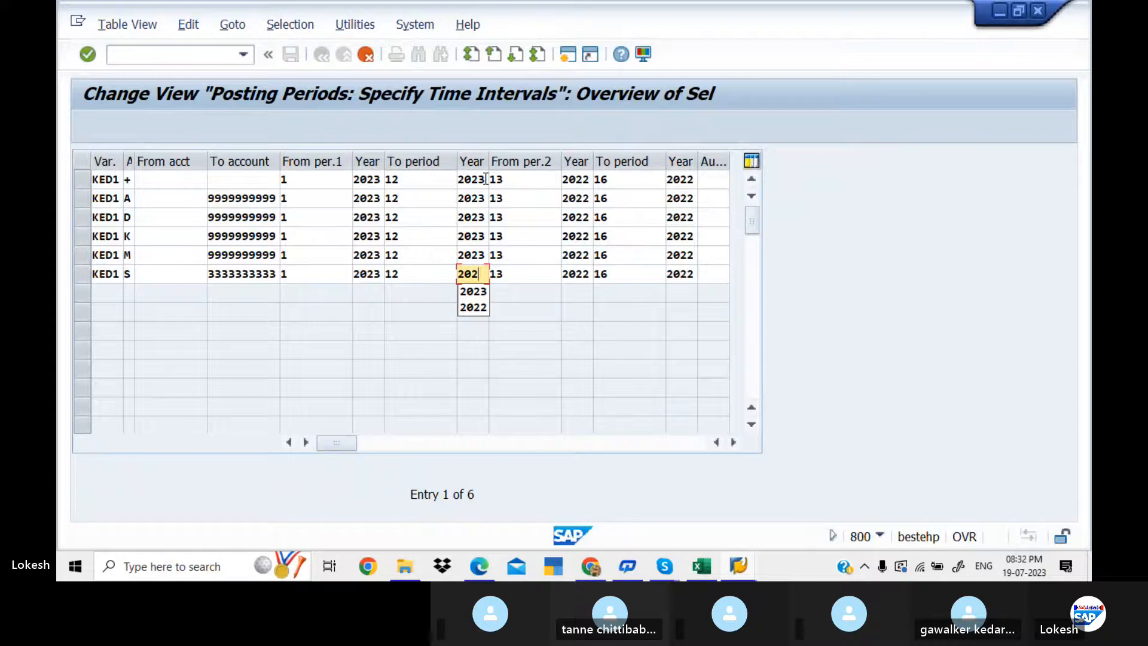
type("3")
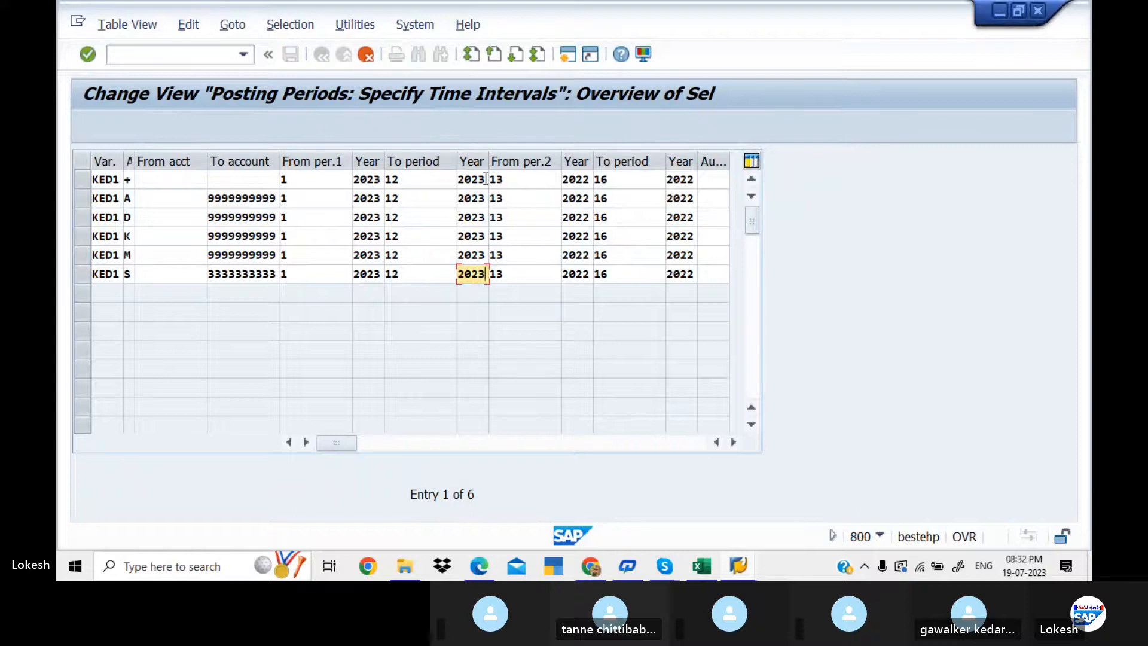
Set the year of From per.2 to 2023 in all six KED1 rows
left_click(589, 180)
key("BackSpace")
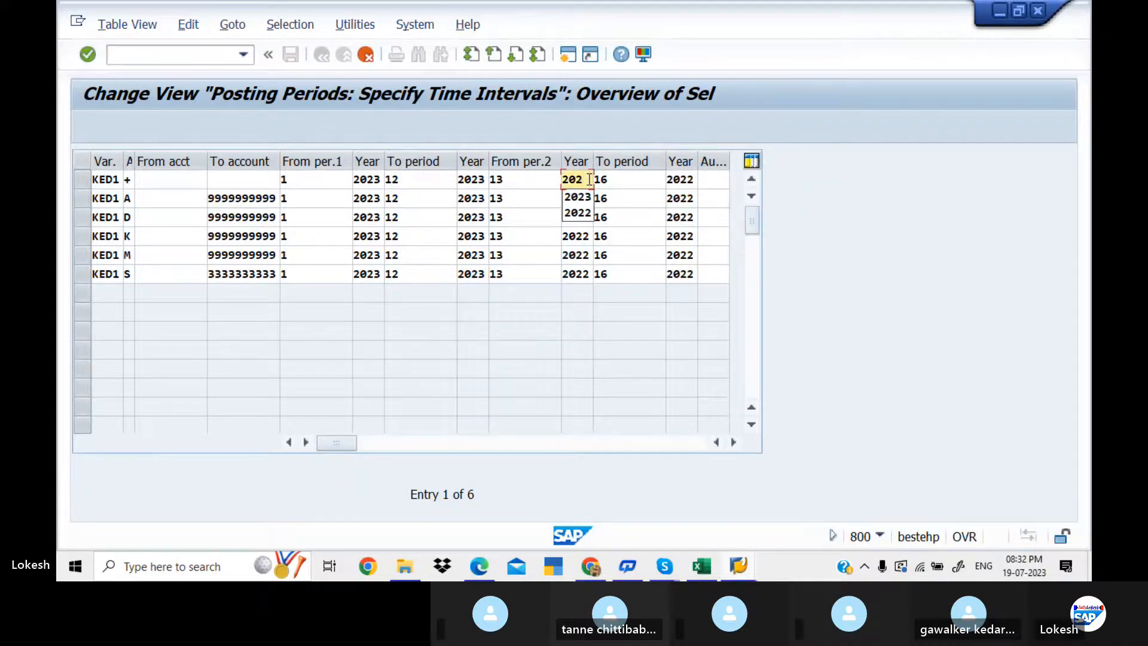
type("3")
key("Down")
key("BackSpace")
type("3")
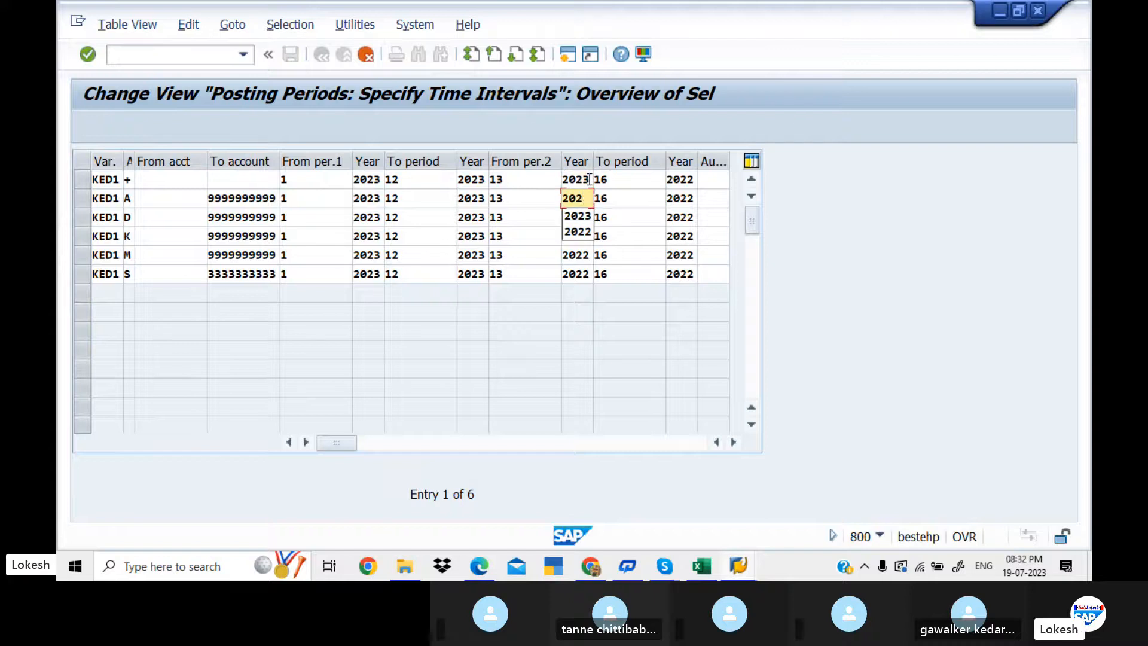
key("Down")
key("BackSpace")
type("3")
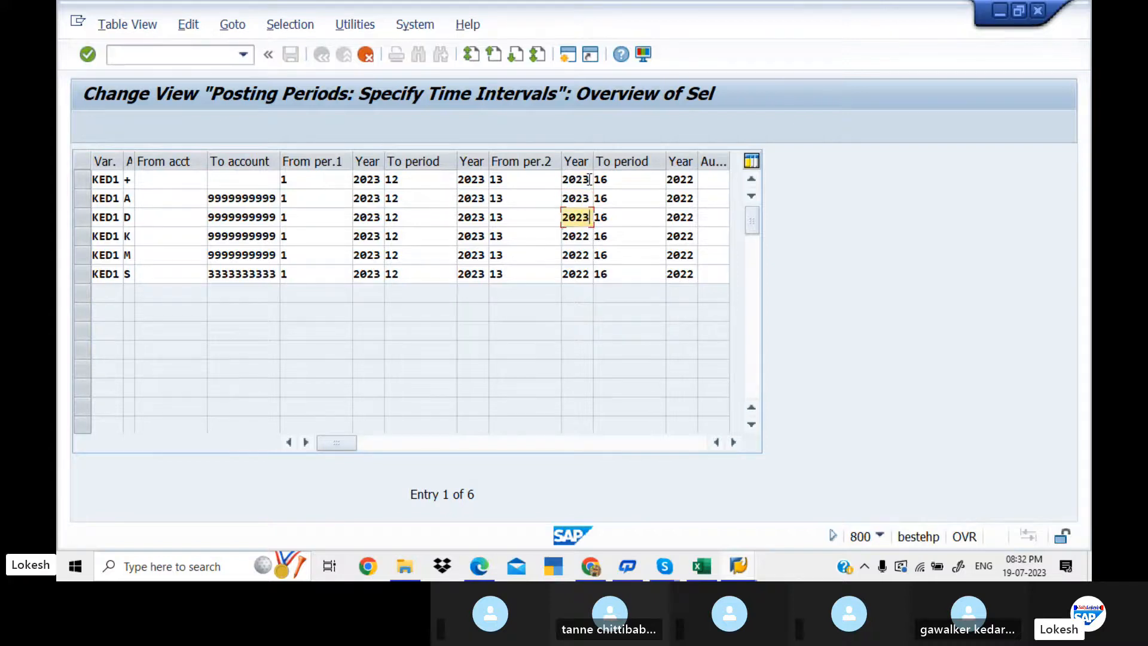
key("Down")
key("BackSpace")
type("3")
key("Down")
key("BackSpace")
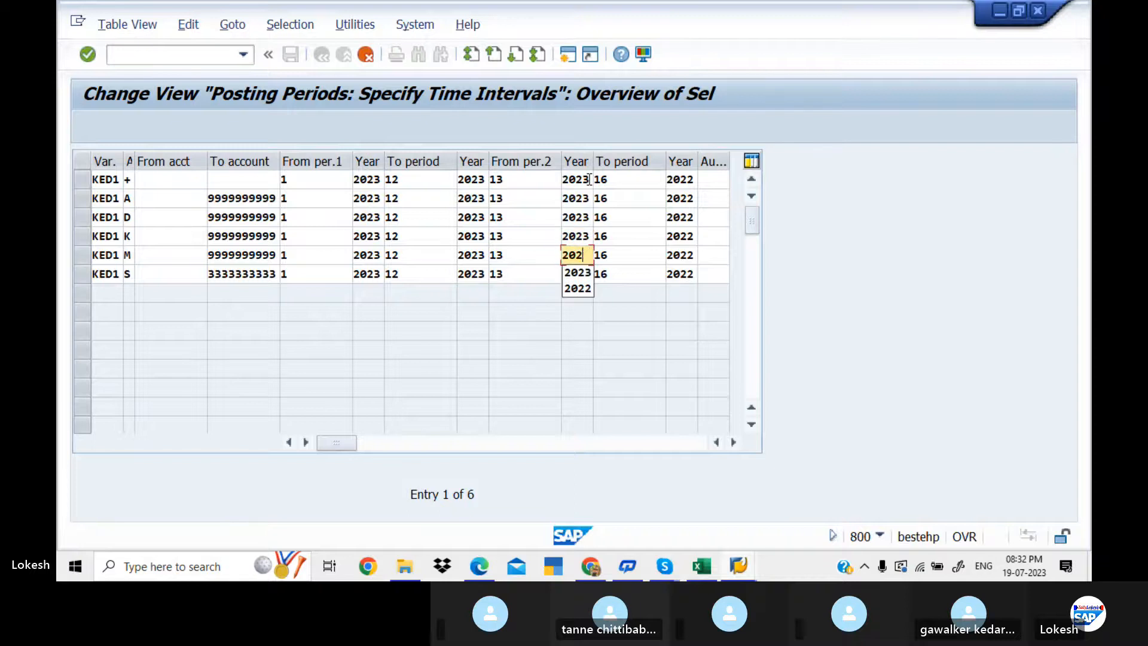
type("3")
key("Down")
key("BackSpace")
type("3")
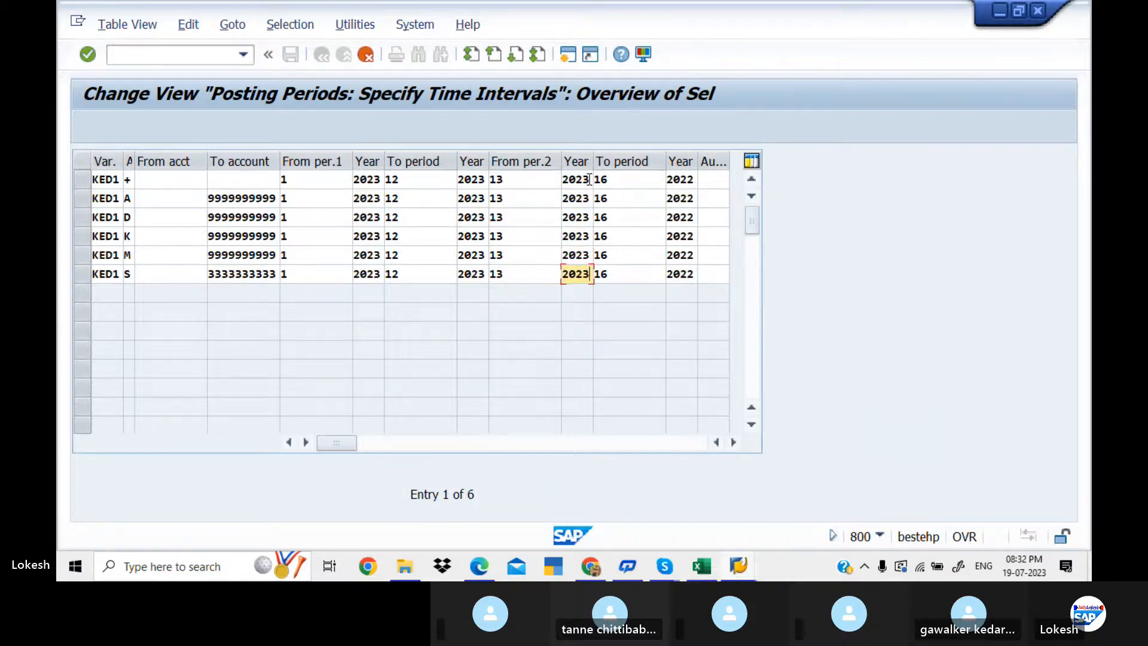
Set the year of the second To period to 2024 in all six KED1 rows
left_click(695, 179)
key("BackSpace")
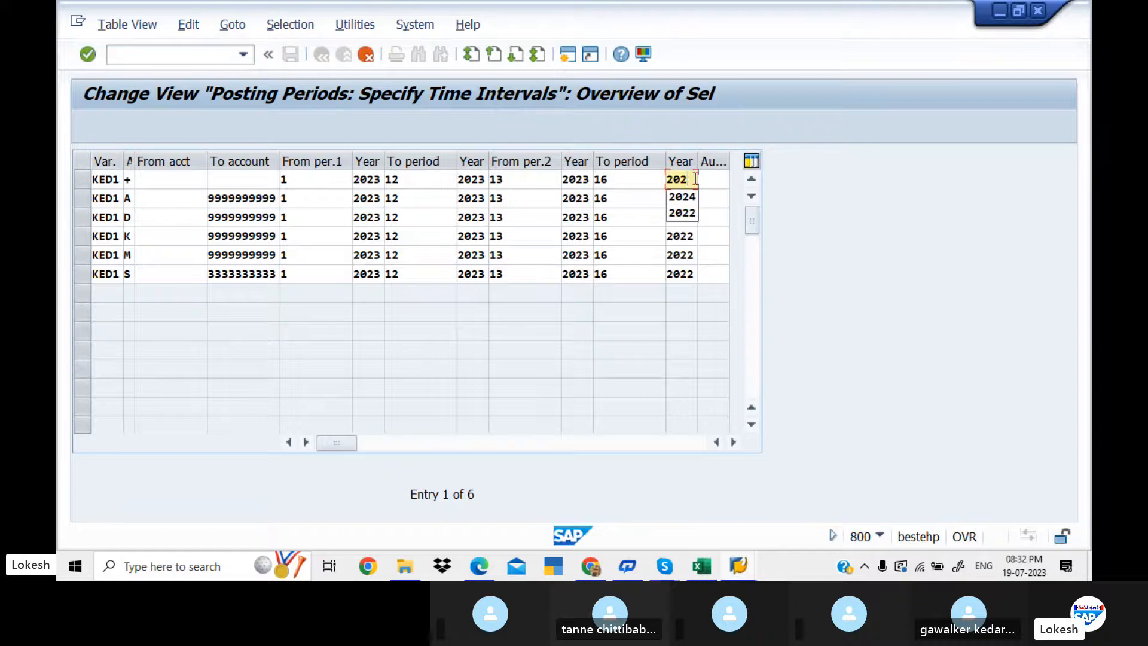
type("4")
key("Down")
key("BackSpace")
type("4")
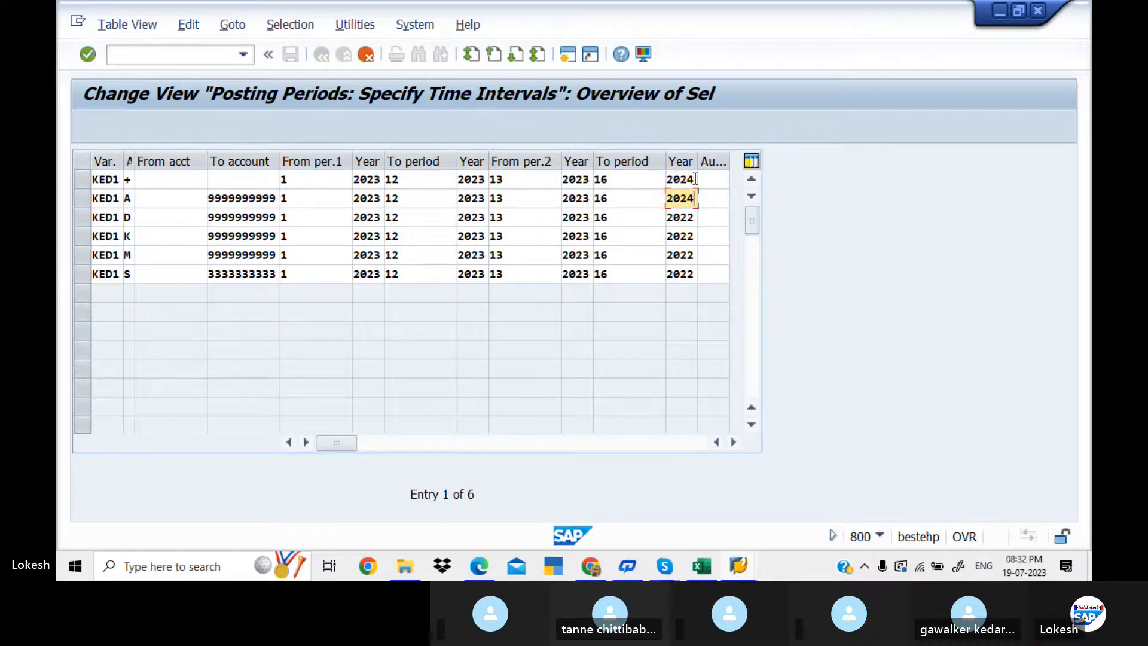
key("Down")
key("BackSpace")
type("4")
key("Down")
key("BackSpace")
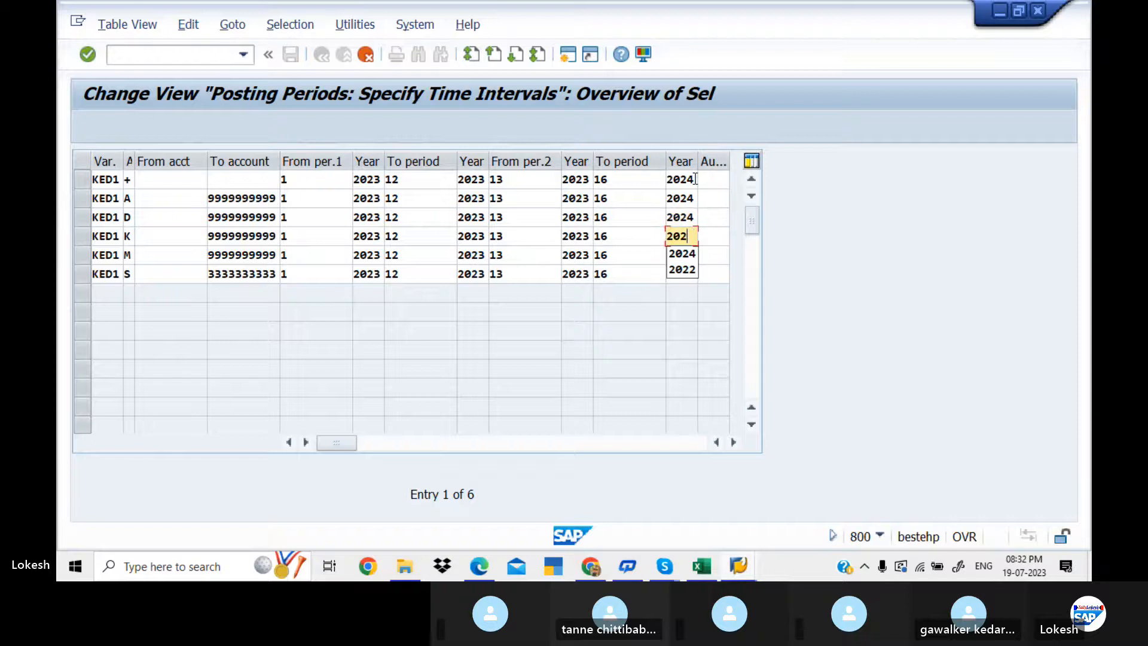
type("4")
key("Down")
key("BackSpace")
type("4")
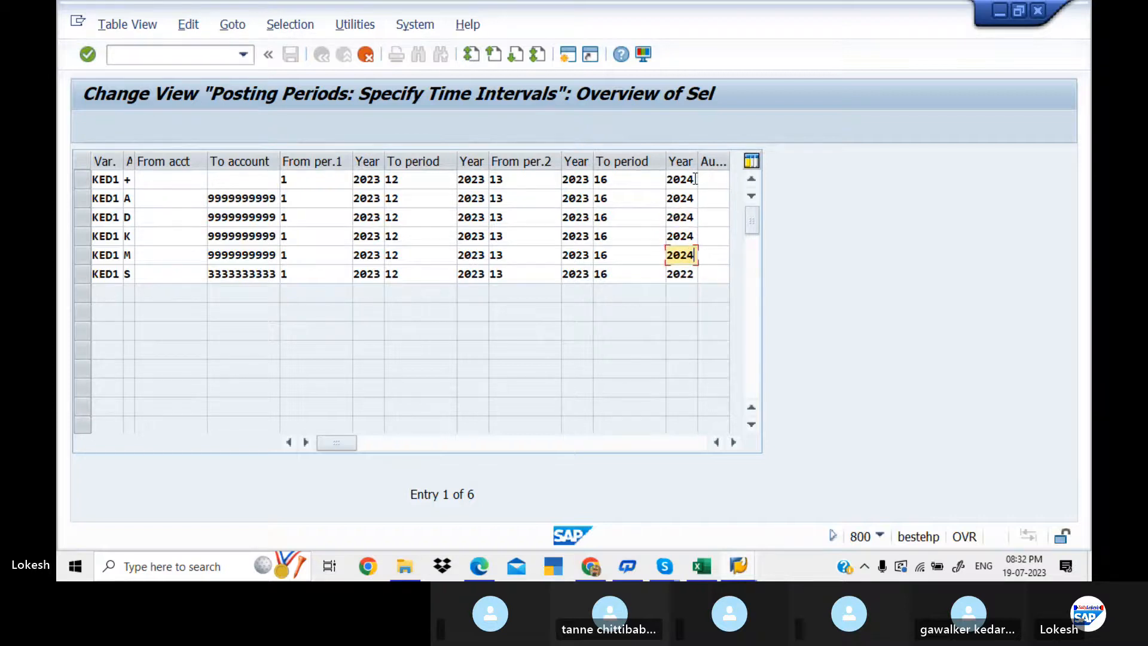
key("Down")
key("BackSpace")
type("4")
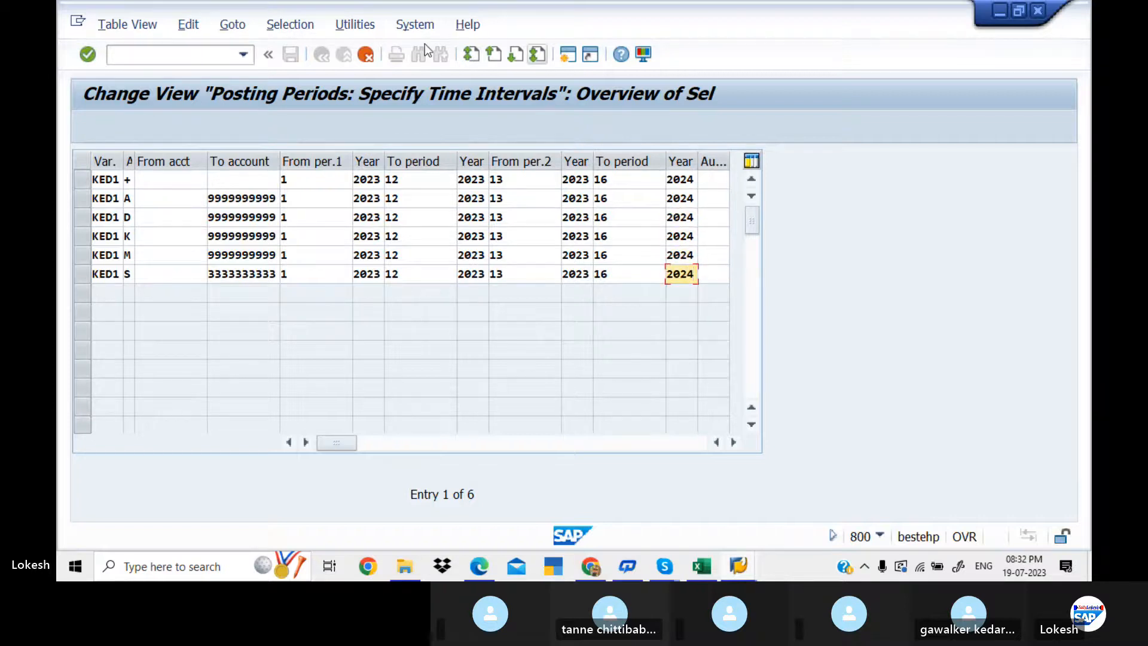
left_click(325, 177)
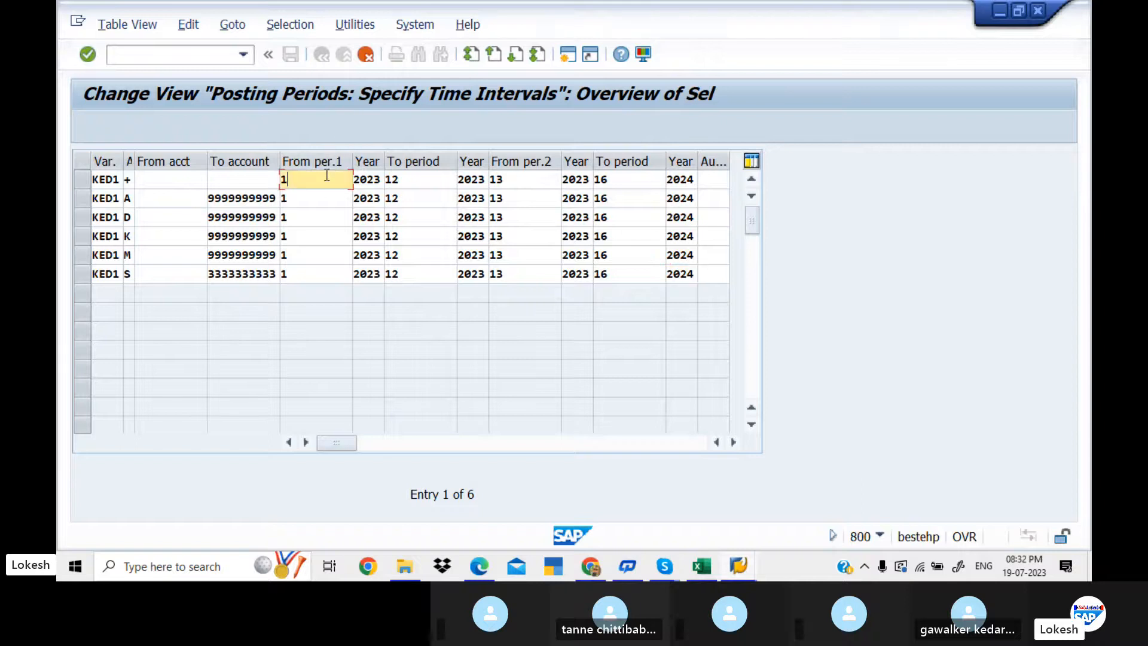
left_click(404, 177)
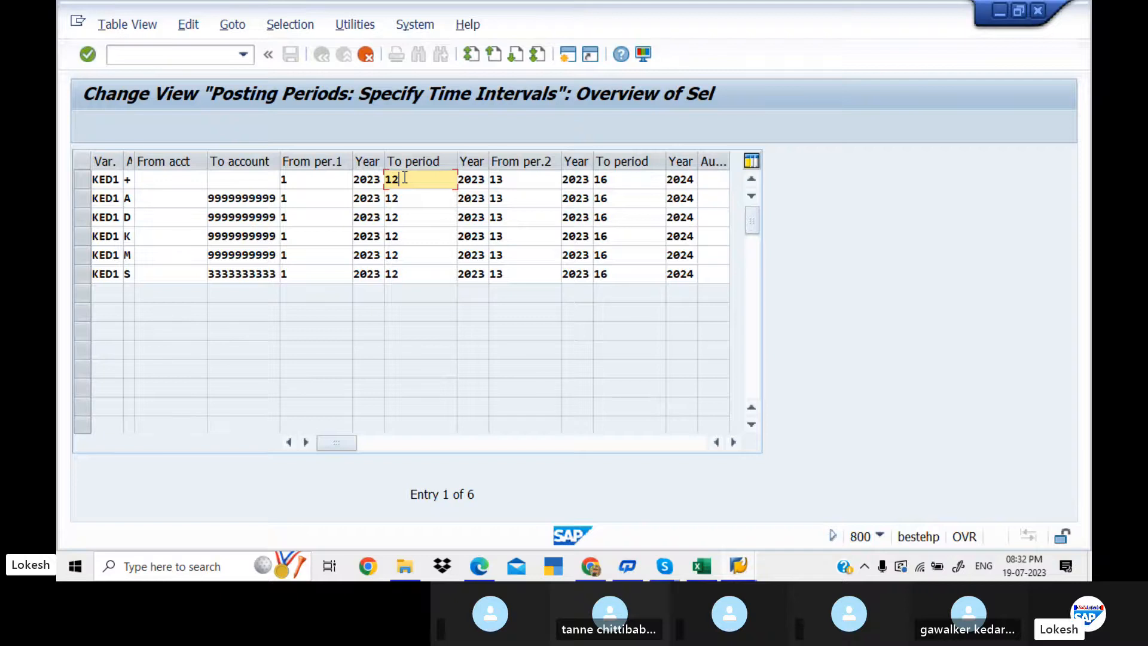
left_click(300, 181)
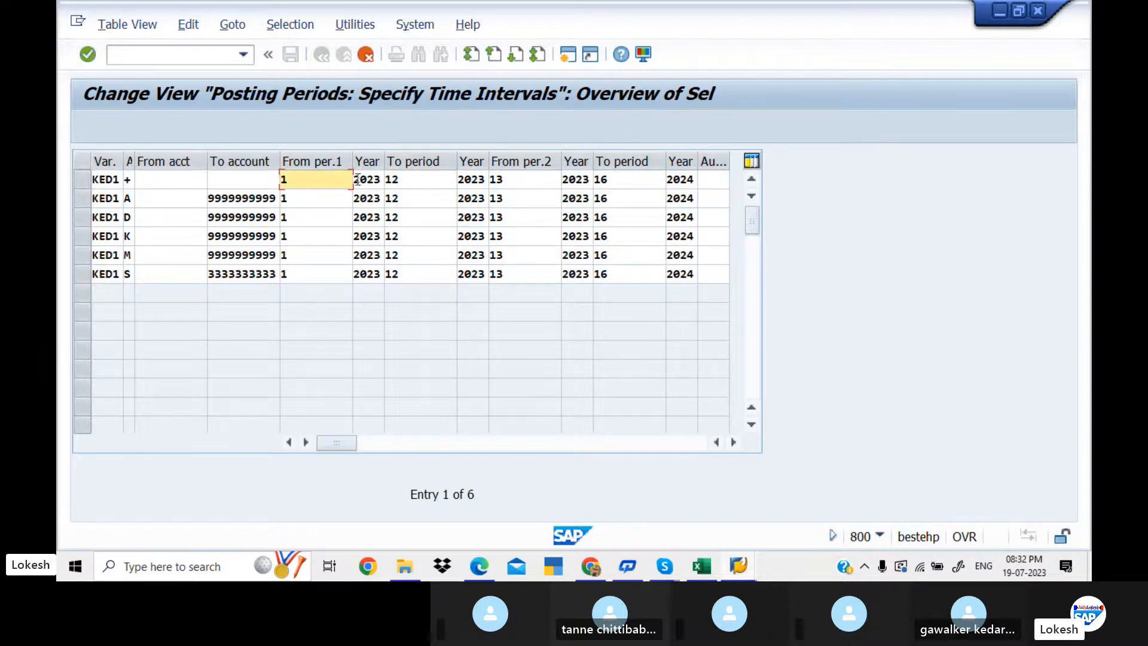
left_click(405, 182)
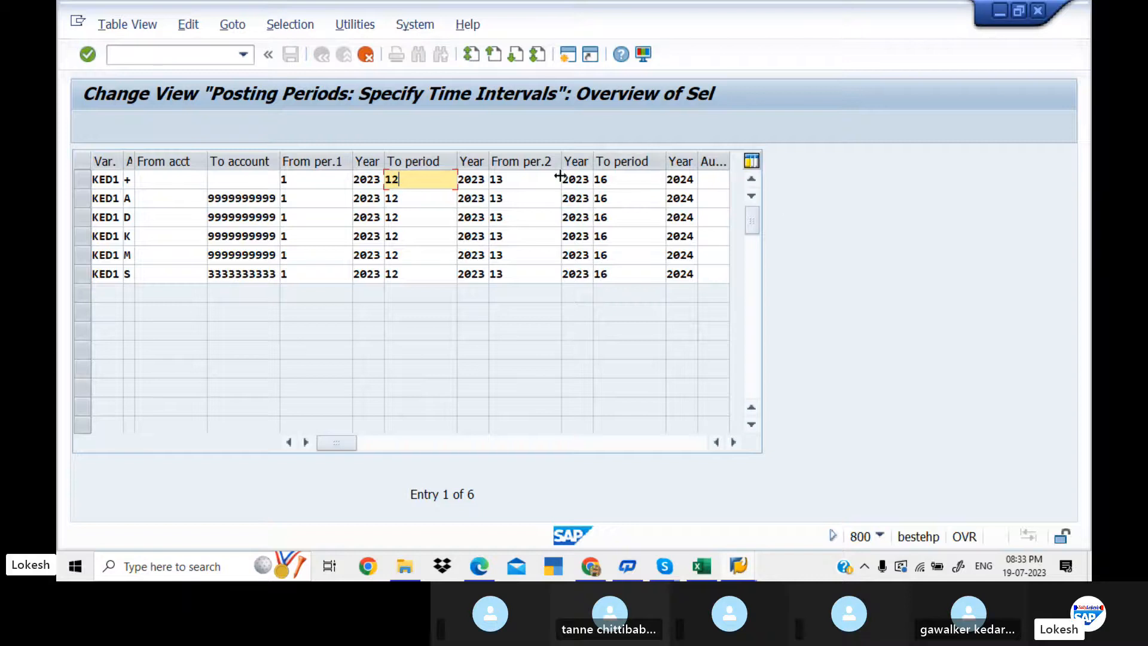
left_click(621, 178)
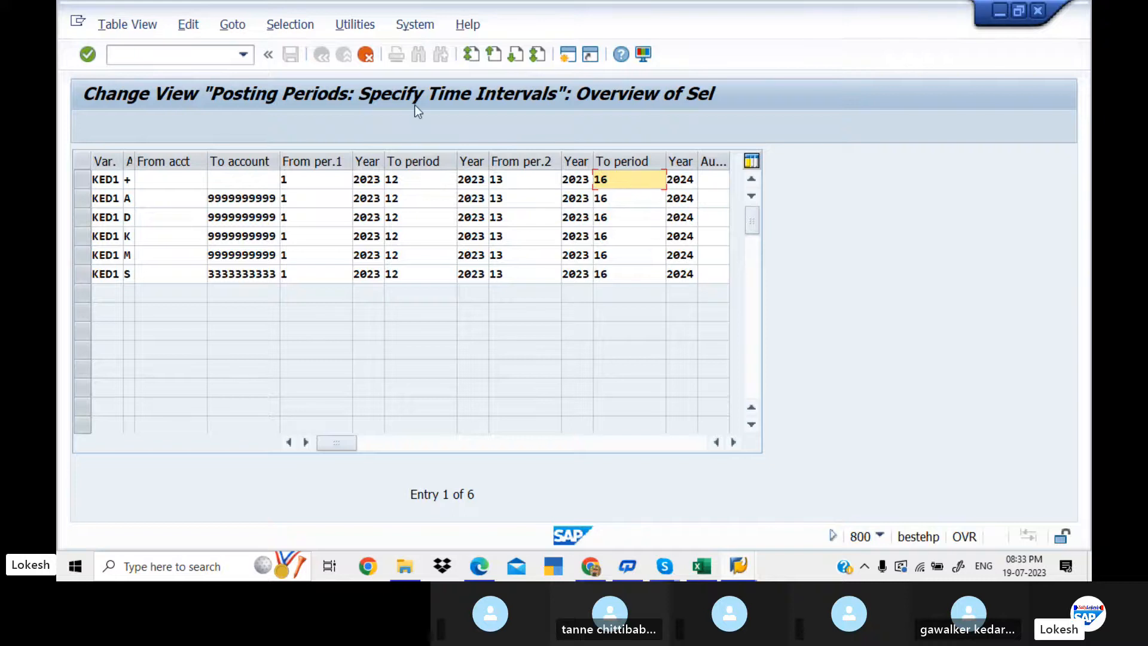
Accept the copied KED1 entries and save them under the customizing request Global Settings for Kedar PVT LTD
key("Return")
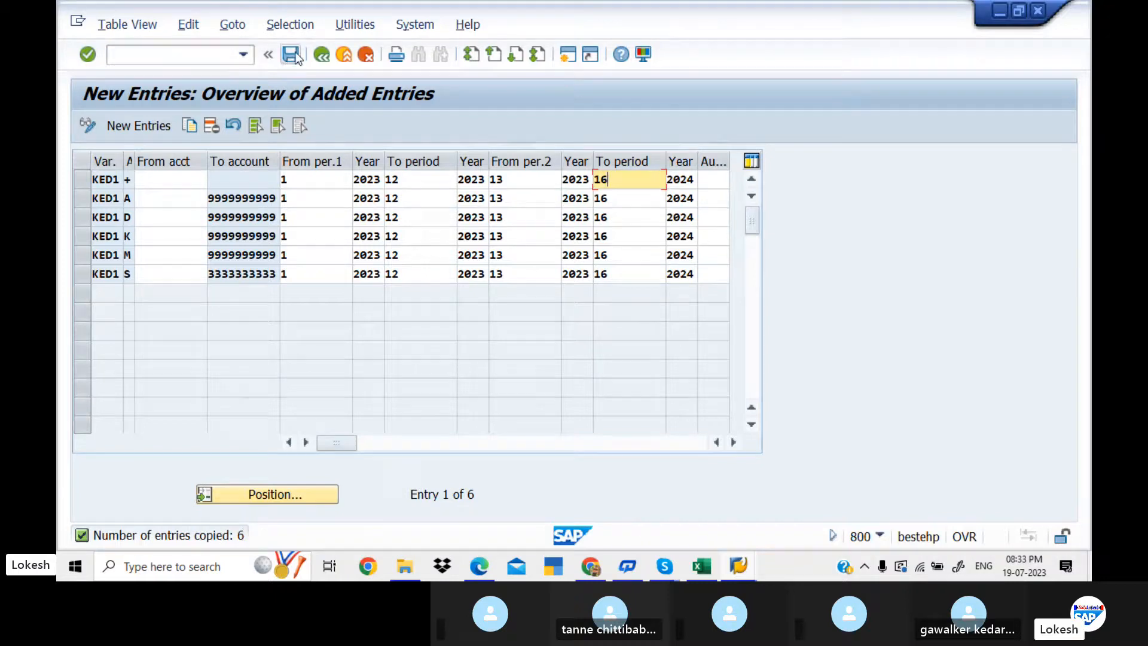
left_click(280, 55)
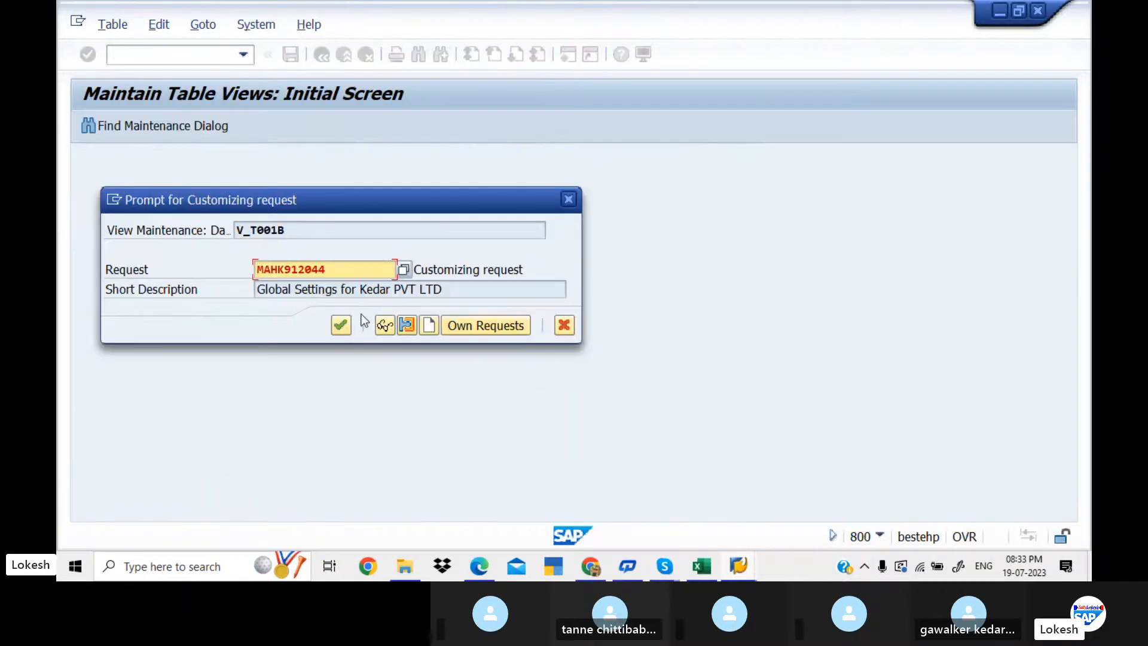
left_click(341, 326)
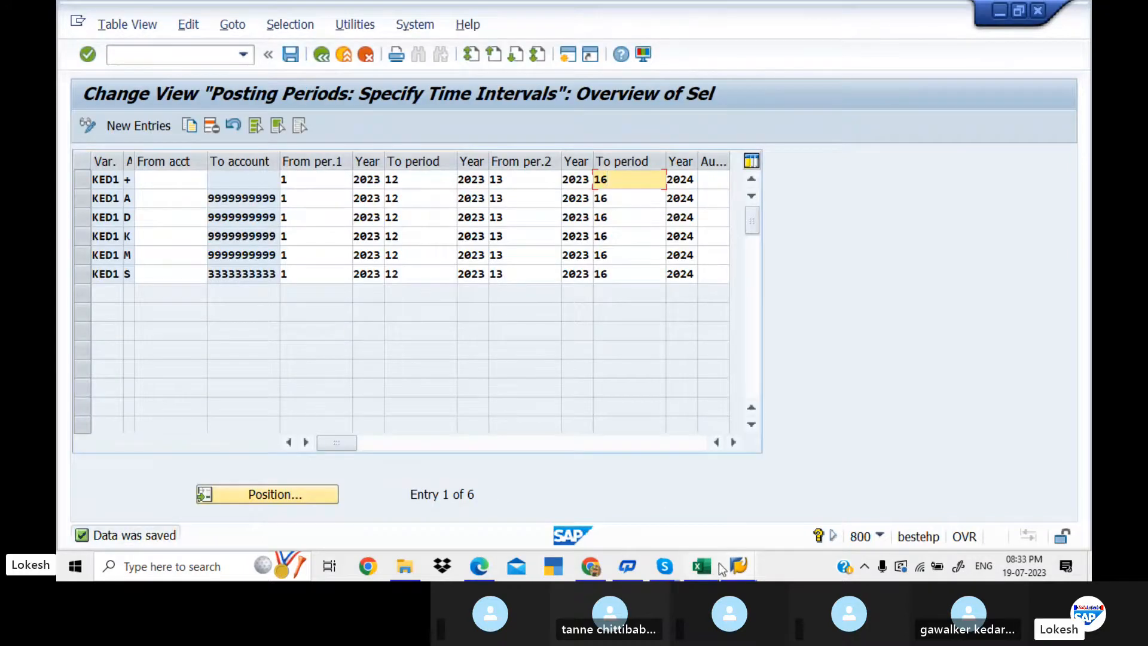
Switch to the Global Setting configuration PDF in Edge and read the section on assigning the posting period variant to the company code
left_click(487, 562)
scroll(488, 562, "down", 5)
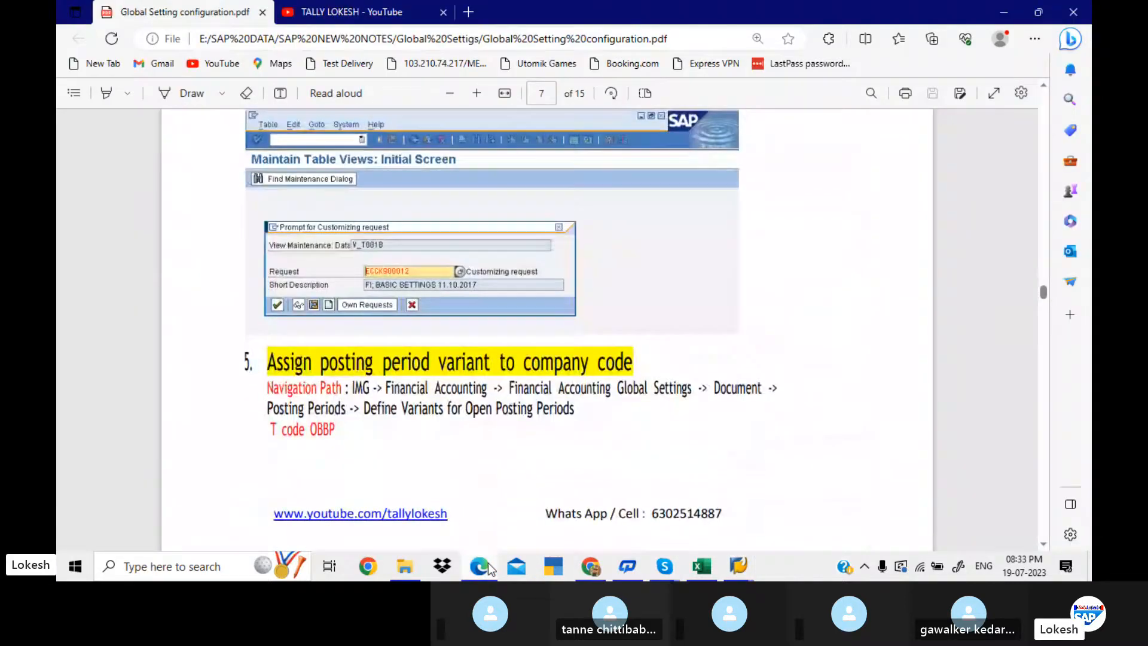
scroll(488, 562, "down", 4)
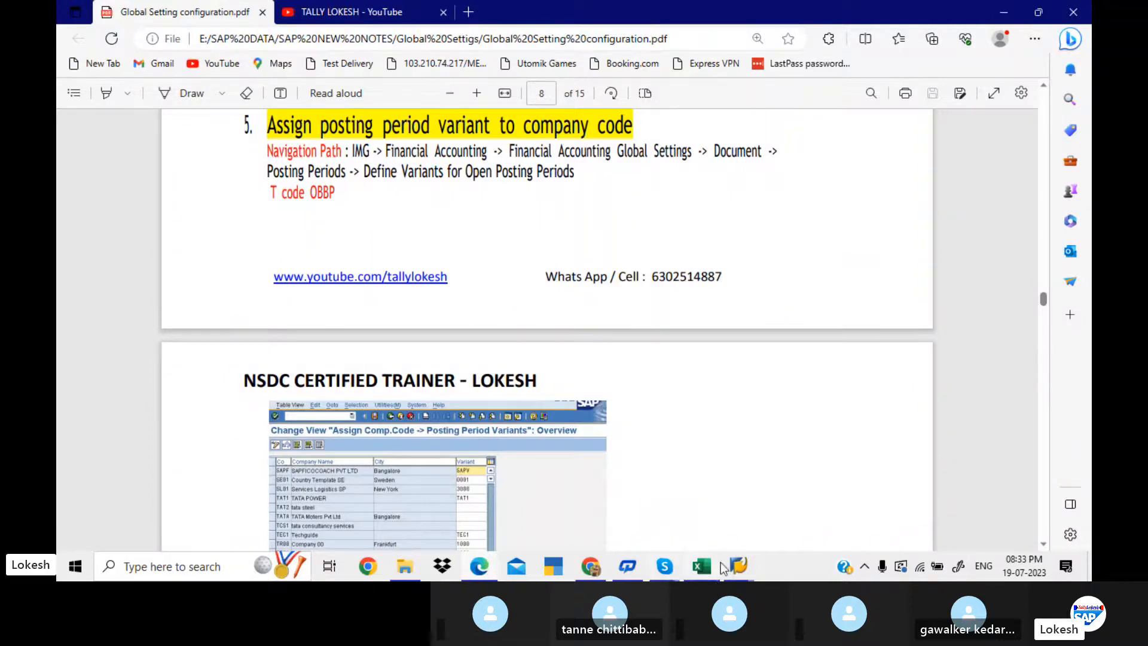
Return to the SAP session and open the assignment of posting period variants to company codes with transaction /NOBBP
left_click(739, 567)
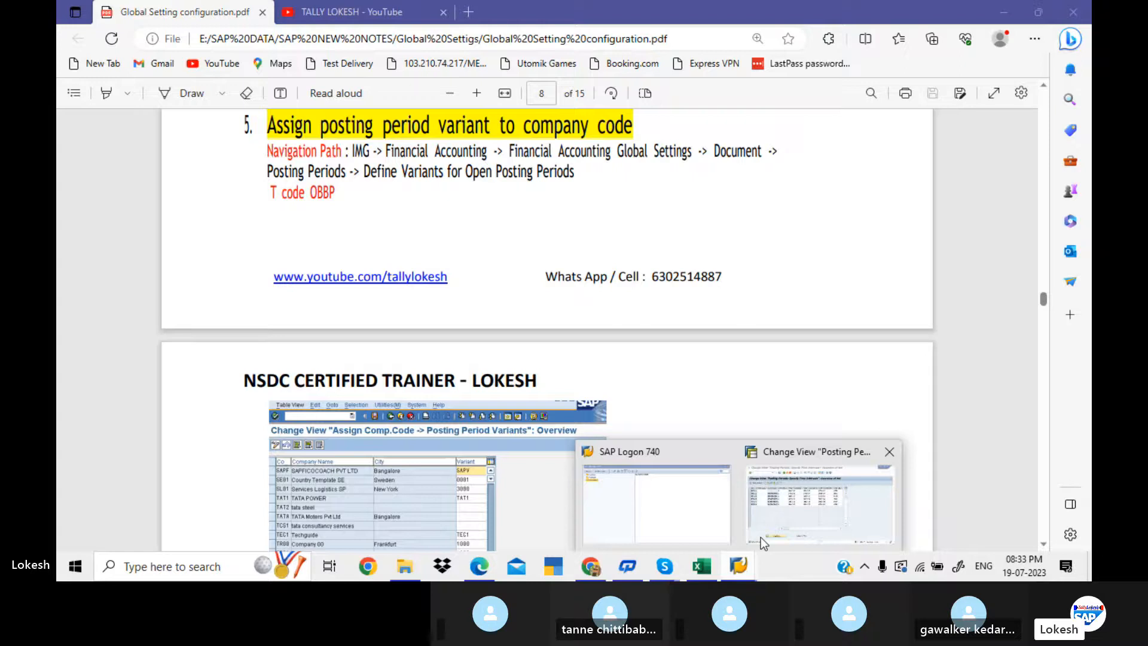
left_click(760, 537)
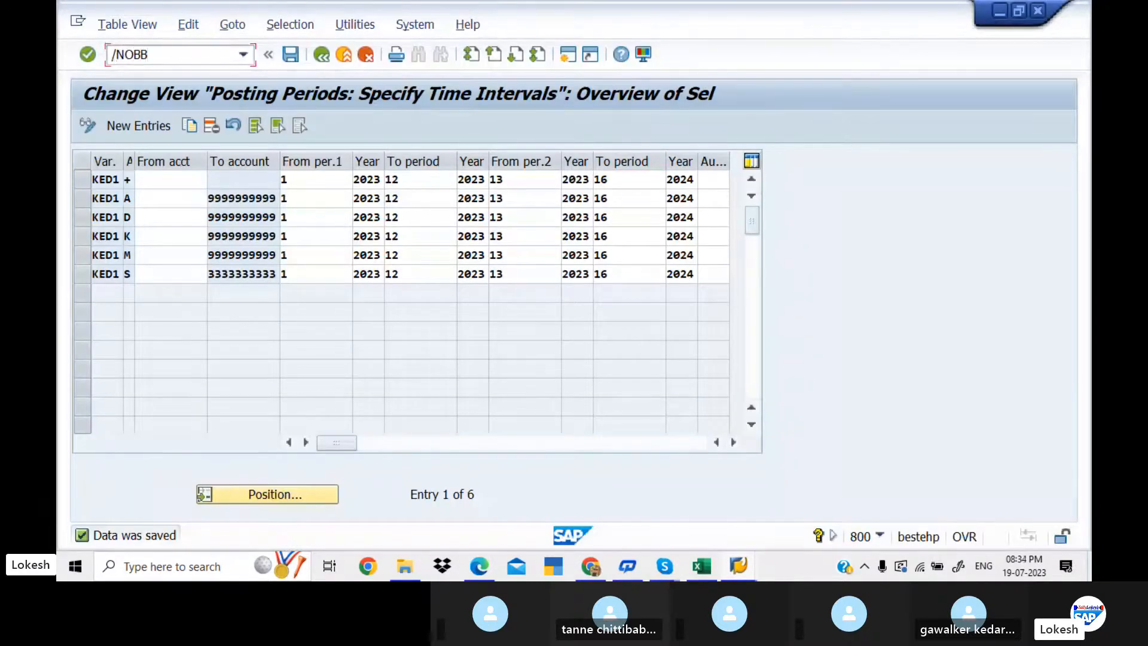
key("Return")
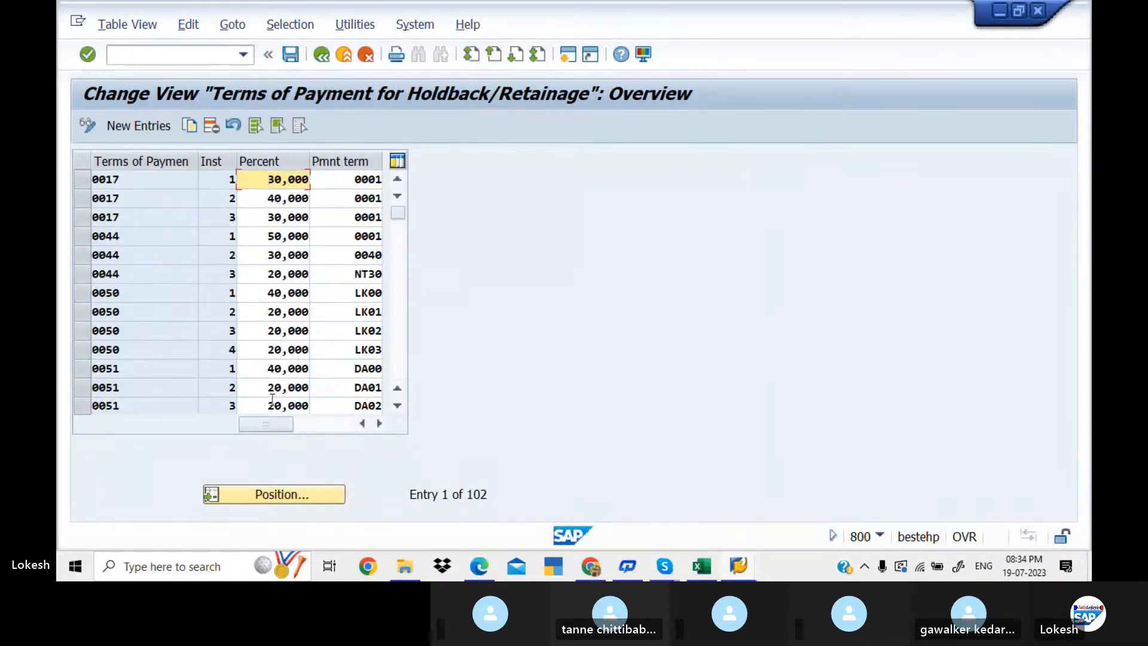
left_click(173, 56)
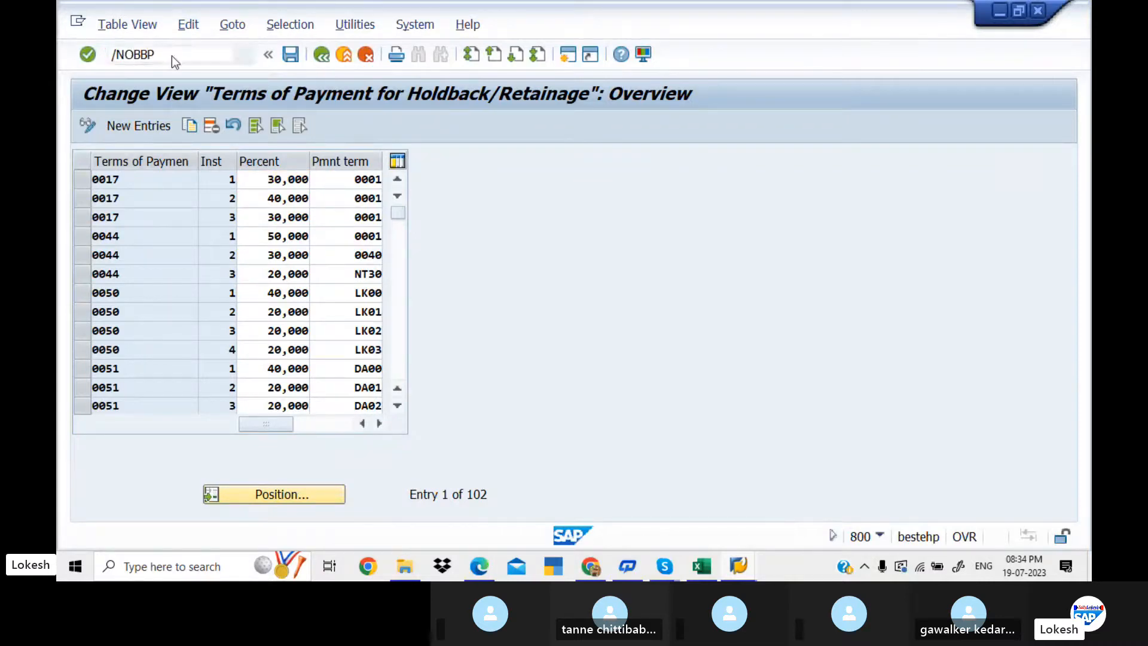
key("Return")
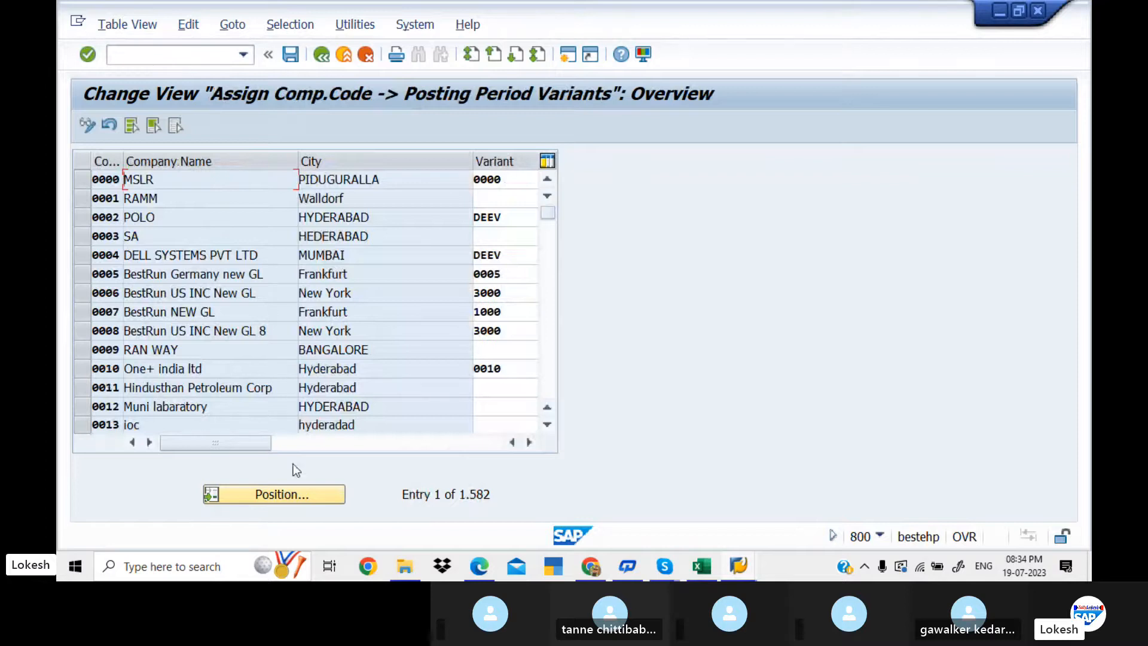
Position the company code list at entry KED1
left_click(295, 494)
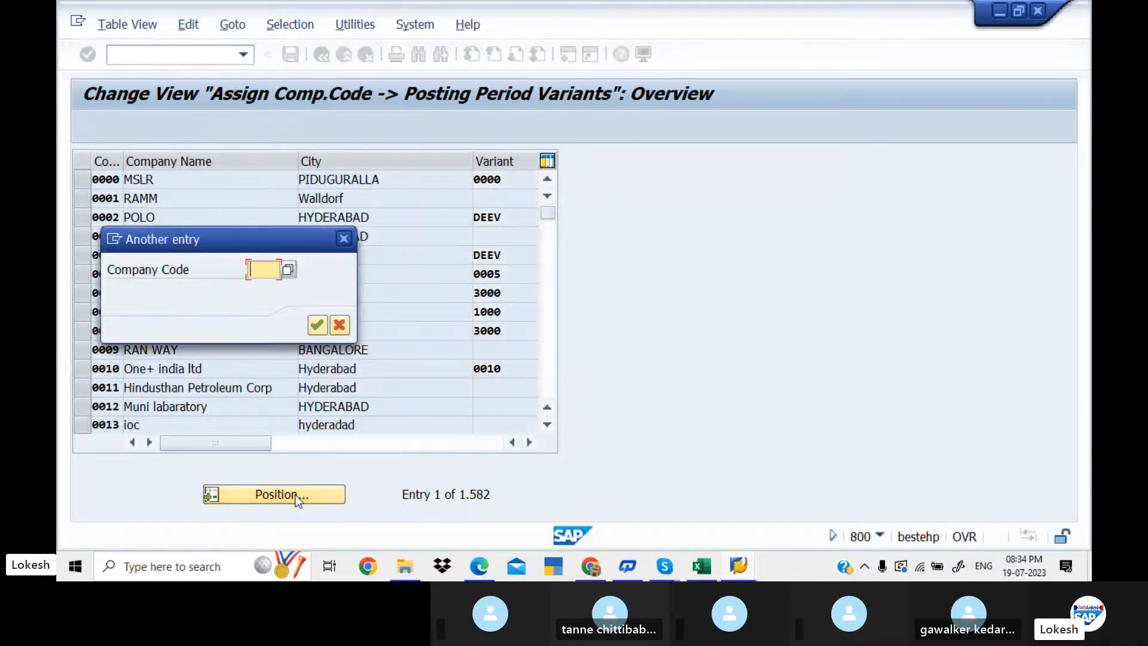
type("KR")
type("D1")
key("Return")
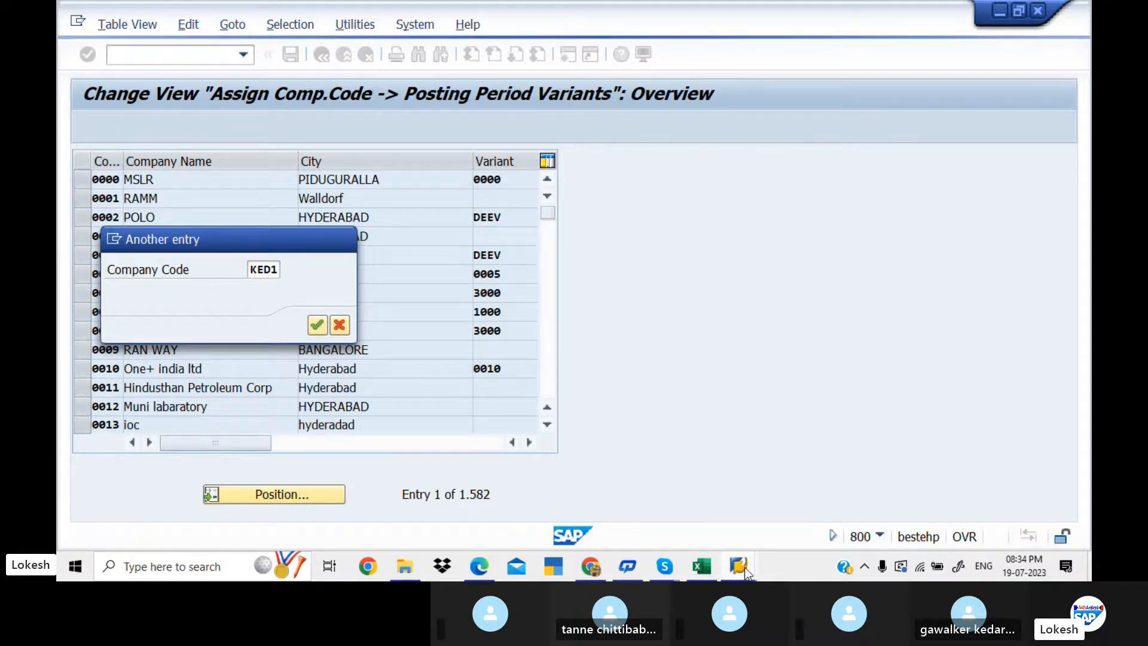
Log on to SAP client 800 again with the user ID and account password, continuing with this logon and ending the other logons
mouse_move(745, 568)
left_click(684, 501)
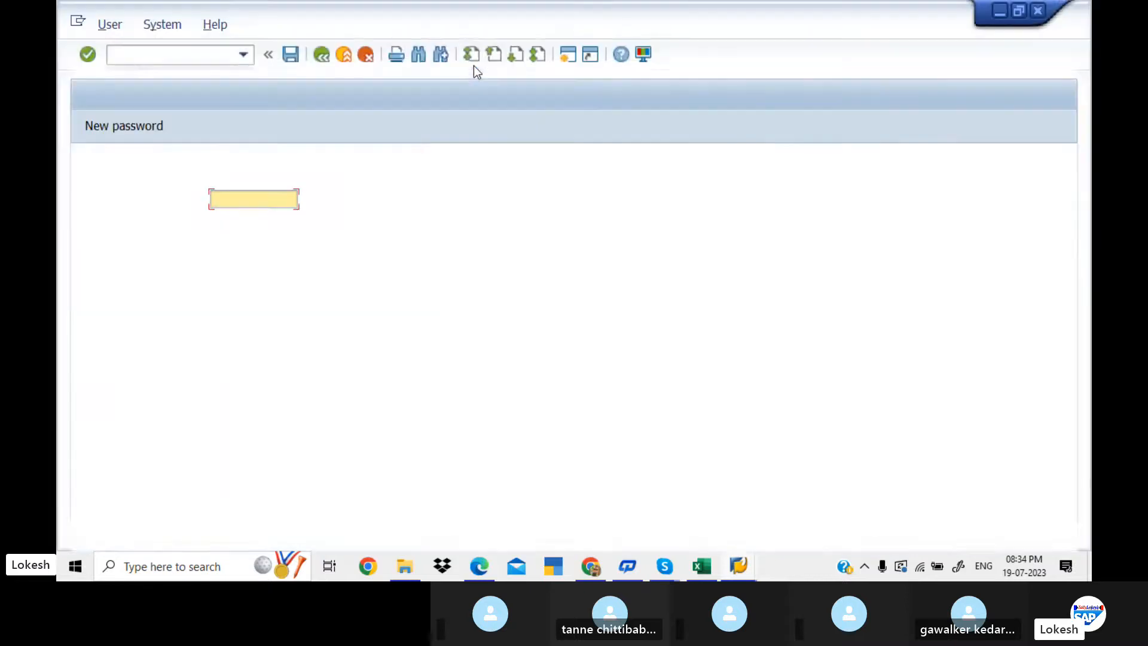
key("Tab")
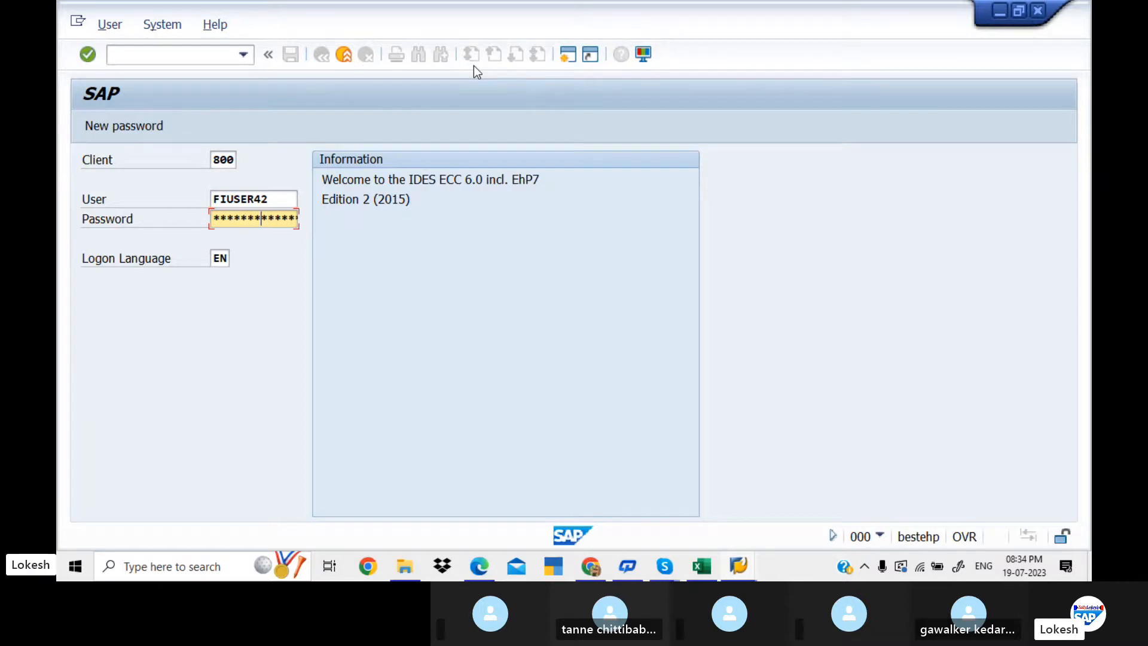
key("Return")
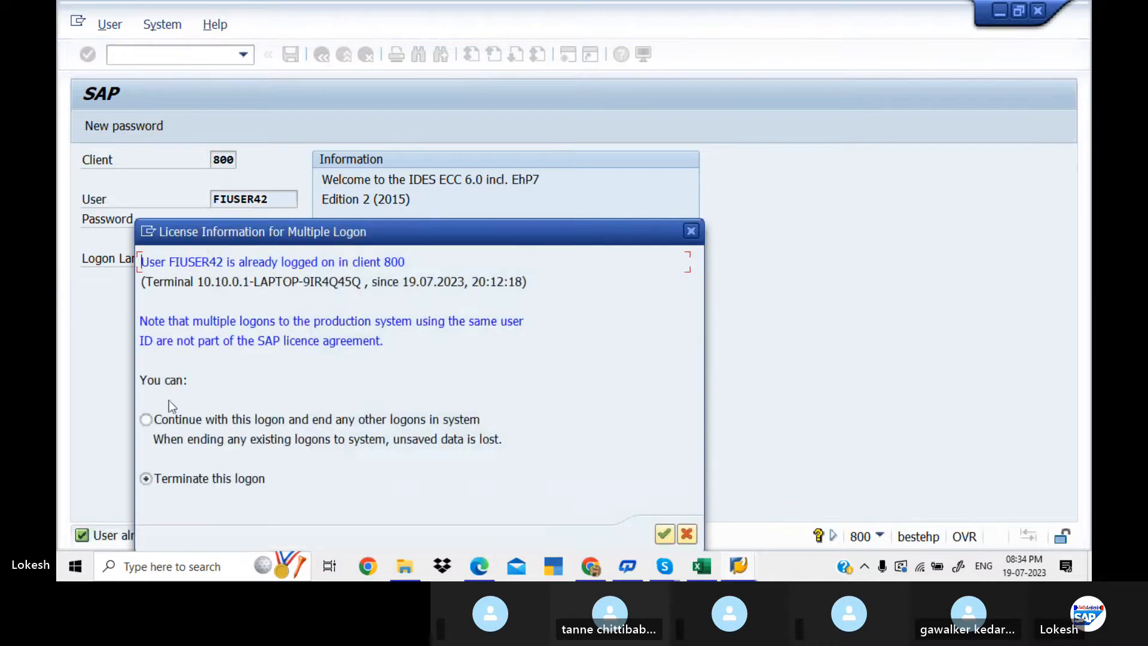
left_click(665, 533)
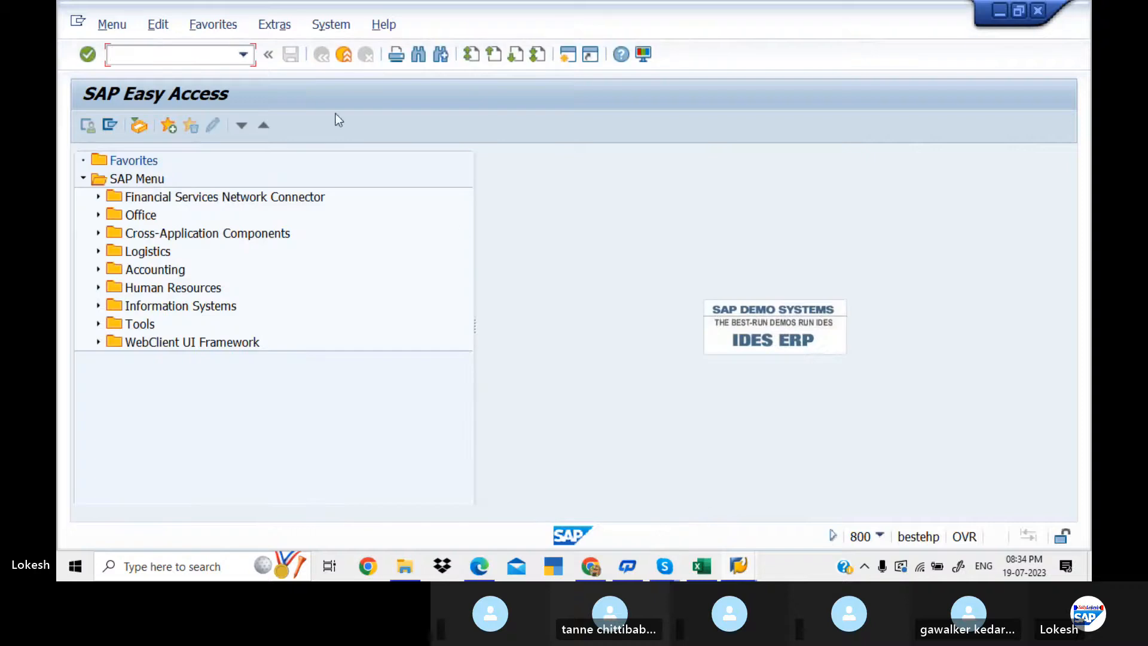
Open the posting period variant assignment with transaction OBBP and position the company code list at KED1
type("OBB")
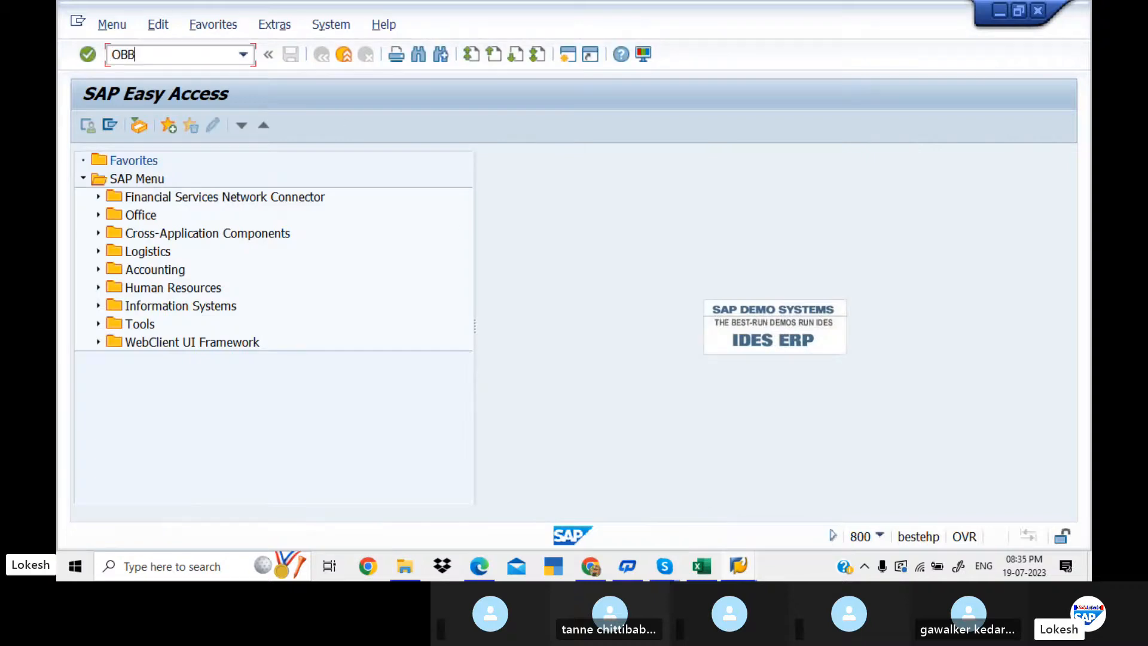
type("P")
key("Return")
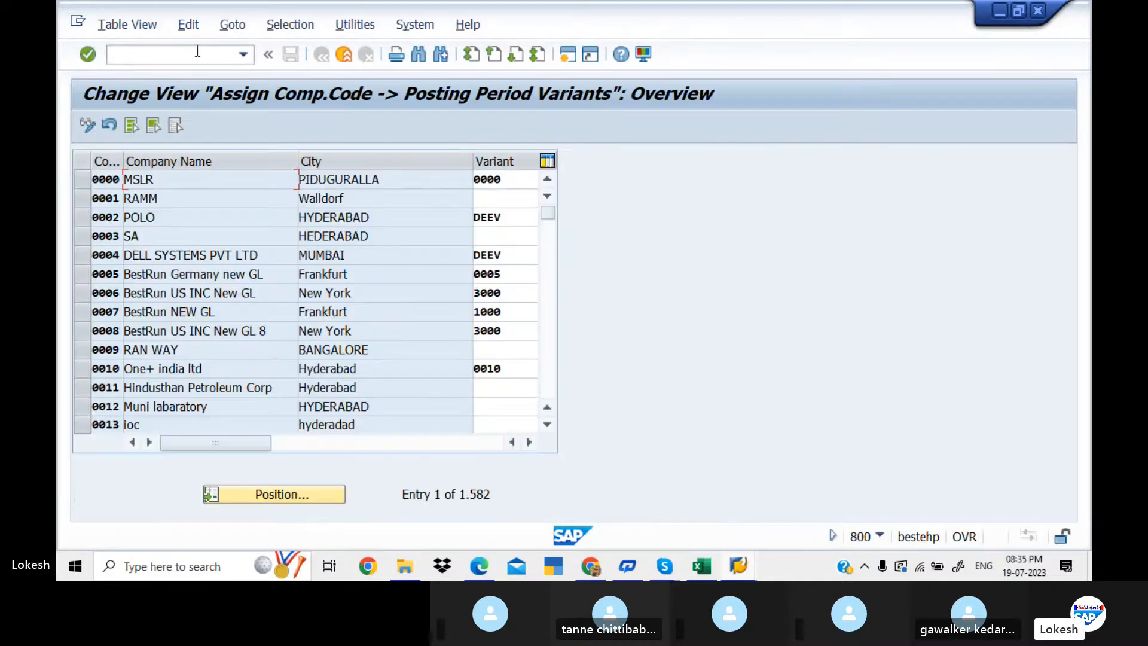
left_click(284, 493)
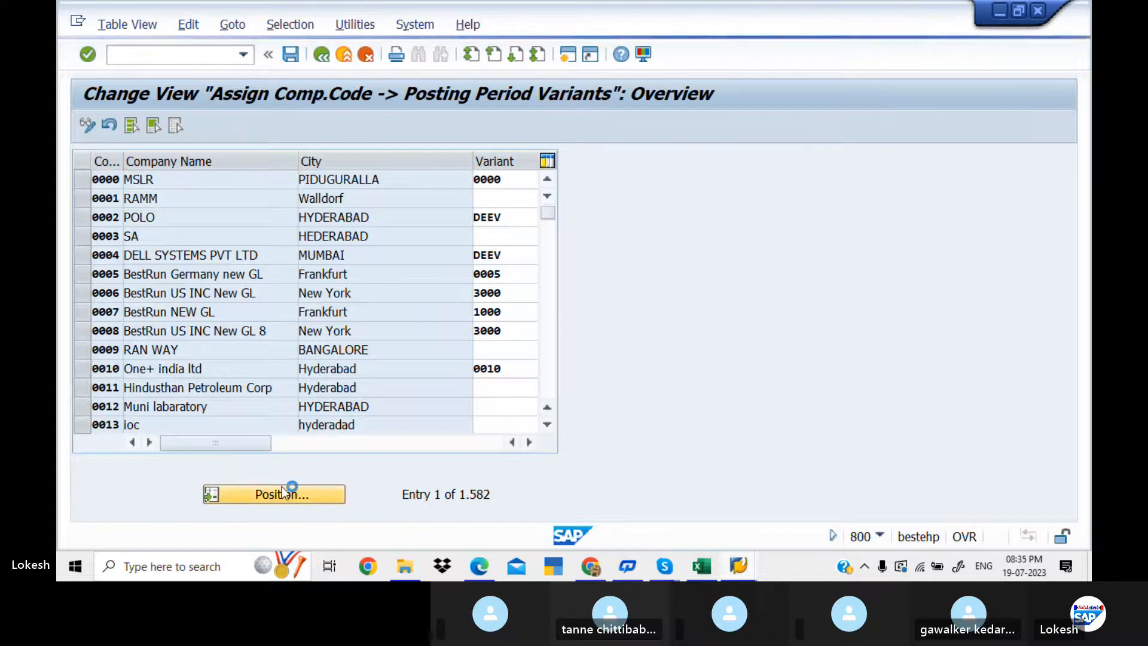
type("KED")
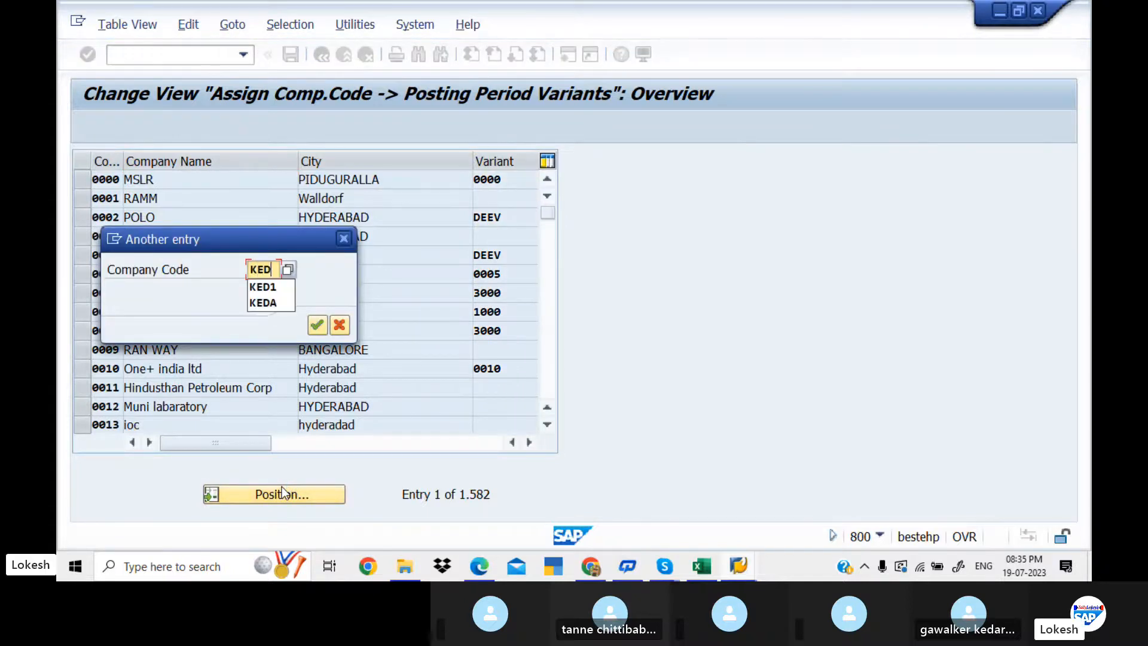
type("1")
key("Return")
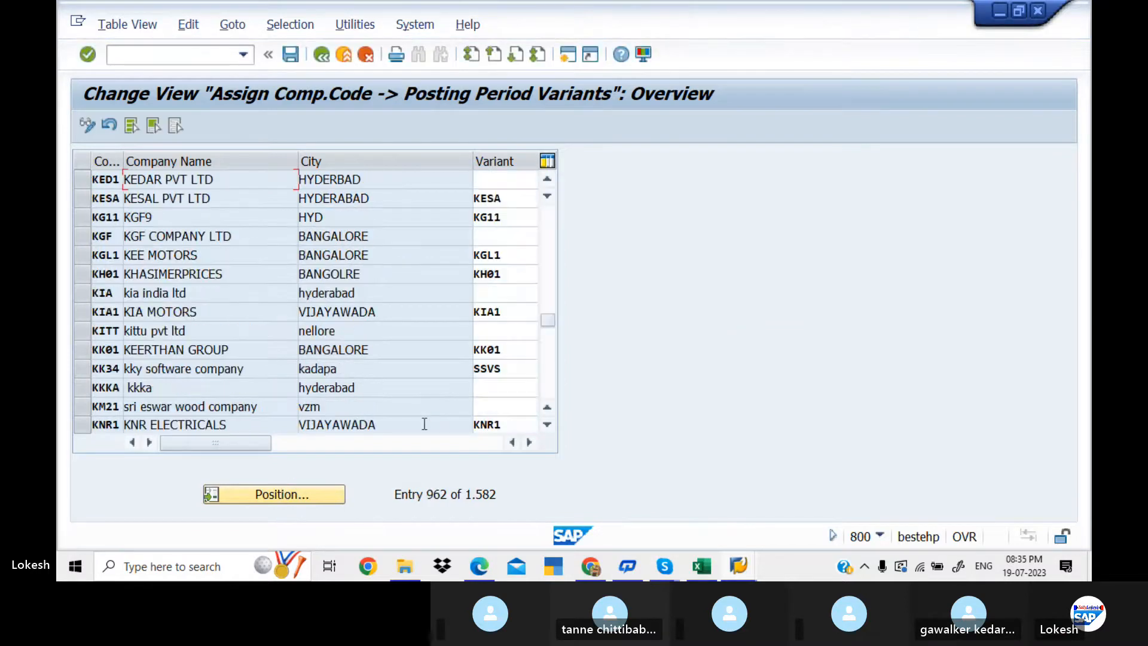
Assign posting period variant KED1 to company code KED1 and save it under the customizing request Global Settings for Kedar PVT LTD
left_click(492, 183)
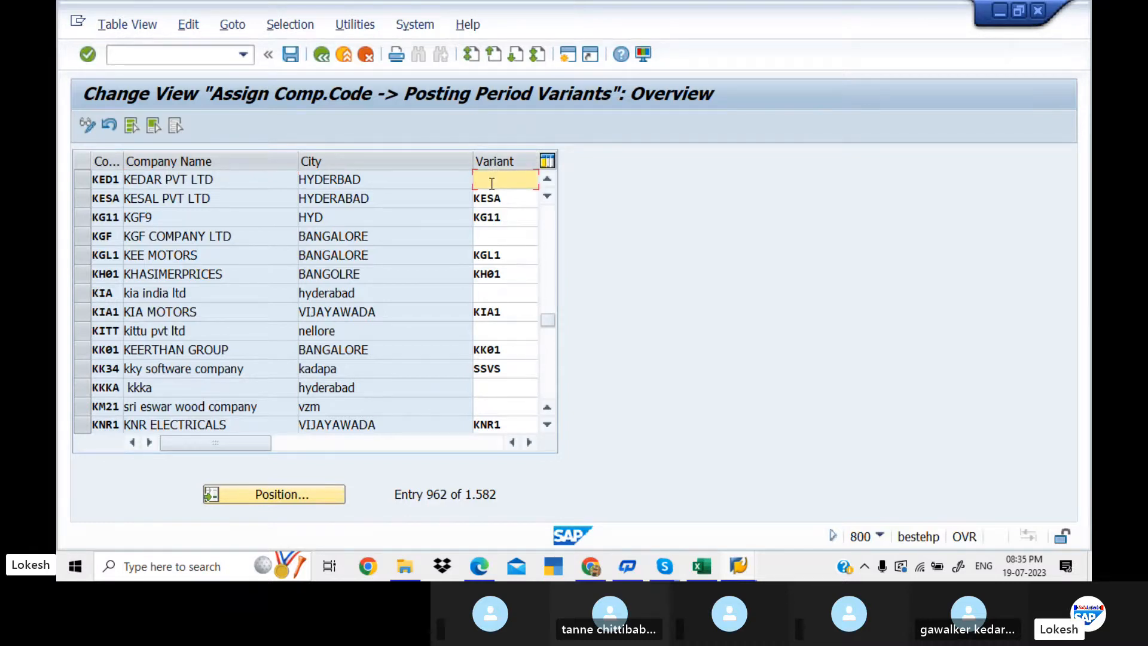
type("KED1")
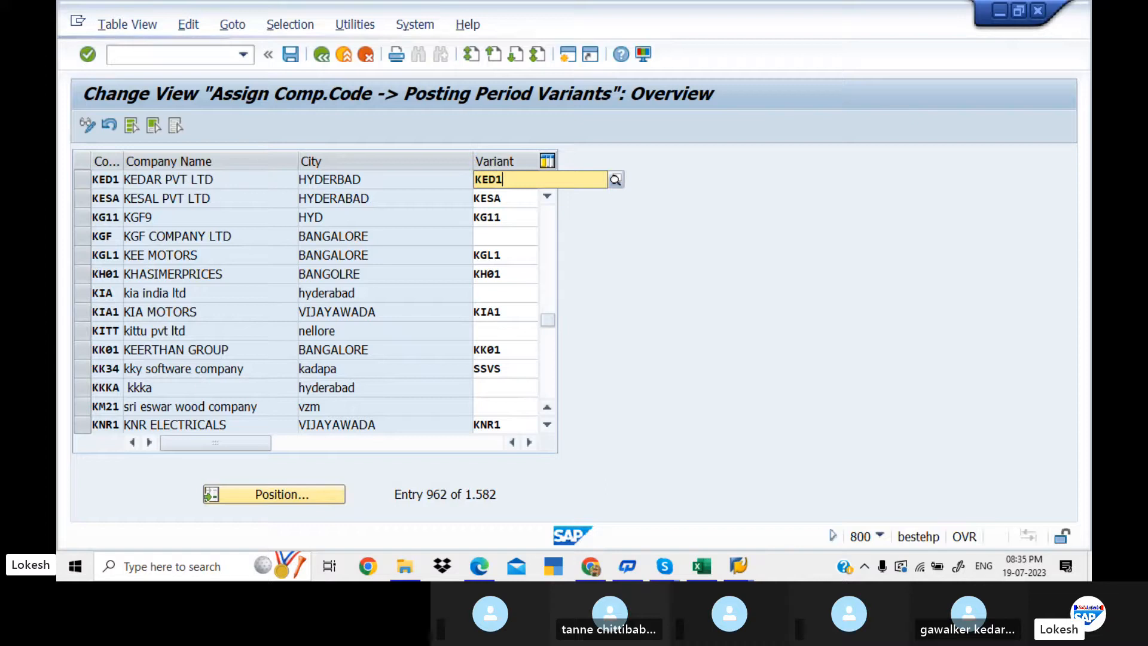
key("Return")
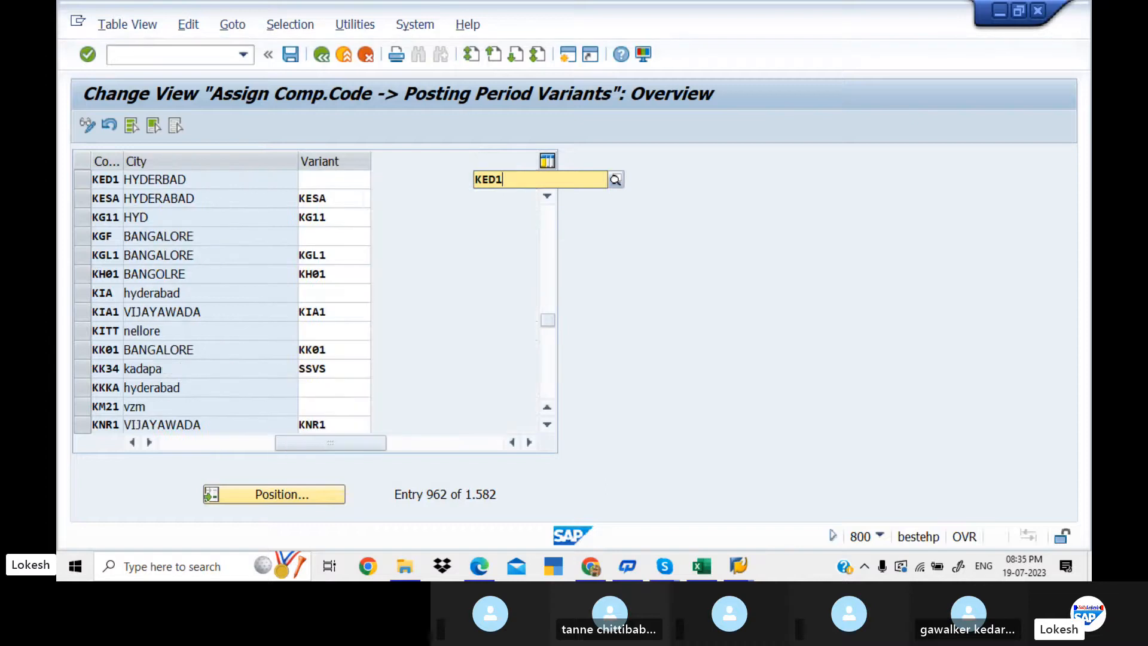
left_click(342, 175)
key("Down")
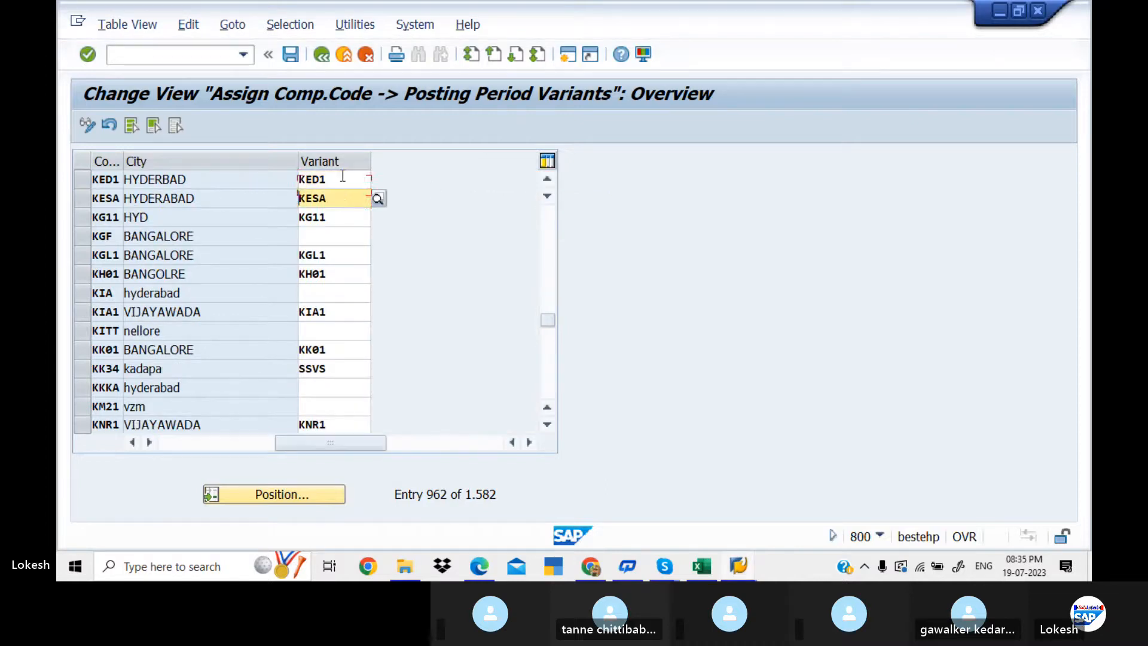
left_click(292, 63)
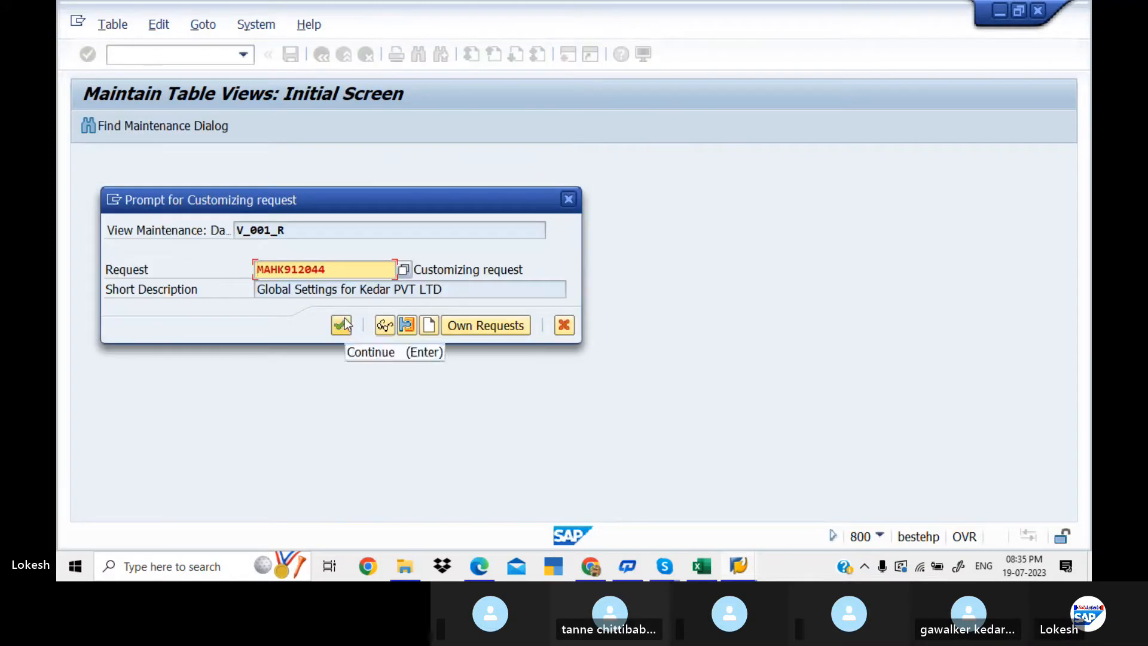
left_click(341, 324)
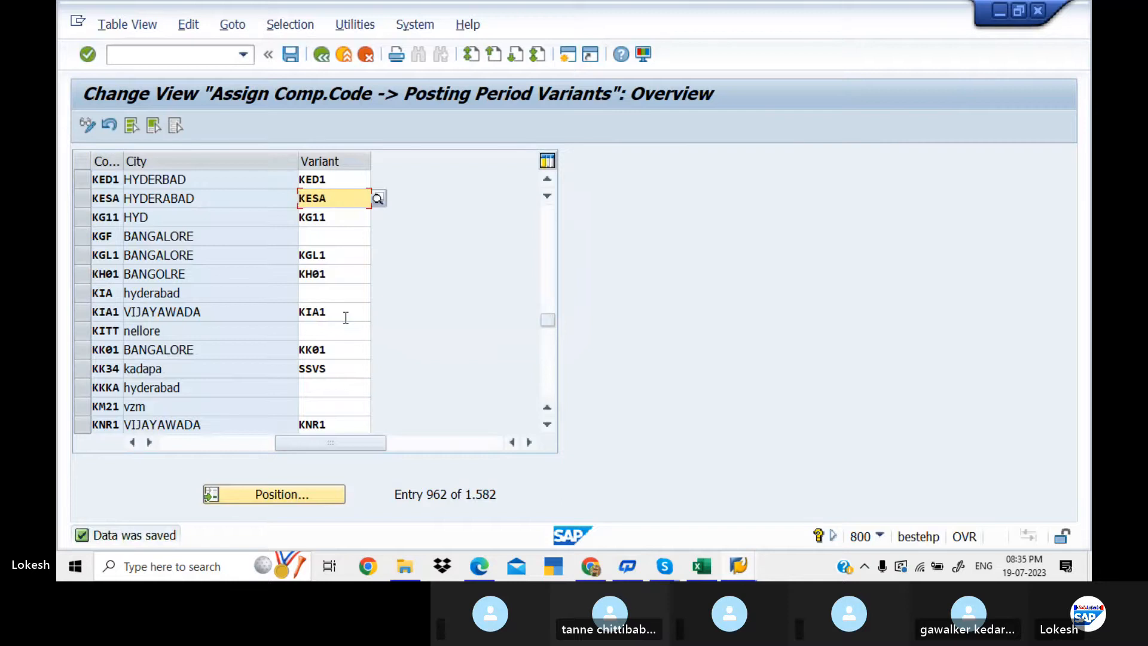
Switch to the Global Setting configuration PDF in Edge and read the Define Field Status Variant section through its transaction code
key("alt+Tab")
key("alt+Tab")
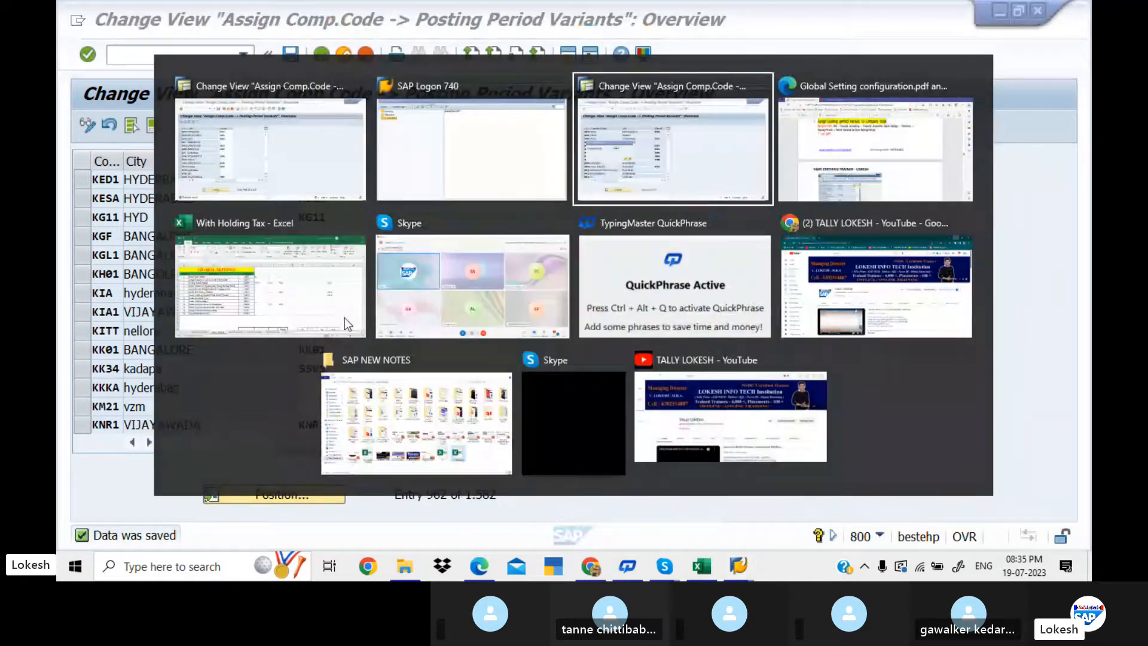
key("alt+Tab")
scroll(346, 323, "down", 10)
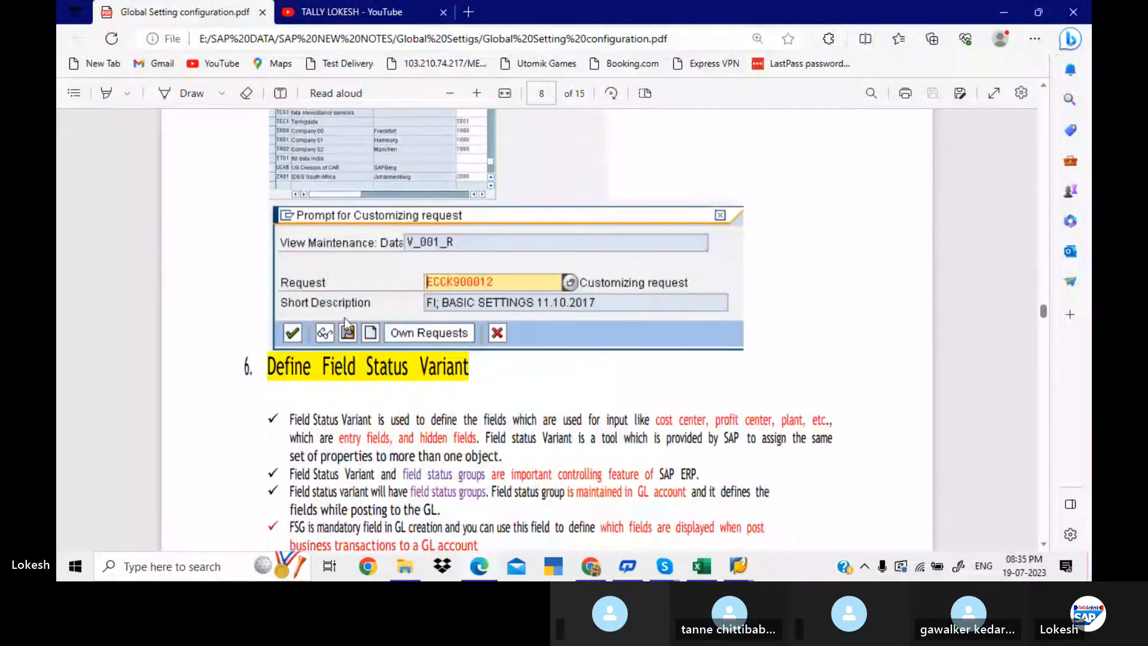
scroll(344, 320, "down", 5)
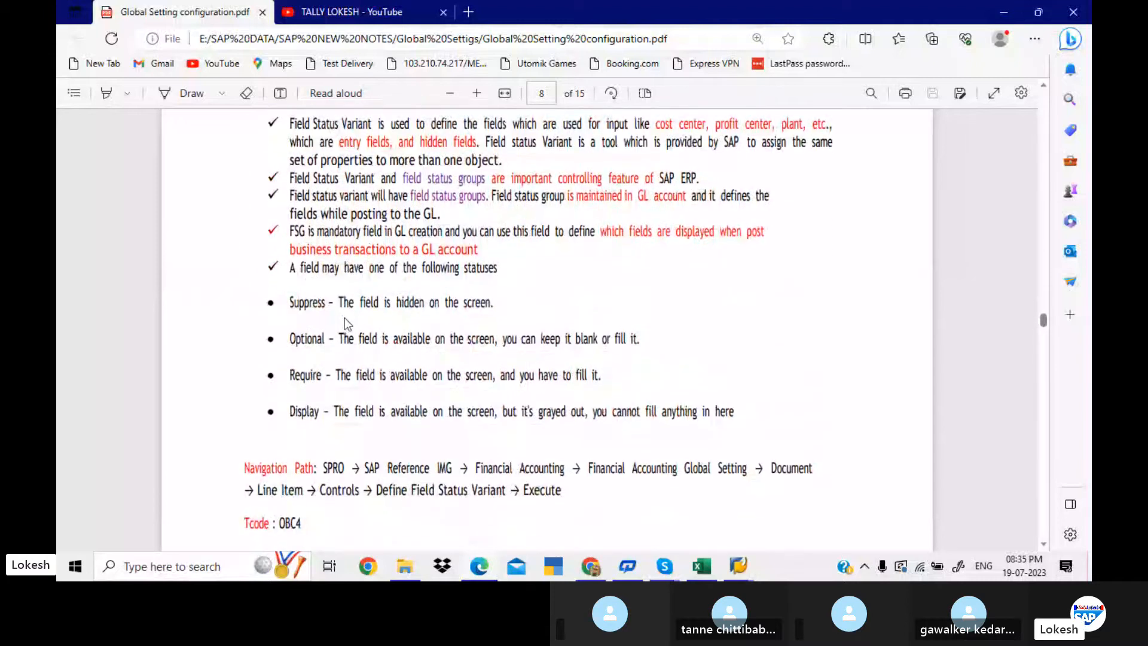
scroll(344, 318, "down", 5)
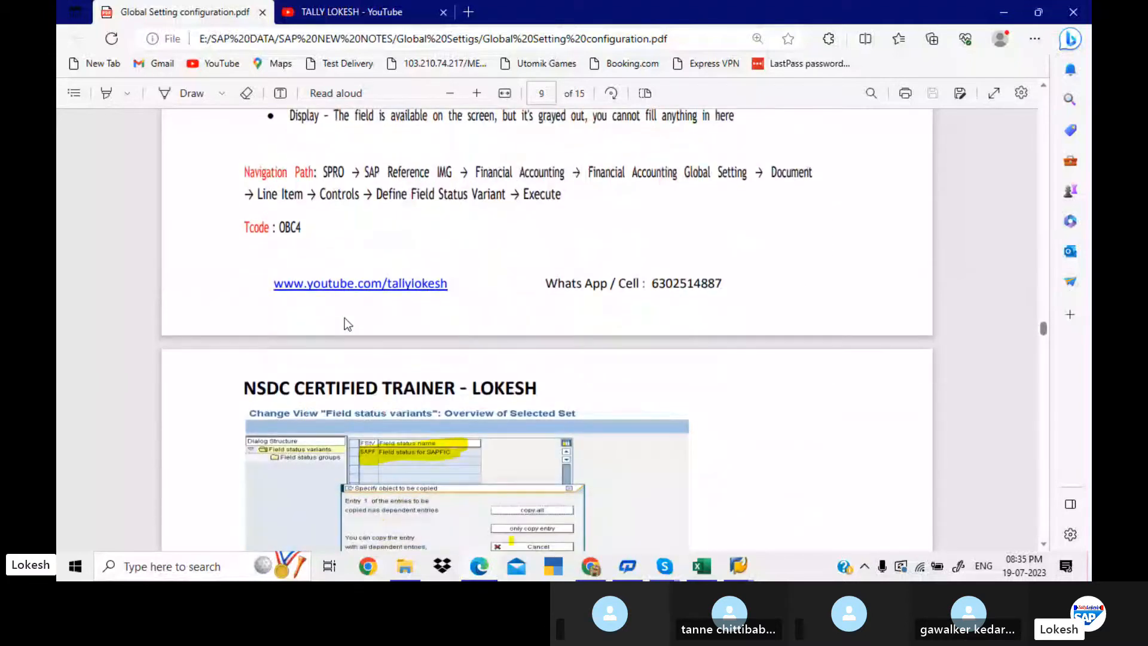
Return to the SAP session and open the field status variants with transaction /NOBC4
key("alt+Tab")
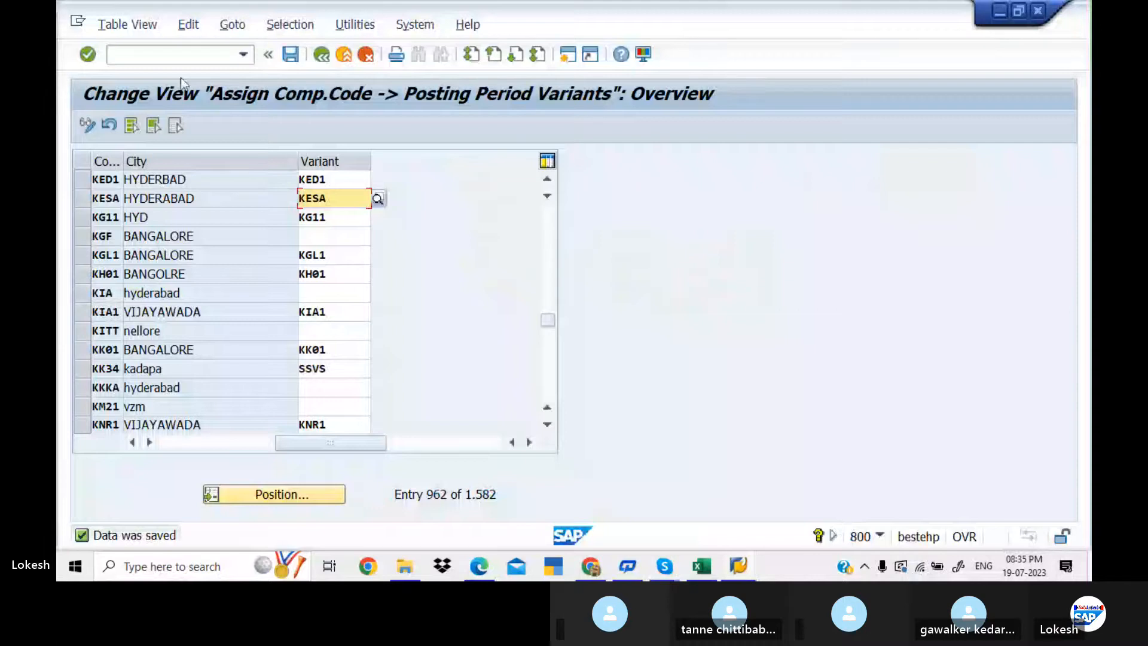
left_click(177, 54)
type("/NOBC")
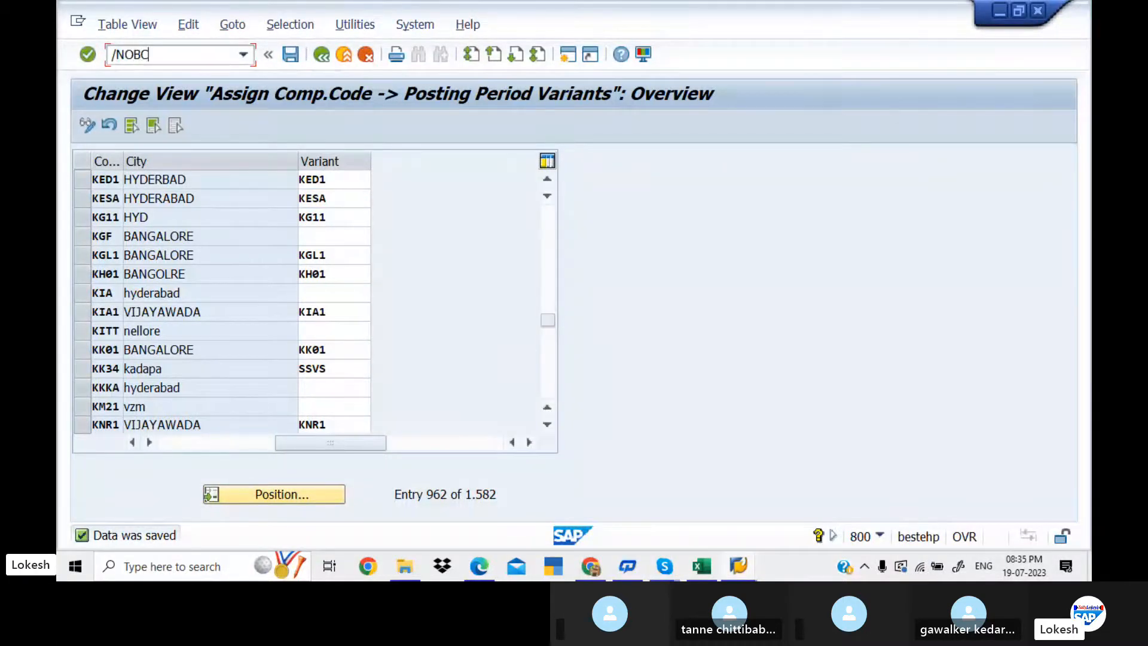
type("4")
key("Return")
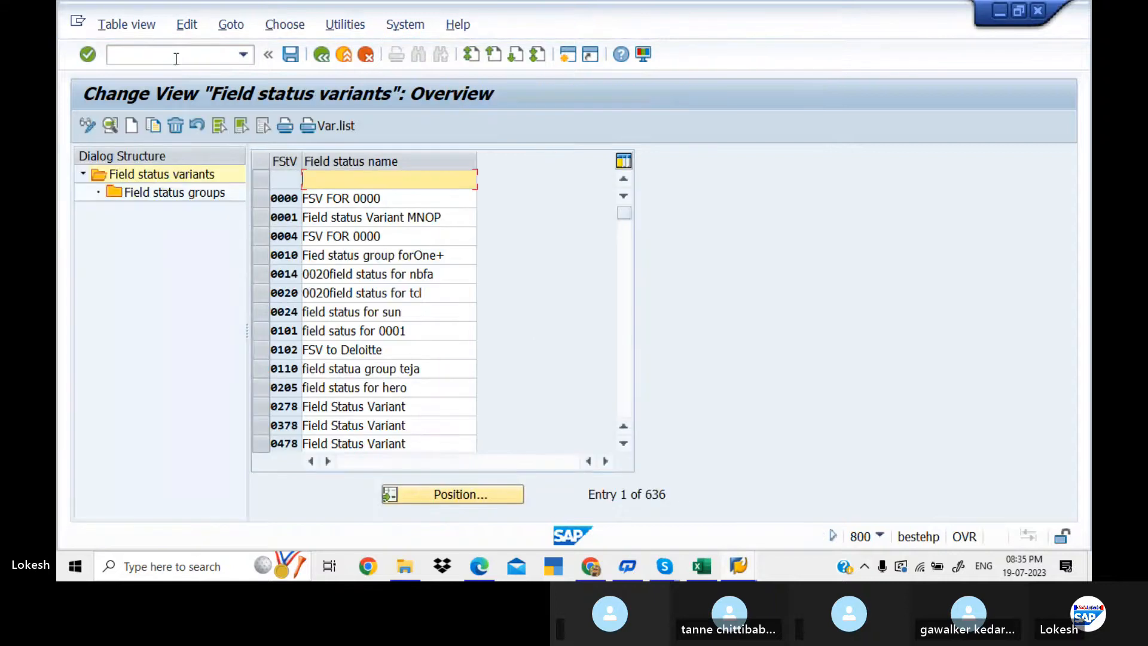
Start a copy of field status variant 0001 and set the new variant's key to KED1
left_click(265, 220)
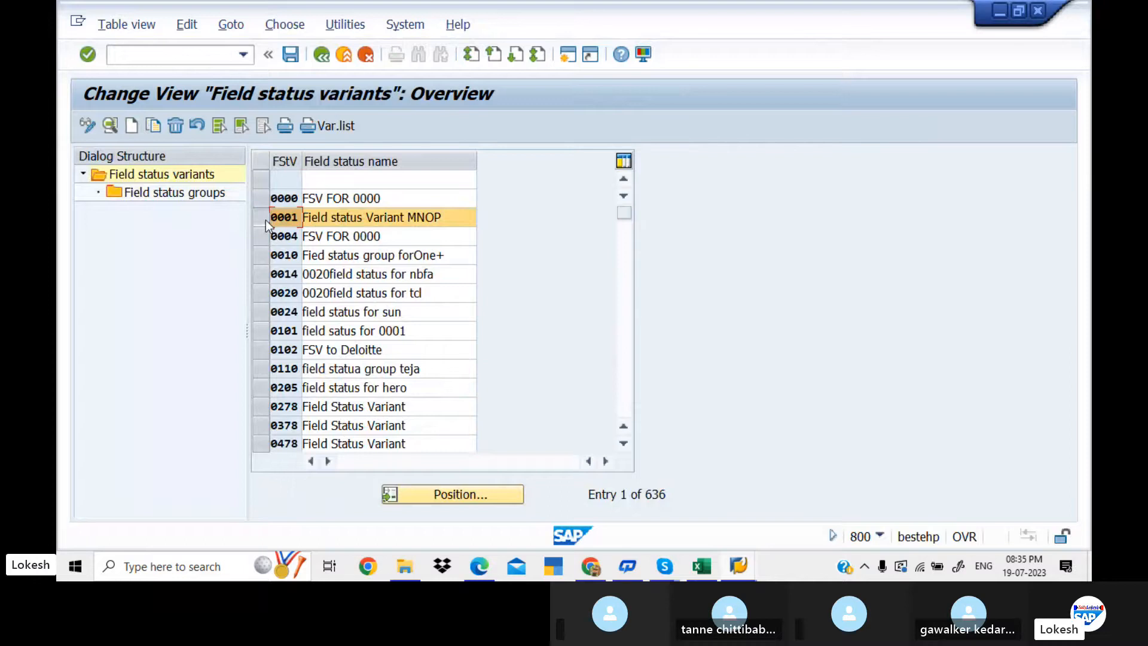
left_click(152, 126)
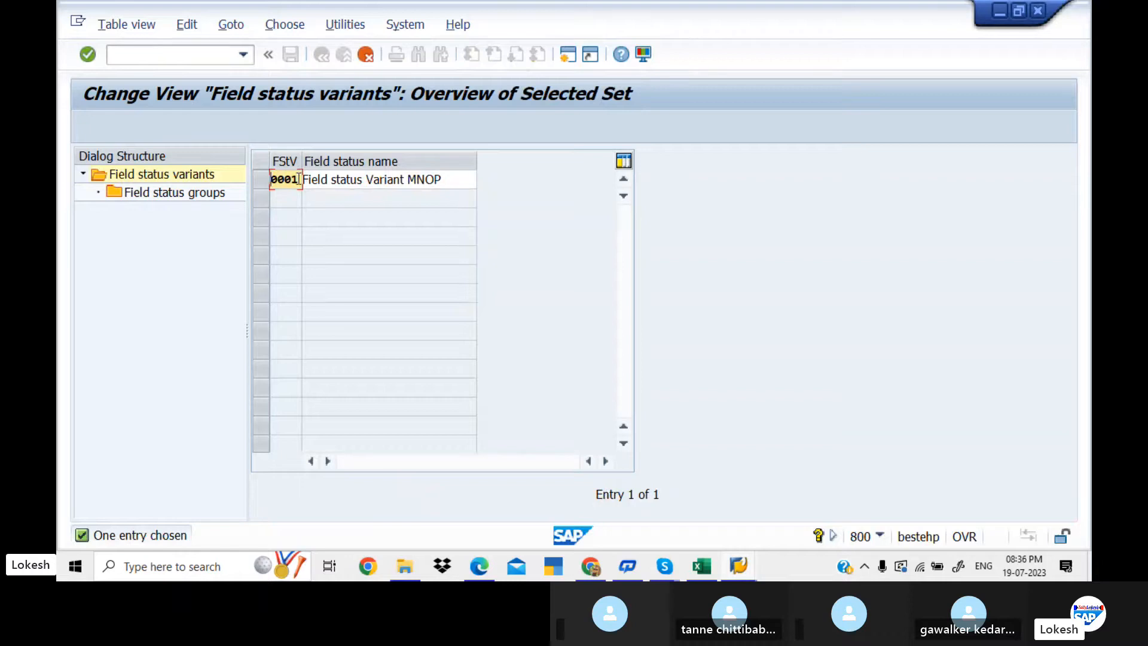
key("BackSpace")
key("BackSpace")
key("BackSpace")
key("BackSpace")
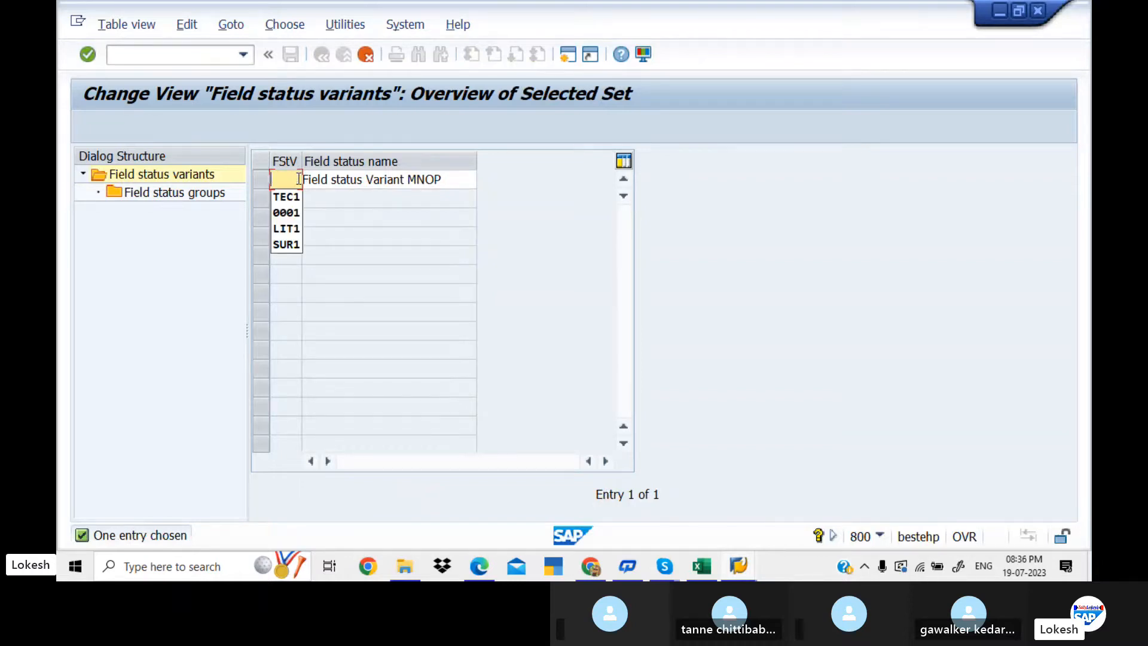
type("KED1")
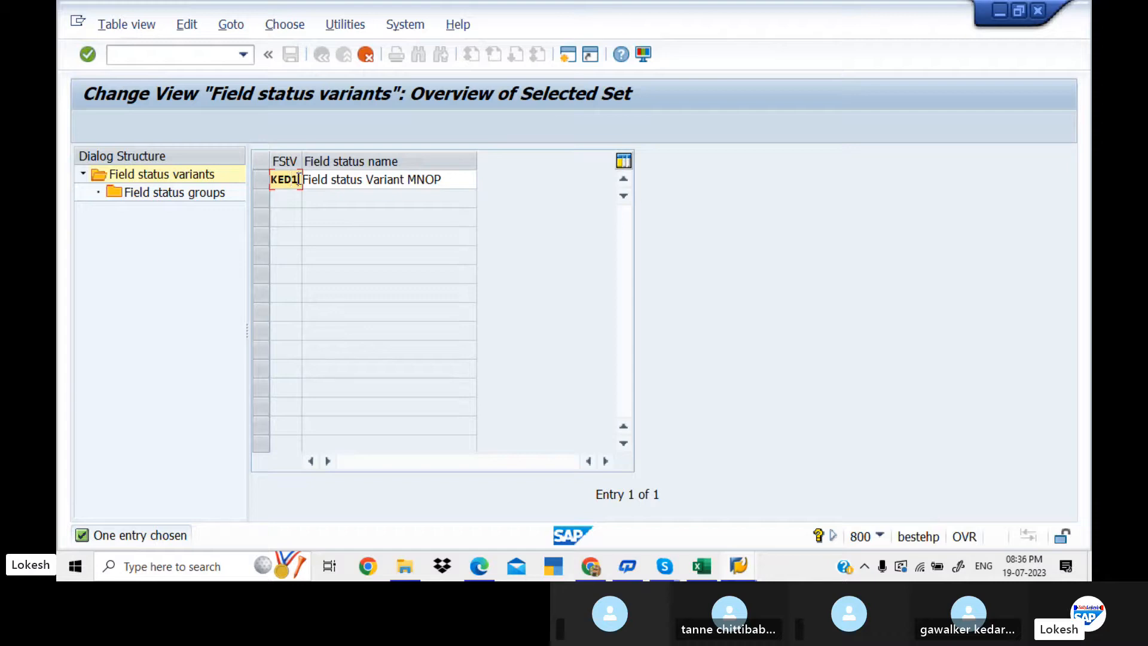
Change the copied variant's field status name to Field status Variant KED
left_click(301, 179)
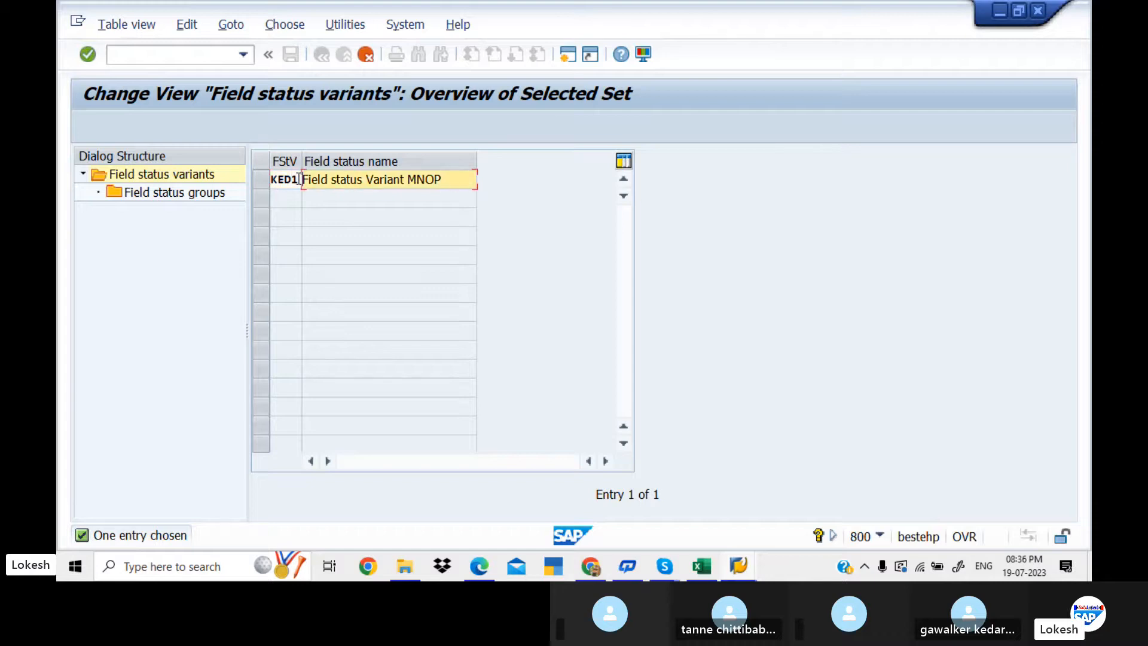
left_click(440, 177)
key("BackSpace")
key("BackSpace")
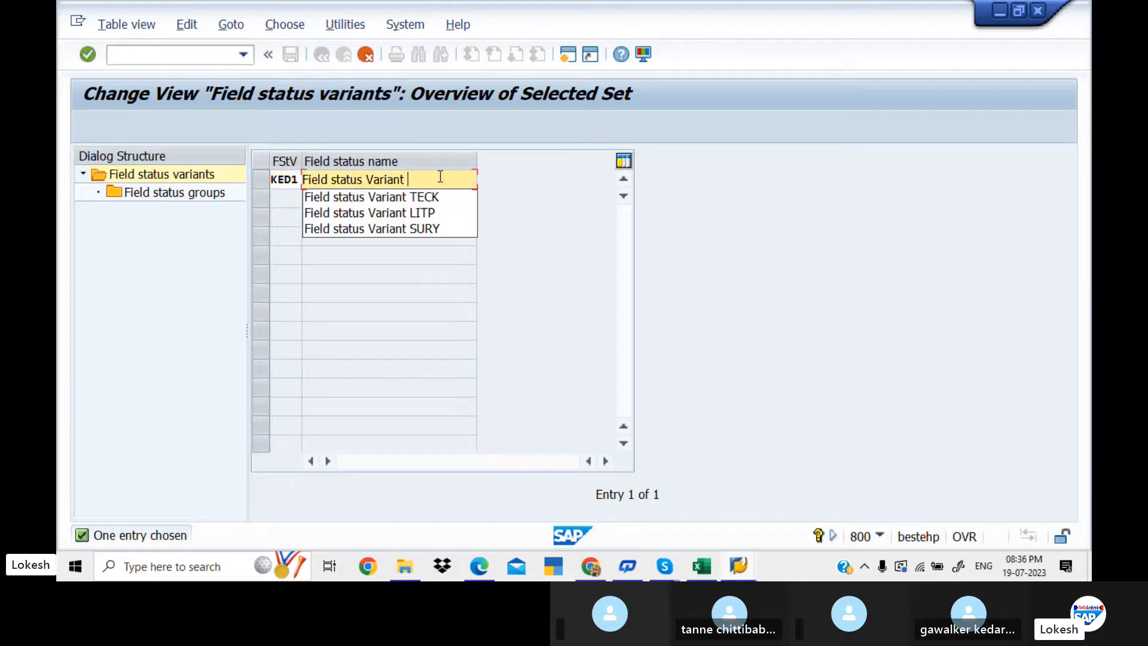
type("KED")
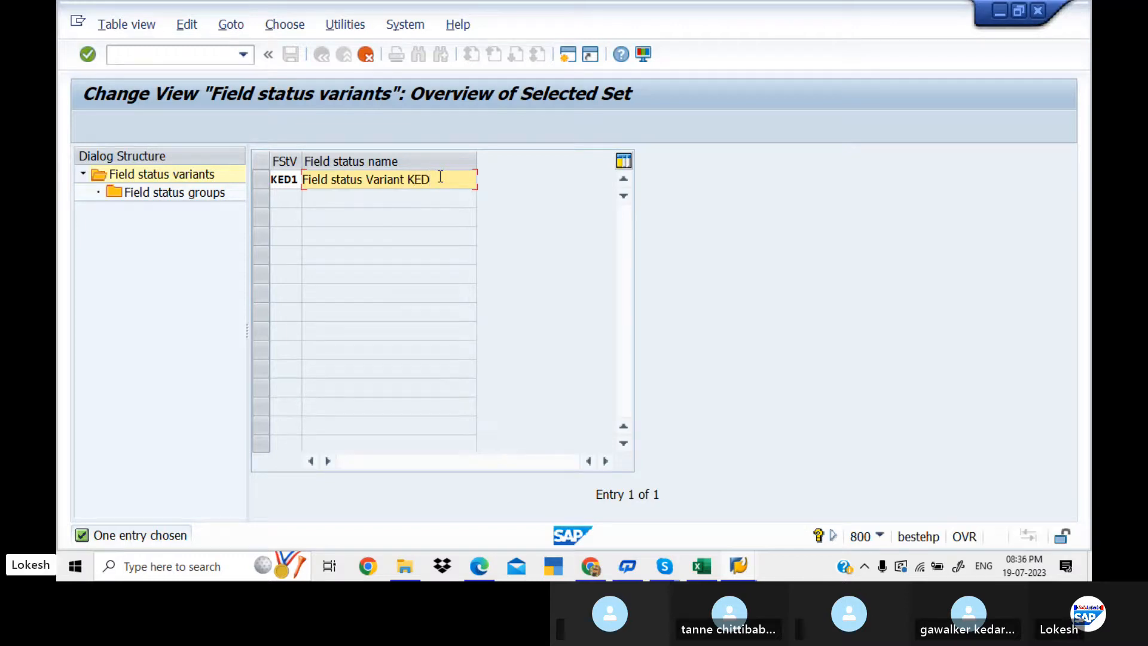
Copy variant KED1 with all its dependent entries and acknowledge the copy information
key("Return")
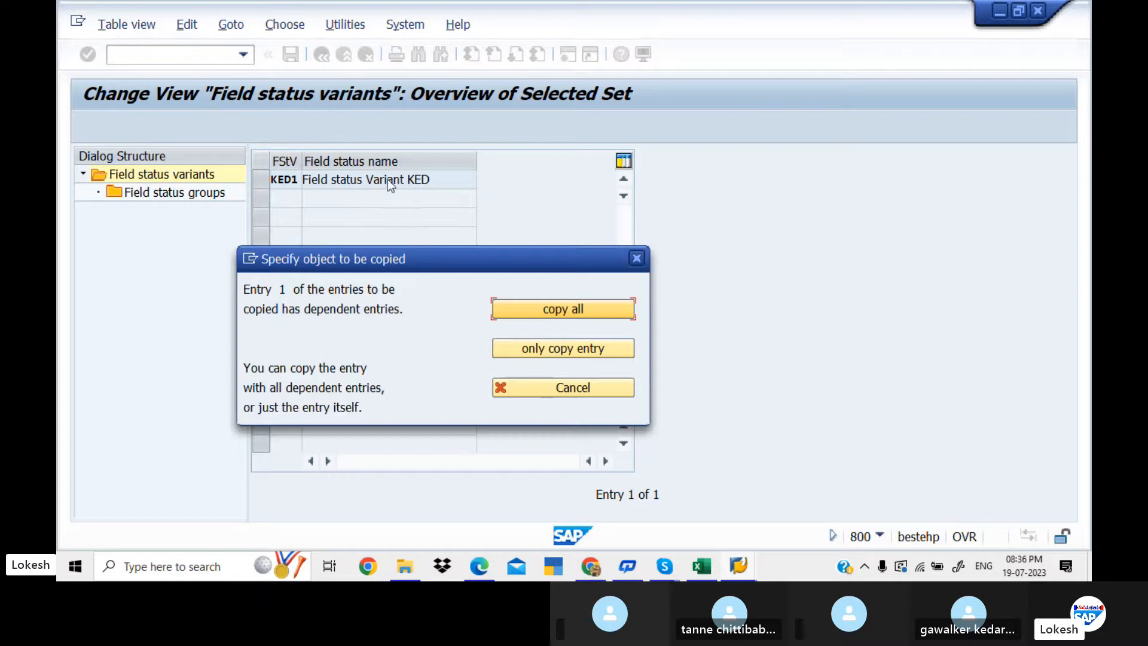
left_click(536, 309)
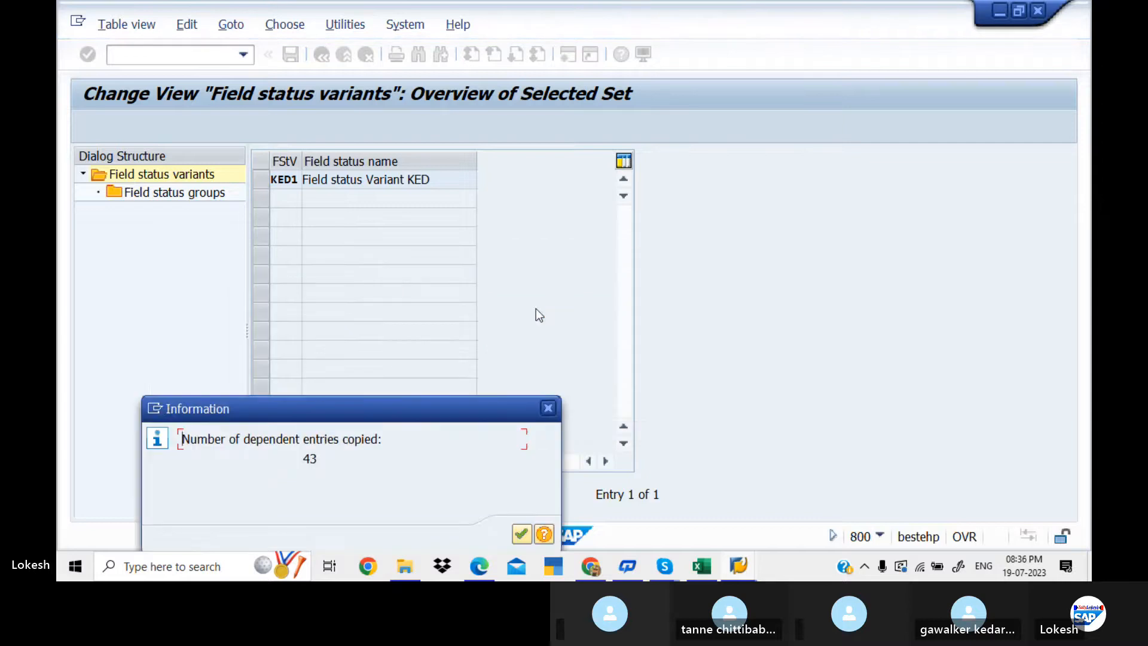
left_click(520, 535)
left_click(522, 534)
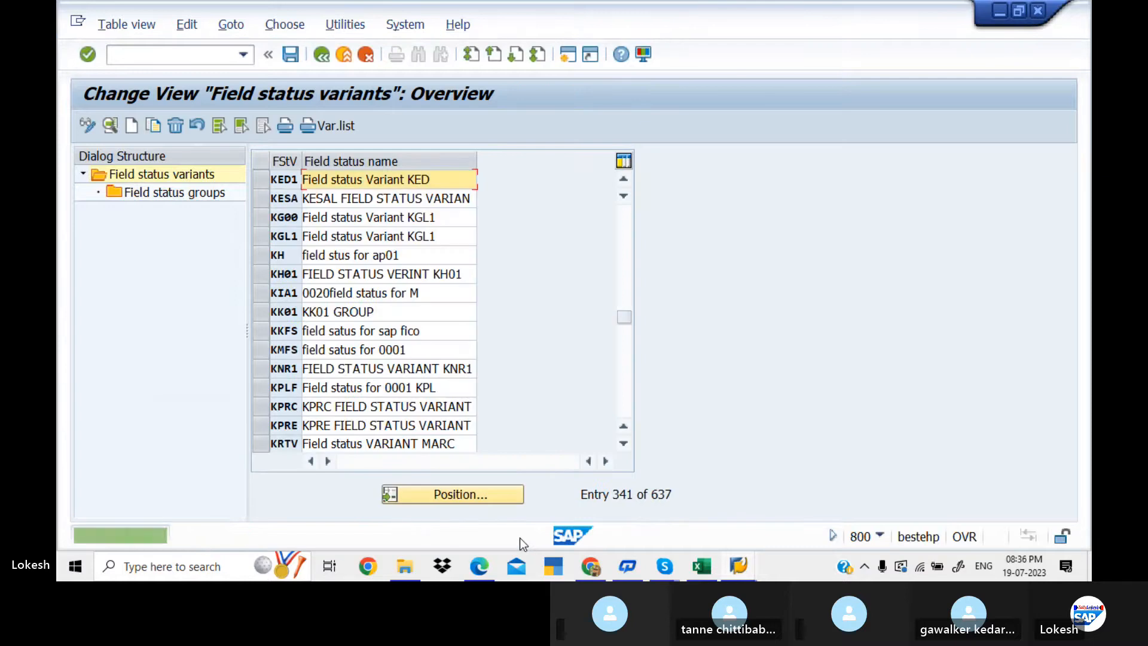
Open the field status groups of variant KED1 and save the copied variant
left_click(263, 179)
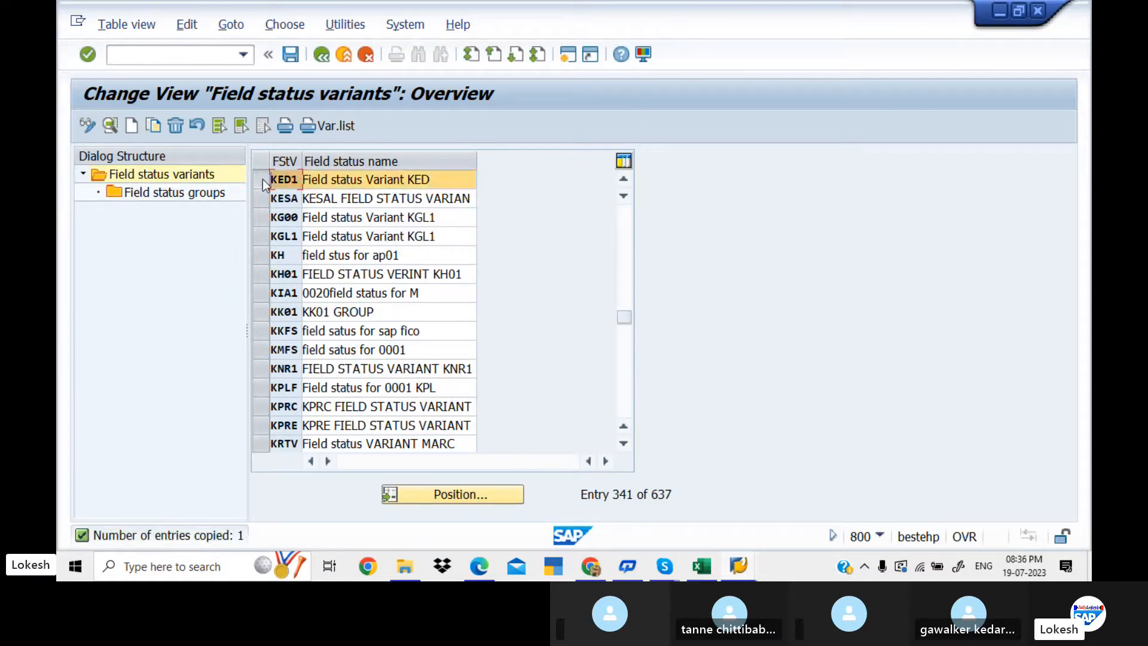
double_click(196, 198)
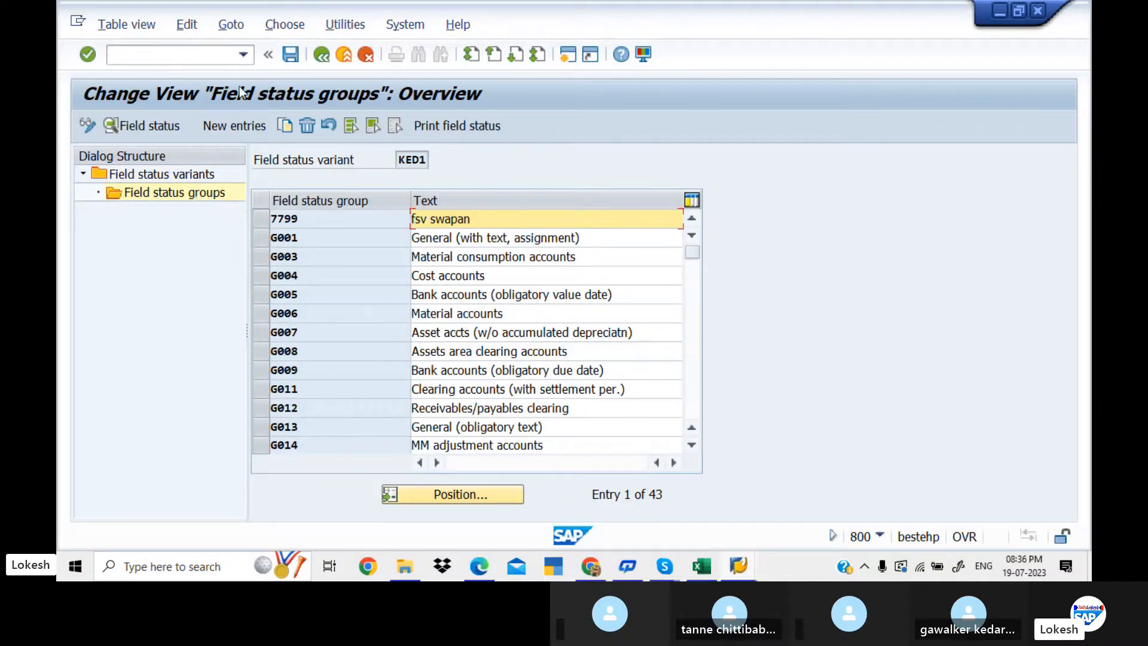
left_click(291, 56)
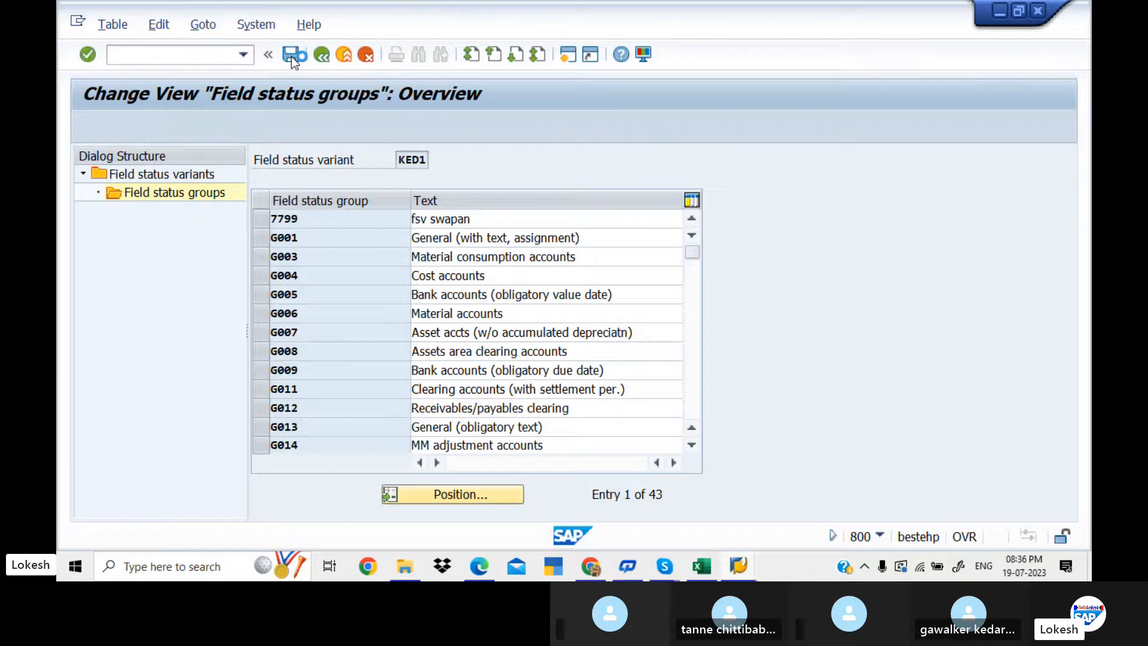
left_click(339, 329)
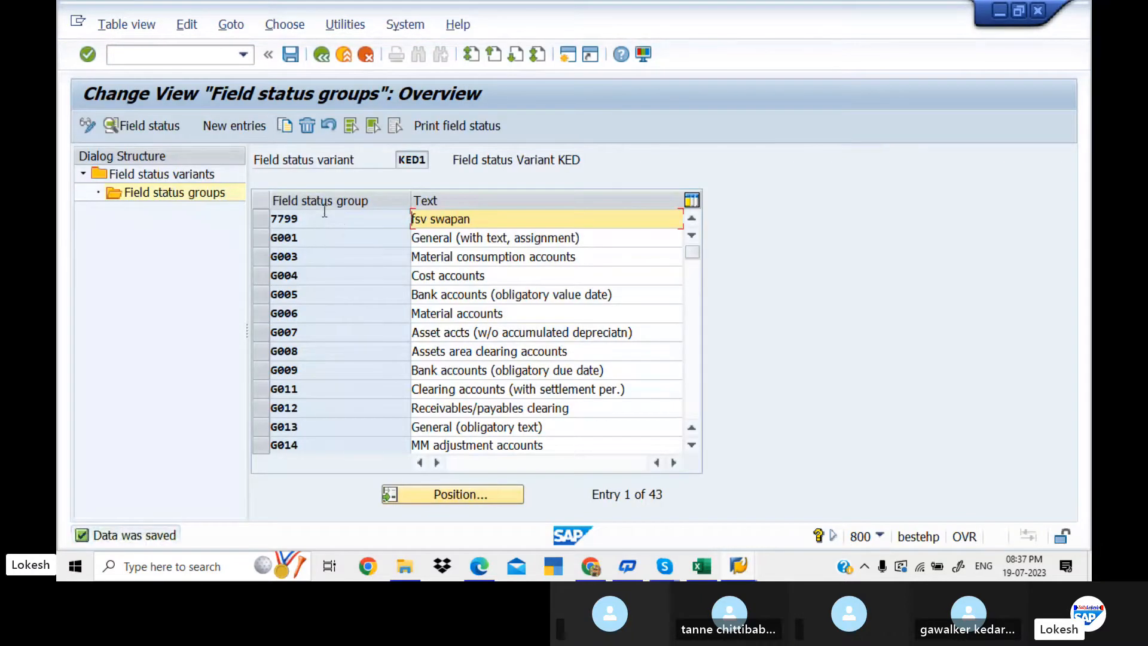
In the general data of KED1's field status group G001, make Text a required entry
left_click(336, 255)
left_click(339, 276)
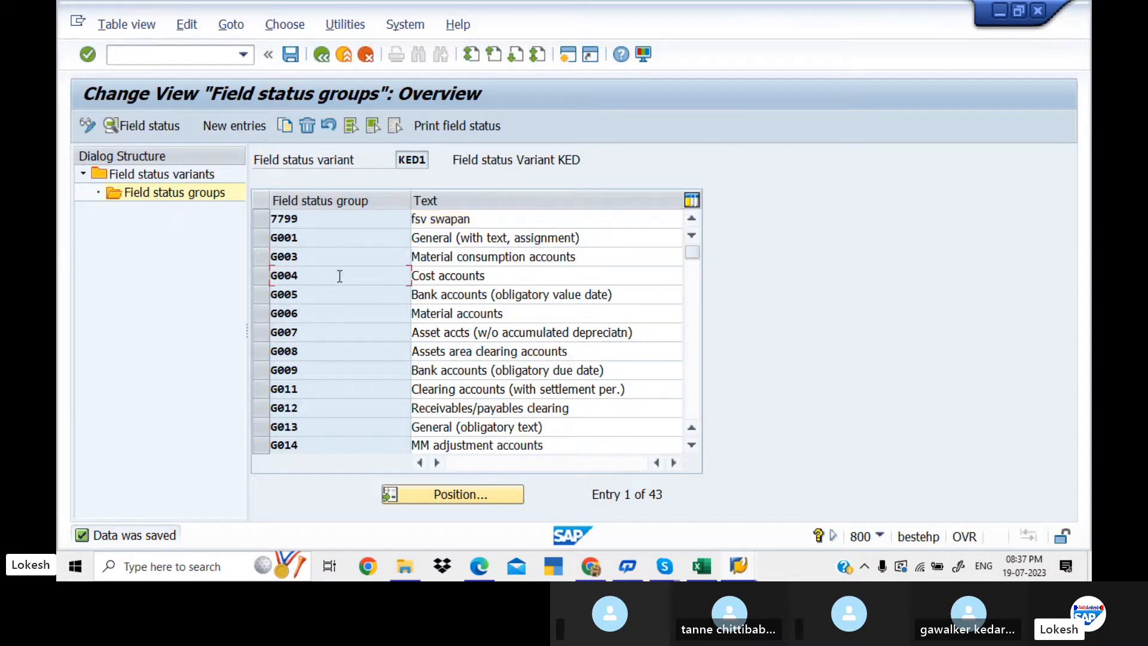
double_click(594, 238)
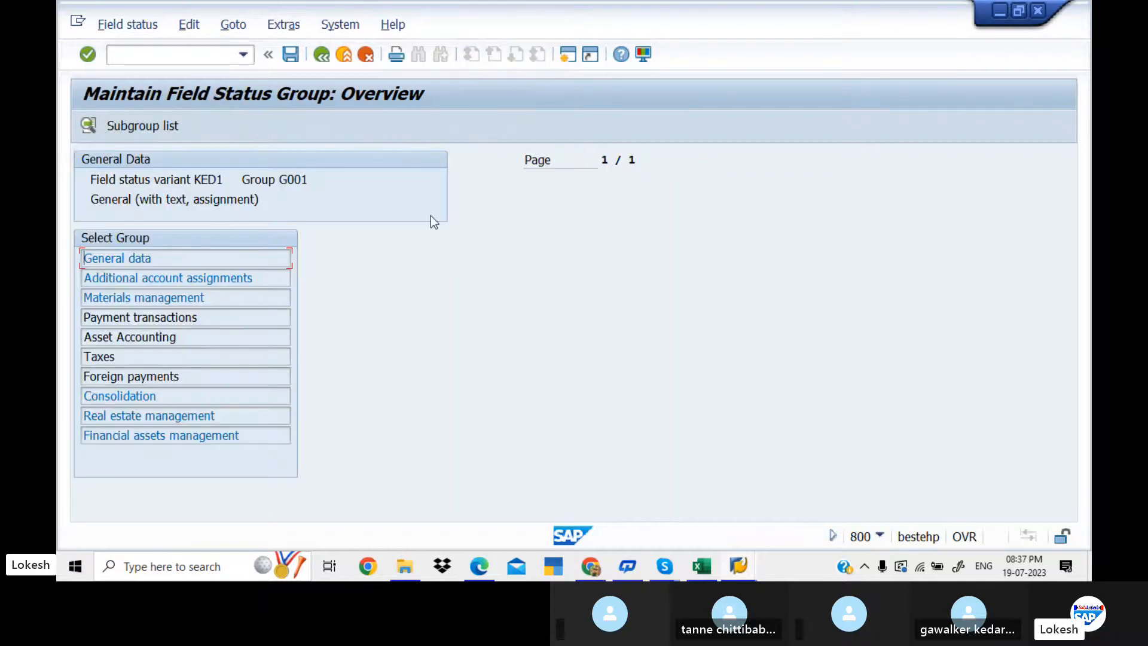
double_click(264, 260)
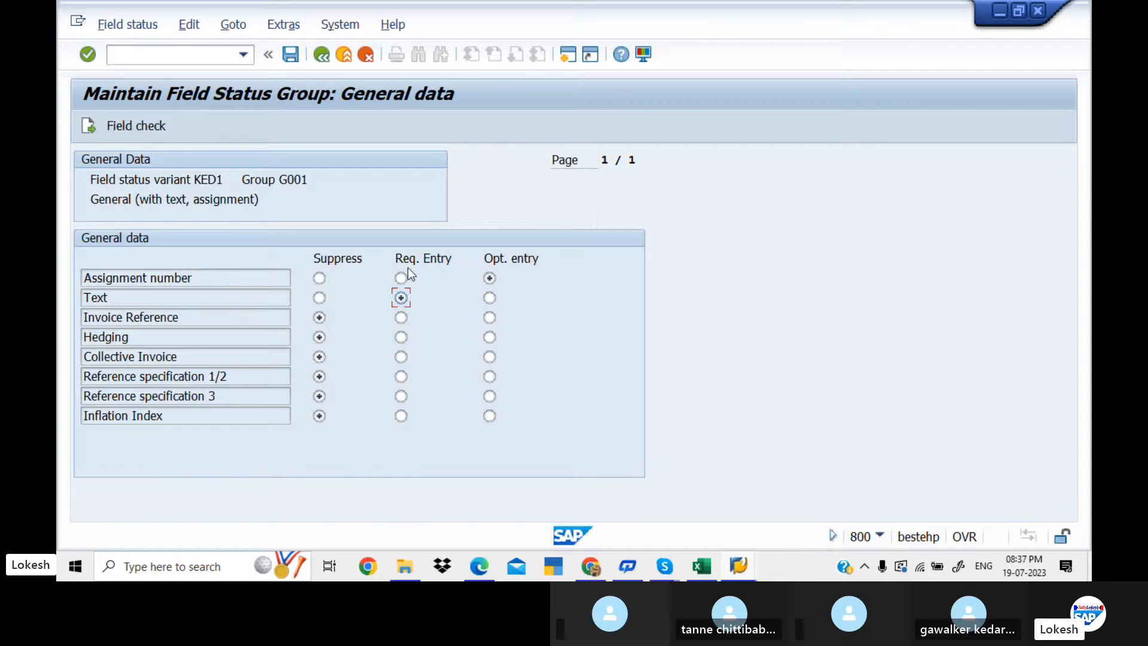
left_click(319, 298)
left_click(400, 303)
left_click(322, 55)
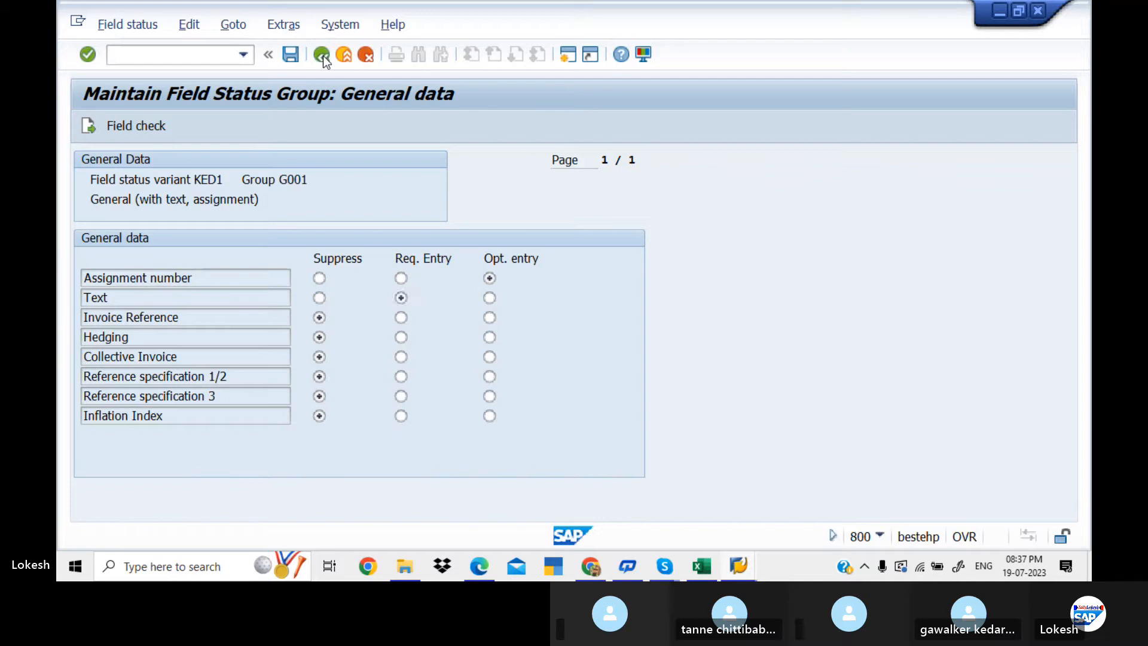
Check G001's additional account assignments and materials management settings, and make Value date a required entry in its payment transactions
left_click(260, 278)
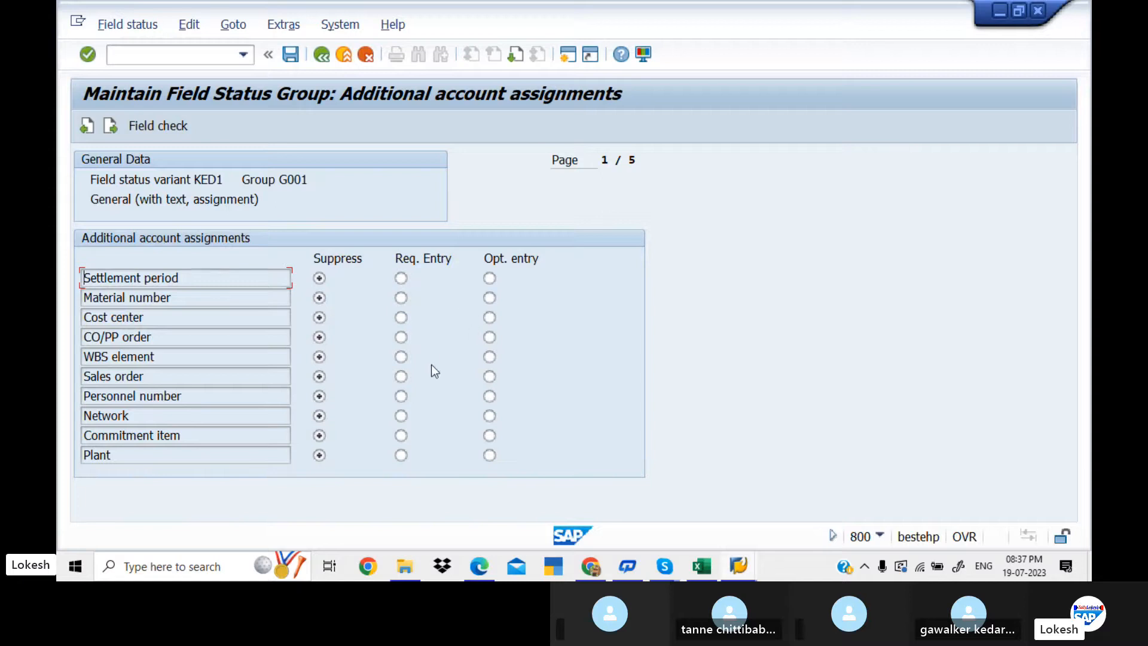
left_click(321, 56)
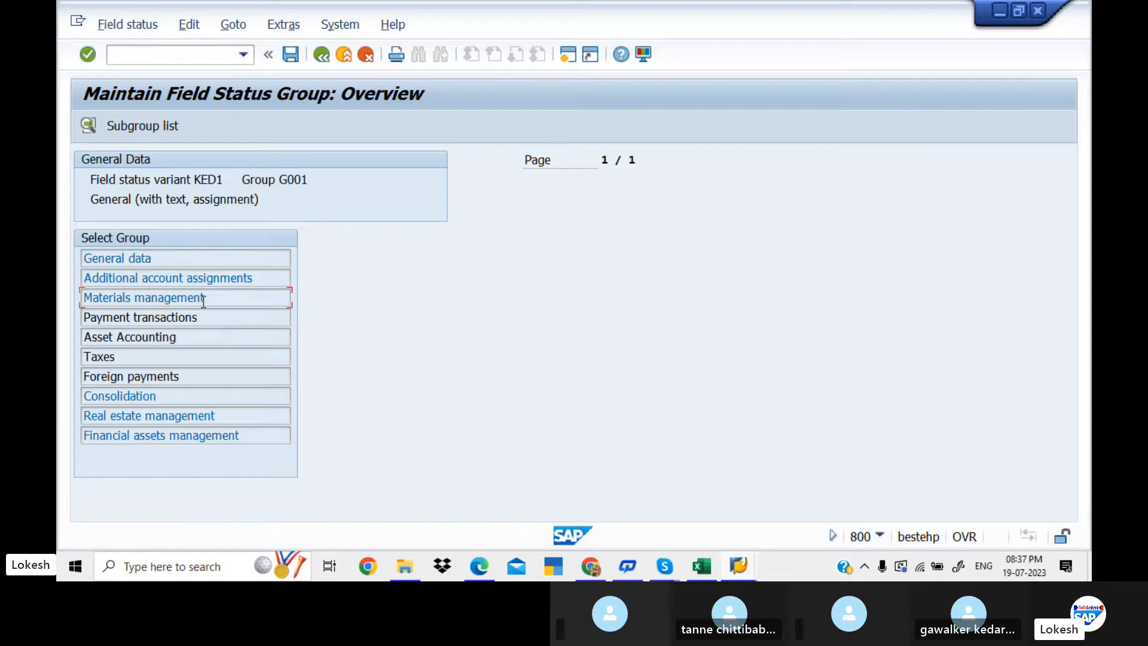
left_click(203, 300)
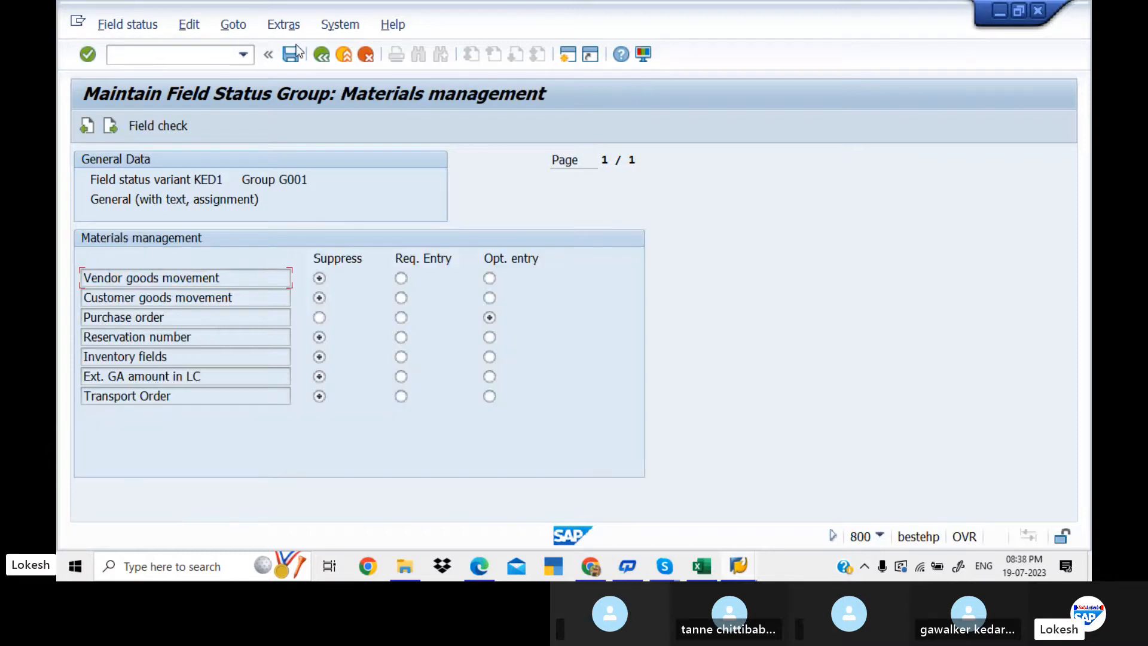
left_click(321, 55)
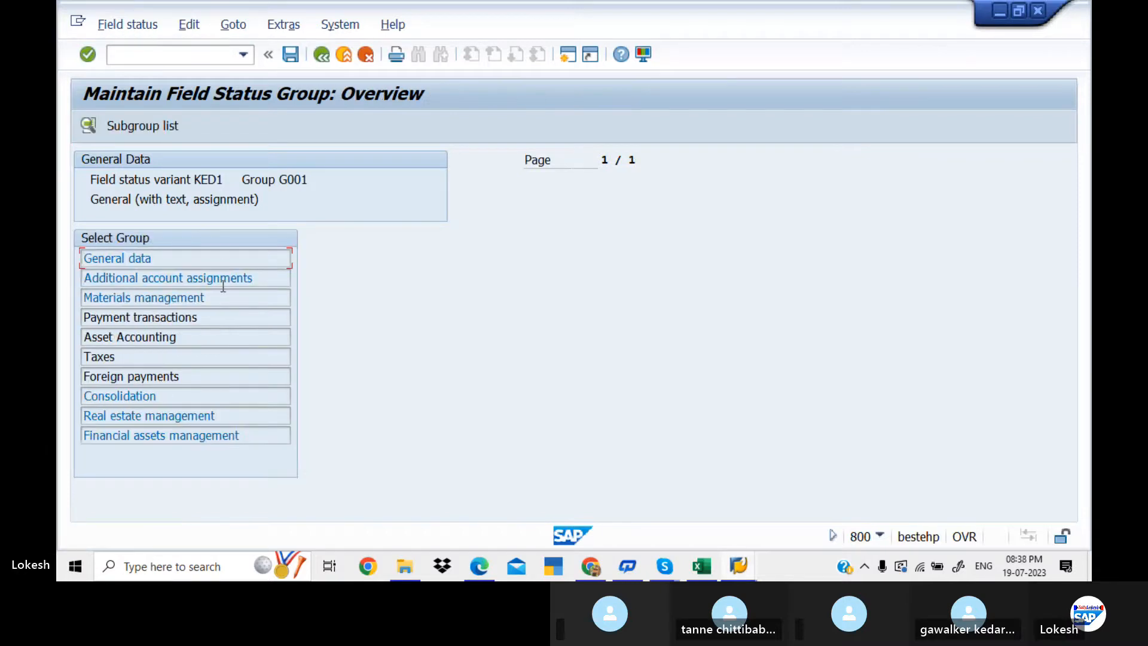
double_click(226, 318)
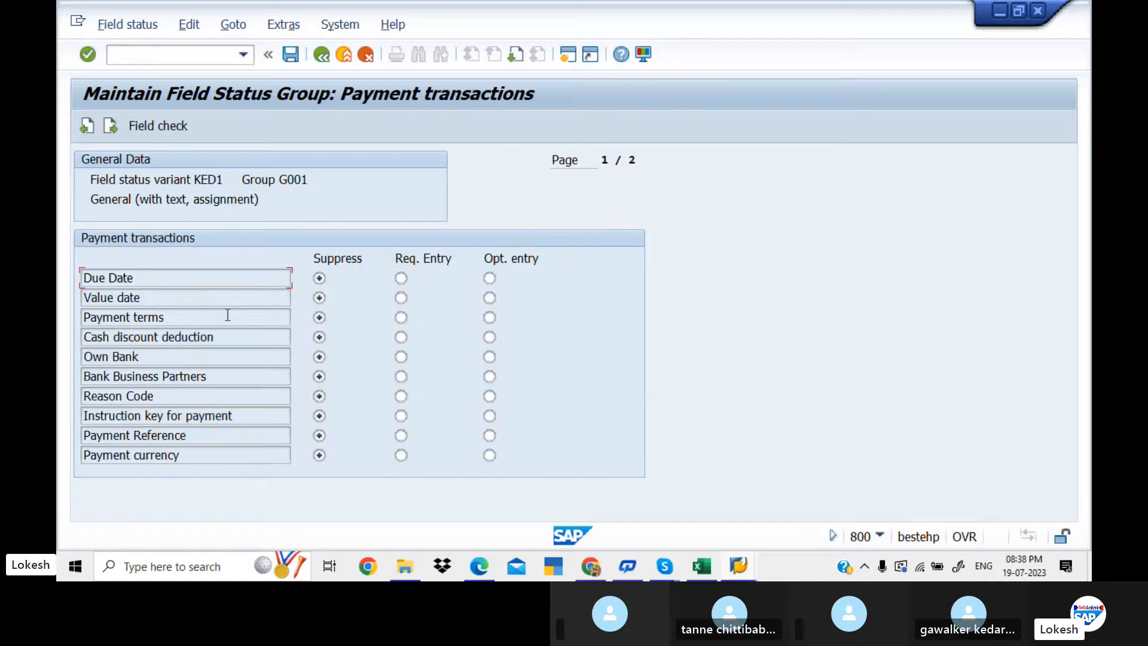
left_click(400, 297)
left_click(328, 59)
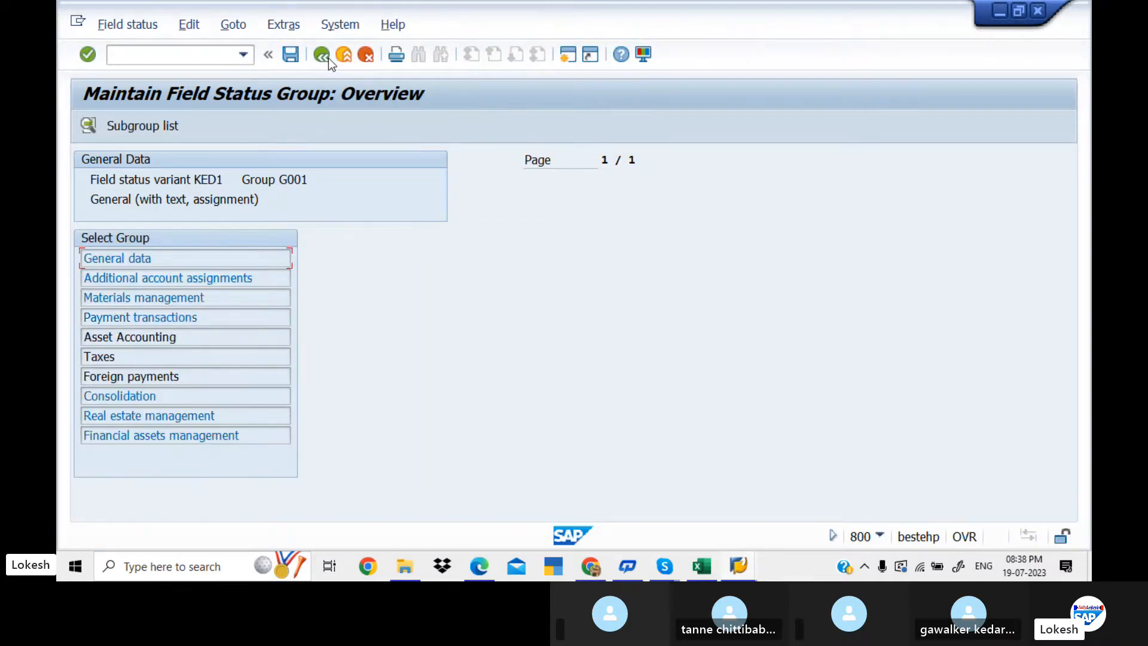
Review G001's asset accounting settings and the other field status groups of KED1, and save the changes
double_click(226, 337)
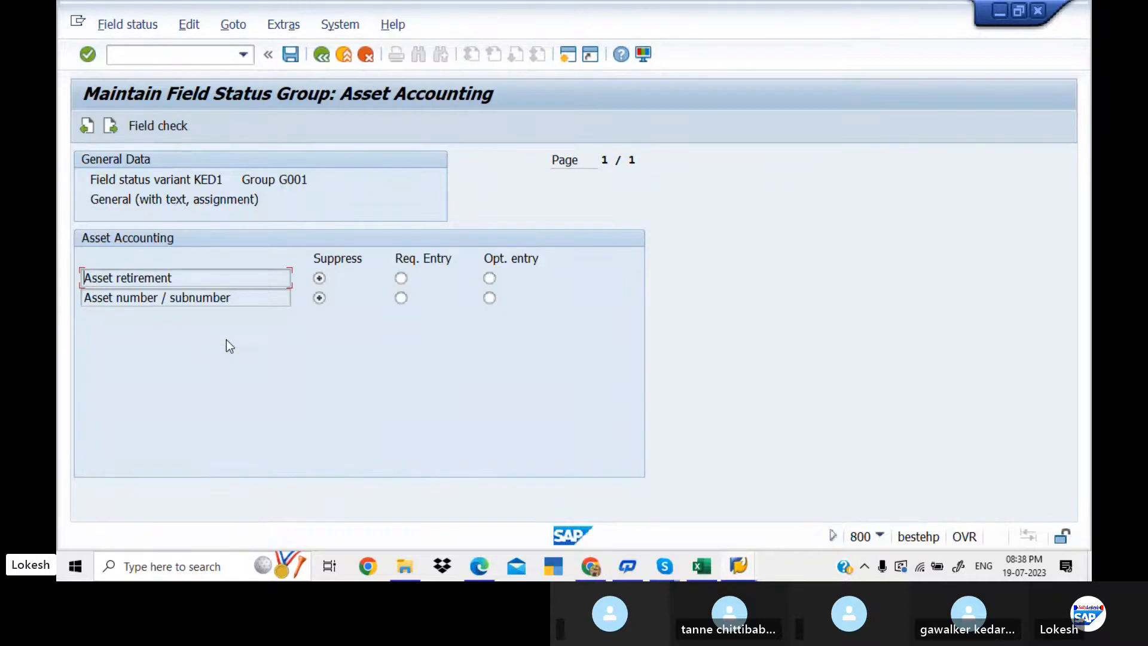
left_click(322, 55)
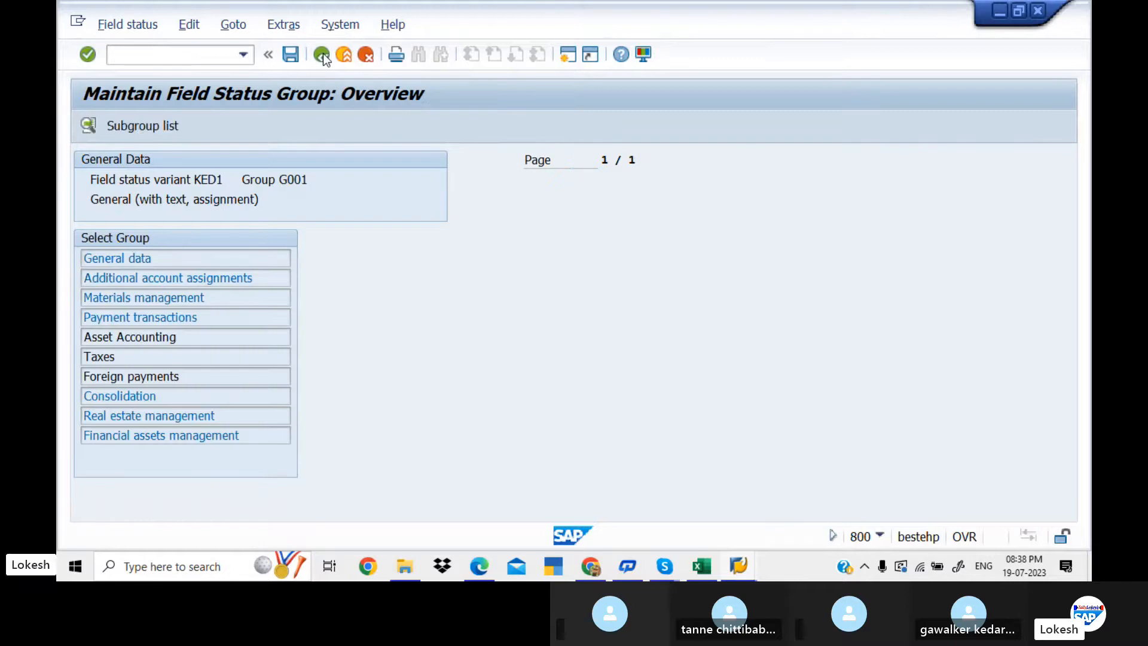
left_click(323, 54)
left_click(518, 276)
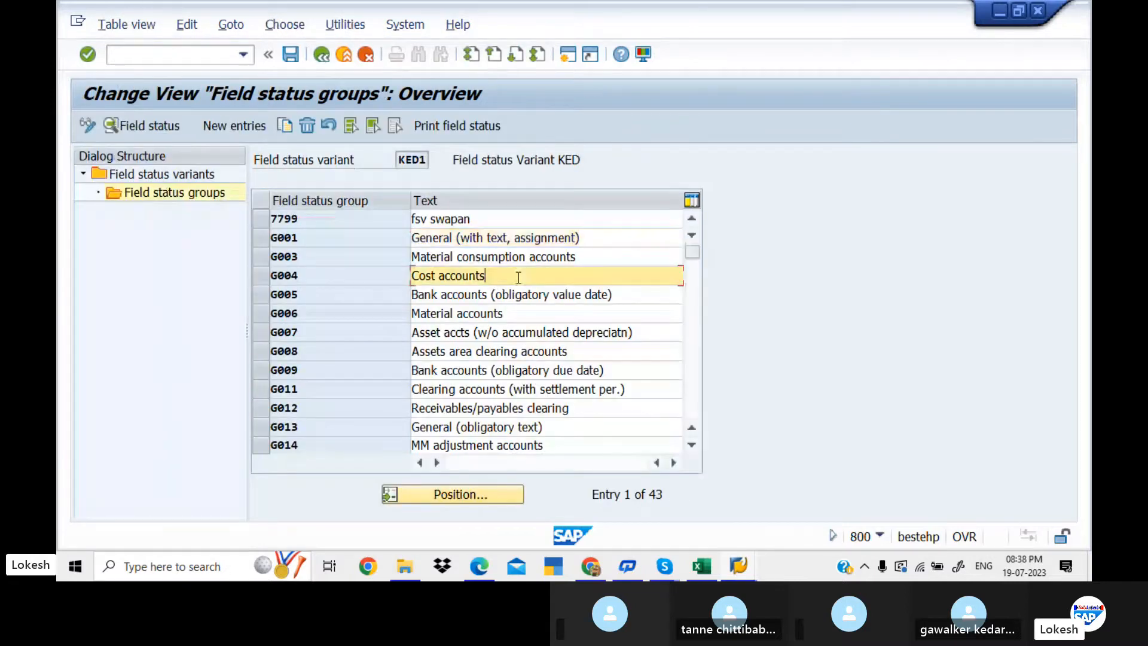
left_click(540, 314)
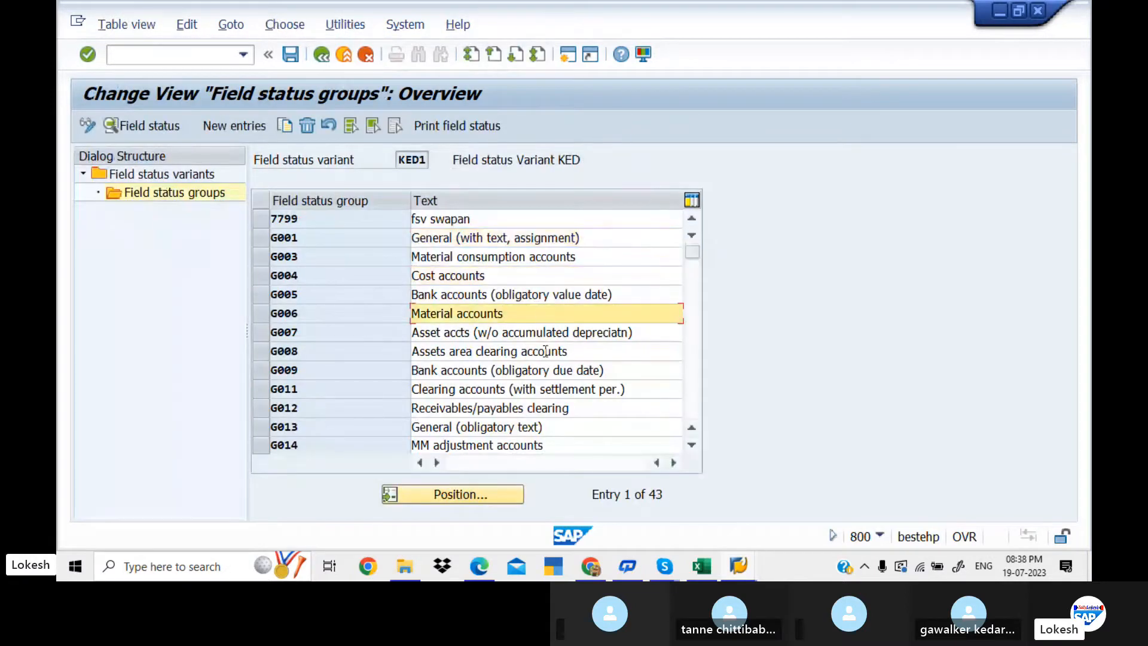
left_click_drag(692, 252, 699, 346)
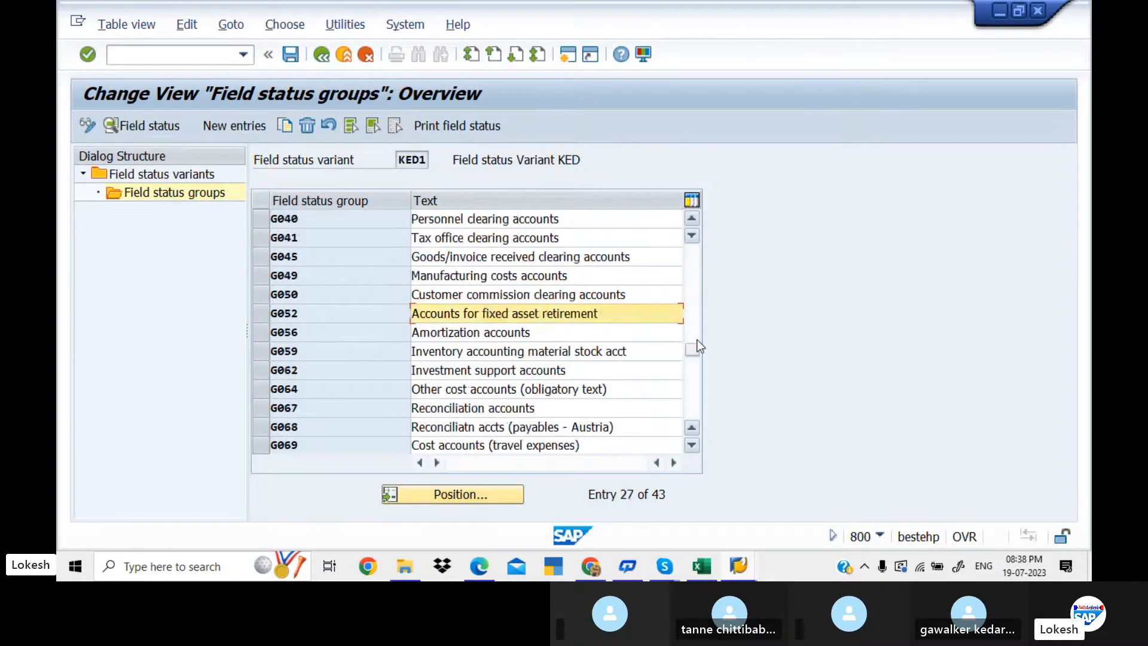
left_click(699, 388)
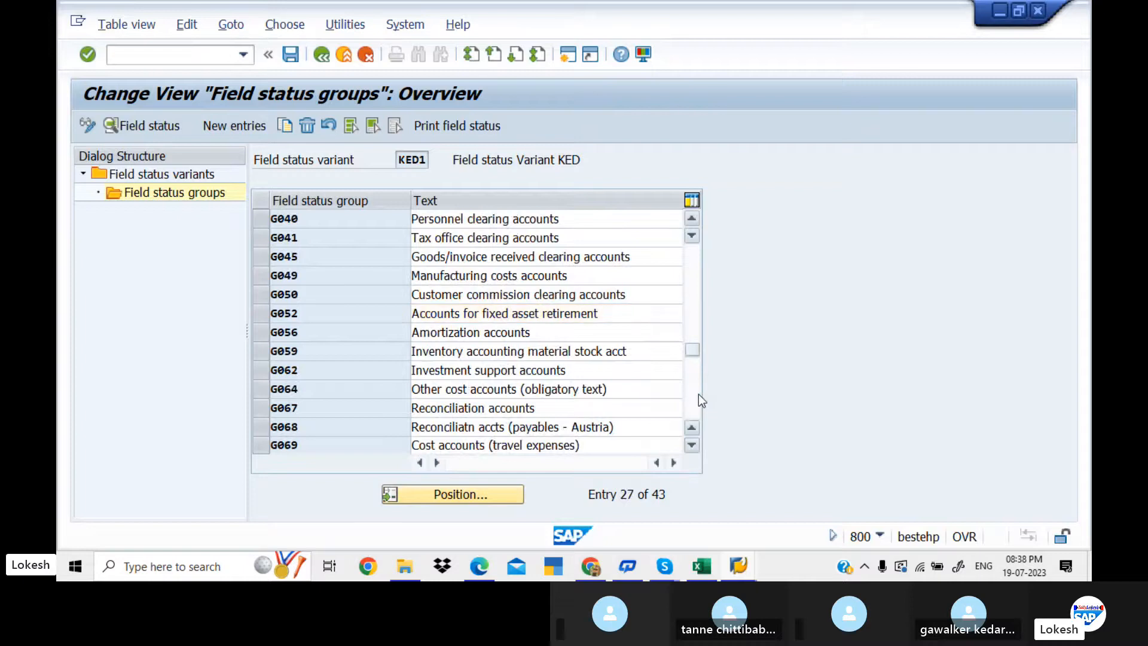
left_click(695, 306)
left_click(695, 306)
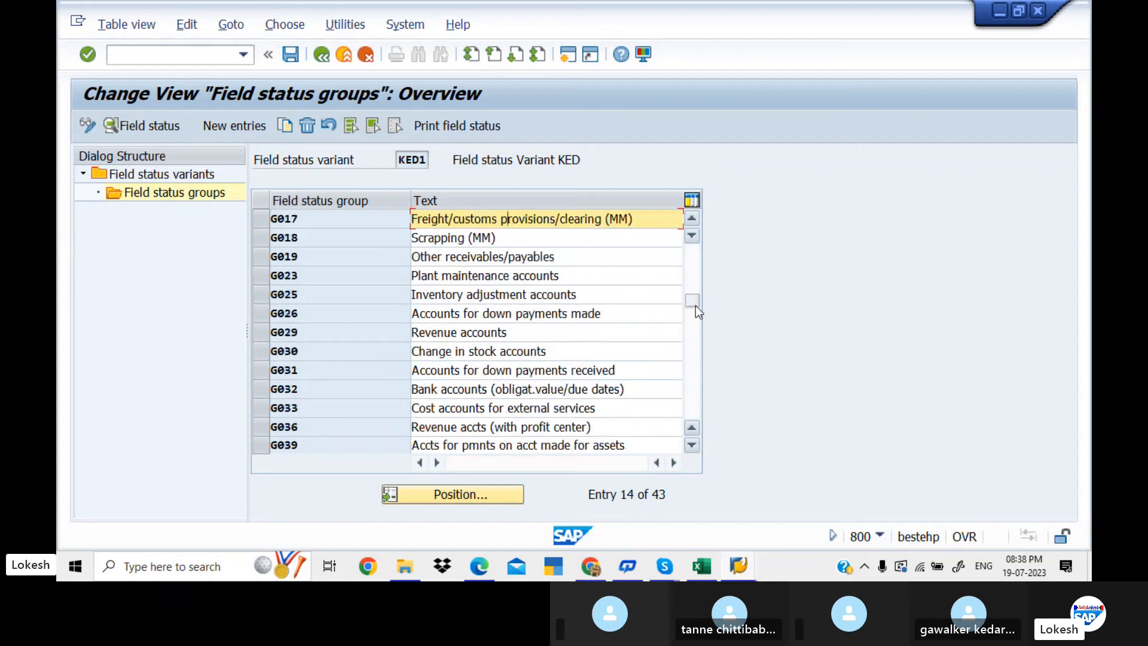
left_click(290, 55)
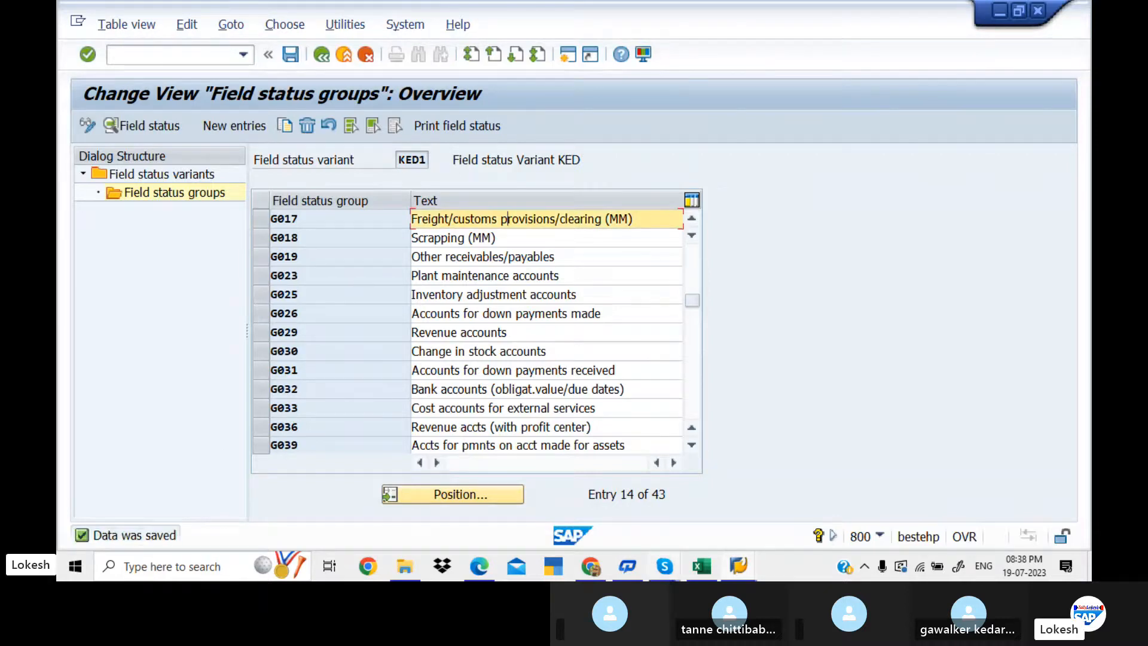
Switch to Edge and find the section on assigning the company code to the field status variant in Global Setting configuration.pdf
mouse_move(712, 573)
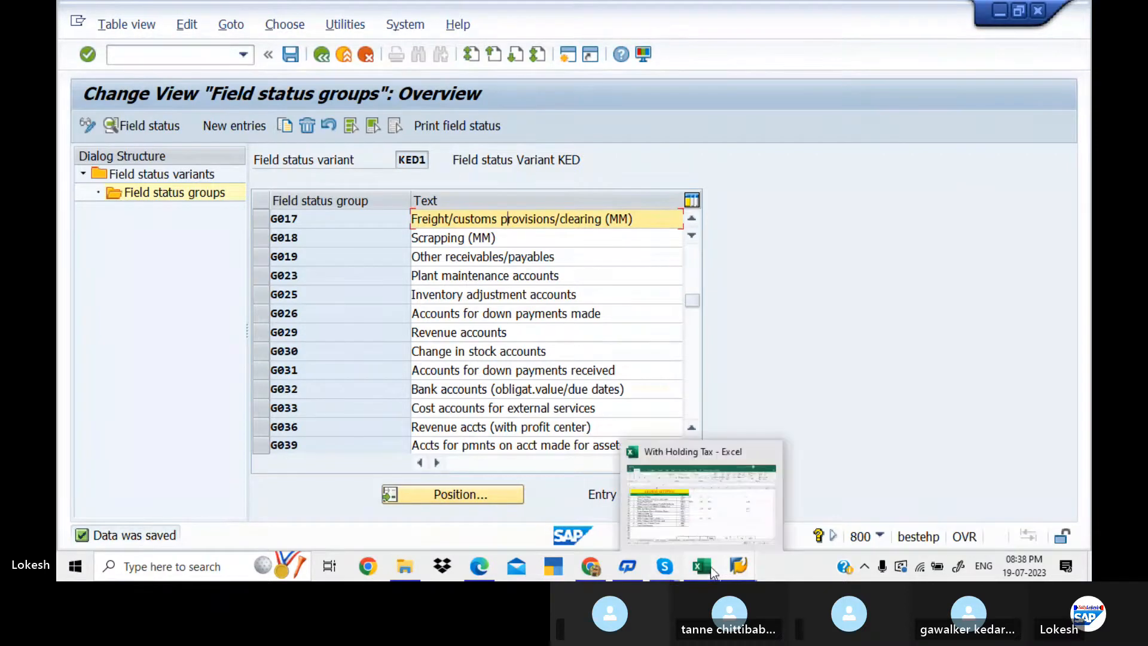
left_click(479, 566)
scroll(481, 577, "down", 2)
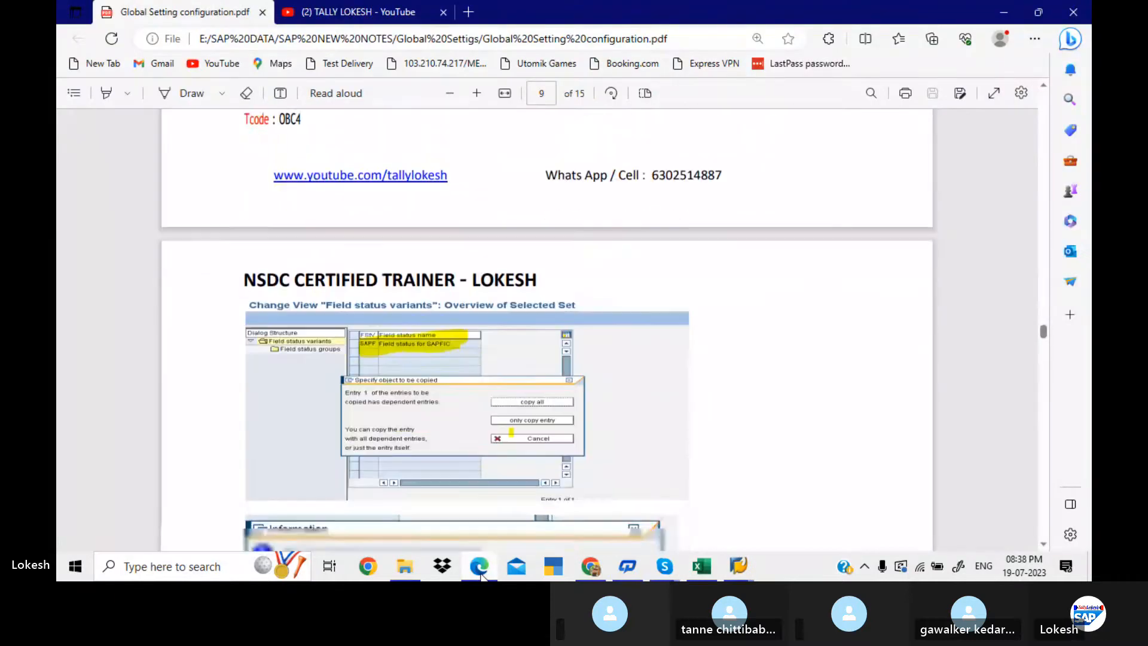
scroll(481, 576, "down", 15)
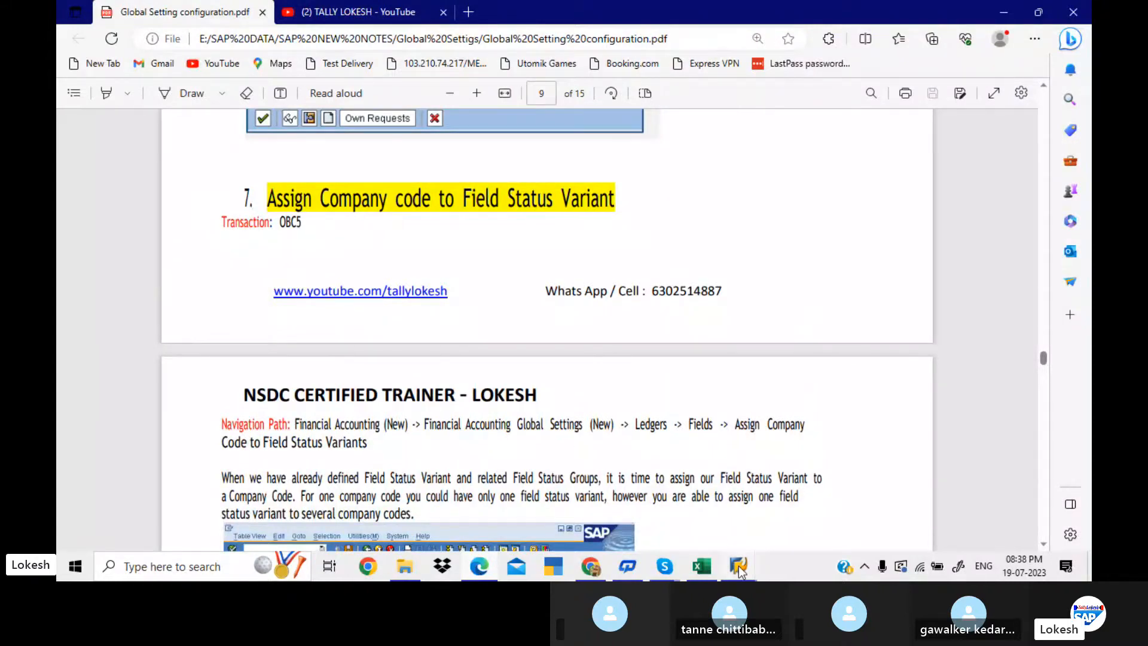
Return to the SAP session showing the field status groups and open the company code assignment with transaction /NOBC5
mouse_move(739, 571)
left_click(730, 507)
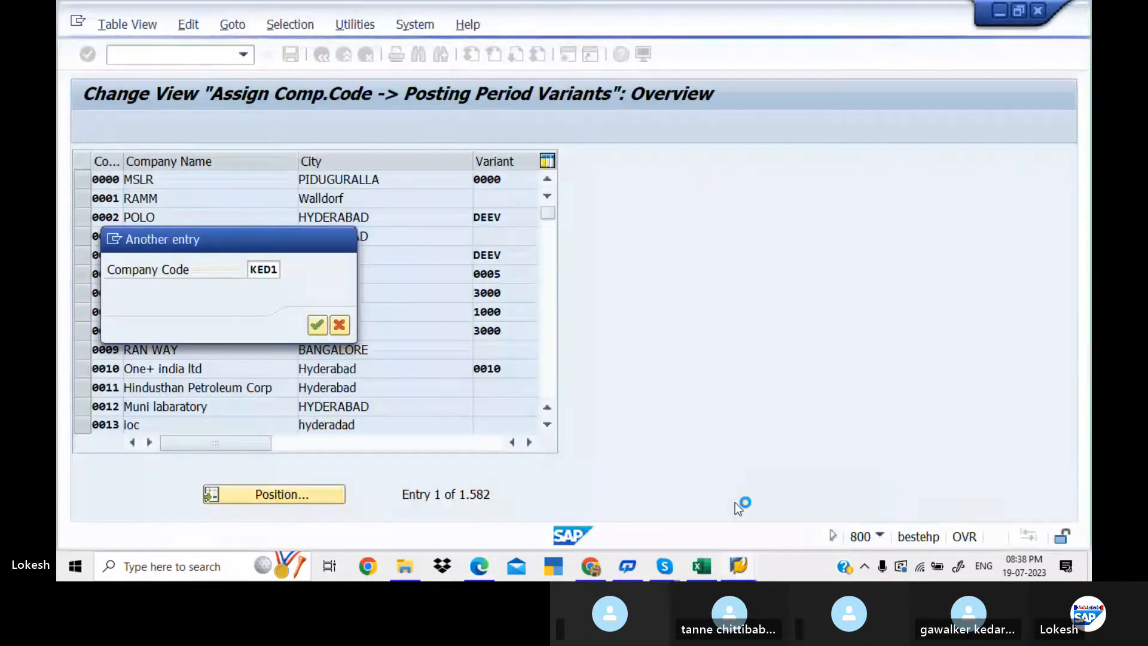
left_click(738, 566)
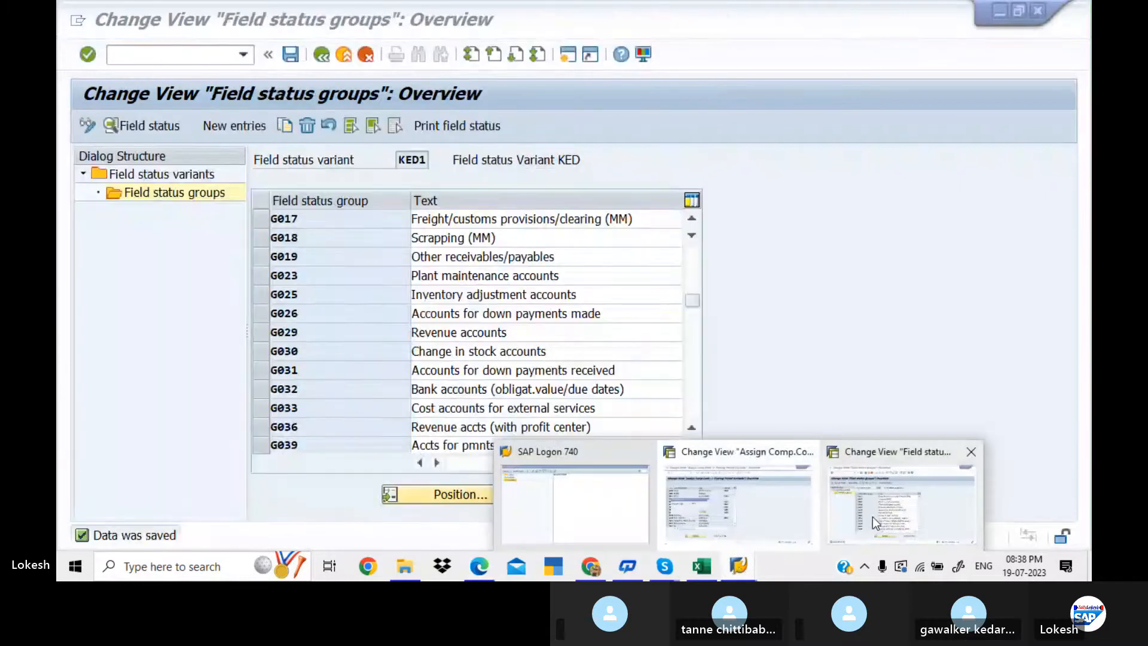
left_click(872, 517)
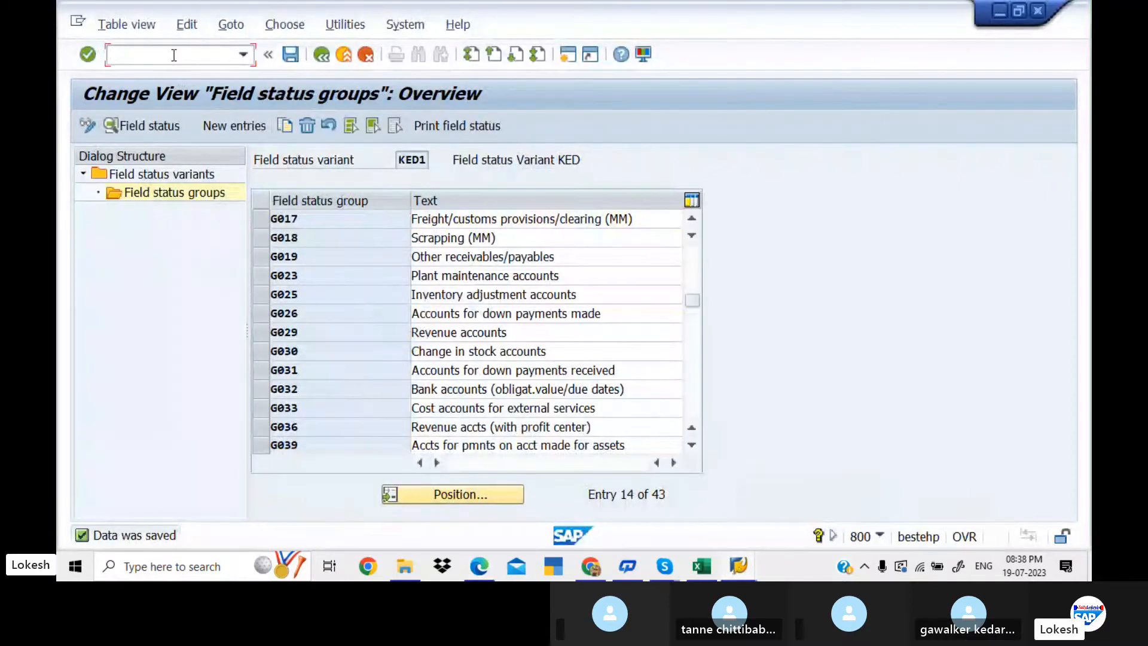
type("/NOBC5")
key("Return")
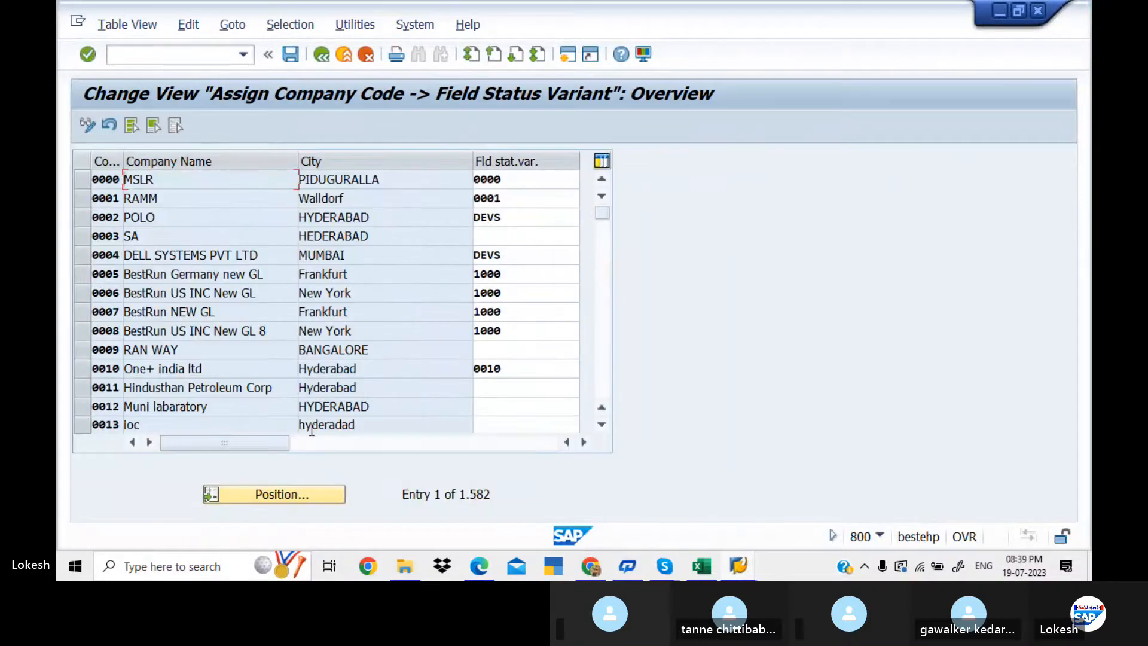
Find company code KED1 in the assignment table, assign field status variant KED1 to it, and save
left_click(313, 492)
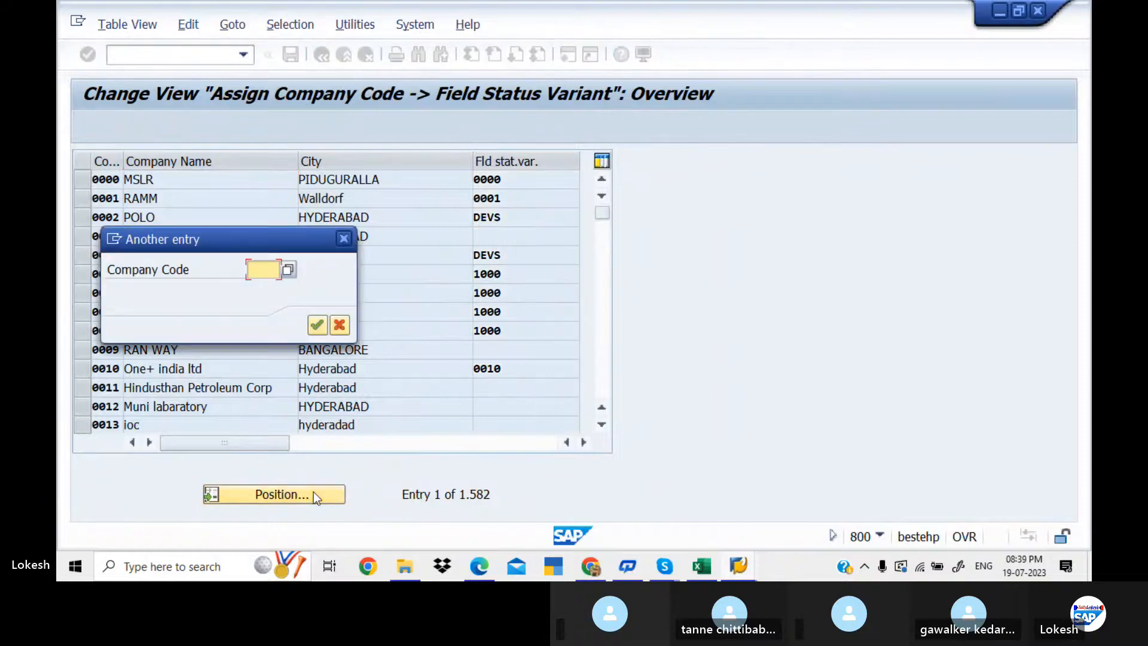
type("KED1")
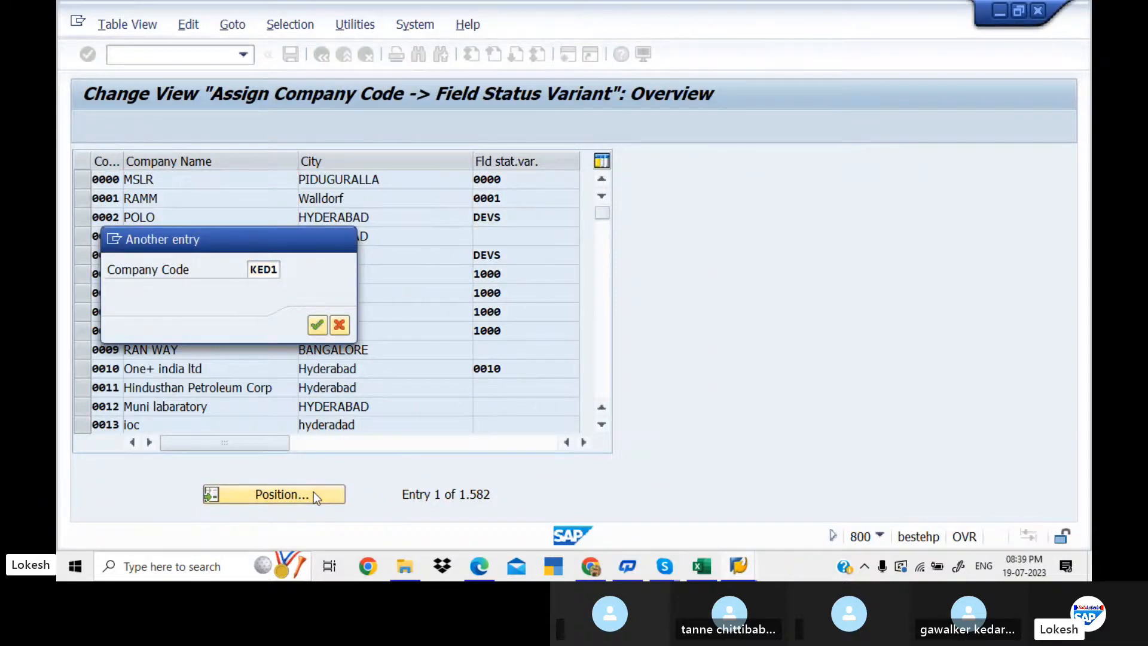
key("Return")
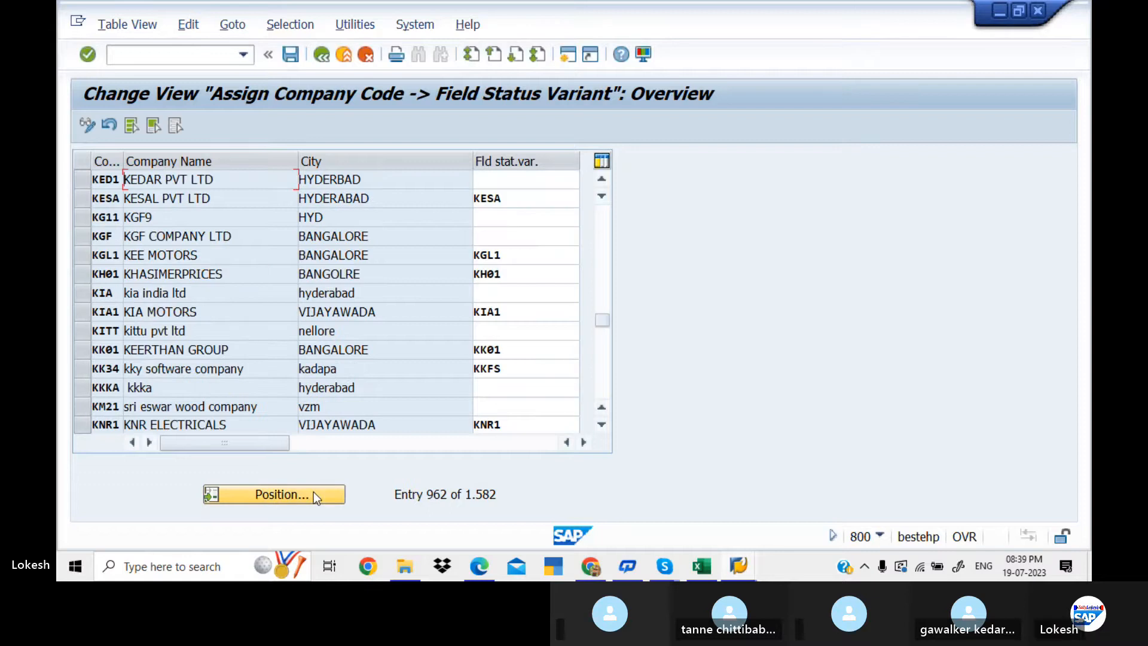
left_click(524, 179)
type("K")
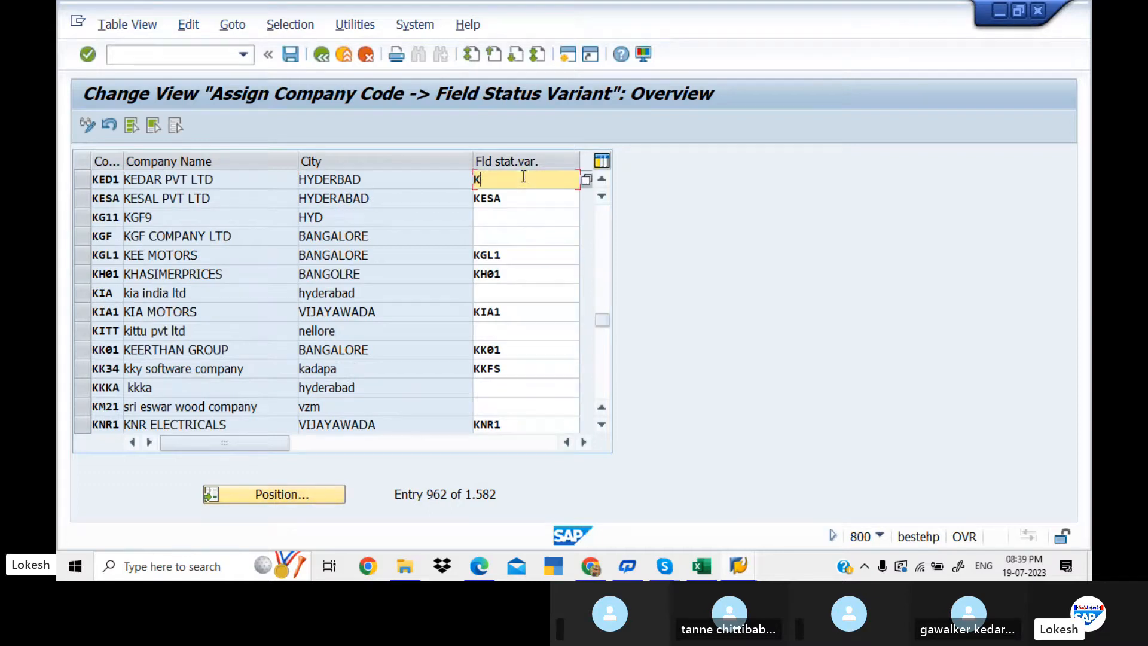
type("ED1")
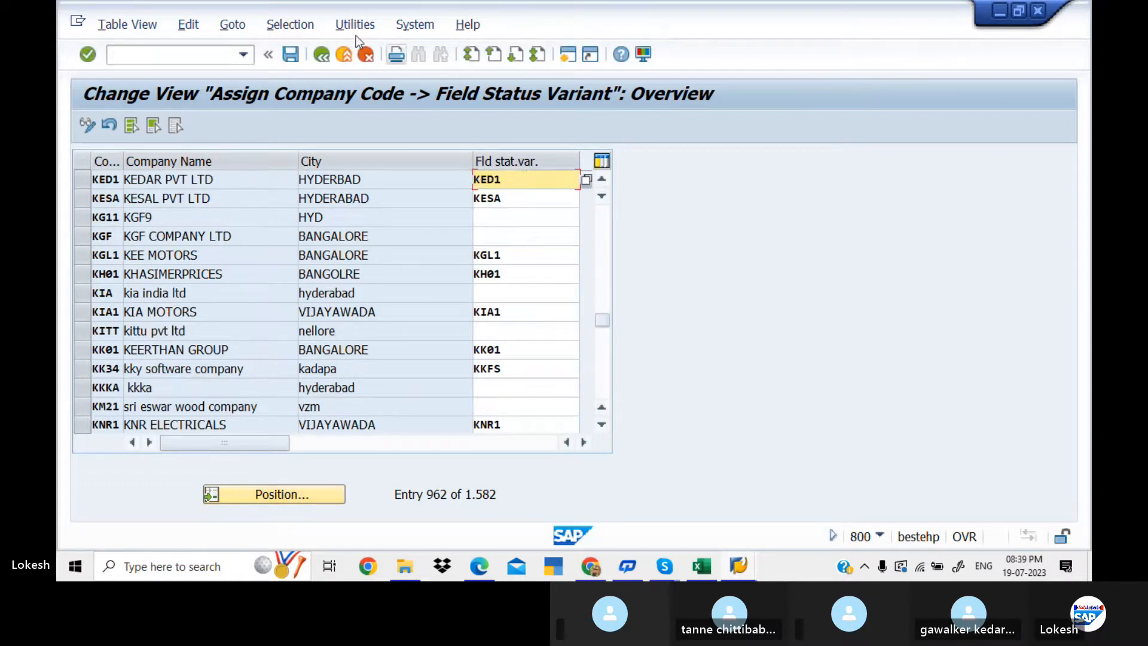
left_click(293, 54)
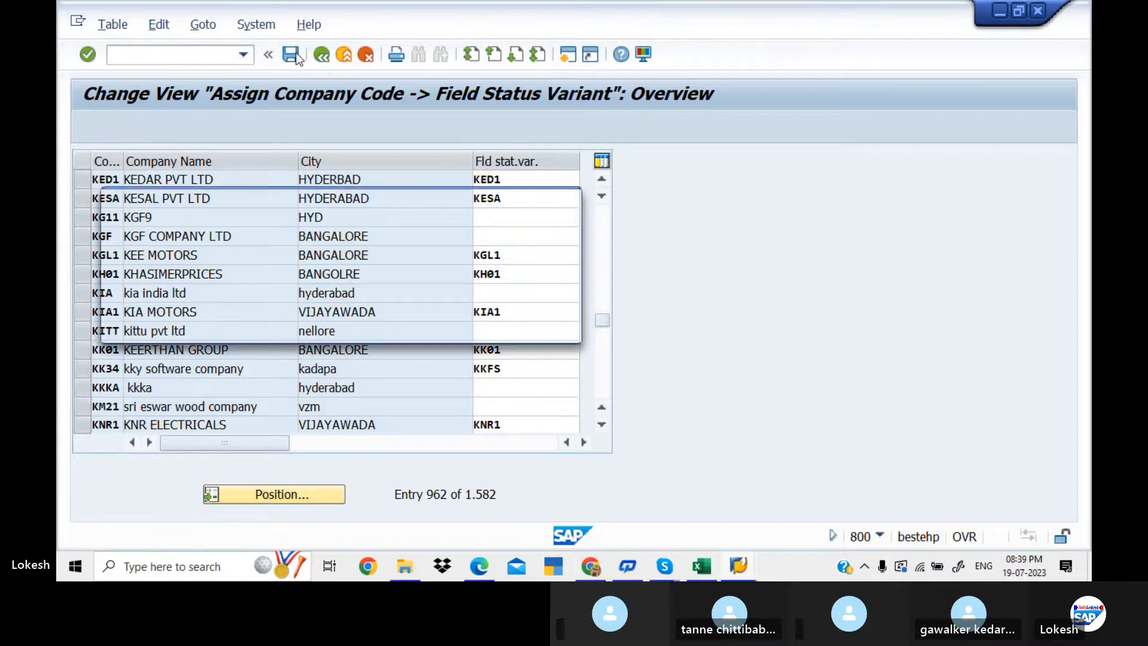
left_click(341, 324)
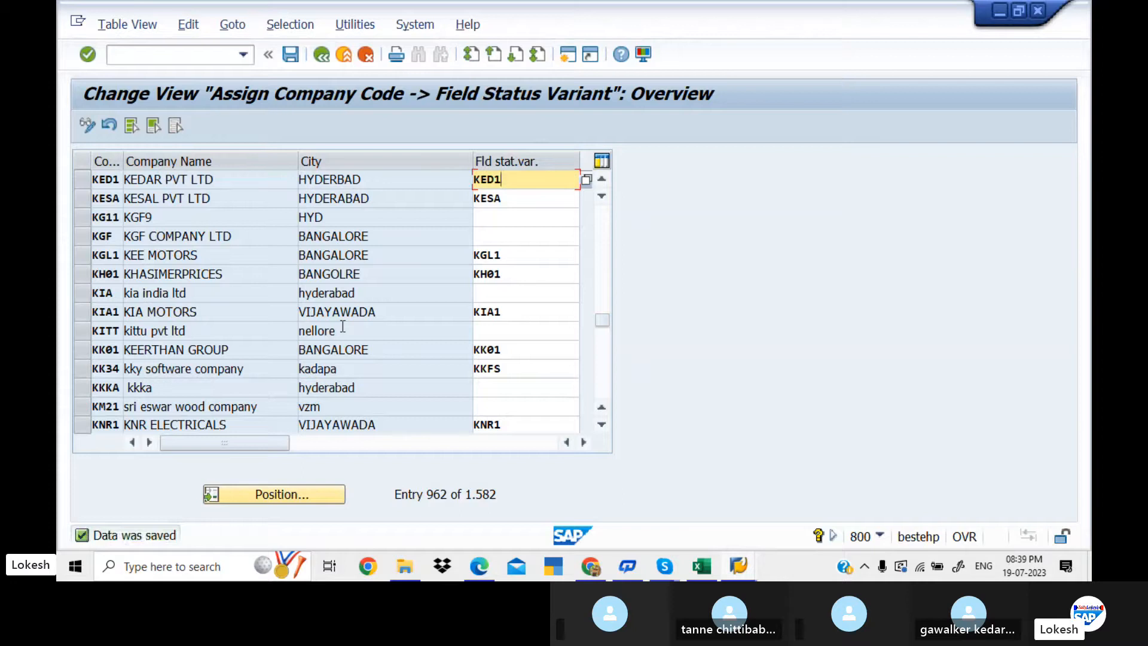
Switch to Edge and find the section on defining document types in Global Setting configuration.pdf
key("alt+Tab")
key("alt+Tab")
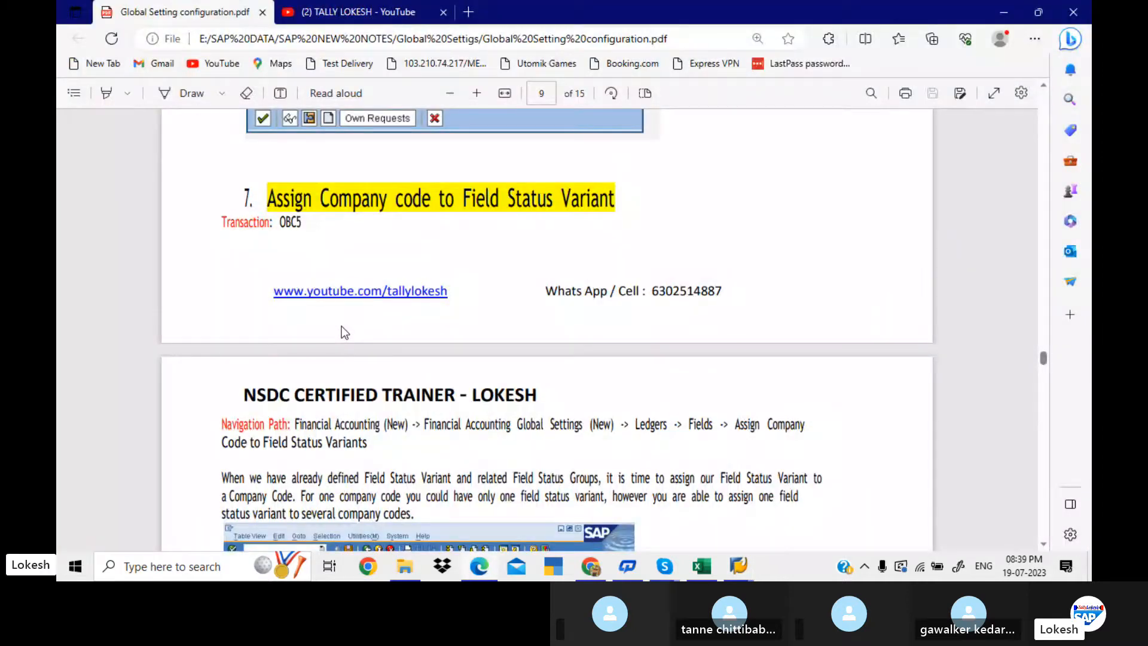
scroll(342, 326, "down", 10)
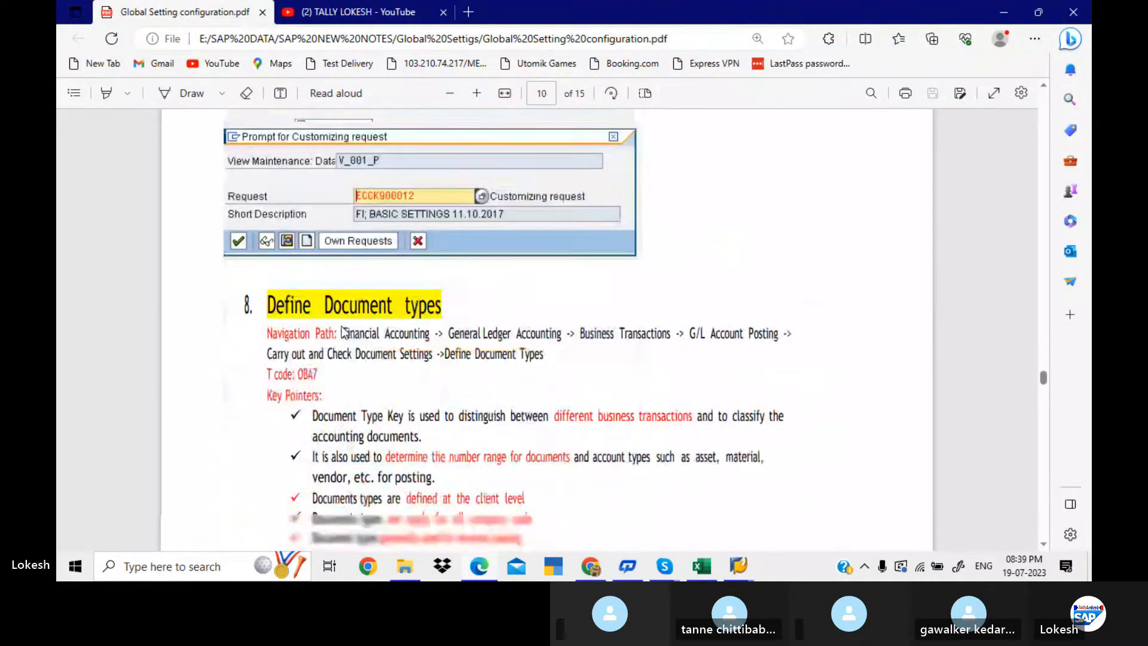
scroll(344, 330, "down", 2)
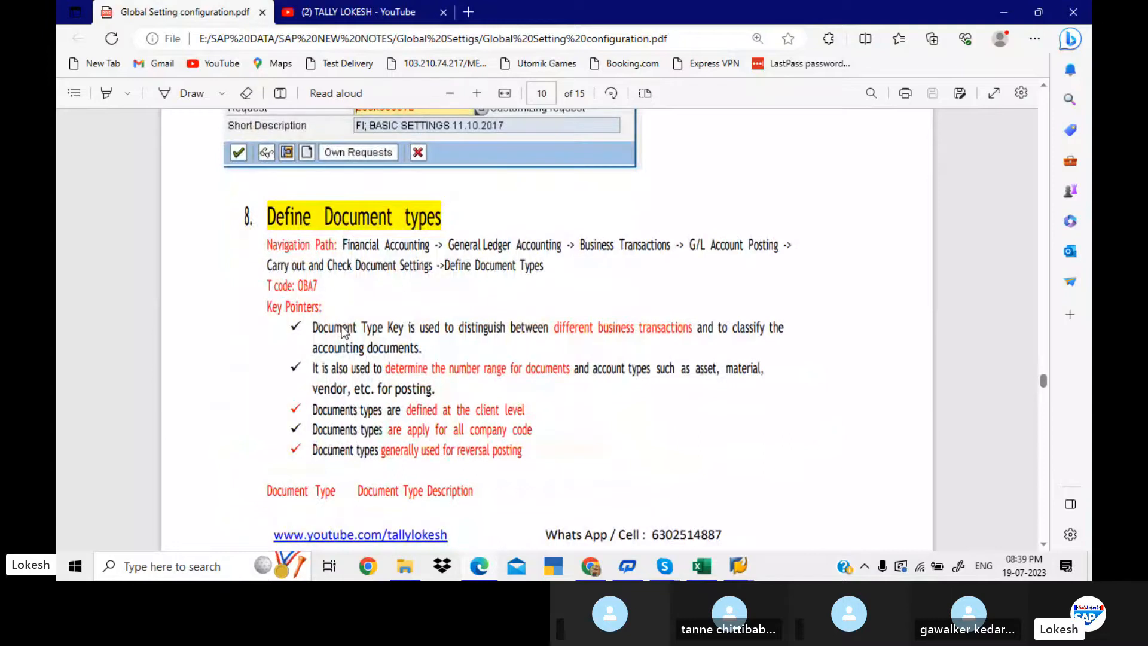
Return to the SAP session and open the document types overview with transaction /NOBA7
key("alt+Tab")
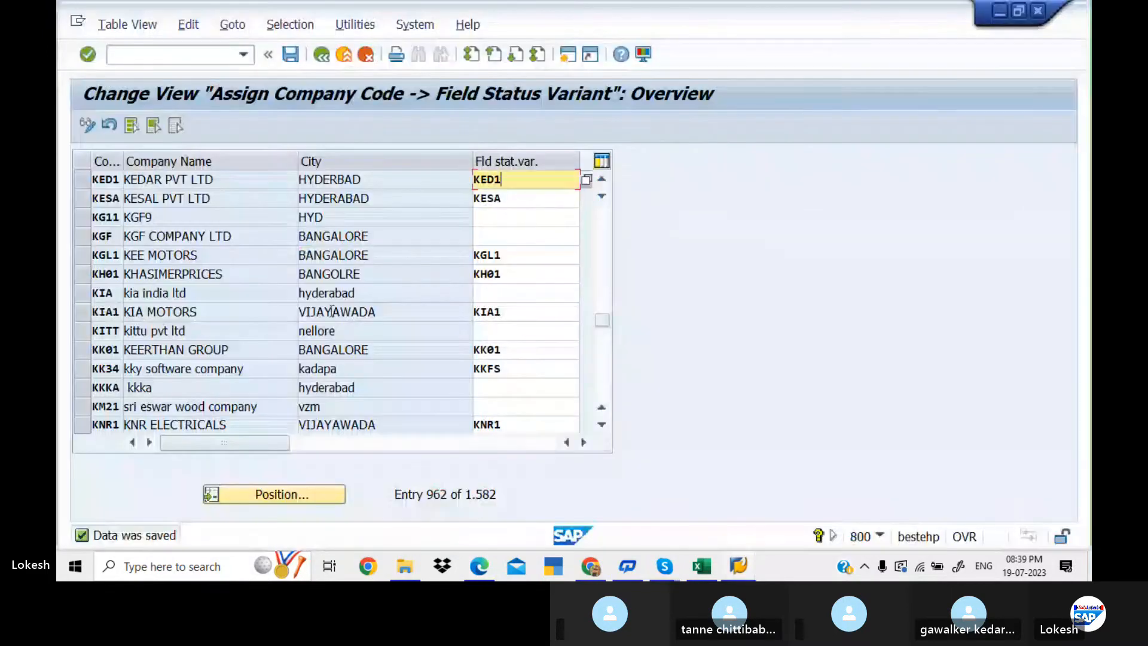
type("/")
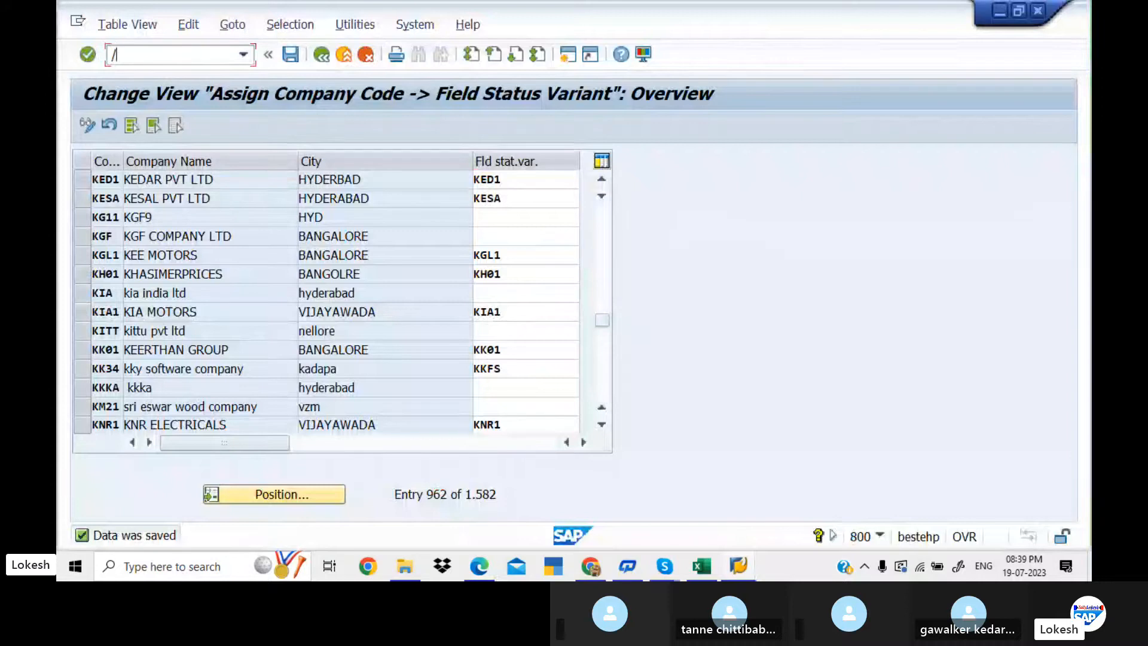
type("NOBA7")
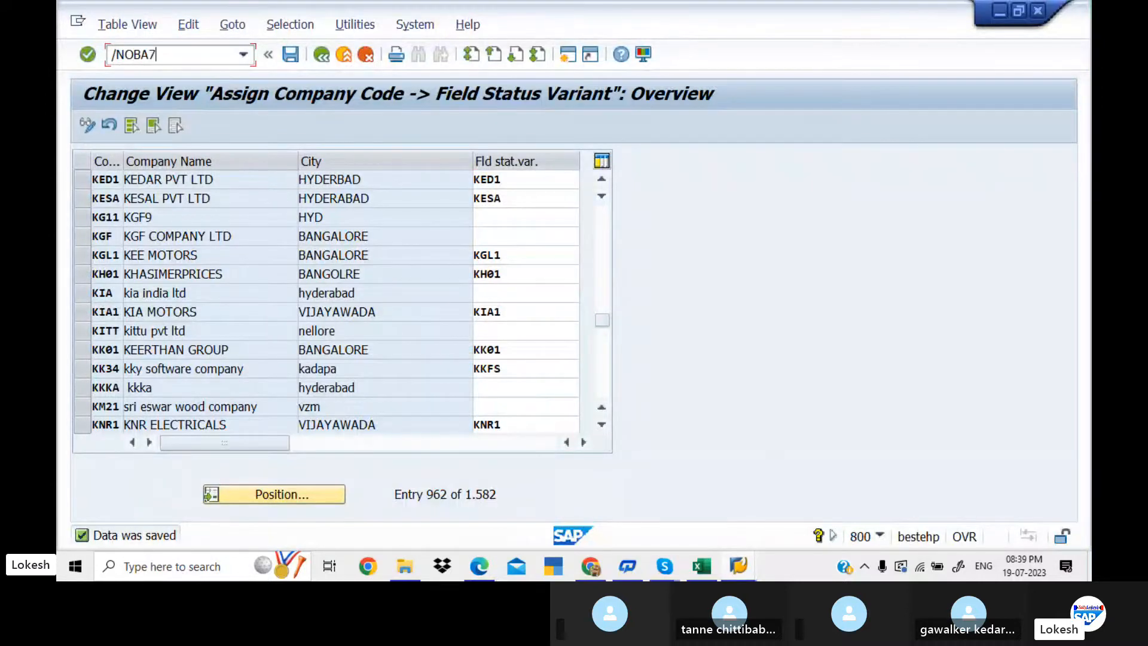
key("Return")
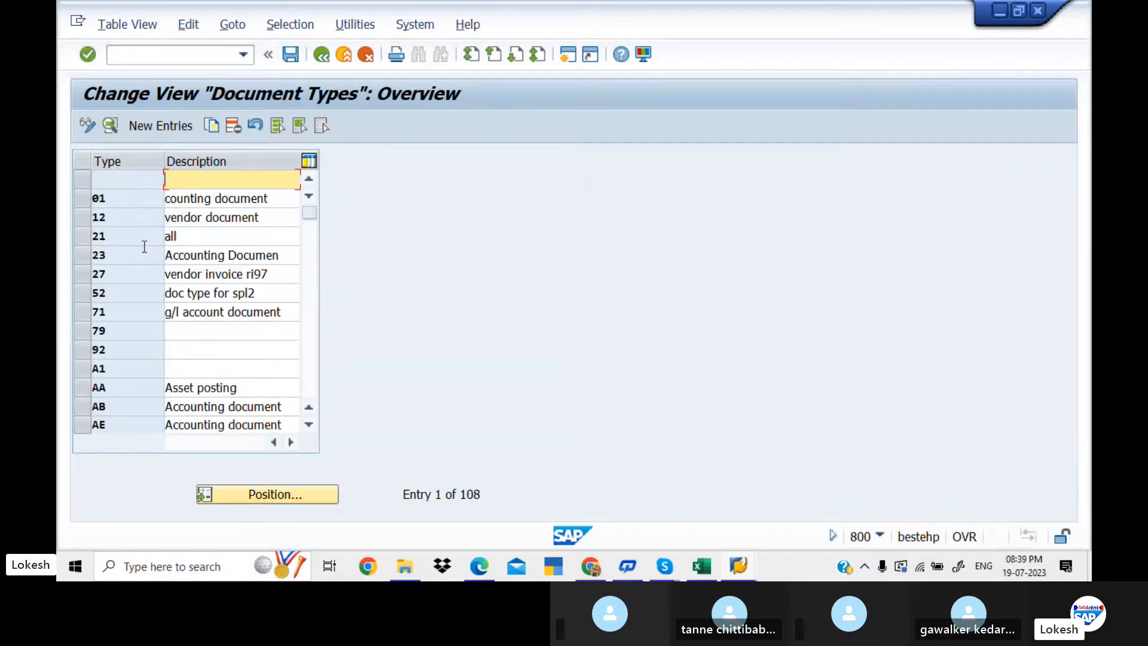
Look up the document type codes in the PDF in Edge, and open the details of document type DR in SAP
left_click(279, 496)
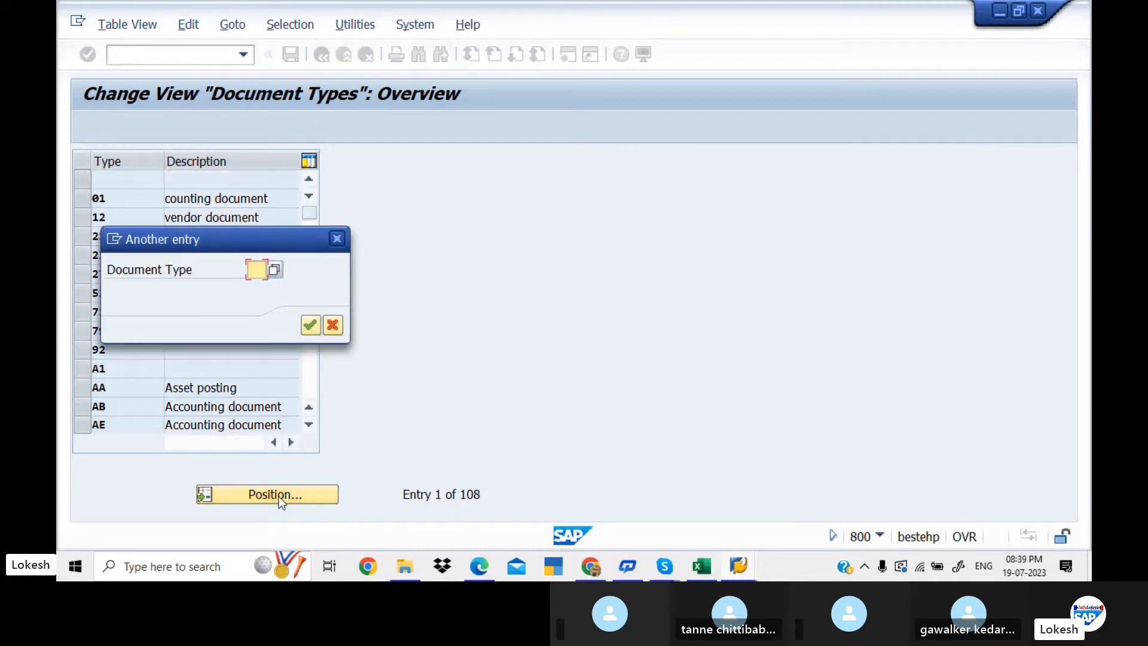
key("alt+Tab")
scroll(280, 496, "down", 2)
scroll(280, 497, "down", 5)
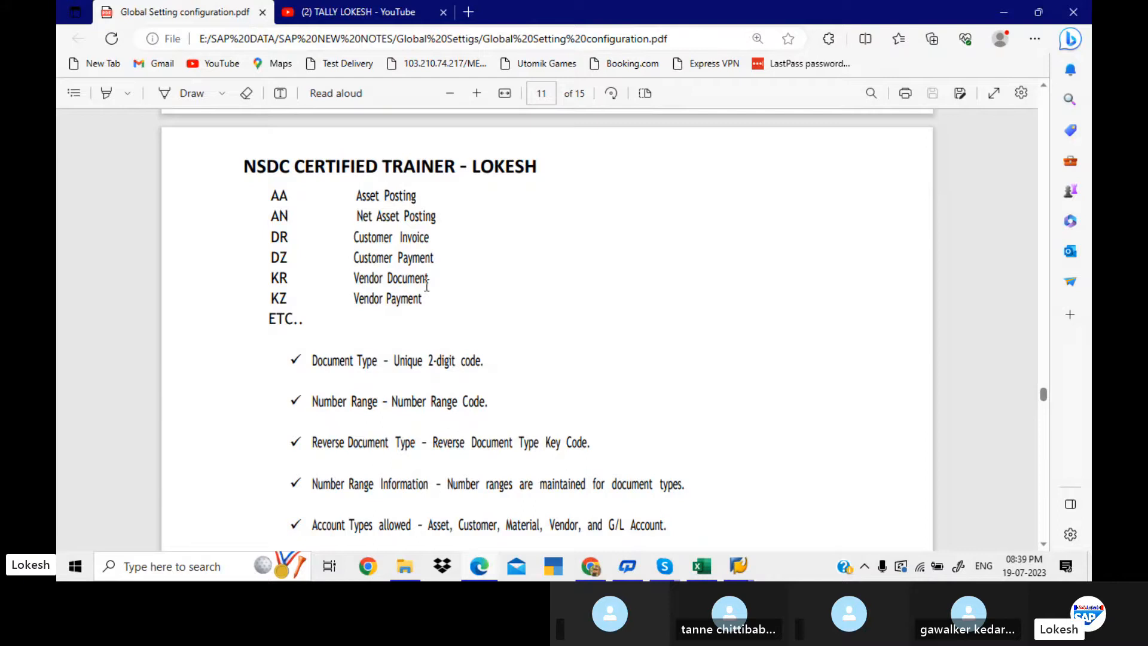
key("alt+Tab")
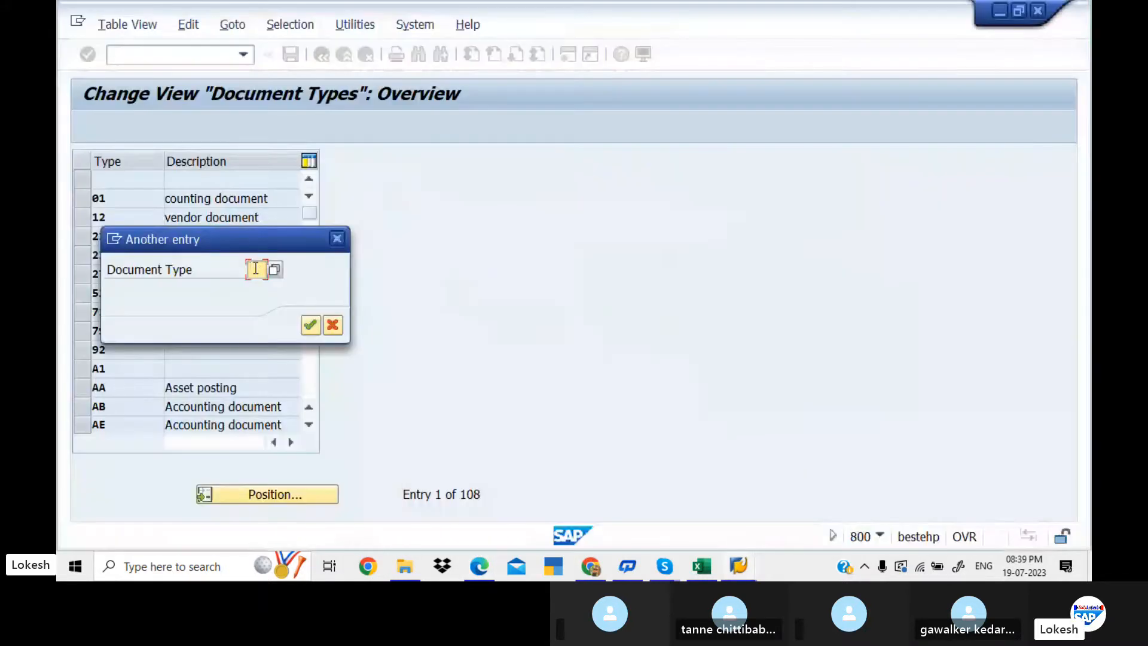
type("DR")
key("Return")
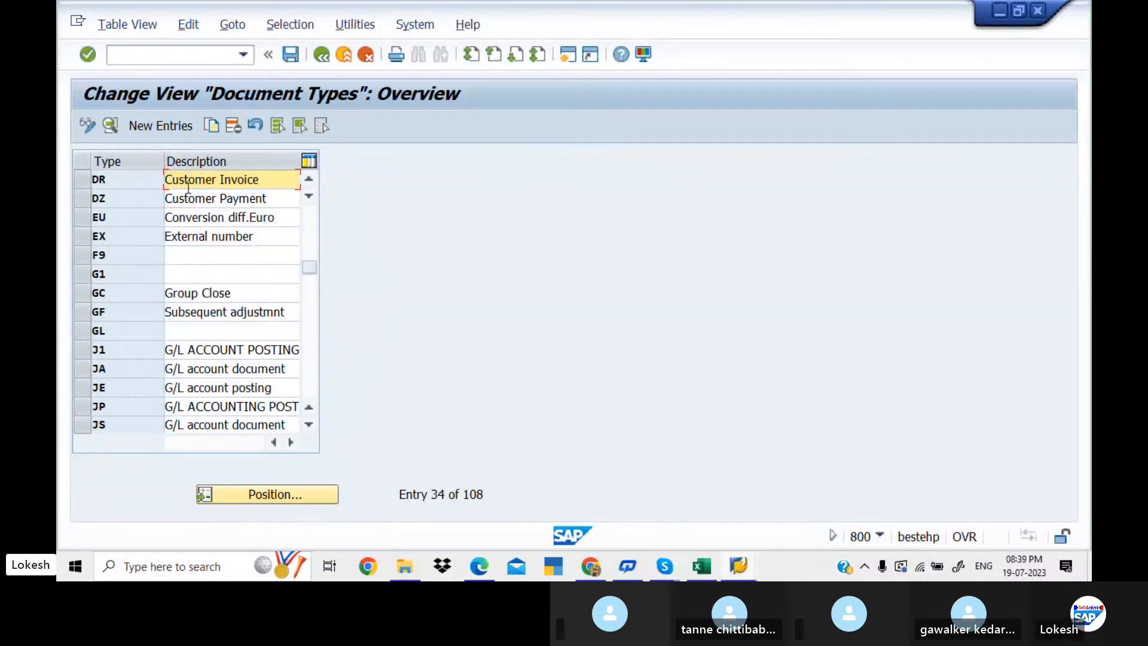
double_click(271, 181)
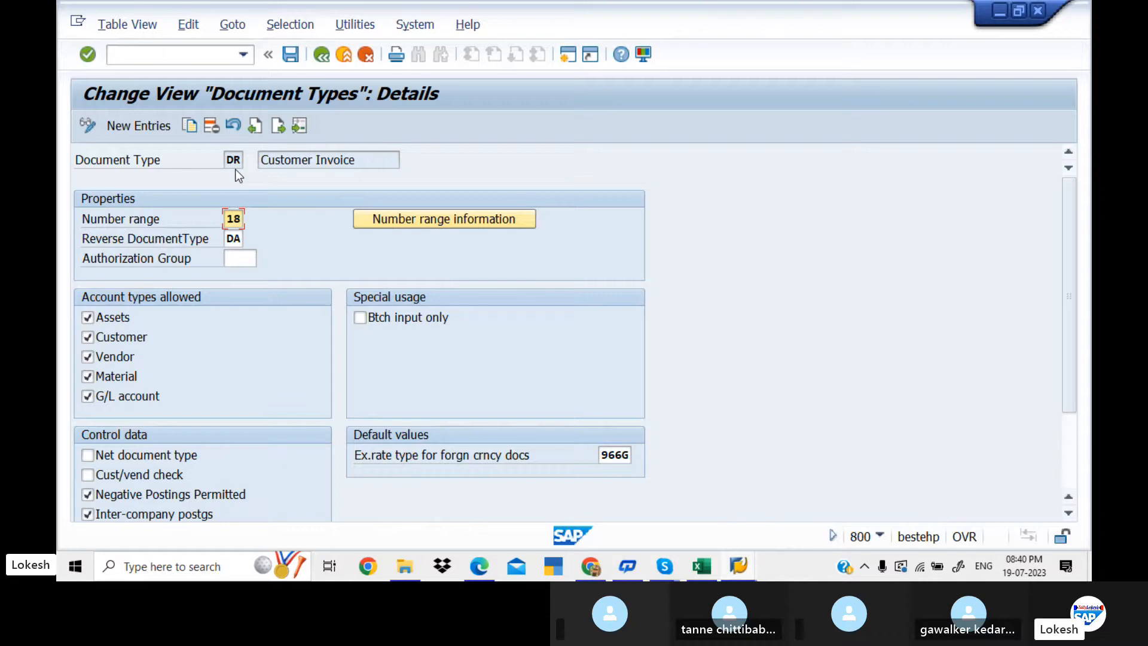
From DR's number range information, open the accounting document intervals of company code KED1 for editing
left_click(414, 219)
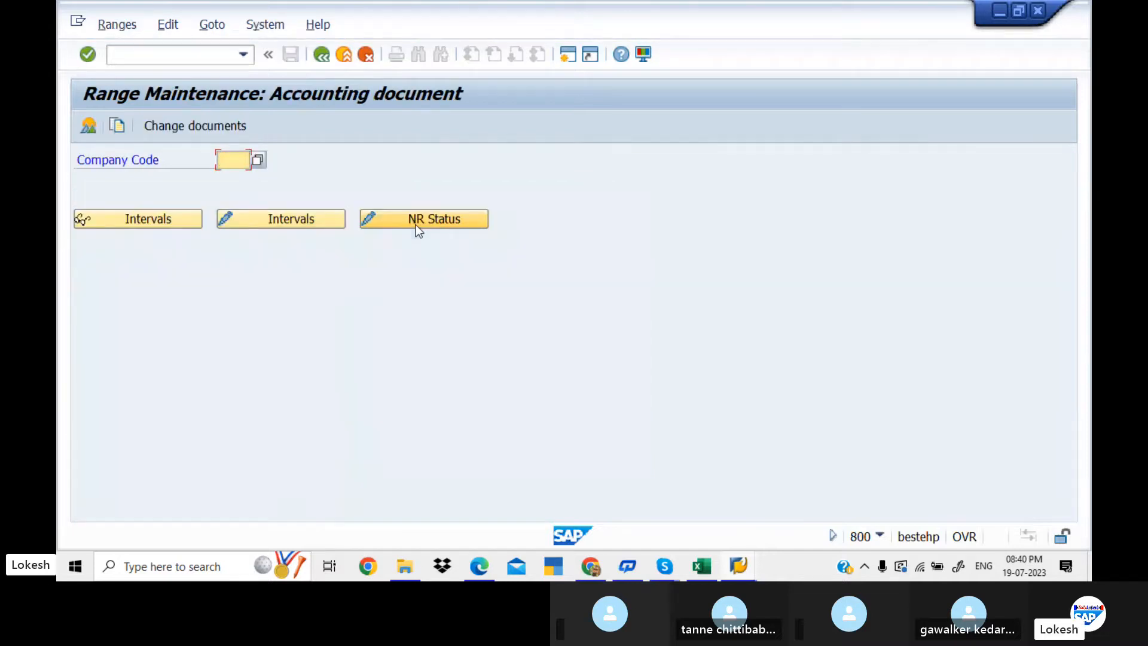
type("KED1")
left_click(314, 216)
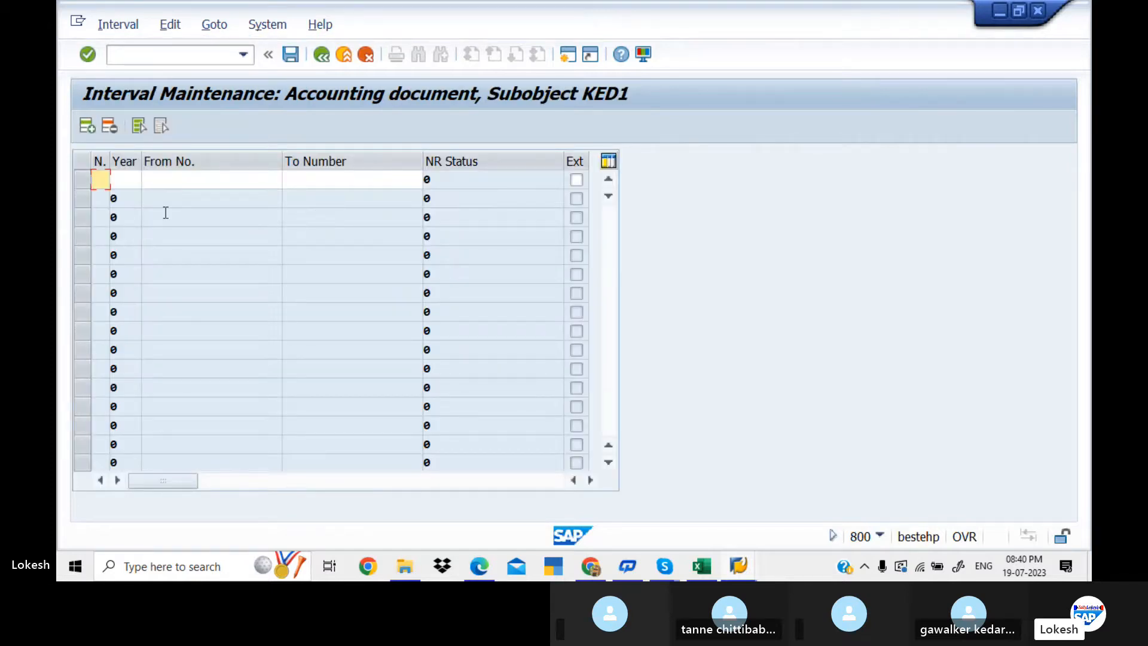
Add and save number range 18 for year 2023 from 1 to 1000, and return to the document types overview
type("18 ")
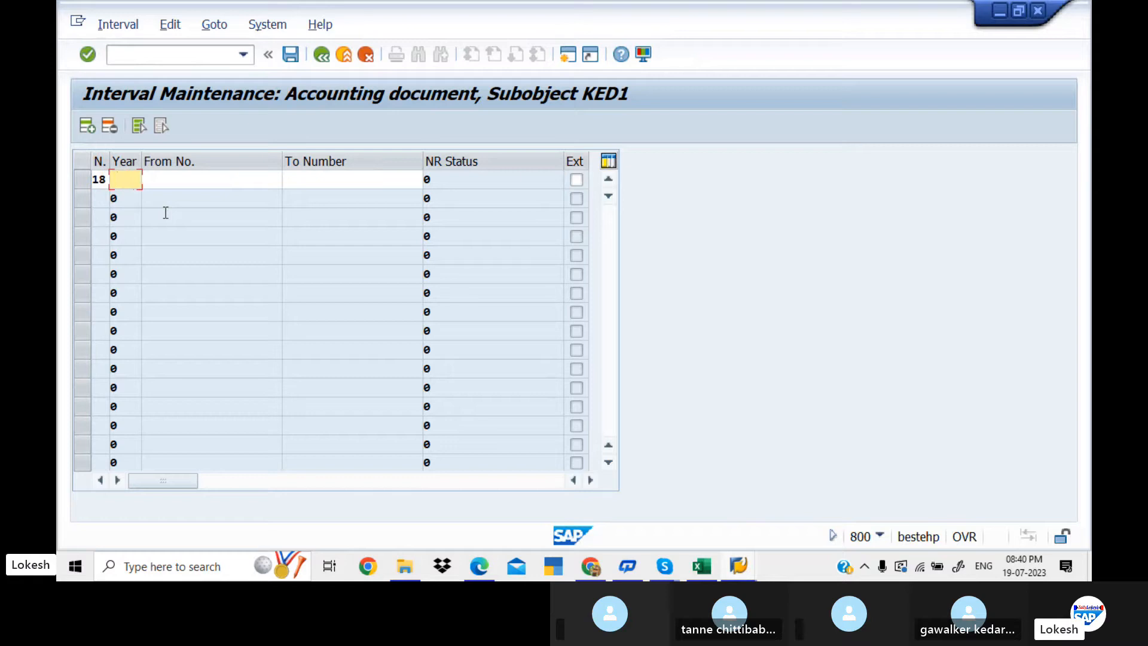
type("2023 ")
type("1")
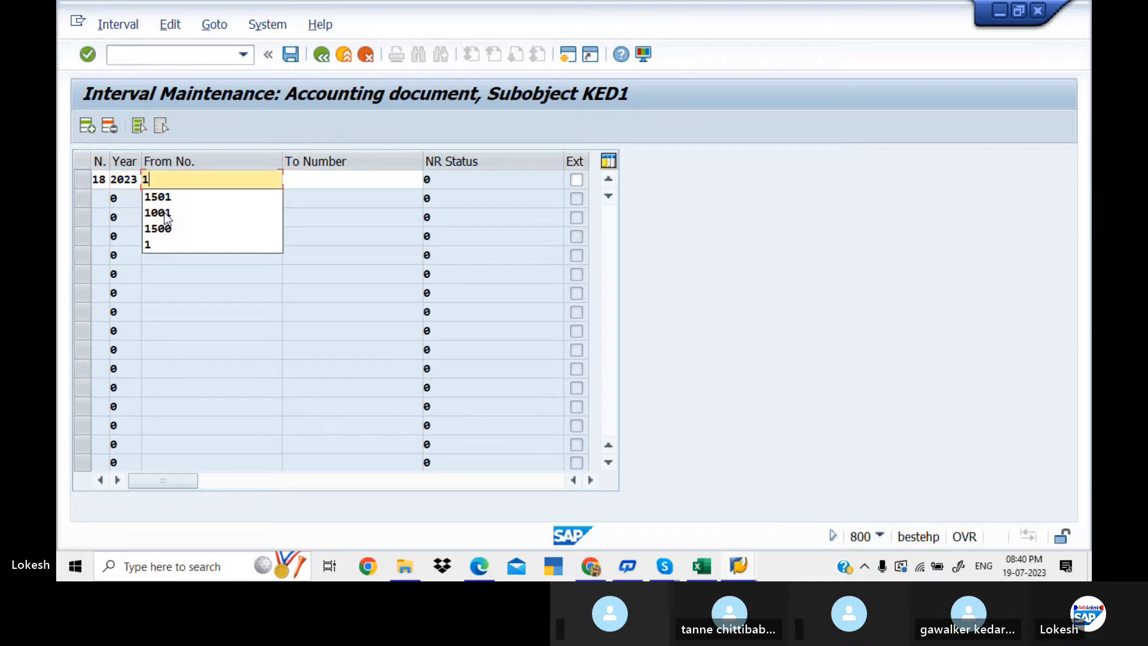
key("Tab")
type("2")
key("BackSpace")
type("1000")
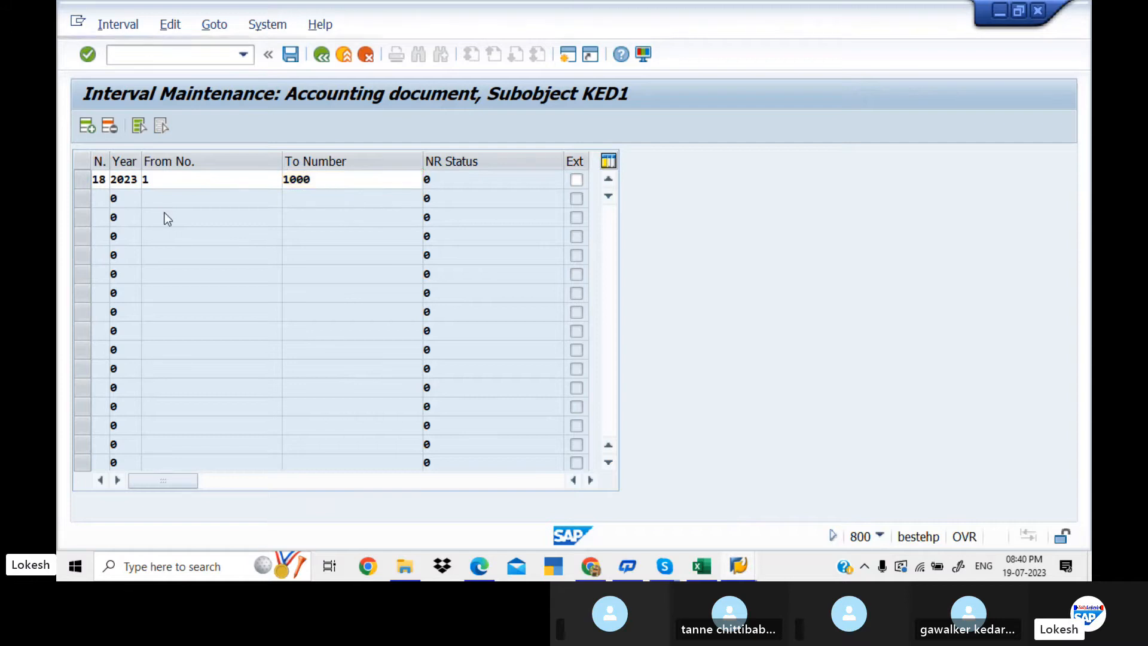
key("Return")
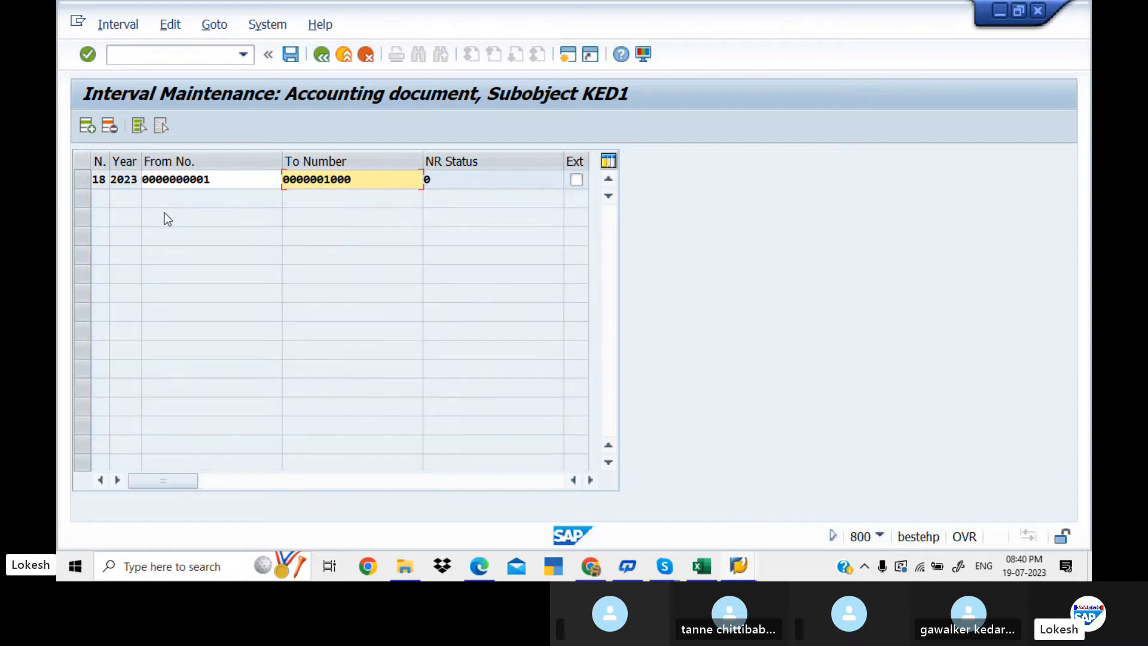
left_click(291, 53)
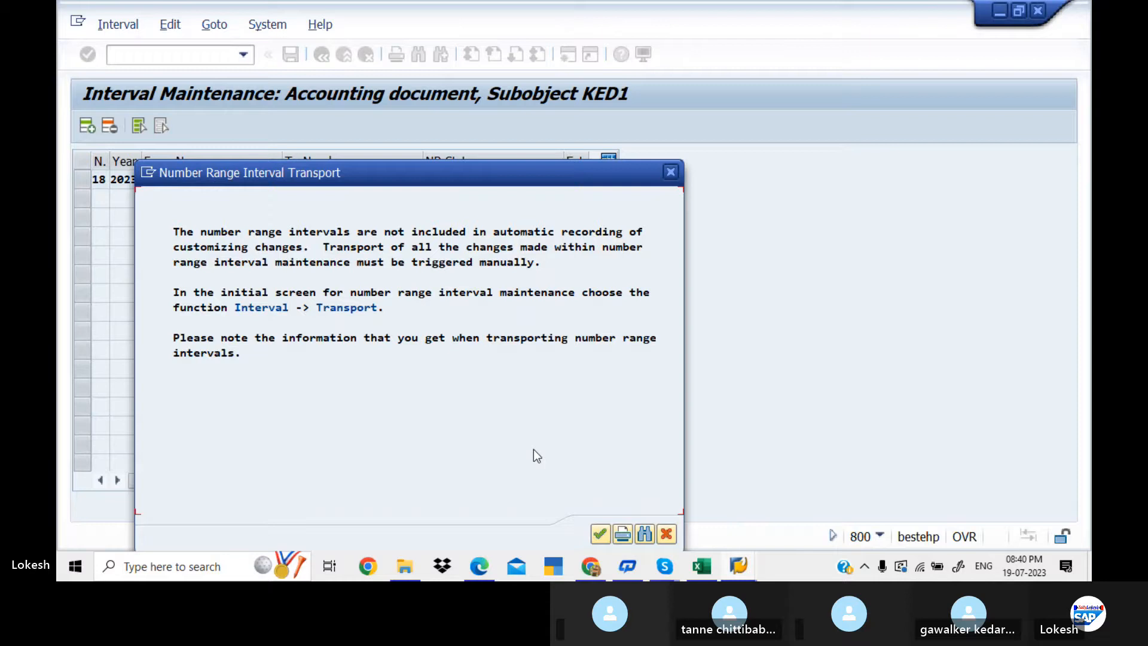
left_click(600, 533)
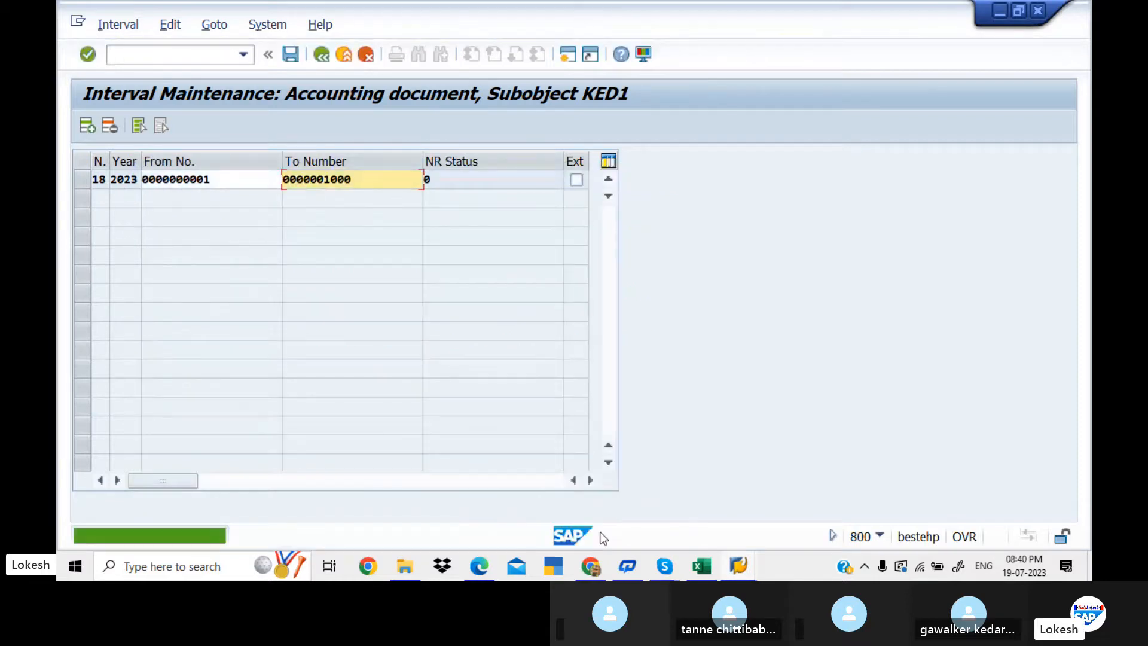
left_click(323, 56)
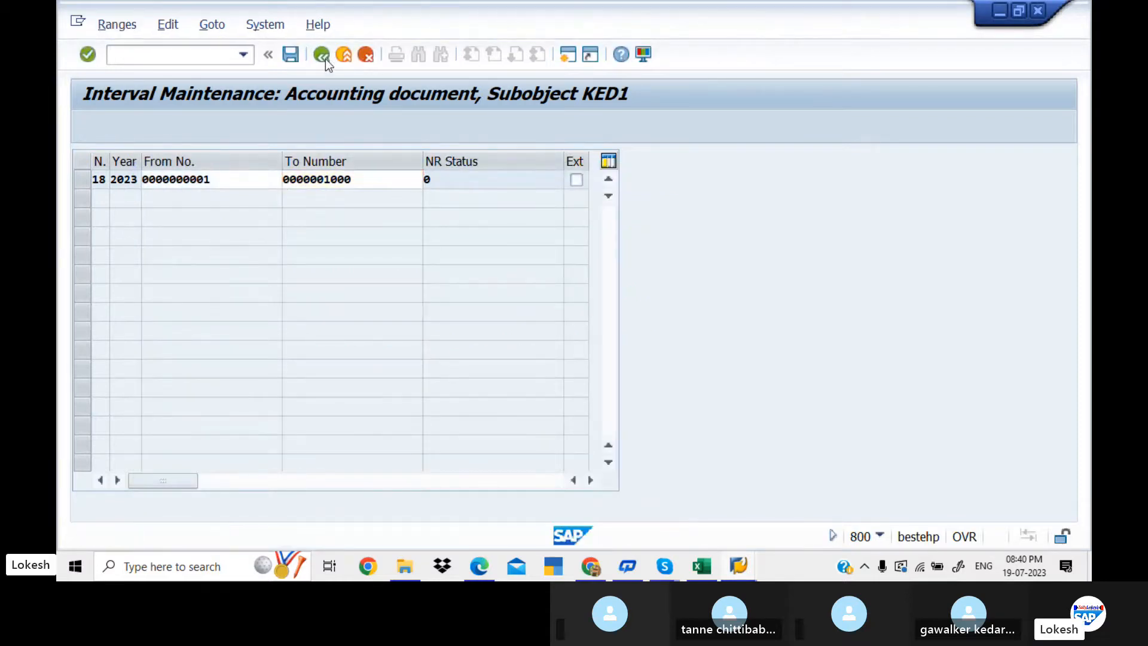
left_click(323, 56)
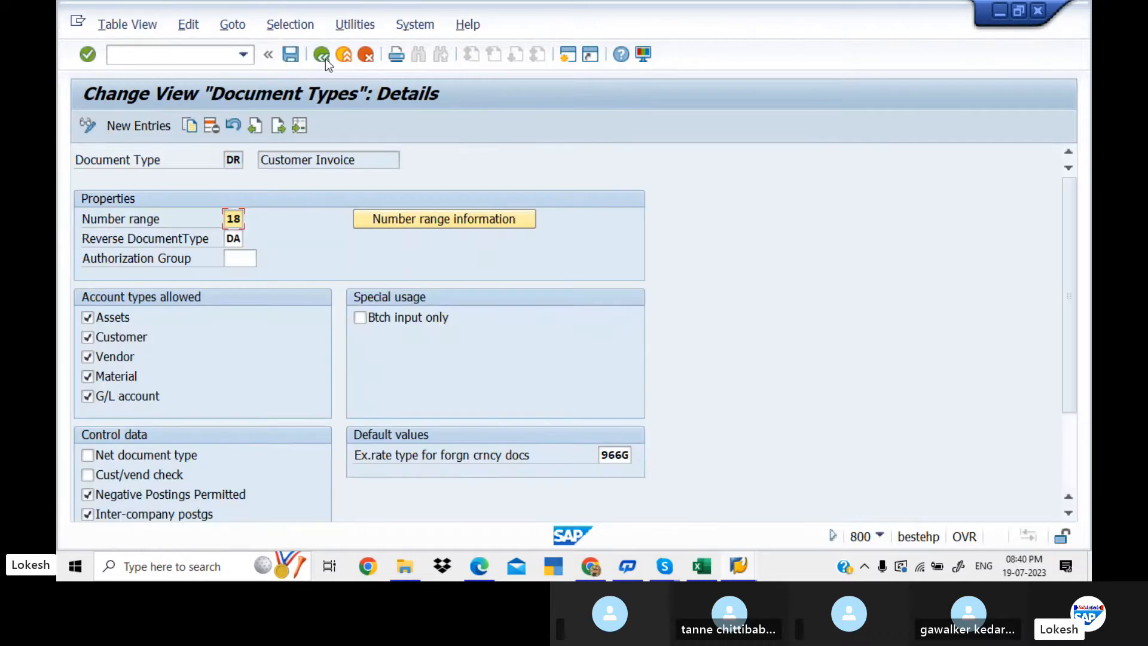
left_click(323, 57)
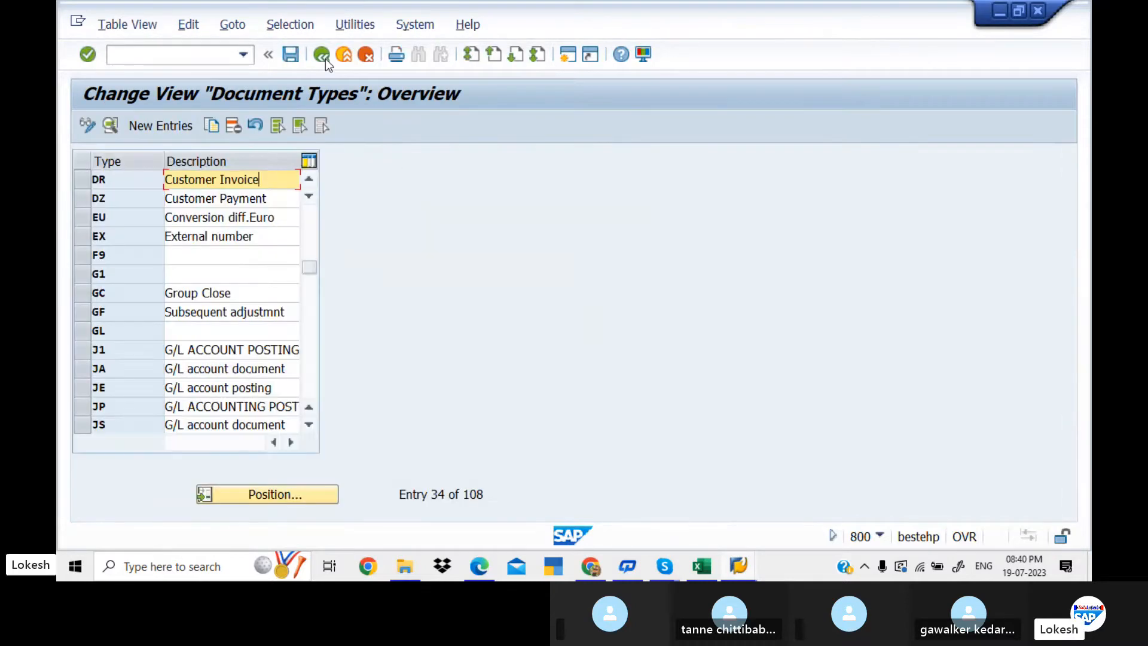
Find document type KR, open its details and go to its number range information
left_click(289, 502)
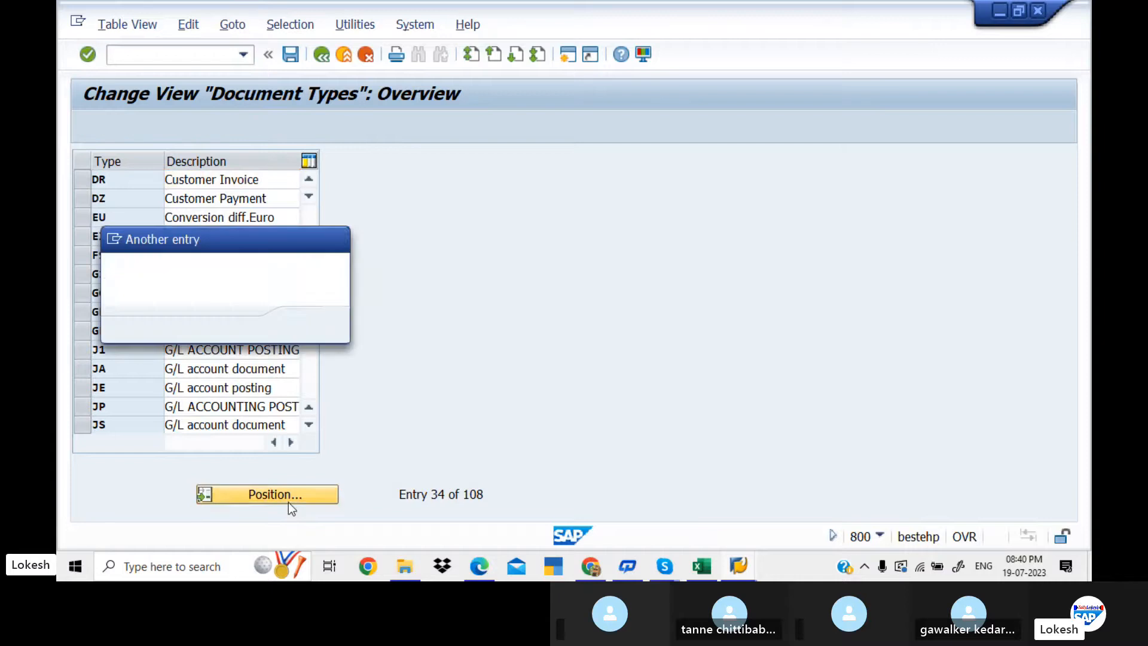
type("KR")
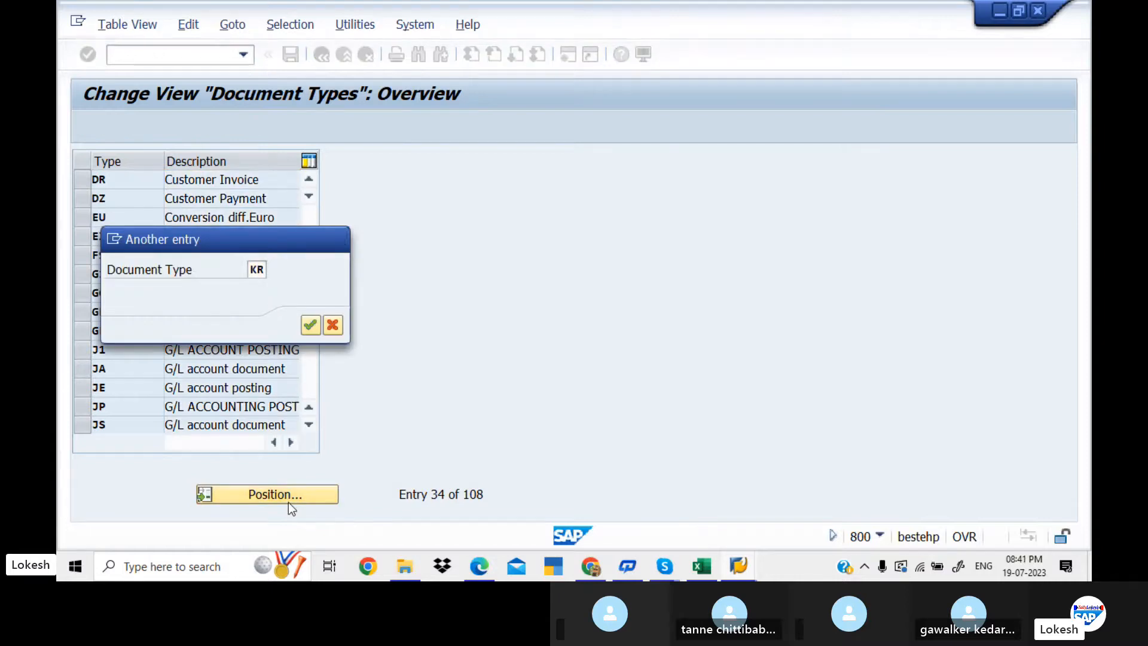
key("Return")
left_click(271, 185)
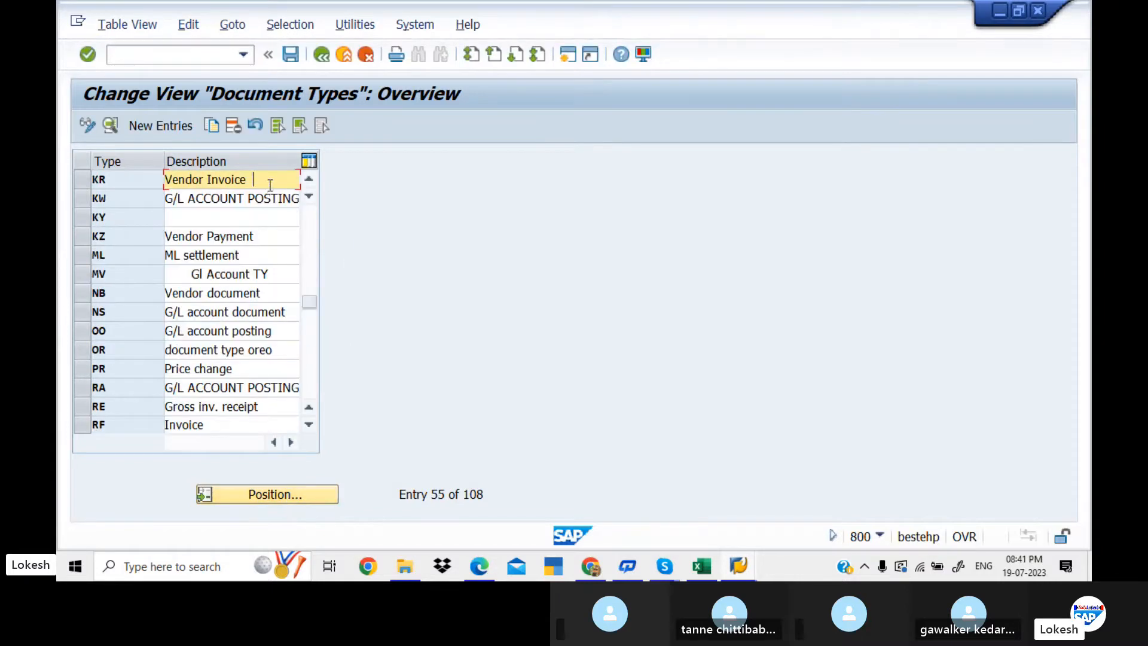
double_click(270, 185)
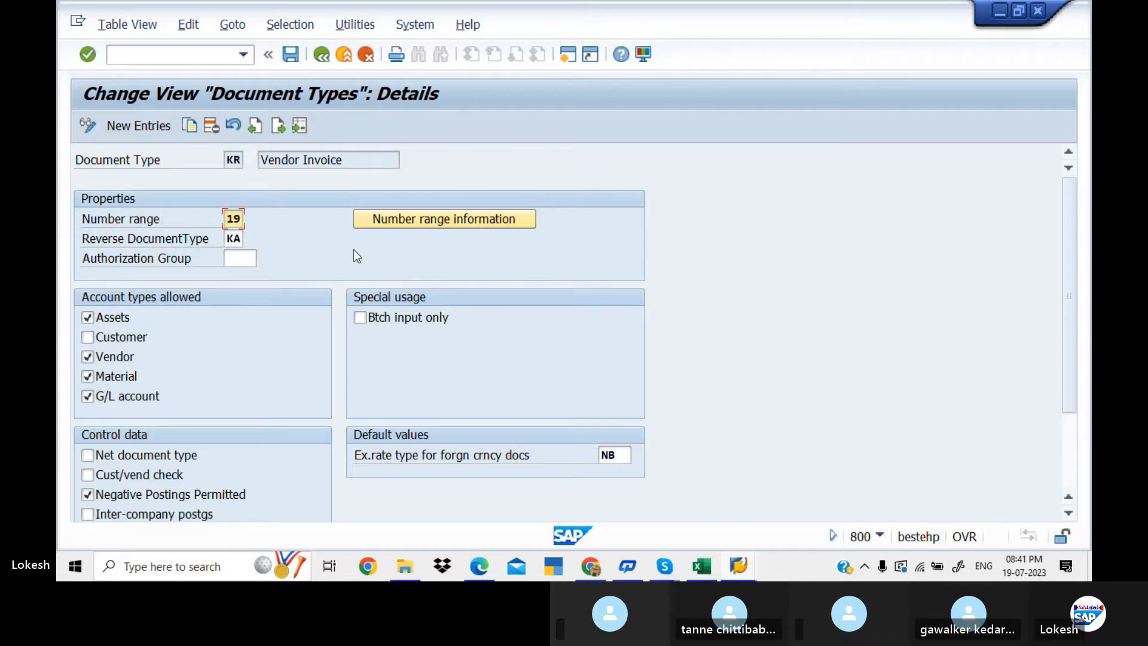
left_click(418, 217)
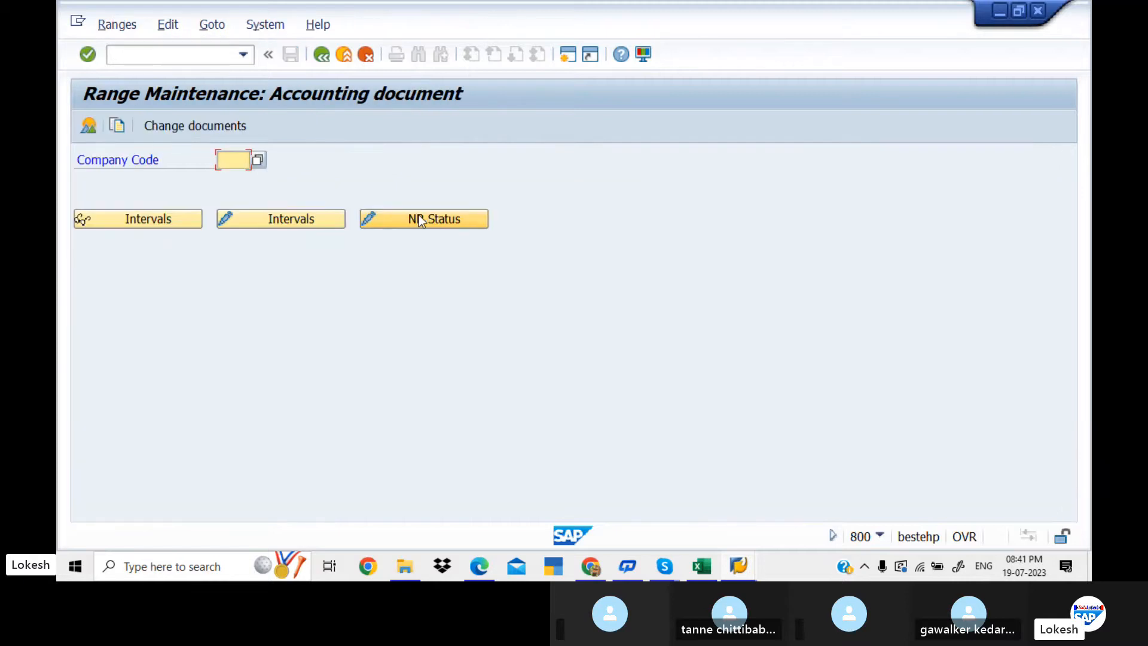
Open company code KED1's accounting document intervals for editing and add number range 19 for year 2023 from 1001 to 2000
type("KED1")
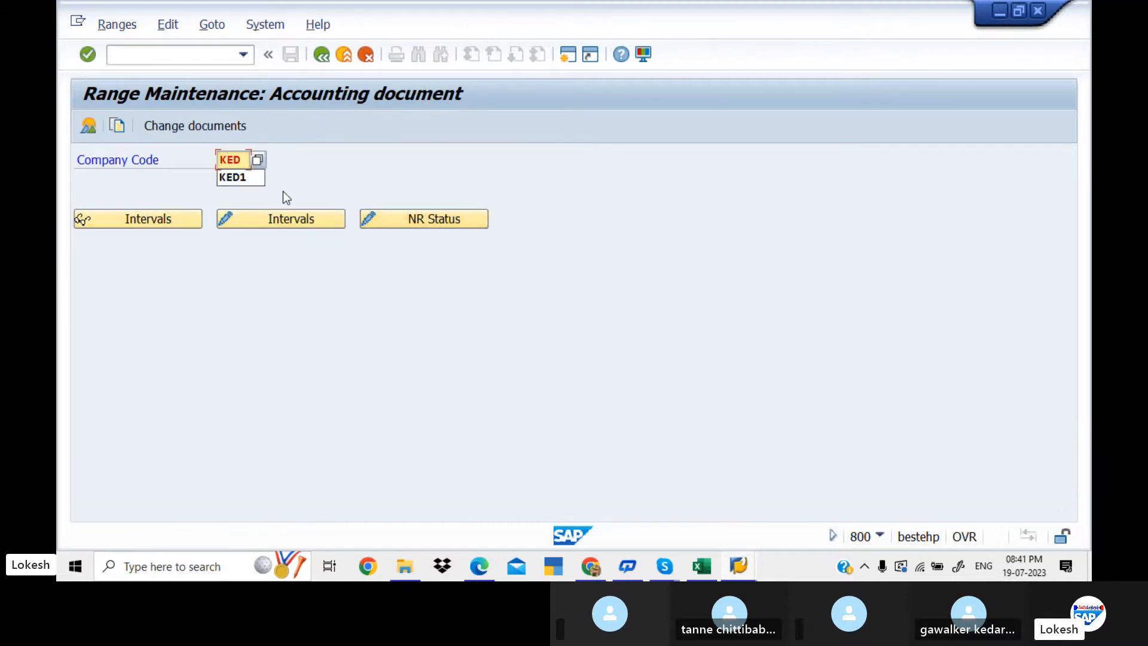
left_click(299, 218)
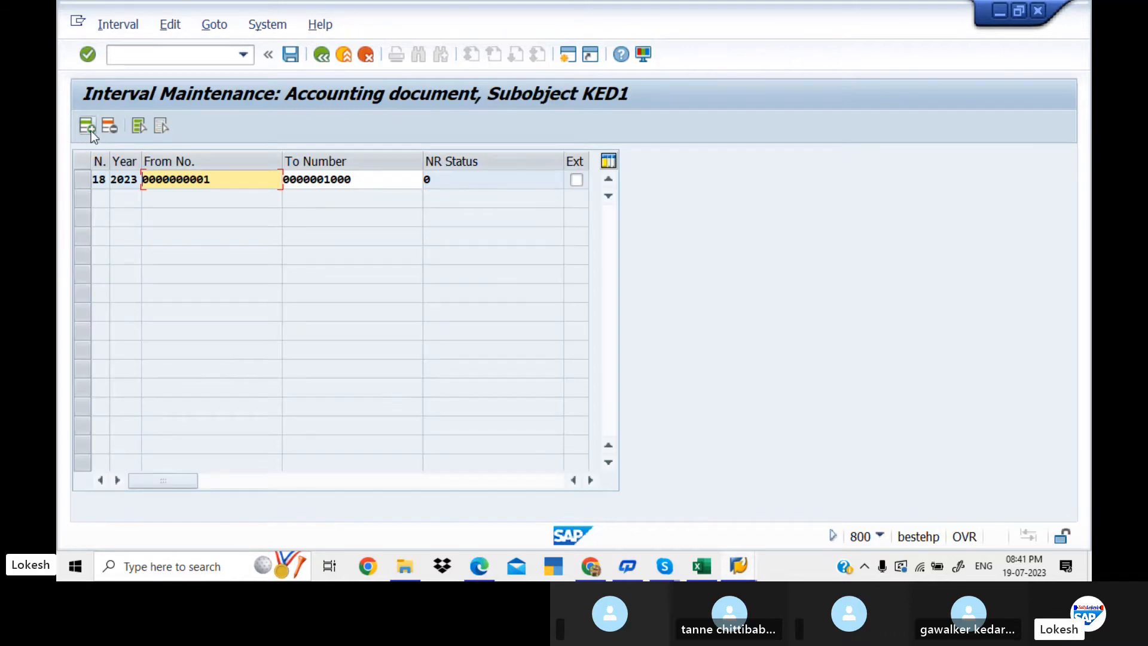
left_click(90, 131)
type("19")
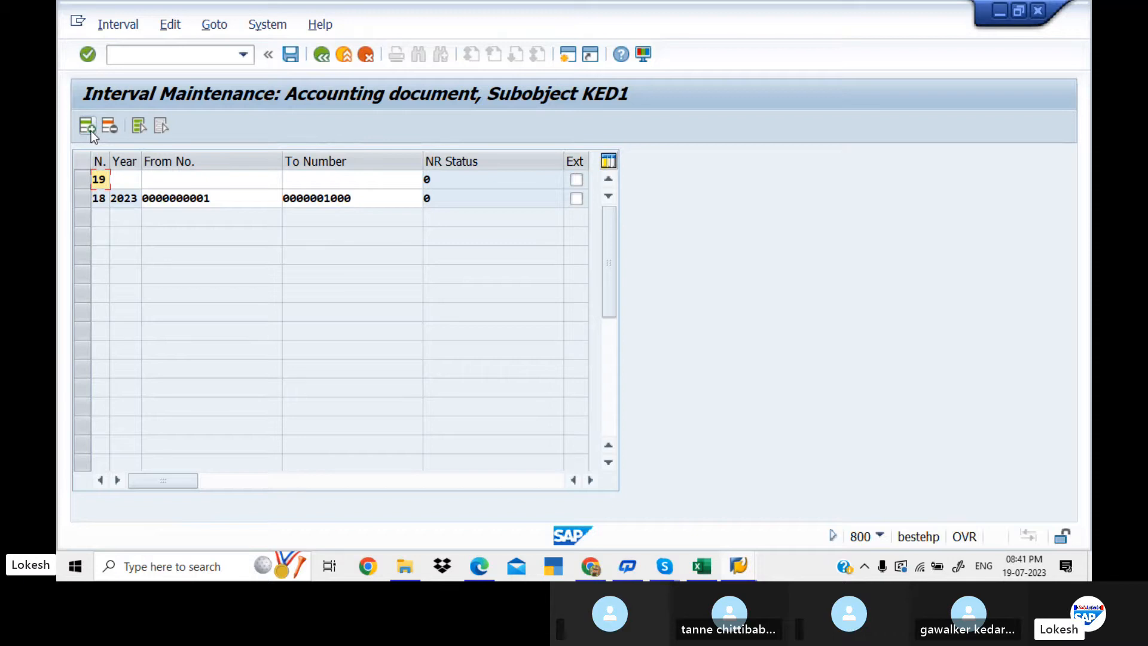
key("Tab")
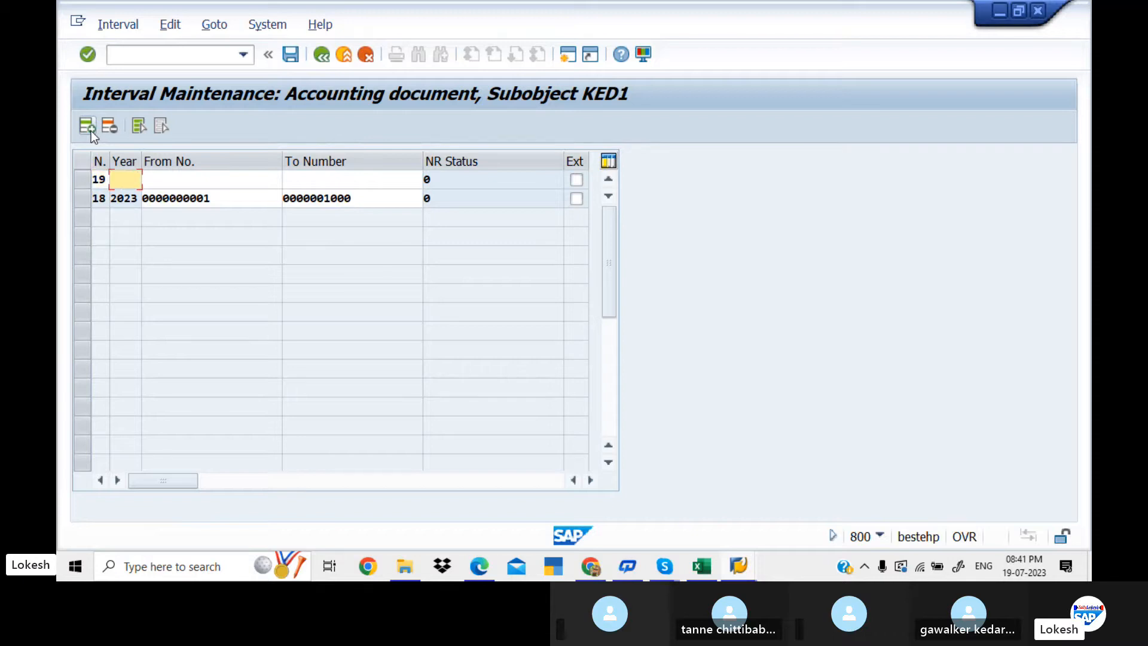
type("2023")
key("Tab")
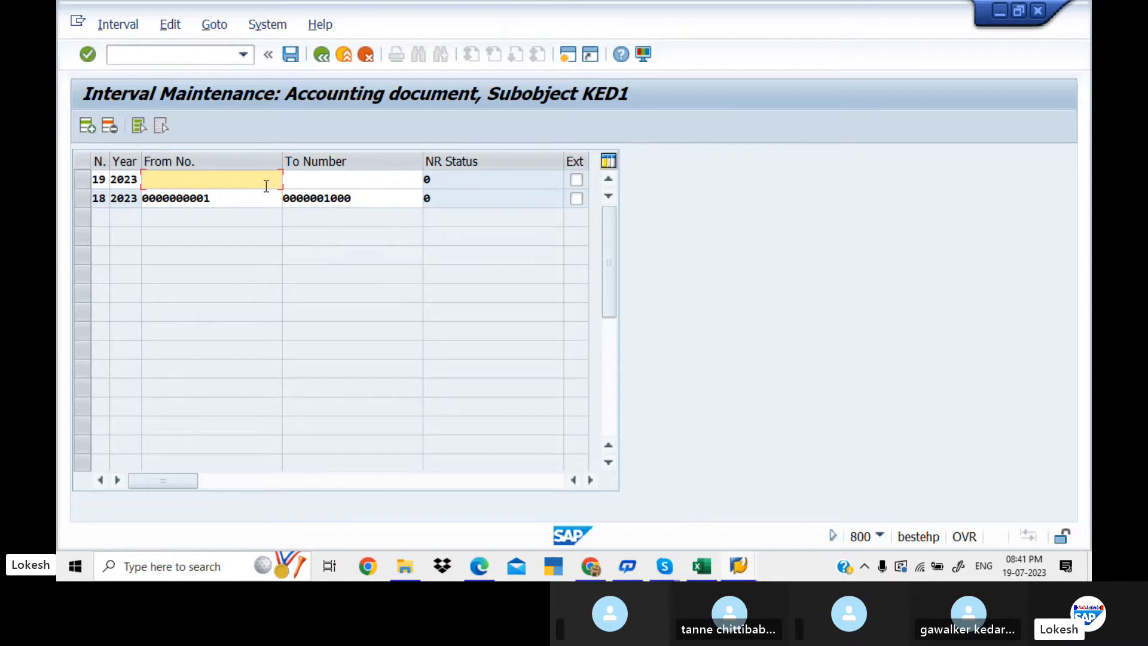
type("1001")
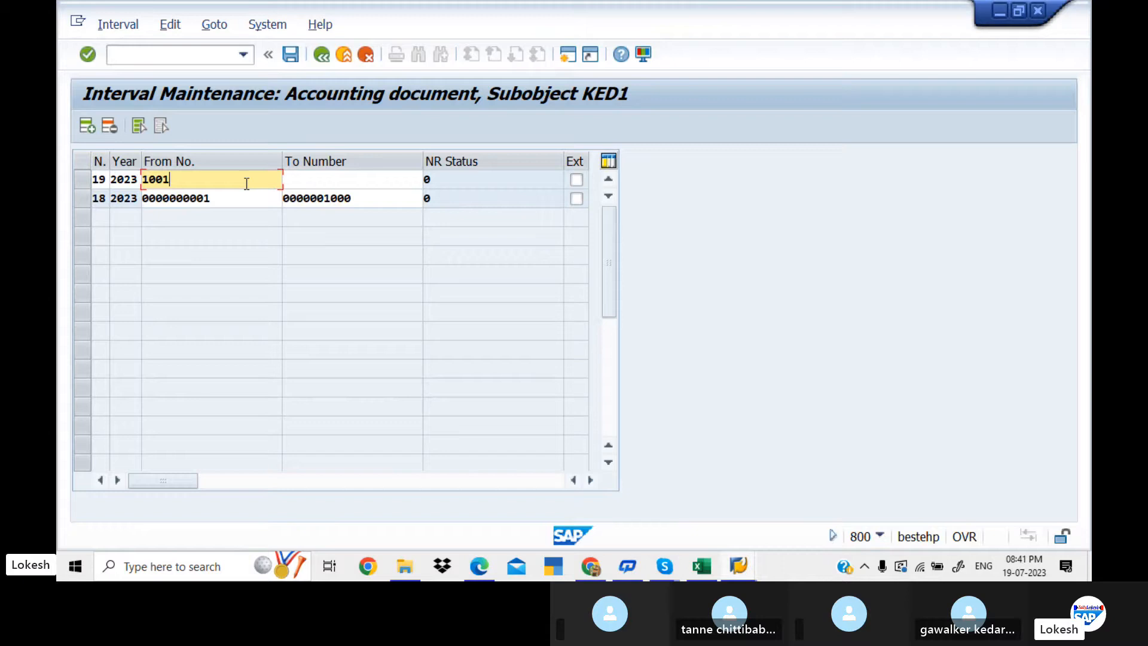
key("Tab")
type("2000")
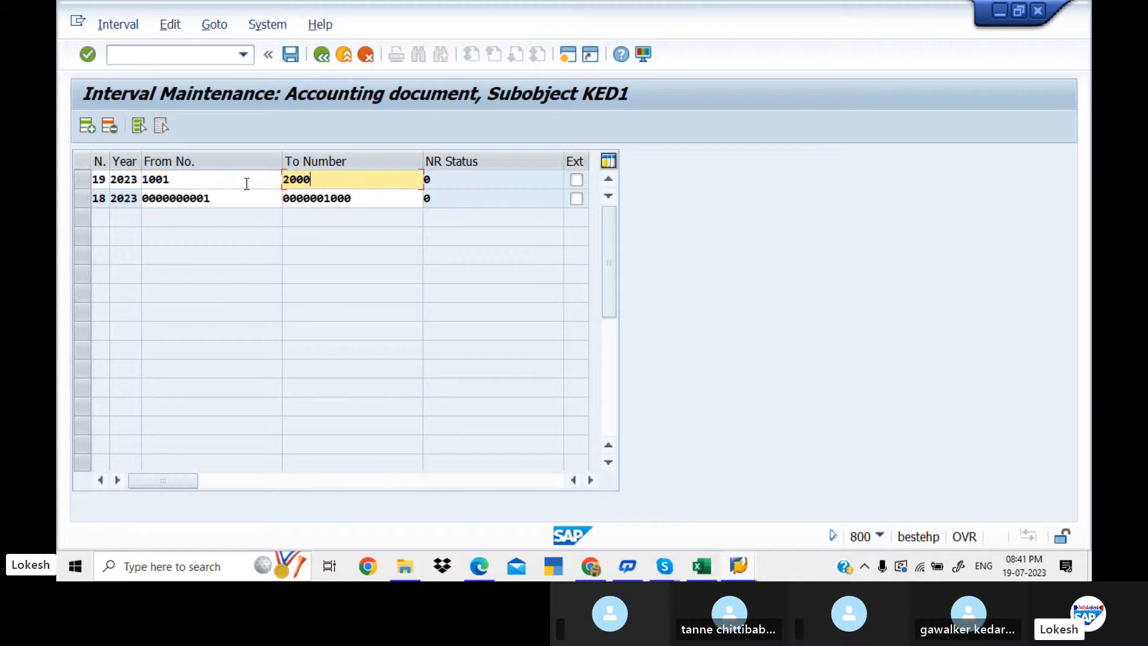
key("Return")
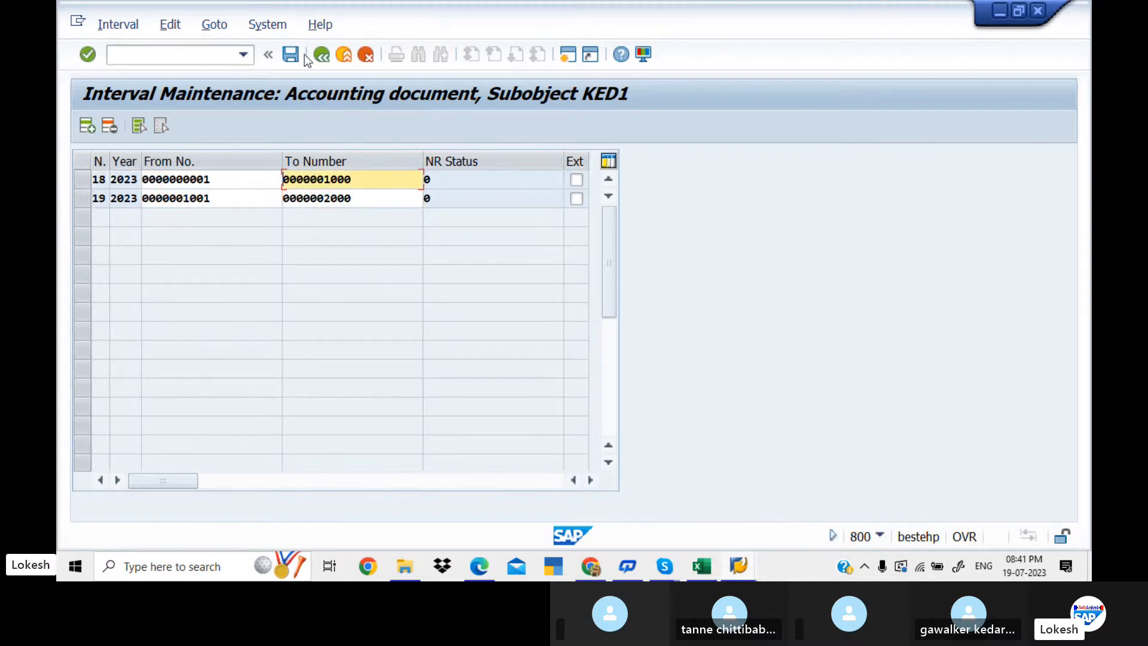
Save the new number range 19 interval and return to the document types overview
left_click(297, 61)
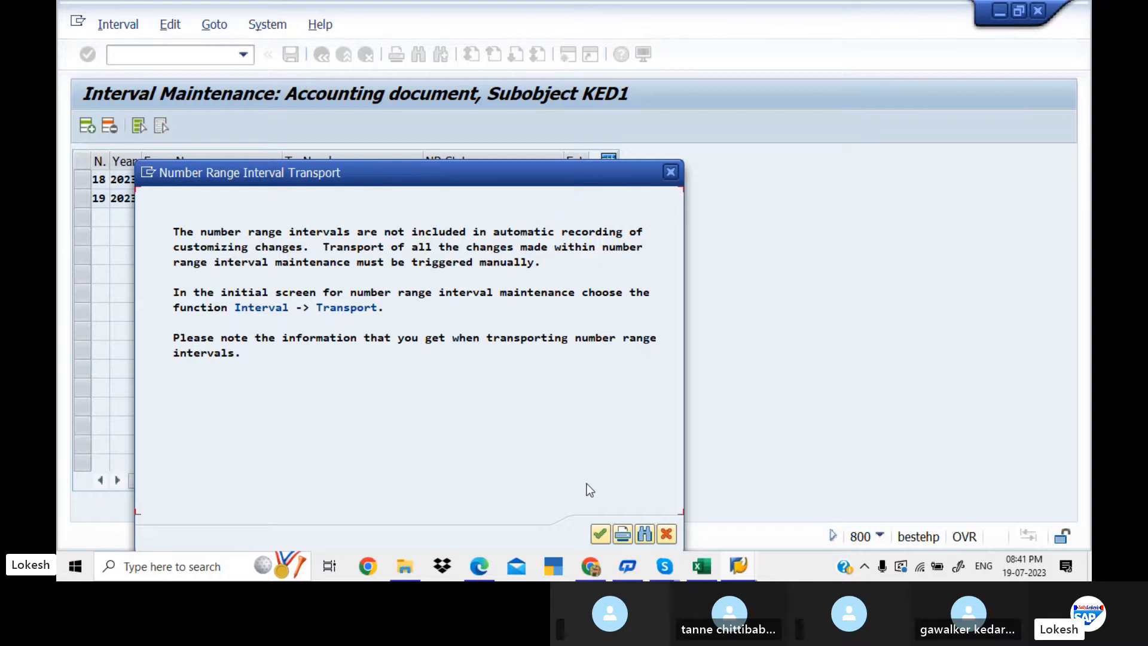
left_click(602, 529)
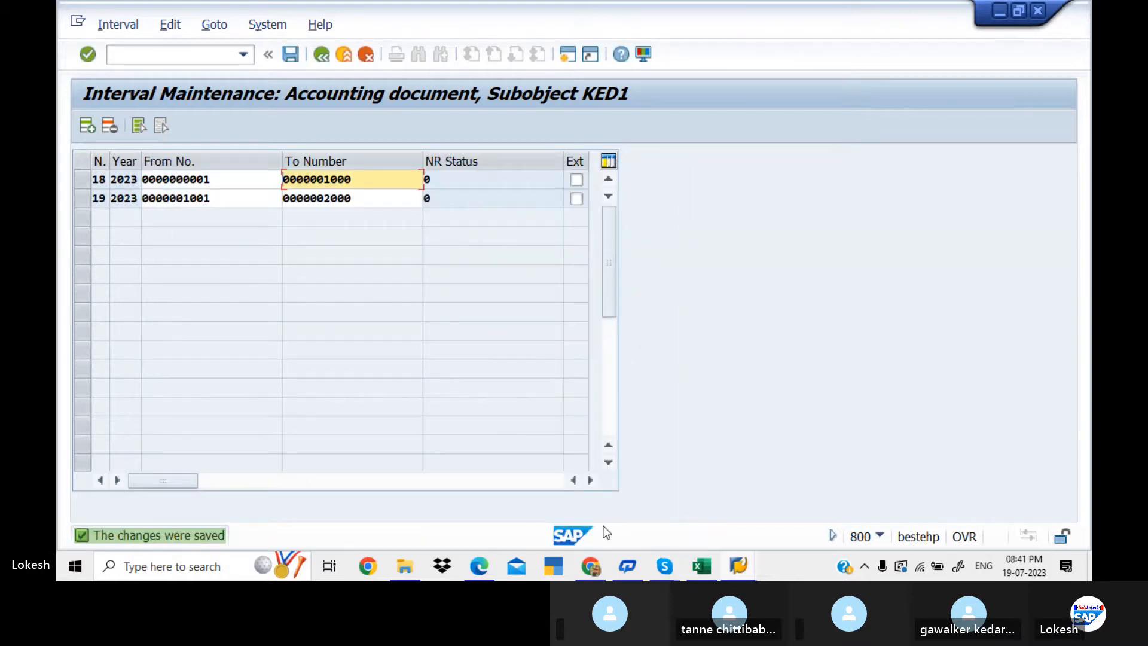
left_click(322, 59)
left_click(322, 60)
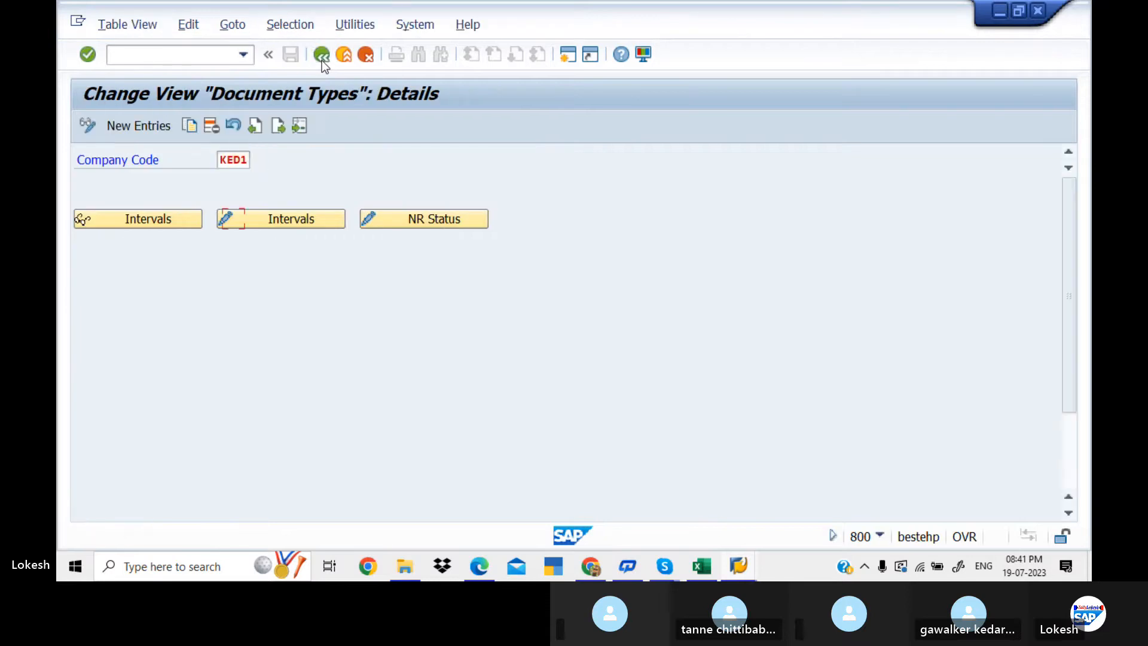
left_click(321, 60)
left_click(322, 60)
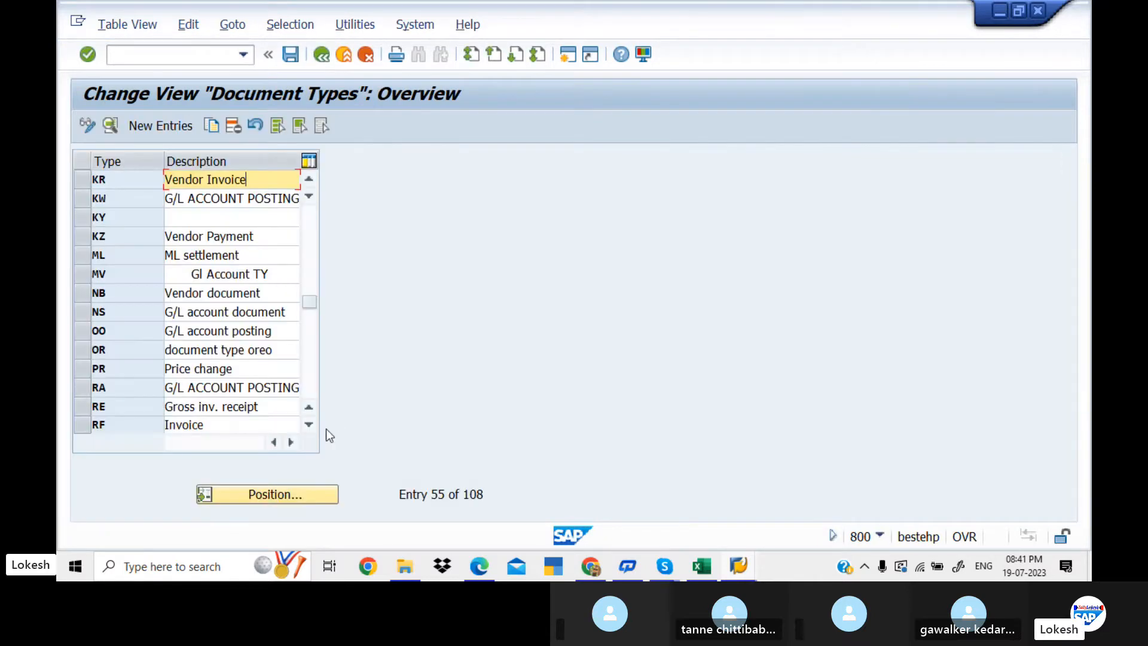
Find document type SA, open its details and go to its number range information
left_click(294, 496)
type("S")
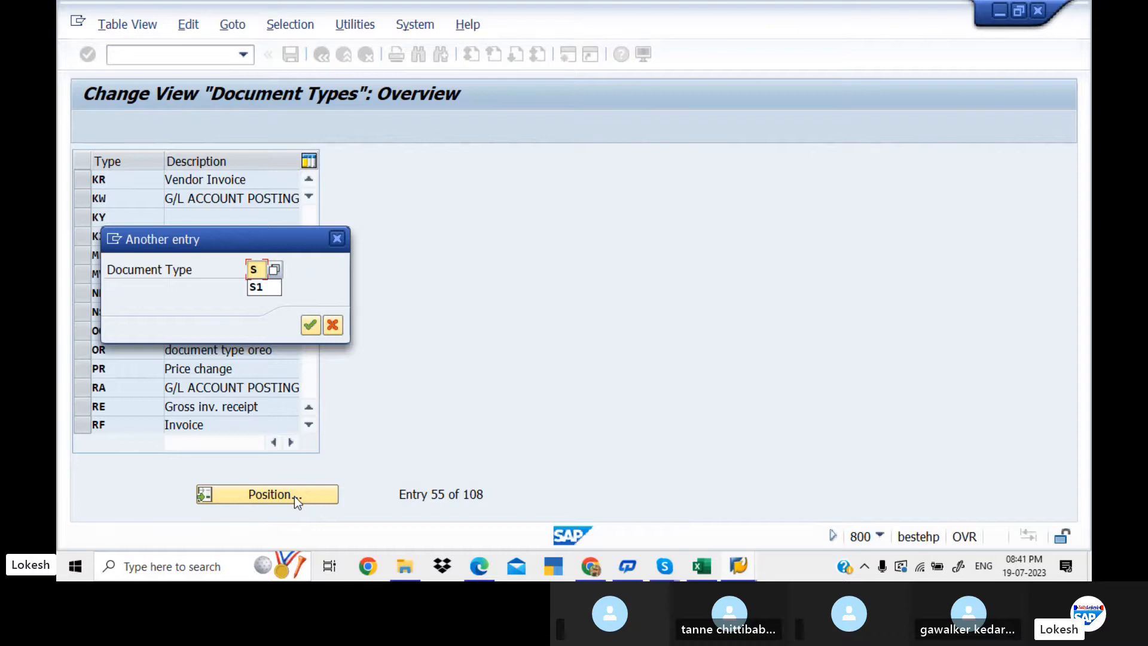
type("A")
key("Return")
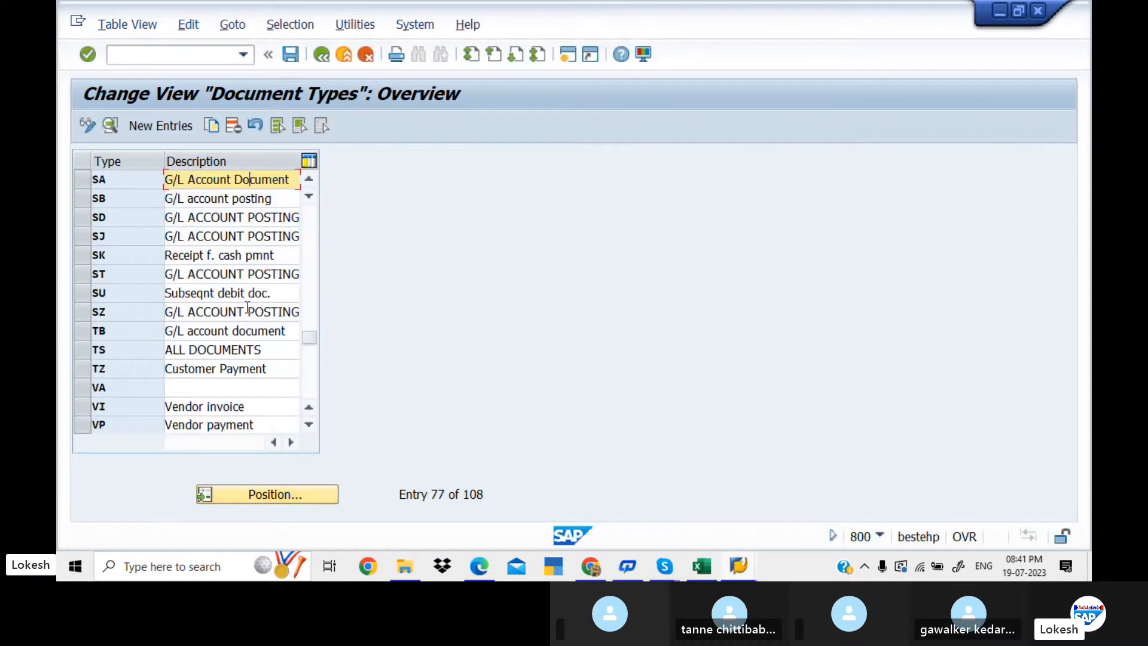
double_click(265, 179)
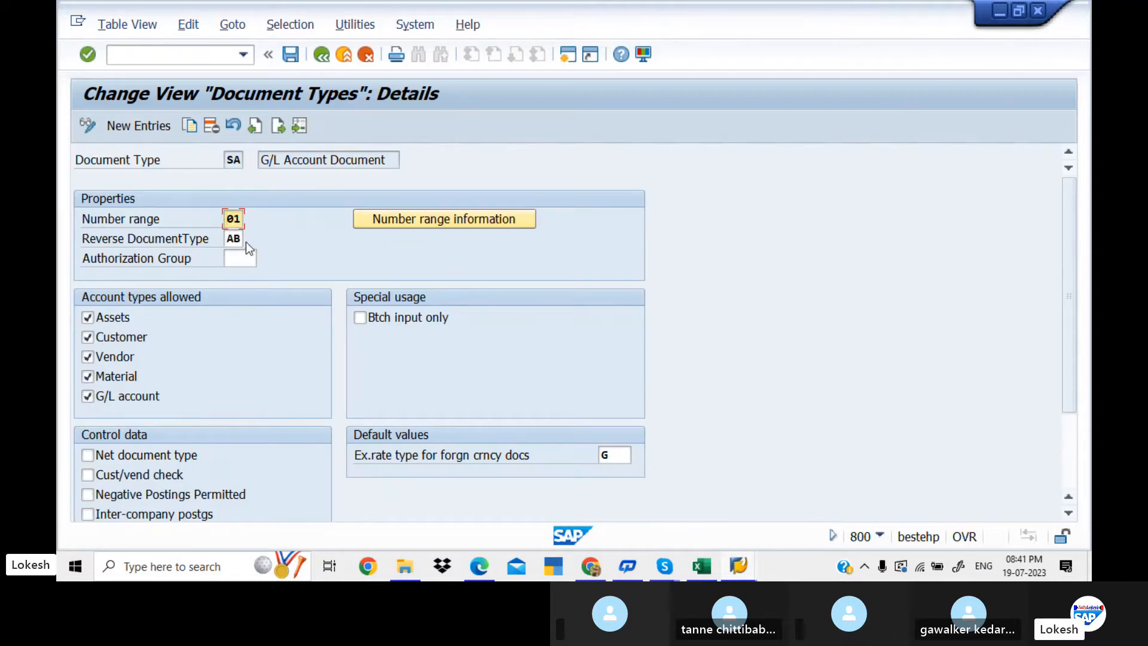
left_click(386, 218)
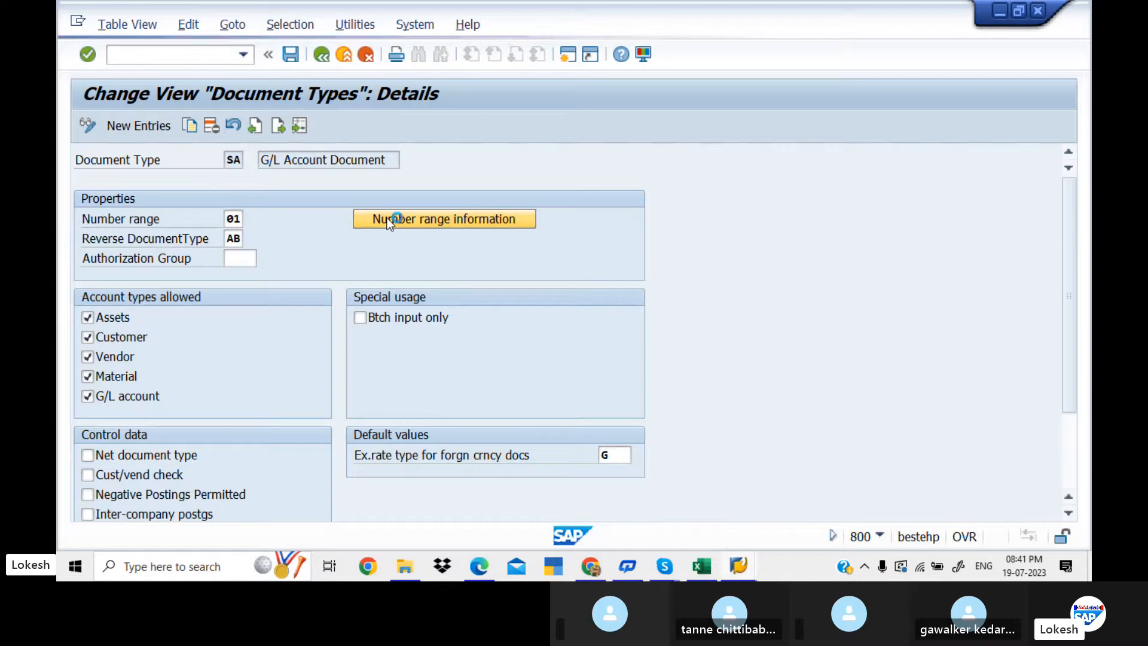
Open the intervals of company code KED1 for editing and add number range 01 for year 2023 from 2001 to 3000
key("space")
key("Down")
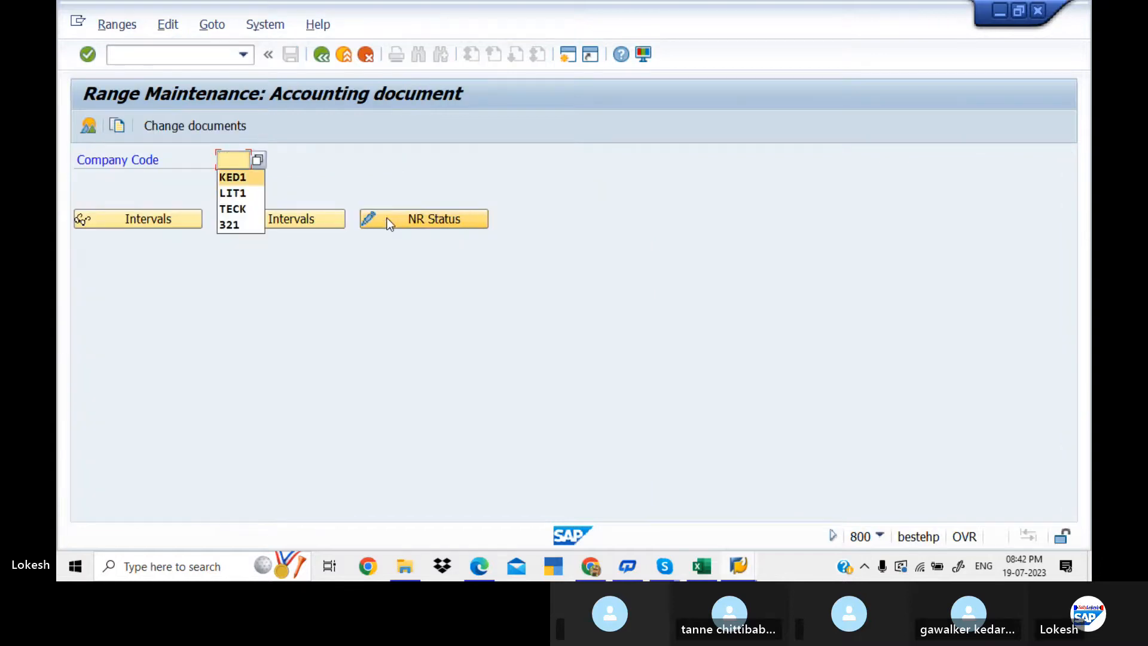
key("Return")
left_click(299, 214)
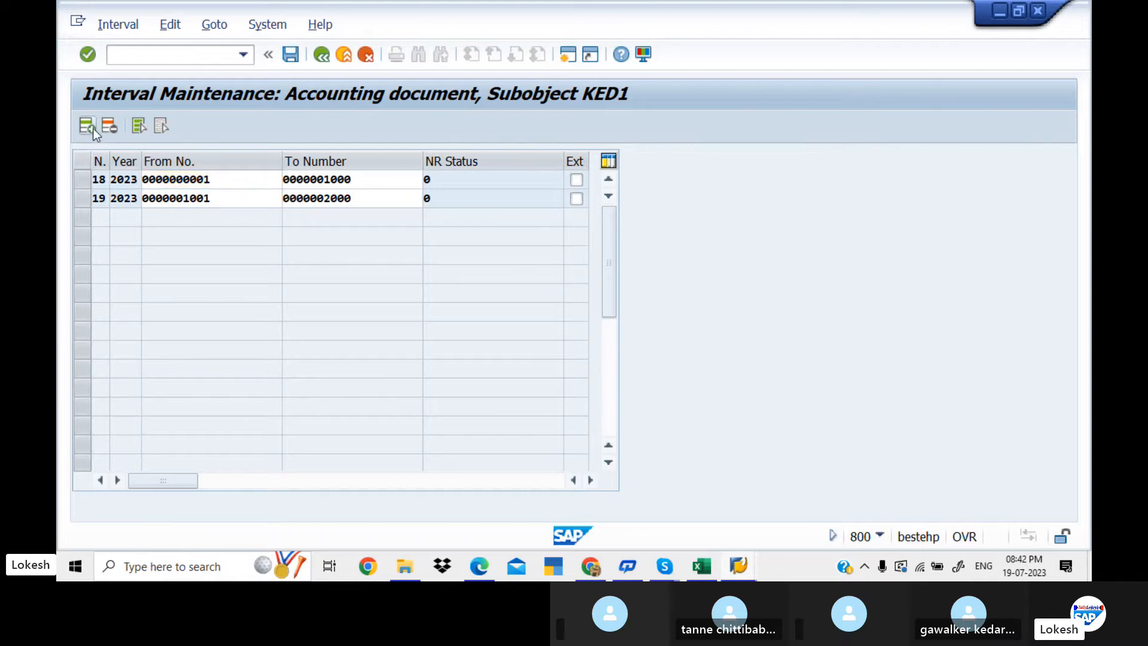
left_click(87, 125)
type("01 ")
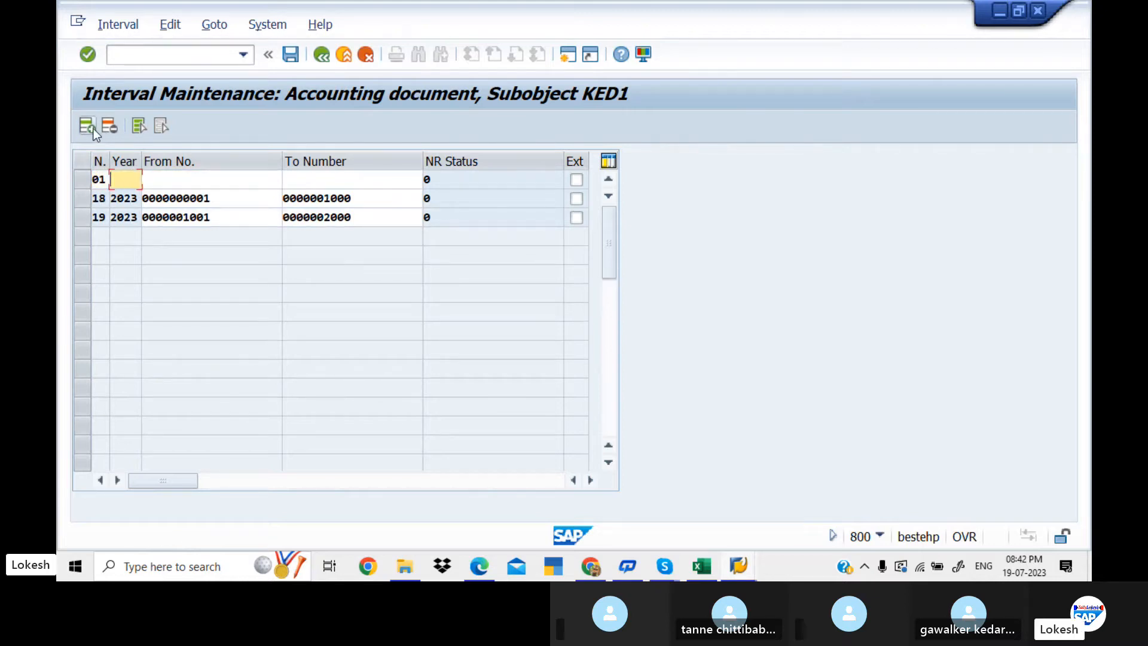
type("2023 ")
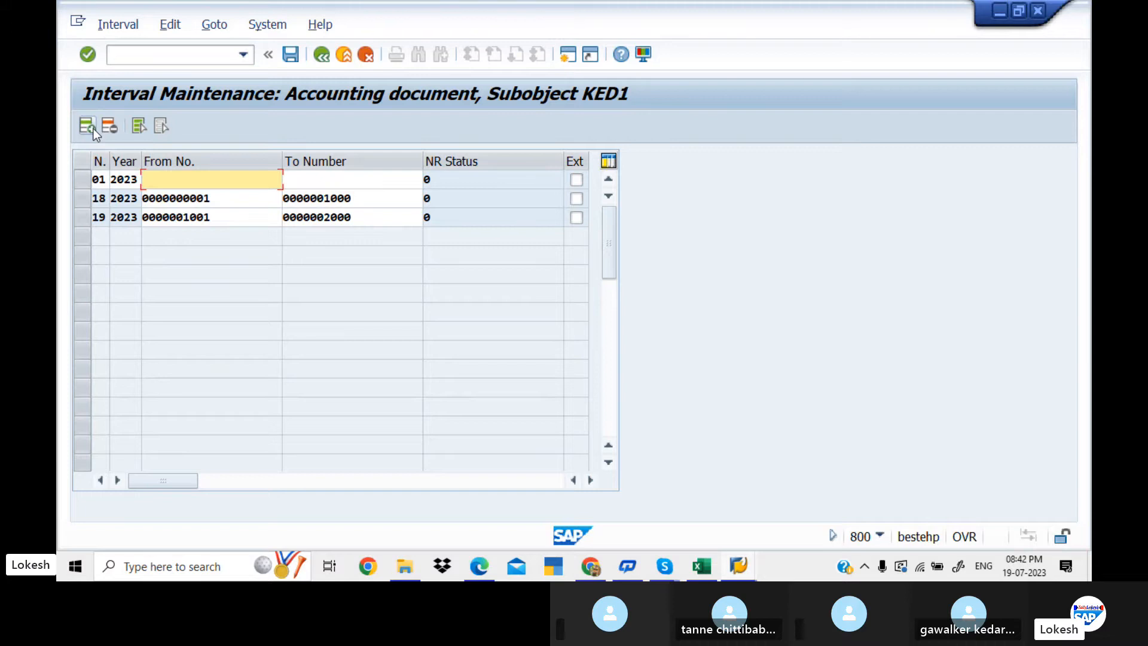
type("2001")
key("Tab")
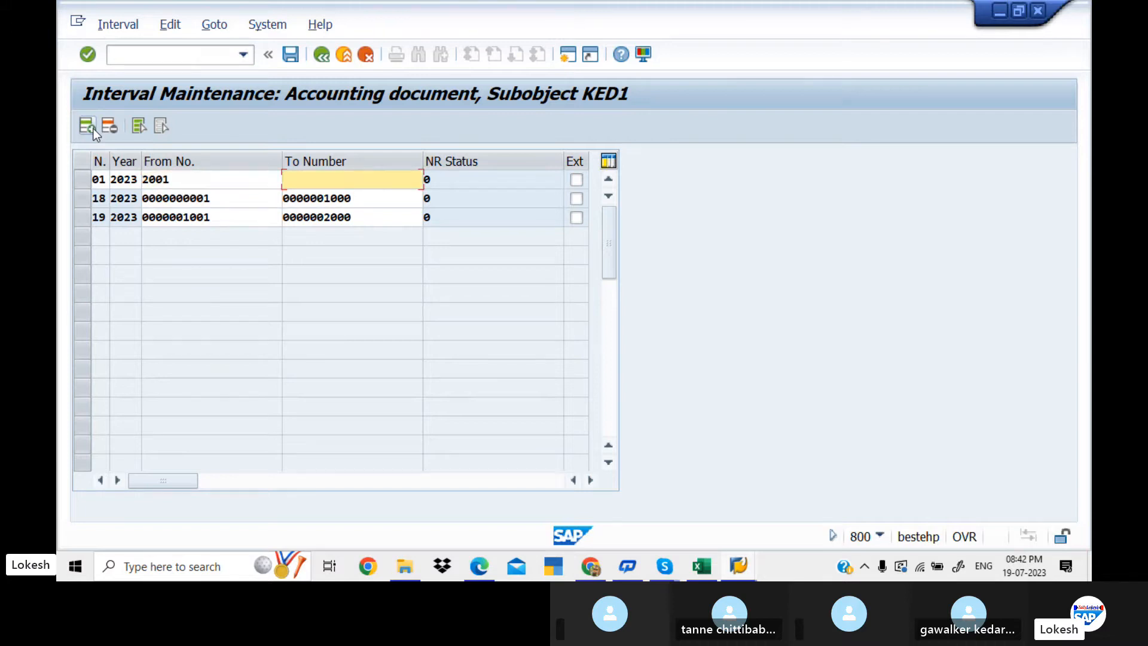
type("3000")
key("Return")
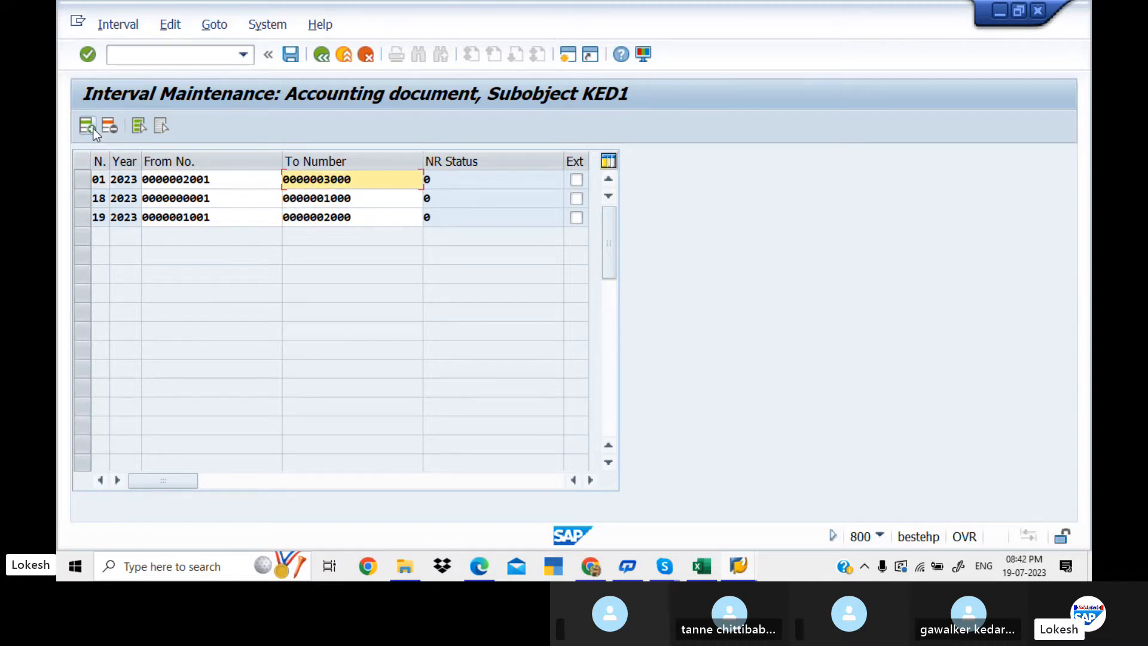
Save the new number range 01 interval and go back to the document types overview
left_click(291, 55)
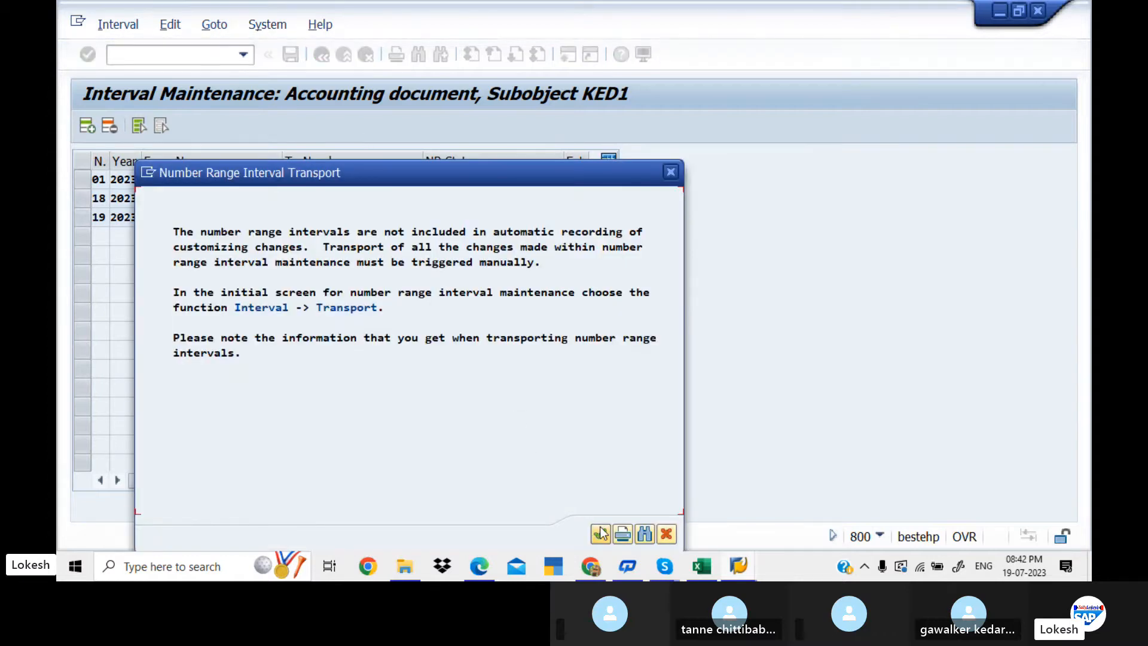
left_click(601, 533)
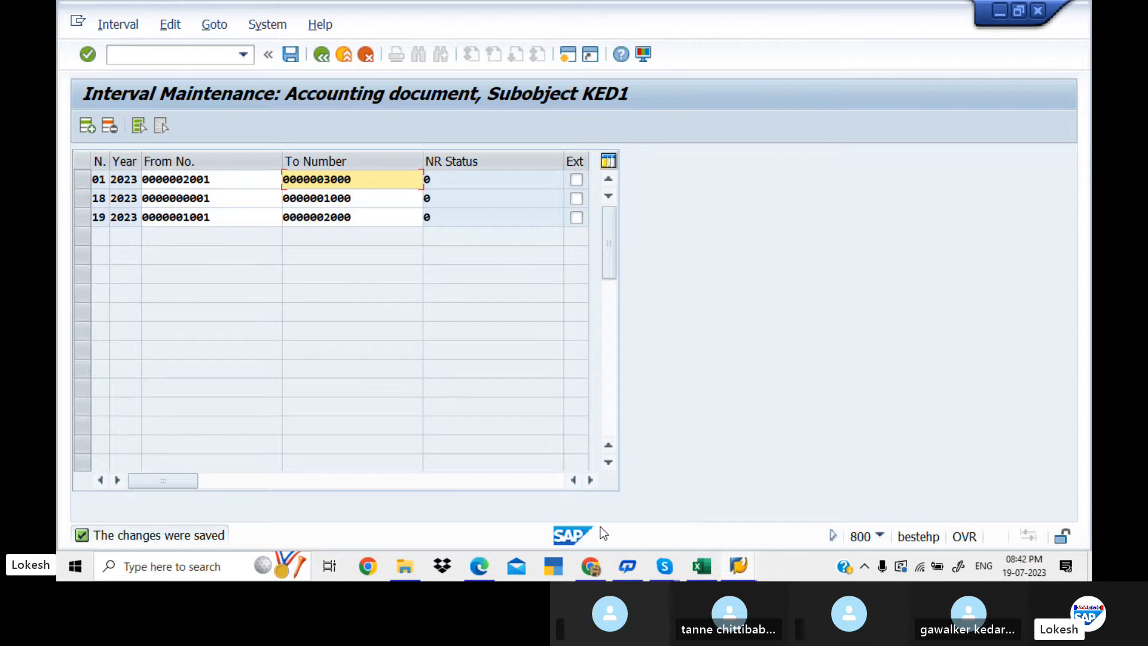
left_click(321, 55)
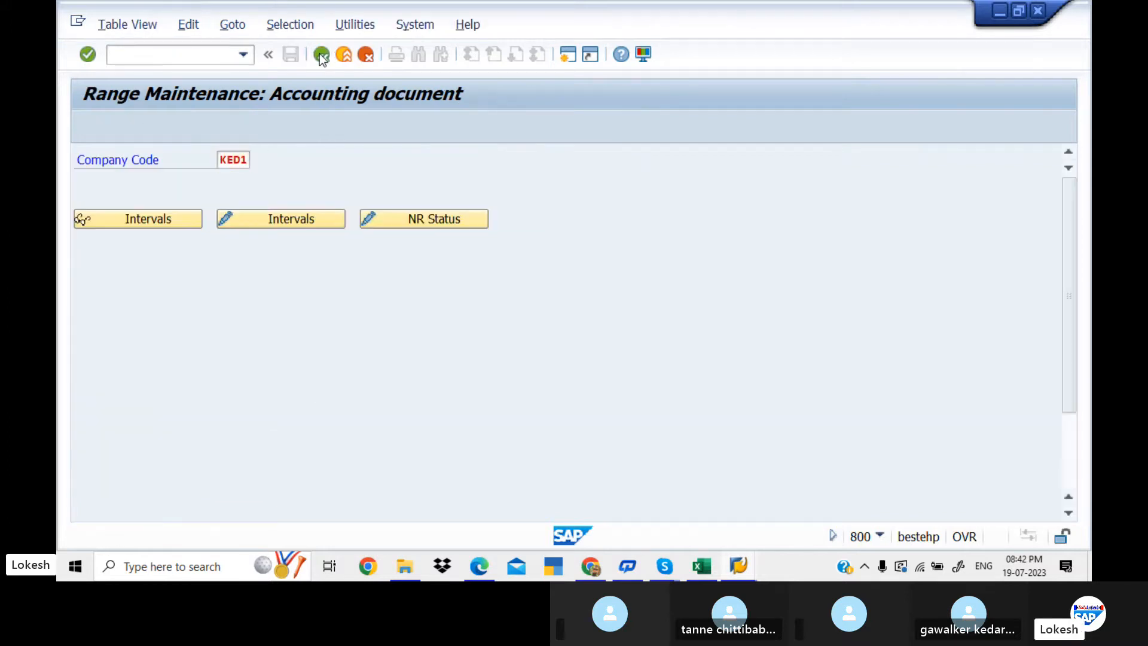
left_click(320, 55)
left_click(321, 55)
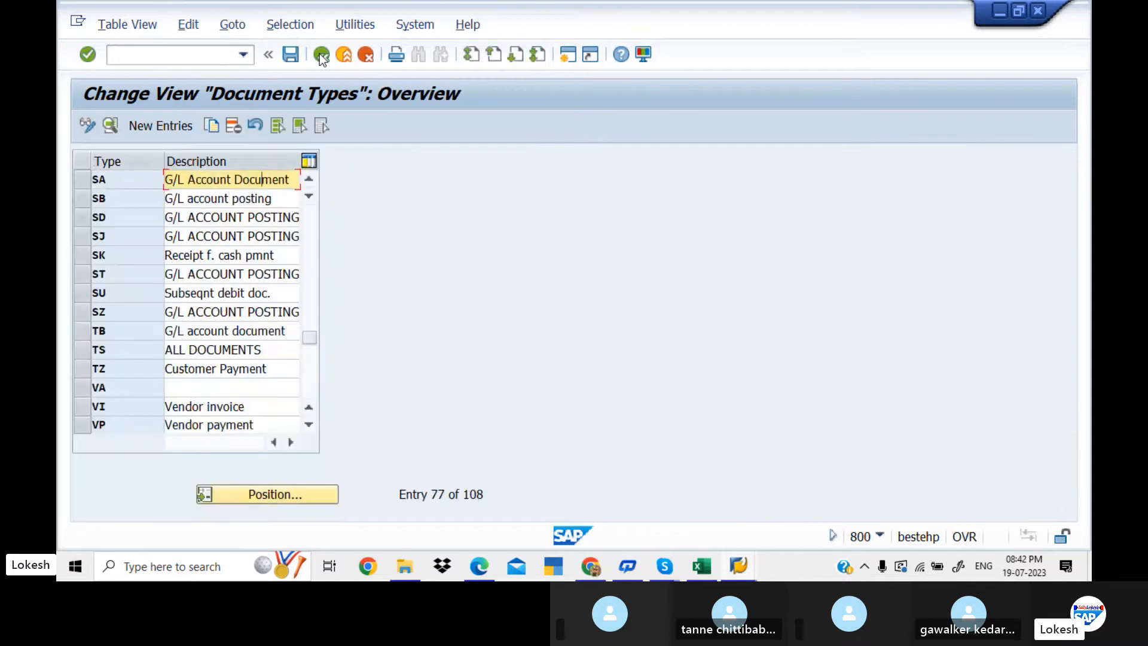
Switch to the Global Setting configuration PDF in Edge and review the section on defining document number ranges
key("alt+Tab")
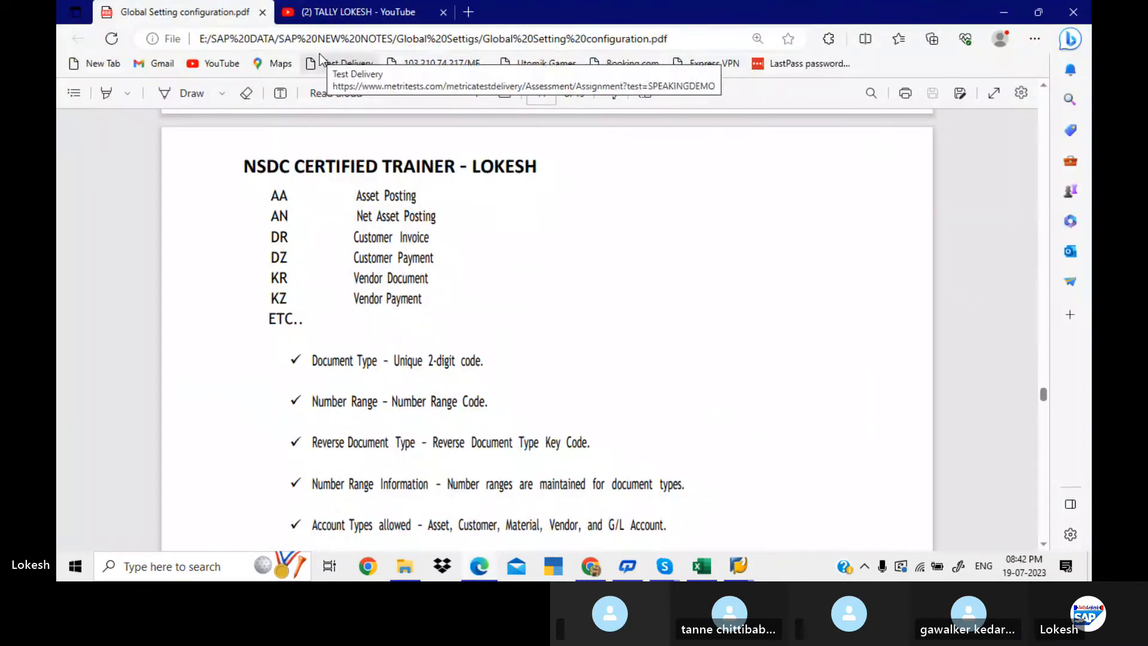
key("Down")
key("Down")
key("Down")
key("Down")
key("Down")
key("Down")
key("Down")
key("Down")
key("Down")
key("Down")
key("Down")
key("Down")
key("Down")
key("Down")
key("Down")
key("Down")
key("Down")
key("Down")
key("Down")
key("Down")
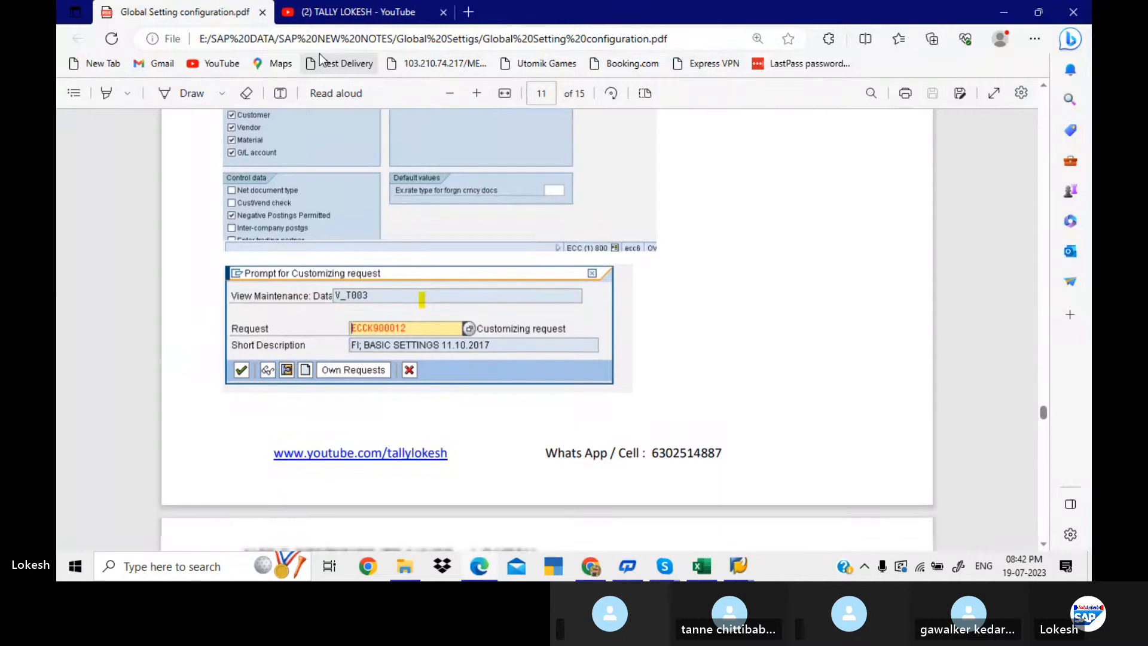
key("Down")
key("Down")
key("Down")
key("Down")
key("Down")
key("Down")
key("Down")
key("Down")
key("Down")
key("Down")
key("Down")
key("Down")
key("Down")
key("Down")
key("Down")
key("Down")
key("Down")
key("Down")
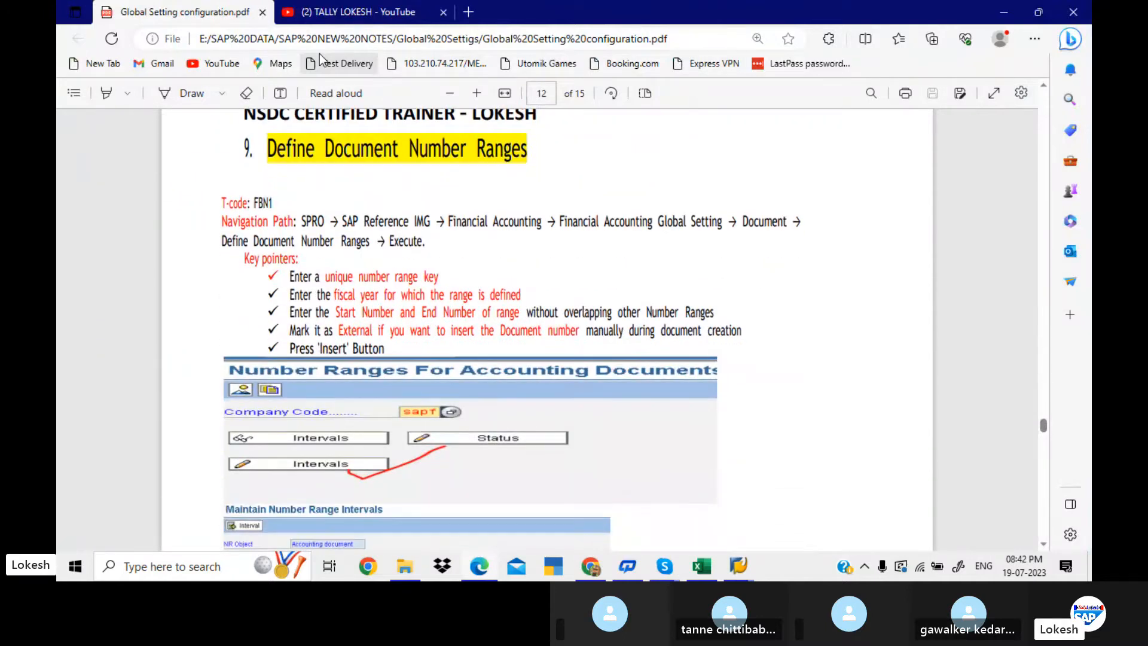
key("Down")
key("Down")
key("Down")
key("Down")
key("Down")
key("Down")
key("Down")
key("Down")
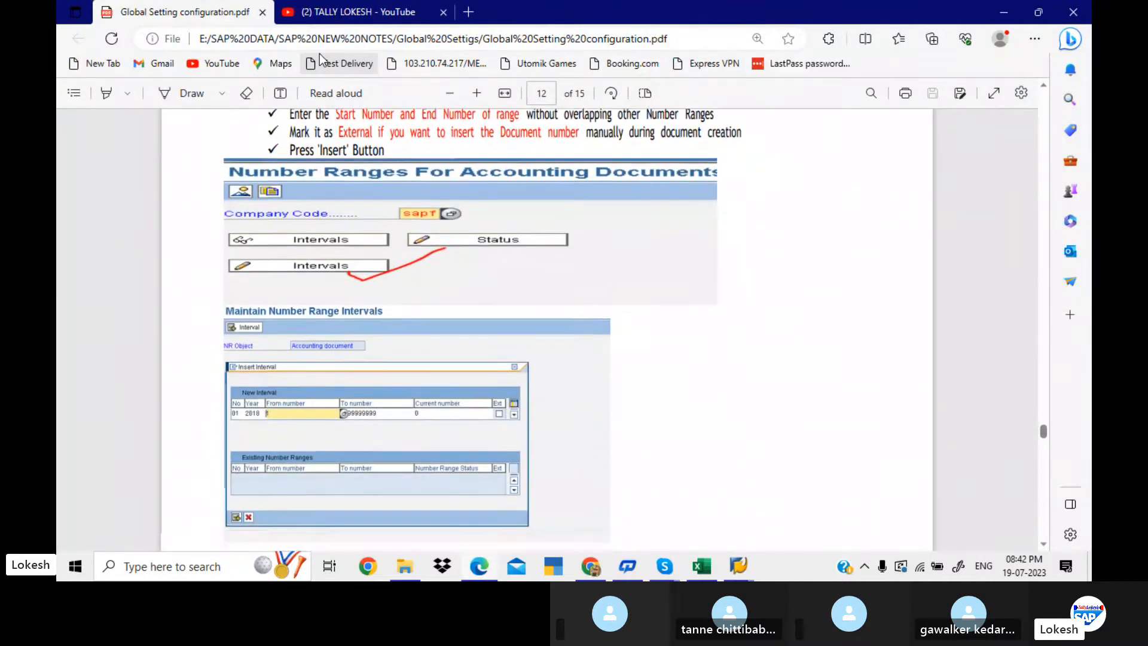
Read the PDF section on defining tolerance groups for employees, including its transaction code and example upper limits for posting
key("Down")
key("Down")
key("Down")
key("Down")
key("Down")
key("Down")
key("Down")
key("Down")
key("Down")
key("Down")
key("Down")
key("Down")
key("Down")
key("Down")
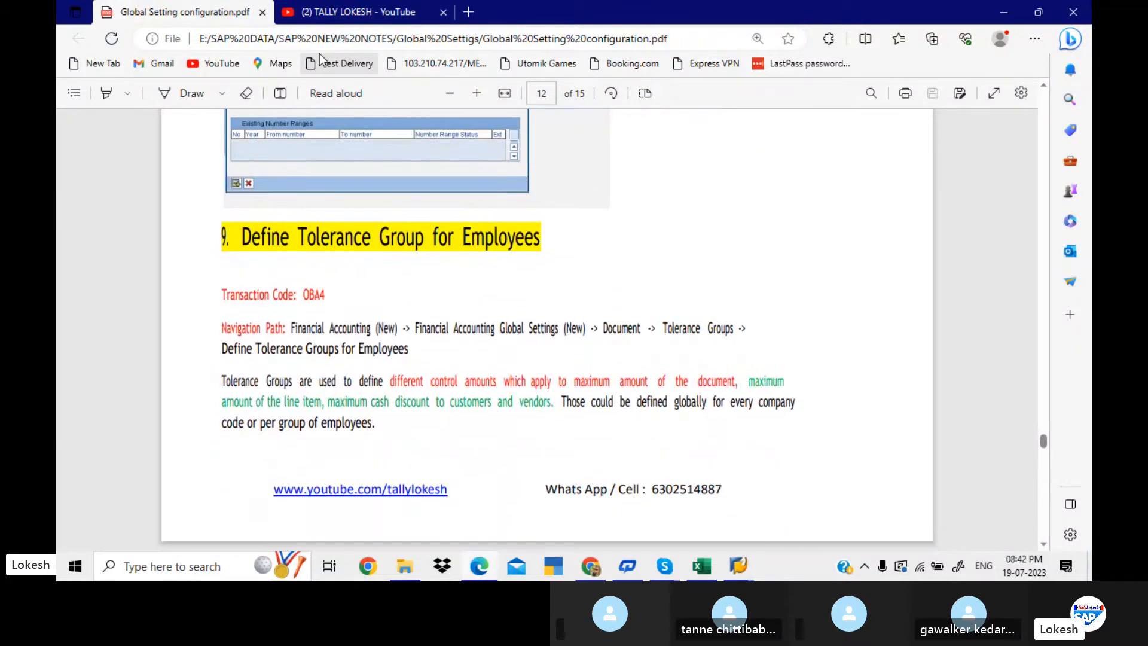
key("Down")
key("Down")
key("Down")
key("Down")
key("Down")
key("Down")
key("Down")
key("Down")
key("Down")
key("Down")
key("Down")
key("Down")
key("Down")
key("Down")
key("Down")
key("Down")
key("Down")
key("Down")
key("Down")
key("Down")
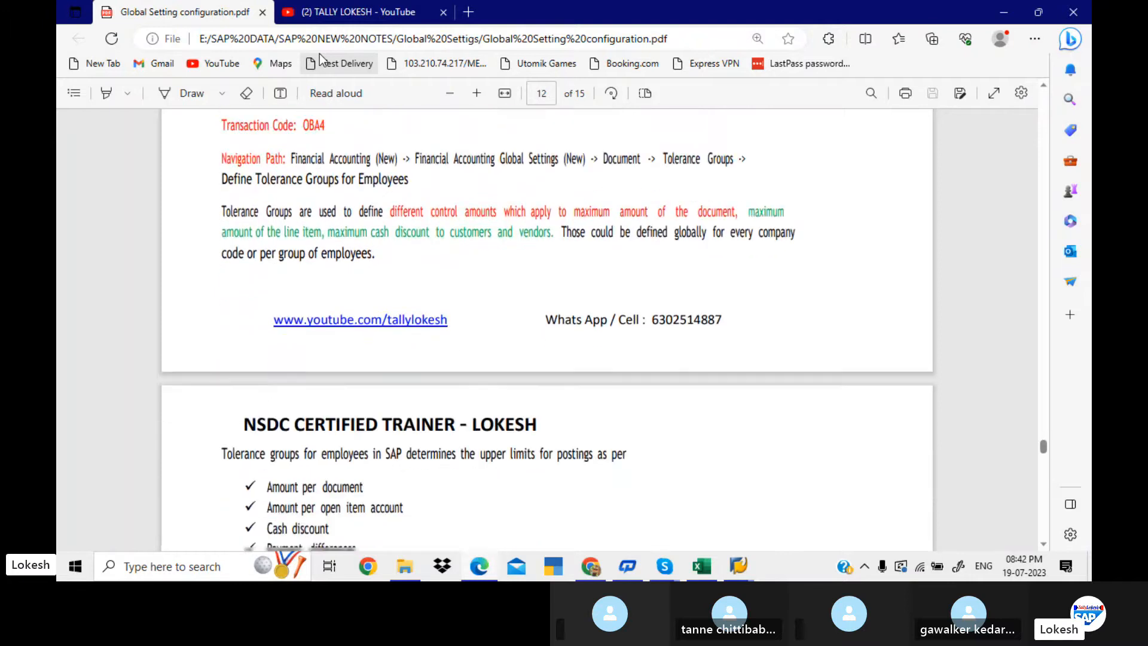
key("Down")
key("Down")
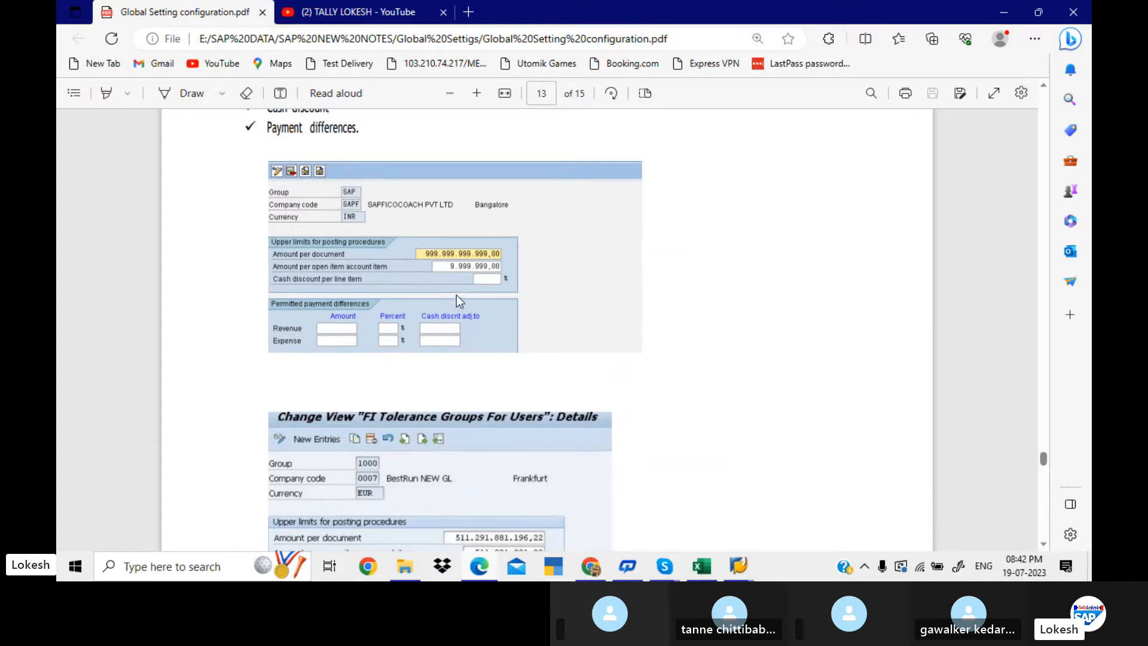
key("alt+Tab")
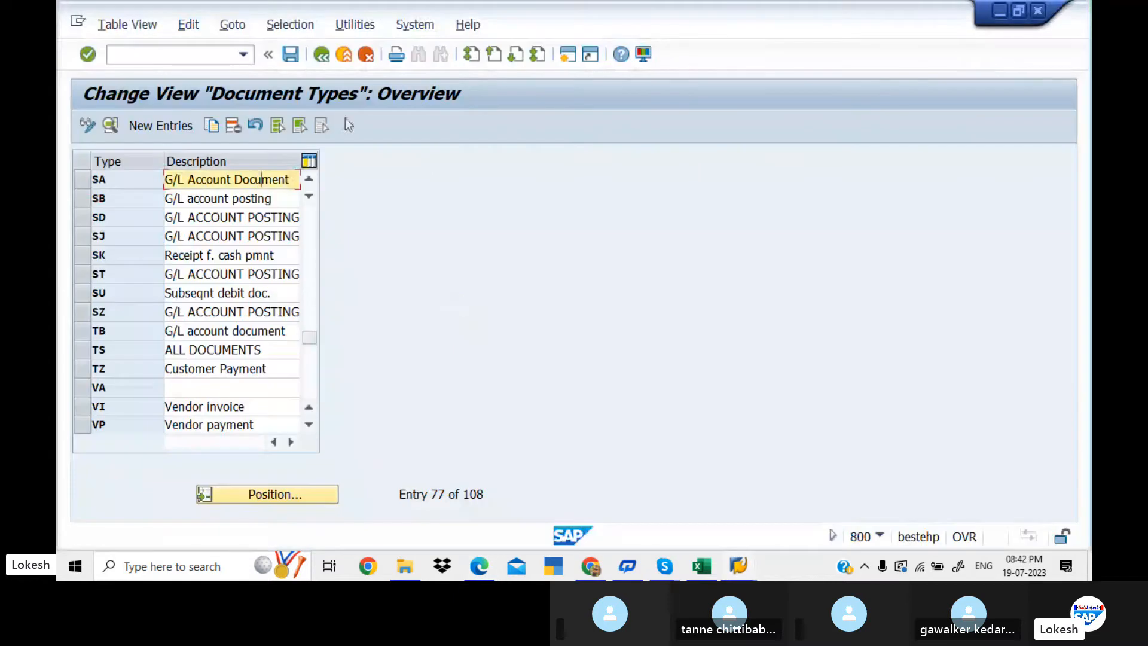
key("alt+Tab")
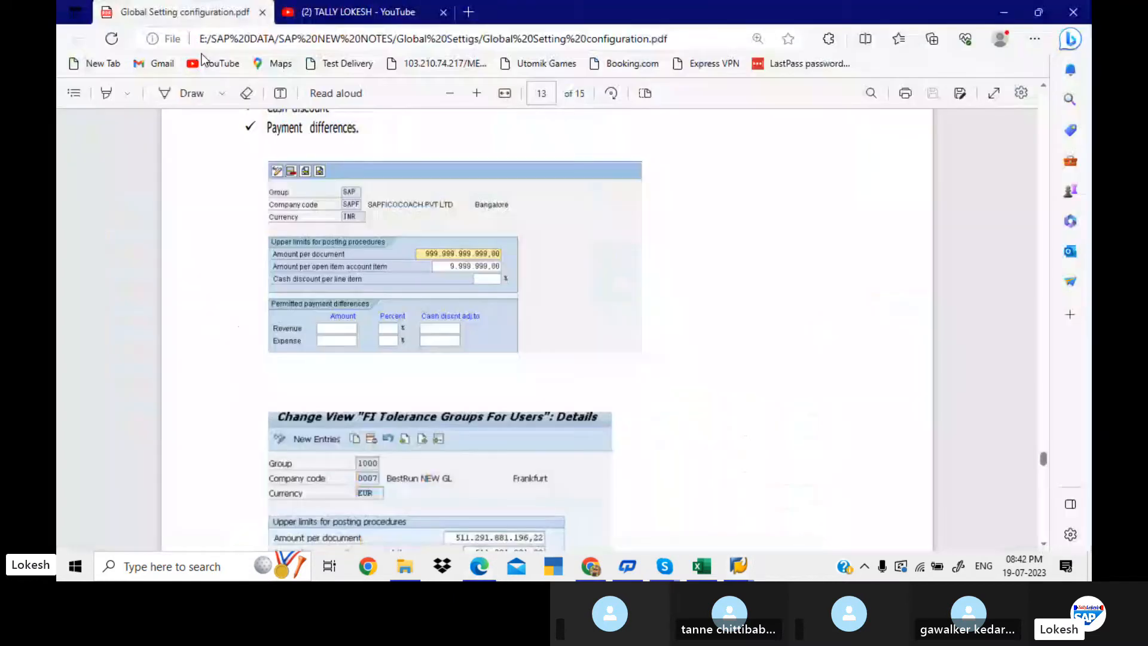
Review the start of PDF section 9 on employee tolerance groups for its transaction code, navigation path and purpose
key("Up")
key("Up")
key("Up")
key("Up")
key("Up")
key("Up")
key("Up")
key("Up")
key("Up")
key("Up")
key("Up")
key("Up")
key("Up")
key("Up")
key("Up")
key("Up")
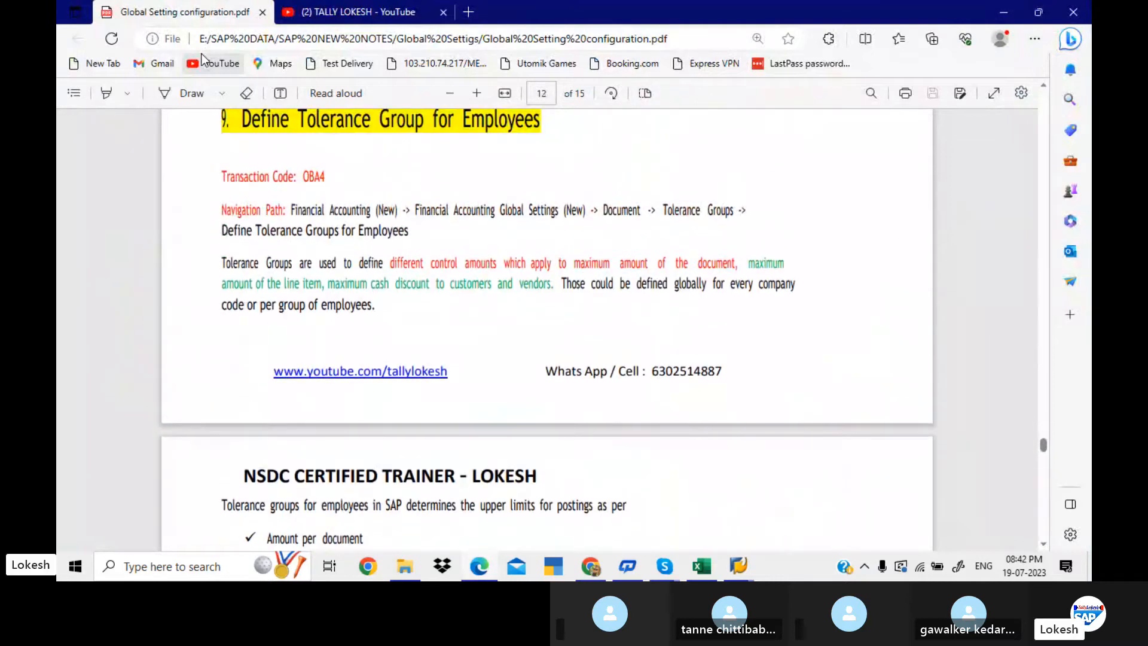
Switch to SAP, open the employee tolerance groups transaction OBA4 and create a new entry
key("alt+Tab")
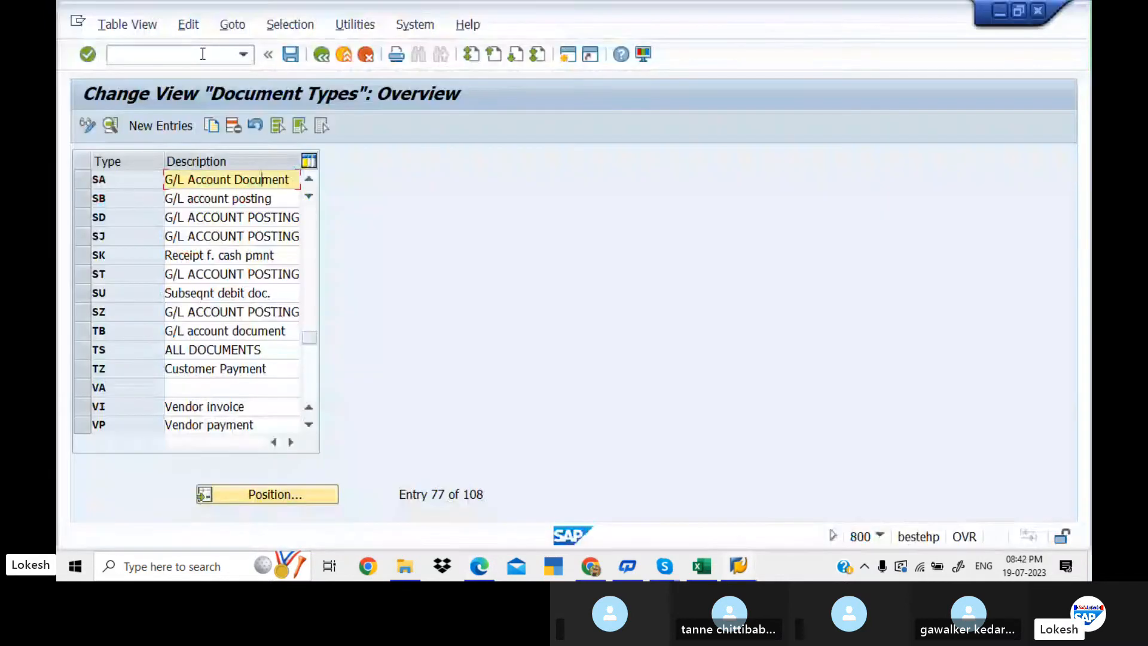
left_click(202, 53)
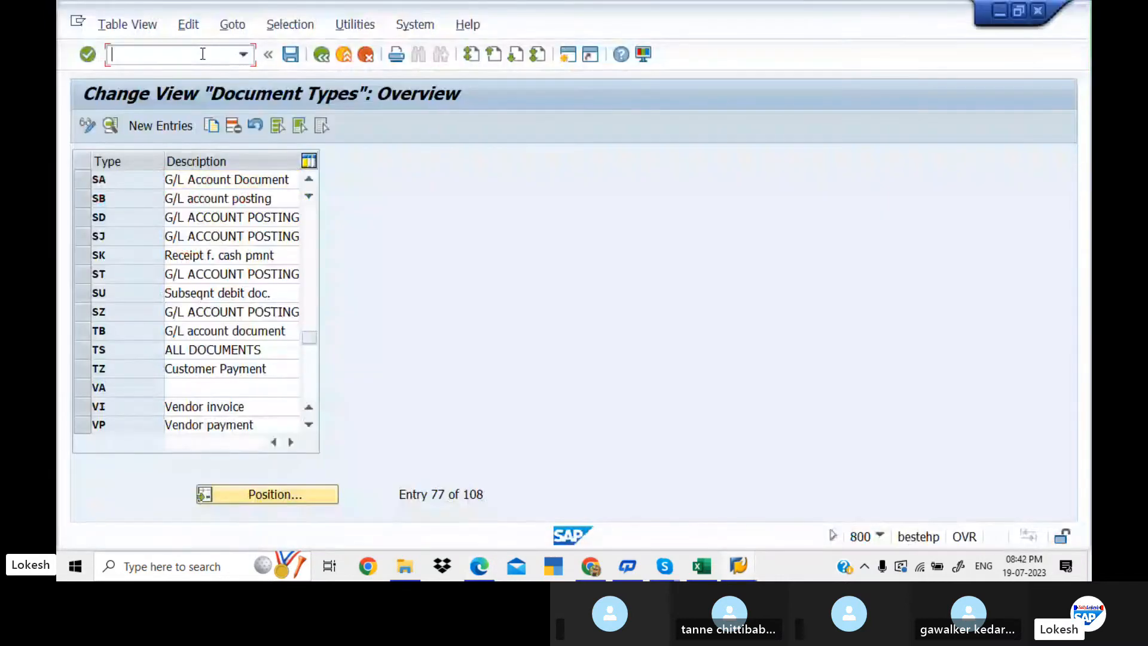
type("/N")
type("OBA0")
key("Return")
left_click(179, 132)
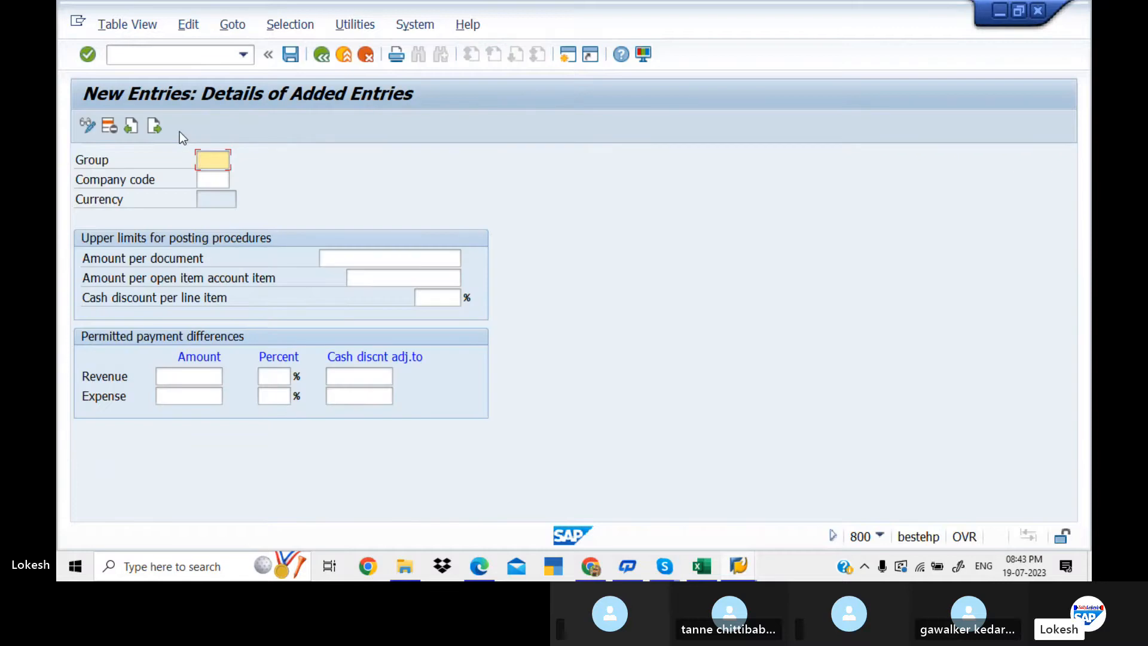
Enter KED1 as both the tolerance group and the company code of the new entry
type("KED1")
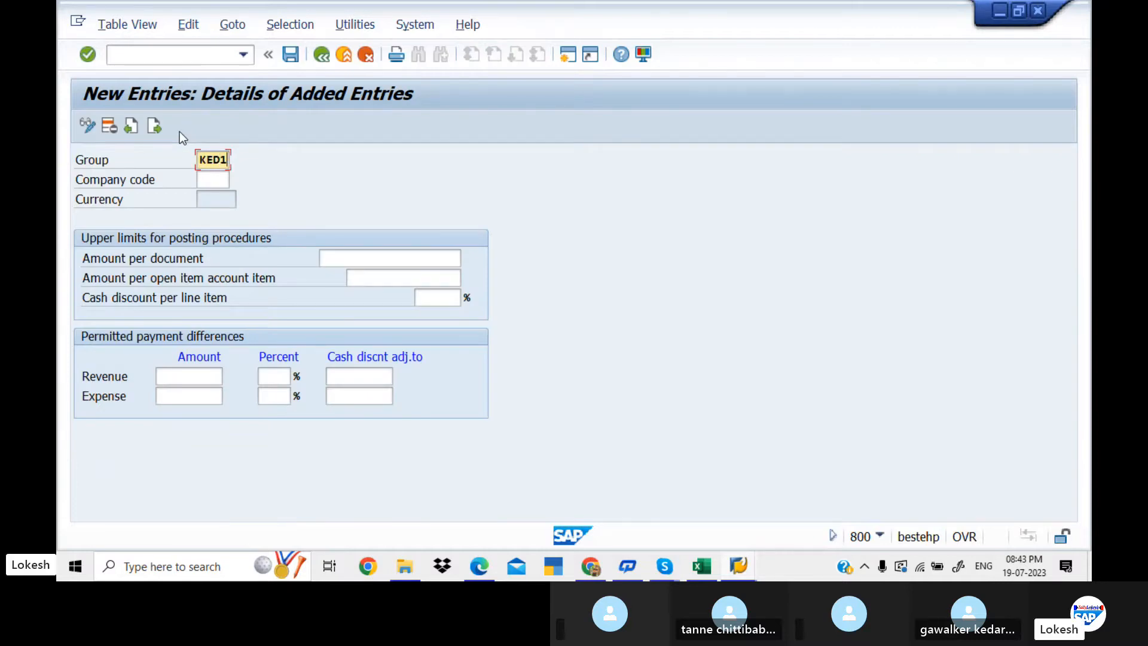
key("Tab")
type("ked")
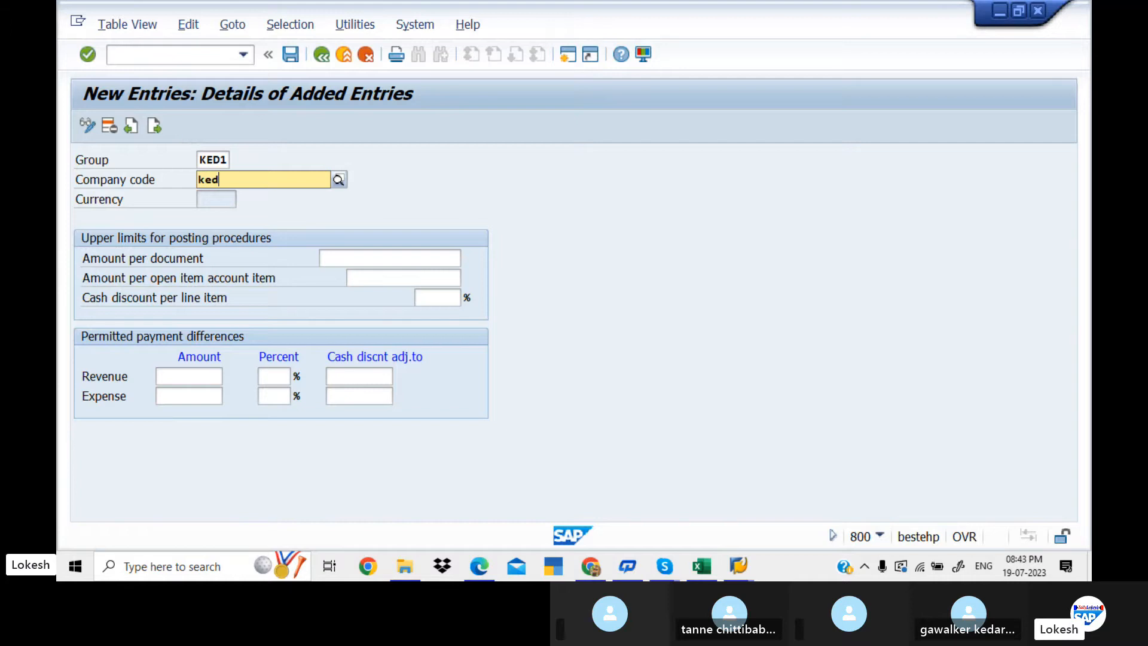
type("1")
key("Return")
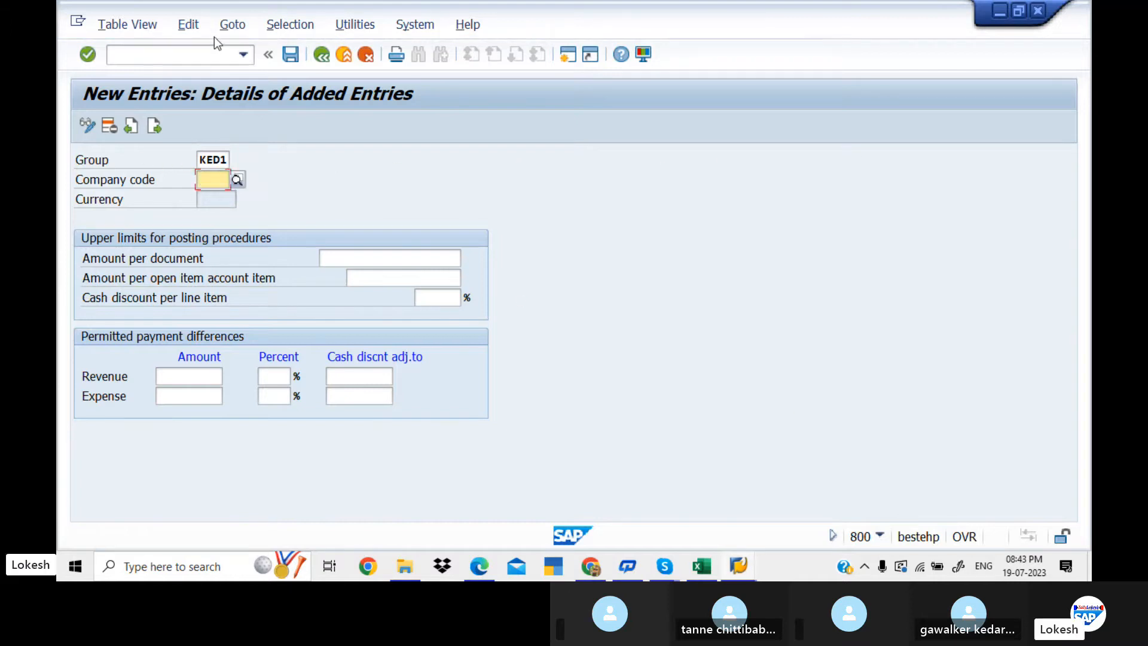
type("ked1")
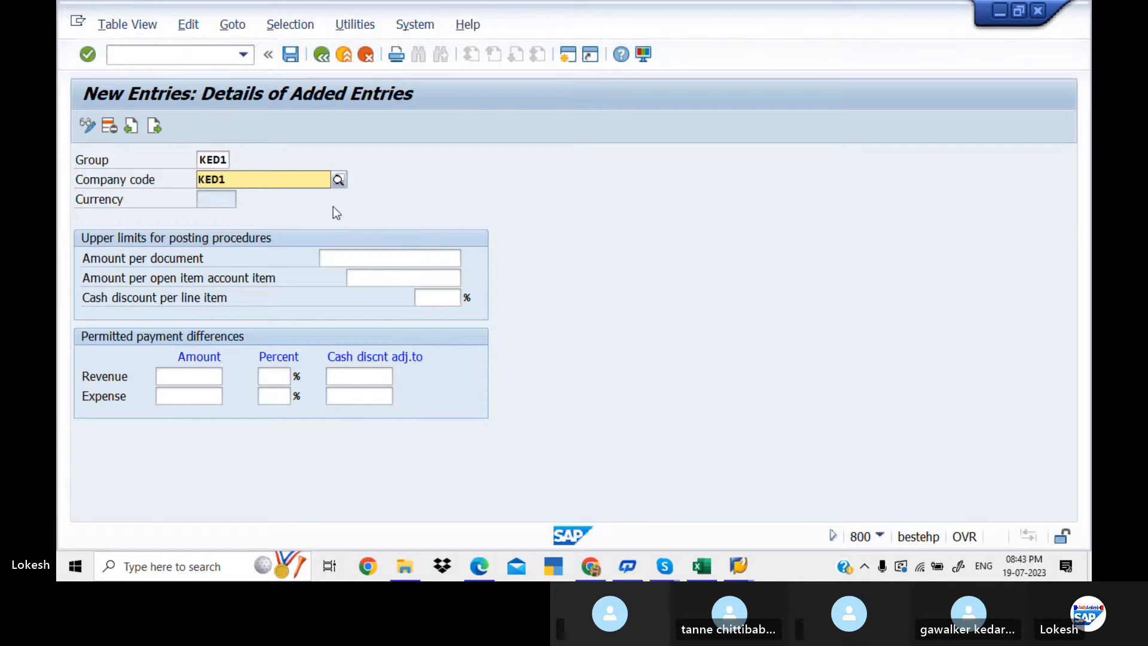
key("Return")
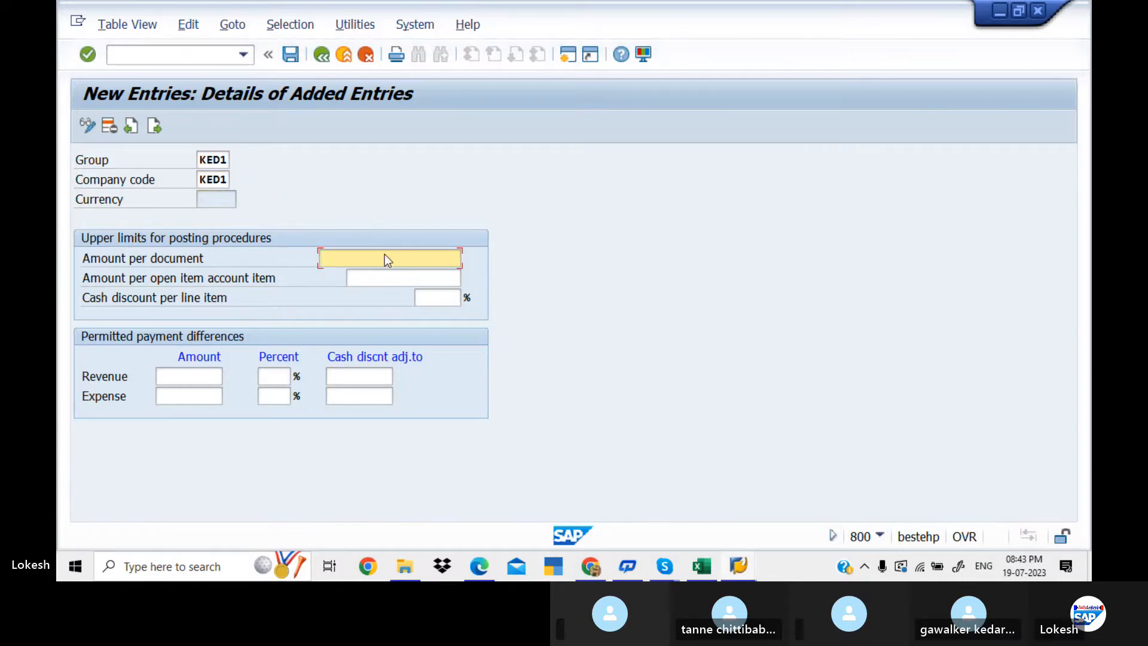
Set the upper posting limits to 999999999 per document, 99999999 per open item account item and 5% cash discount per line item
type("999999999")
left_click(405, 274)
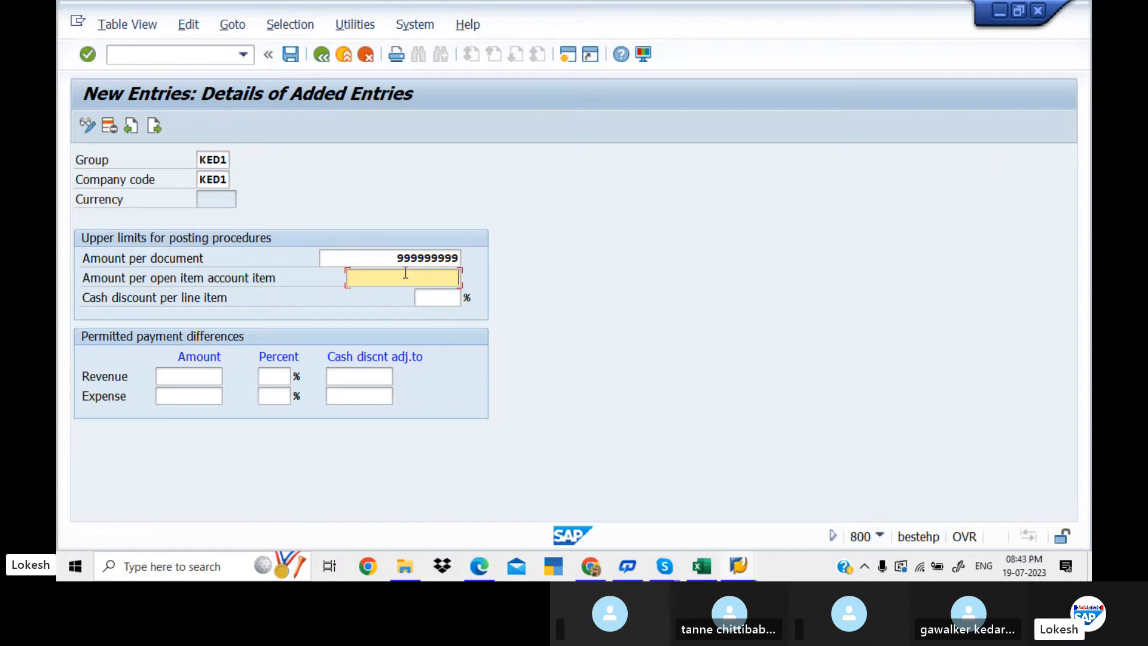
left_click(405, 274)
left_click(427, 300)
left_click(427, 299)
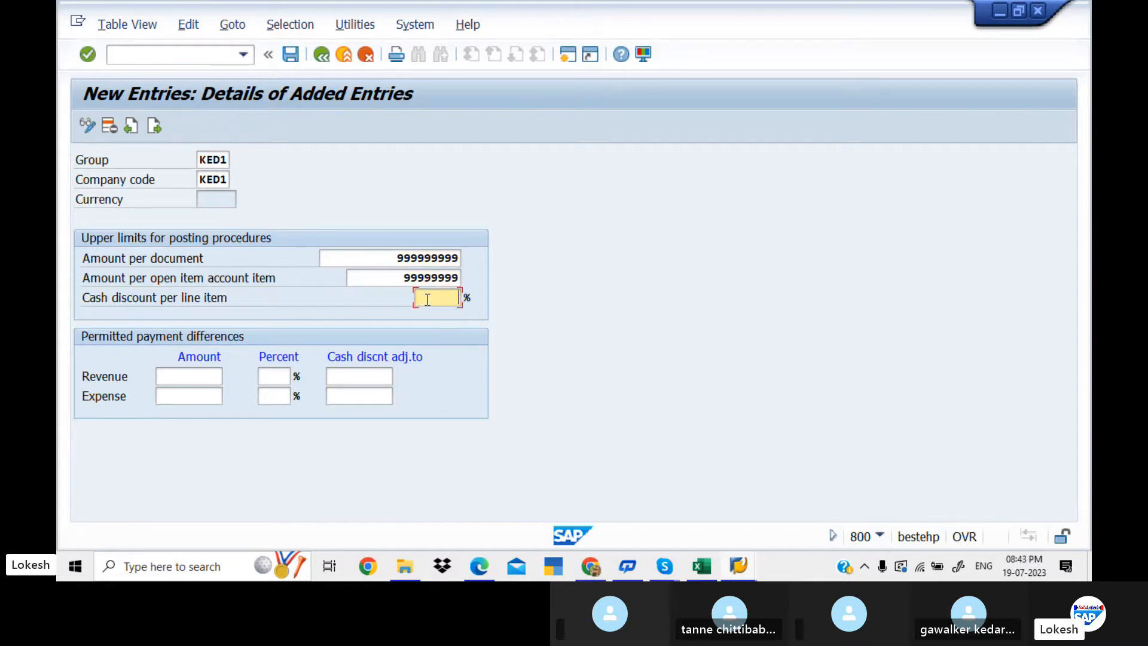
Enter permitted payment differences of amount 100, 5 percent and cash discount adjustment 5 for both revenue and expense
left_click(214, 377)
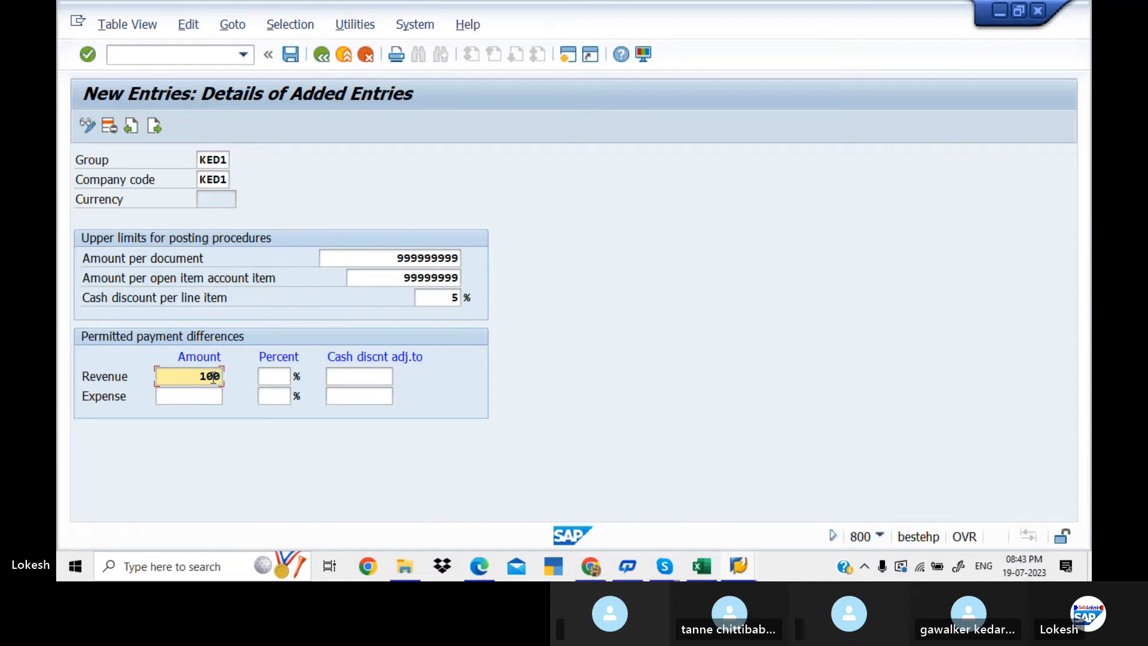
key("Tab")
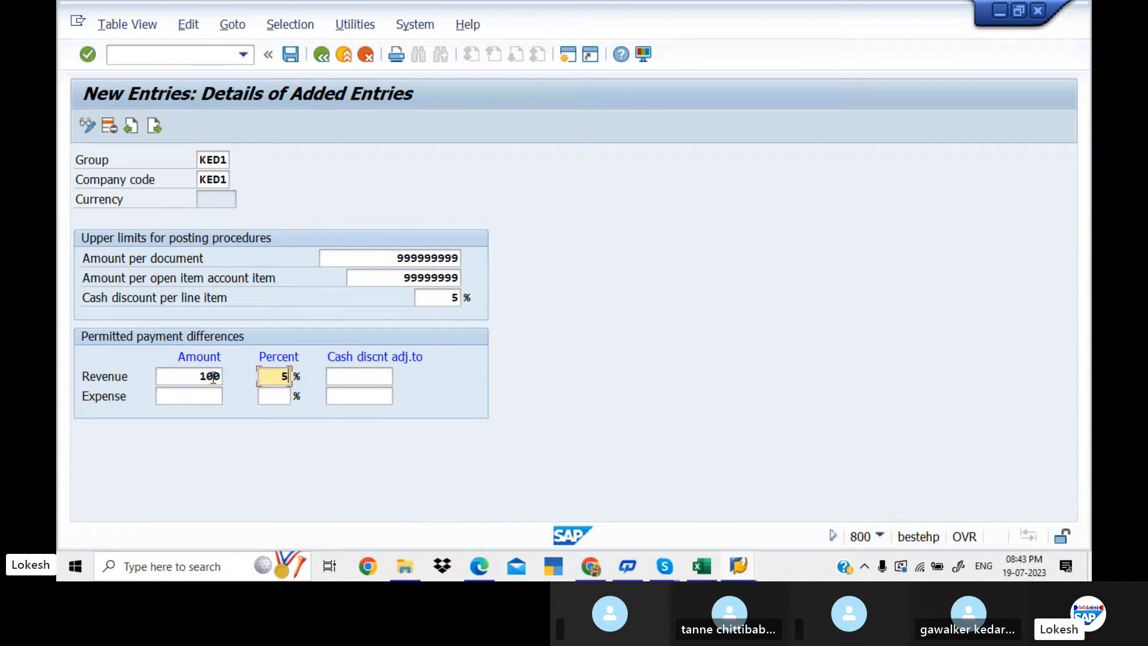
key("Tab")
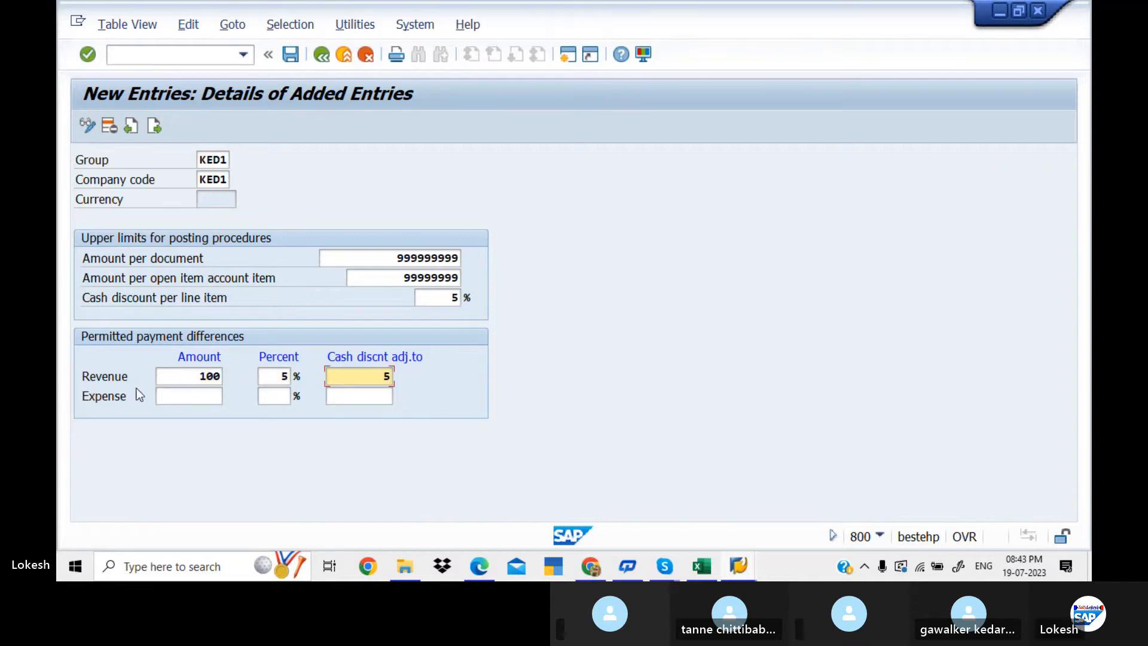
left_click(191, 392)
type("100")
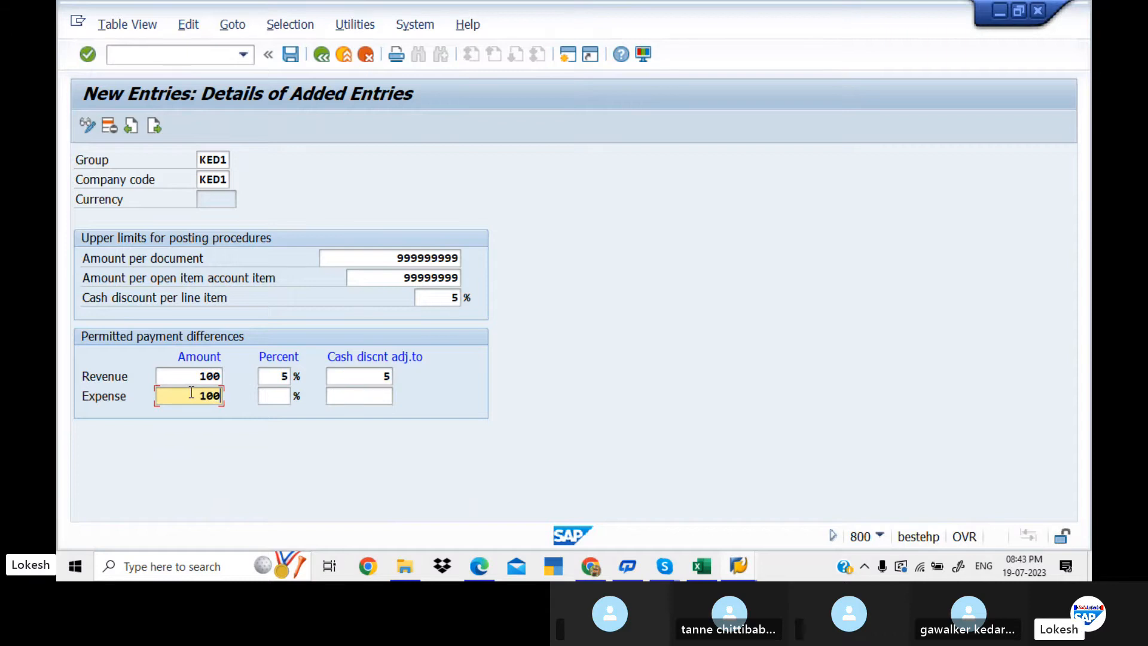
key("Tab")
key("Tab")
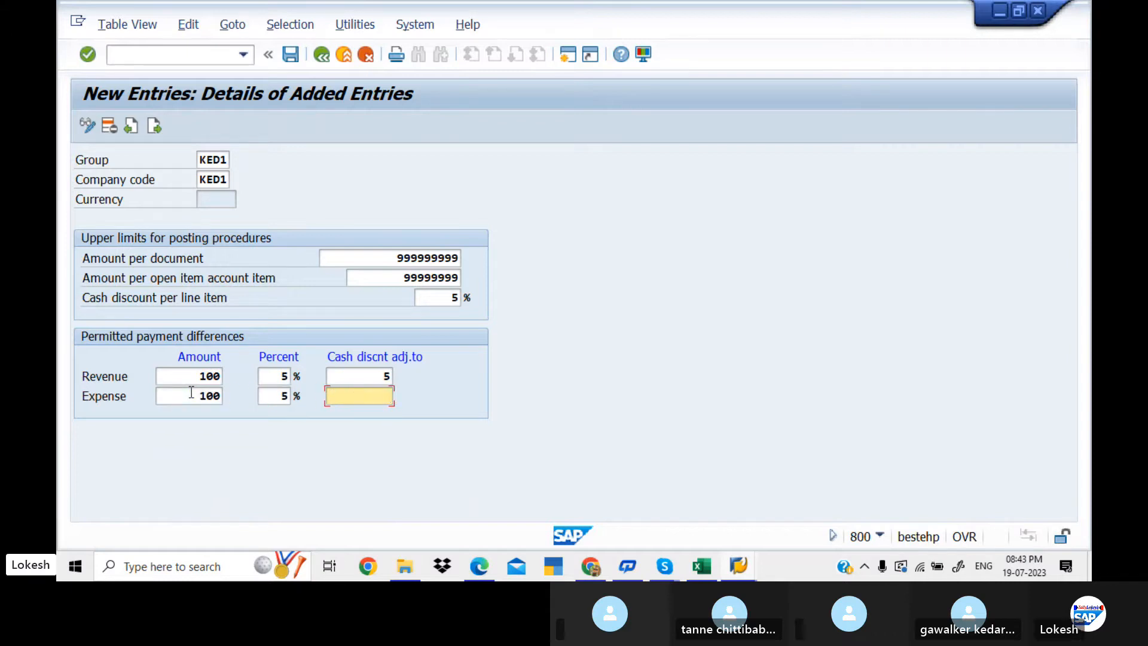
type("5")
key("Return")
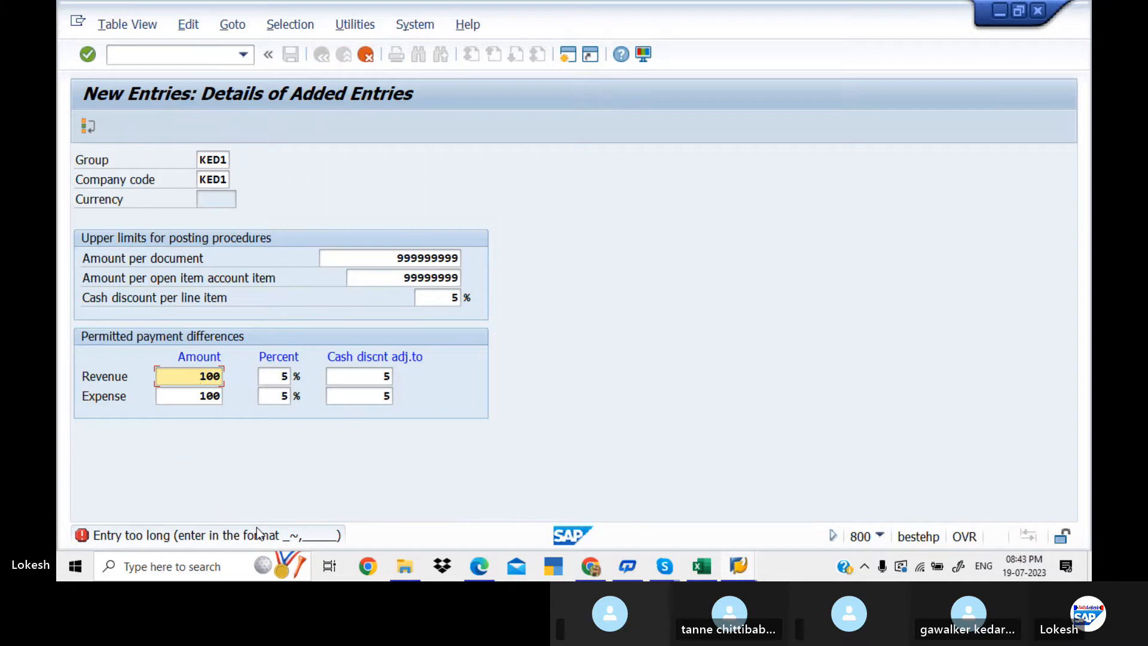
Set the revenue and expense difference amounts to 50 and save the tolerance group in the proposed Global Settings customizing request
double_click(210, 375)
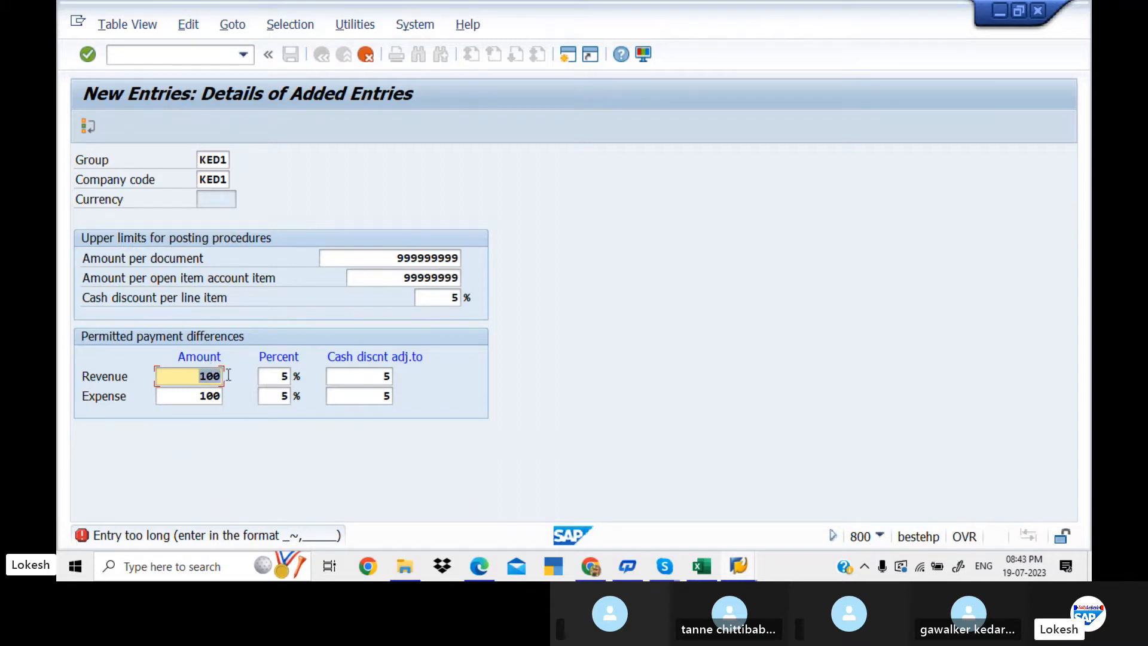
type("50")
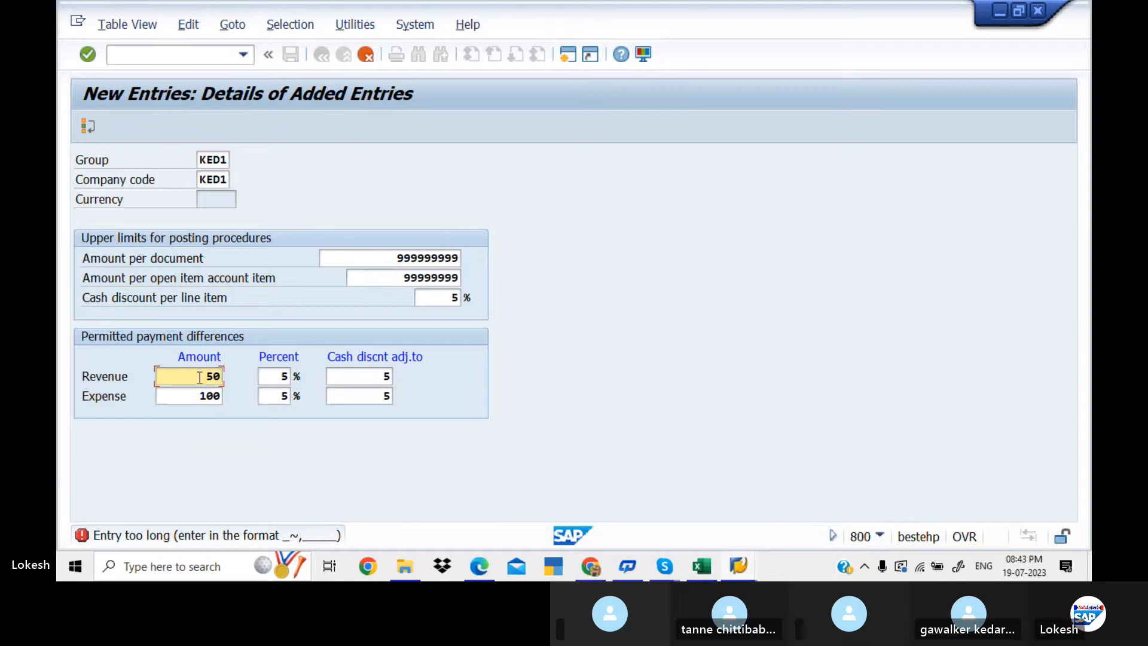
double_click(200, 393)
type("50")
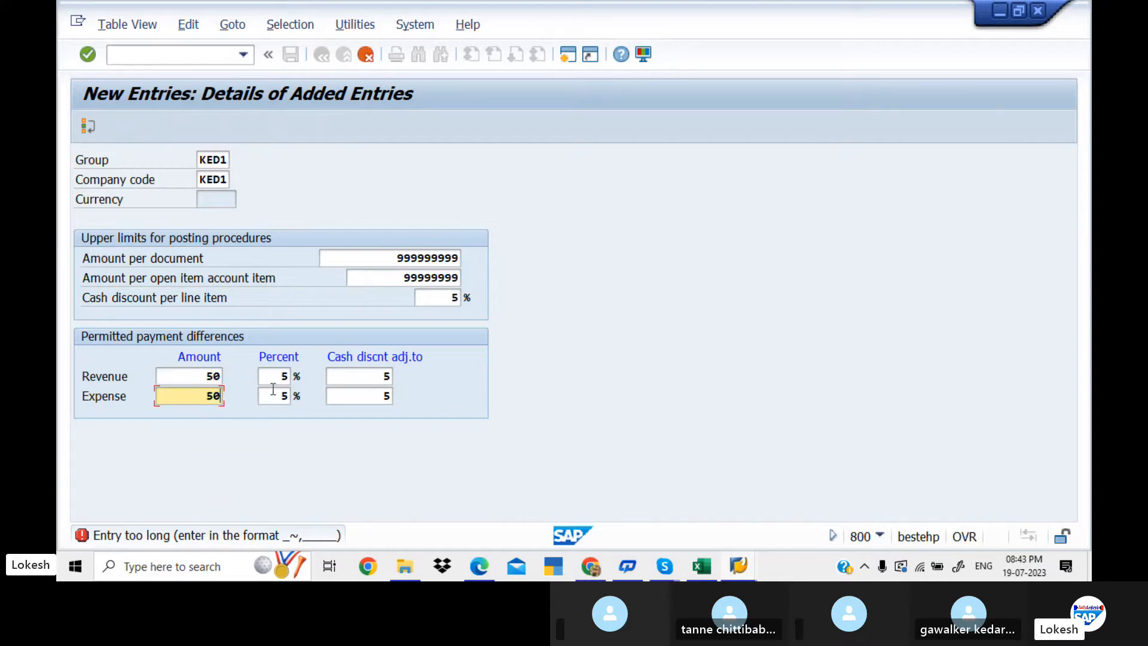
key("Return")
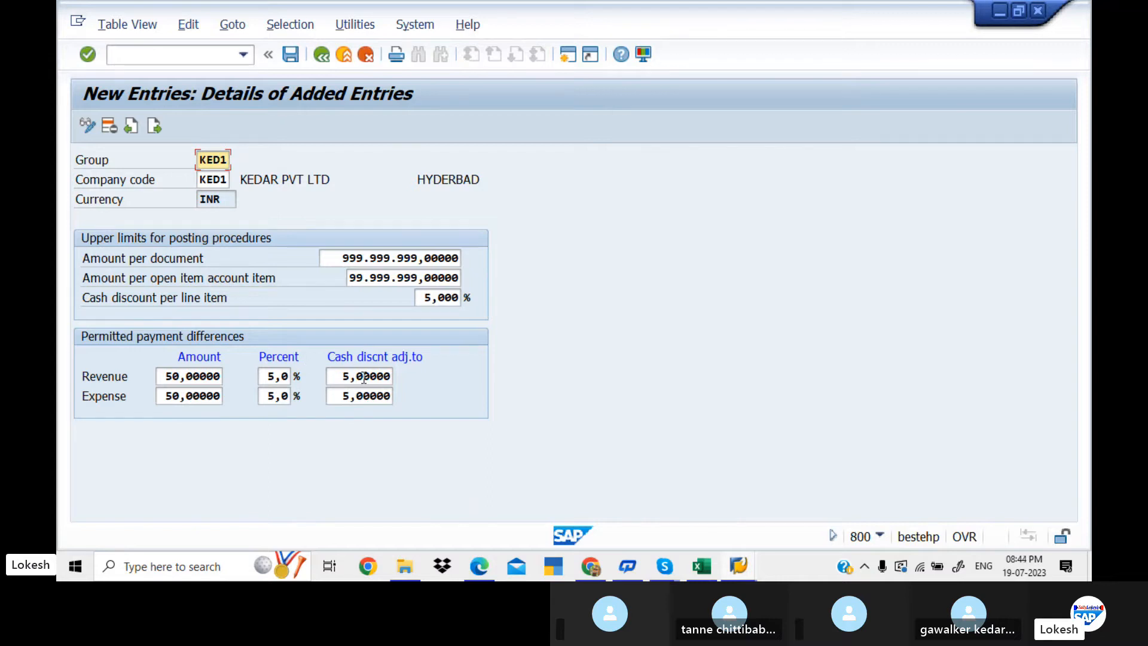
left_click(291, 55)
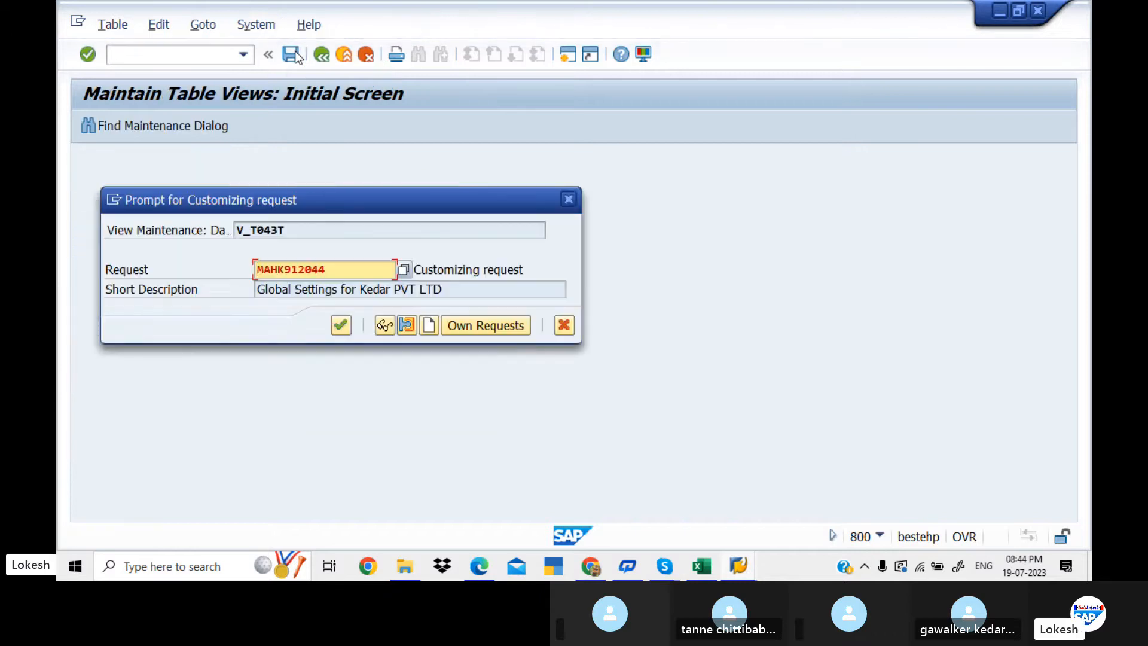
left_click(346, 333)
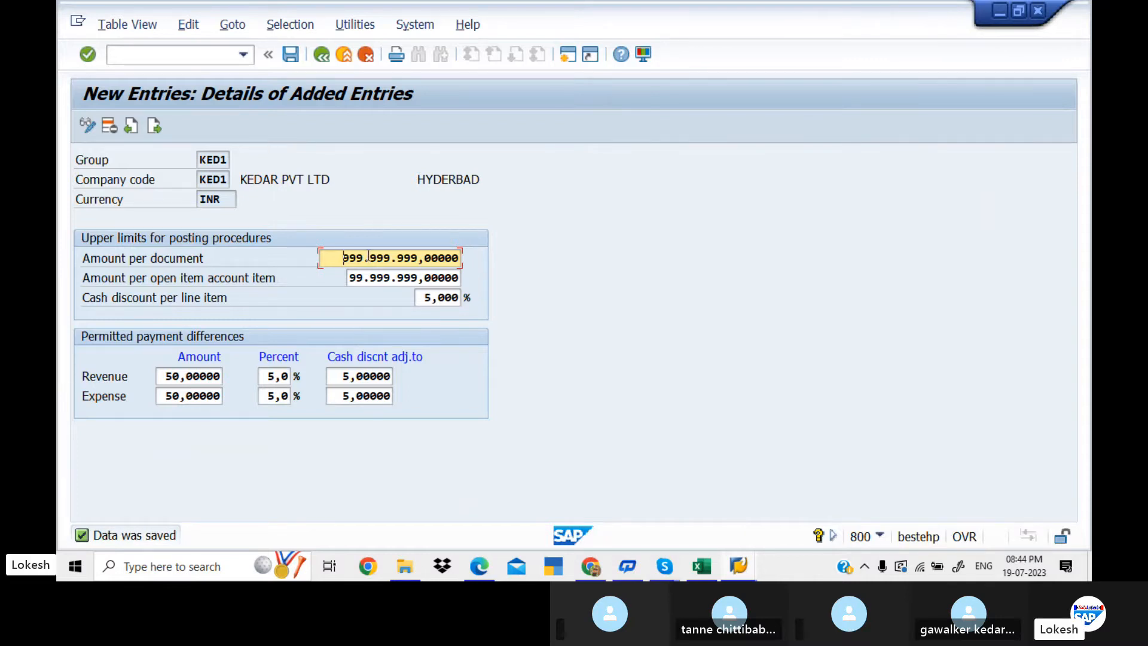
Switch to the configuration PDF in Edge and read section 10 on defining tolerance groups for GL accounts
key("alt+Tab")
scroll(368, 254, "down", 6)
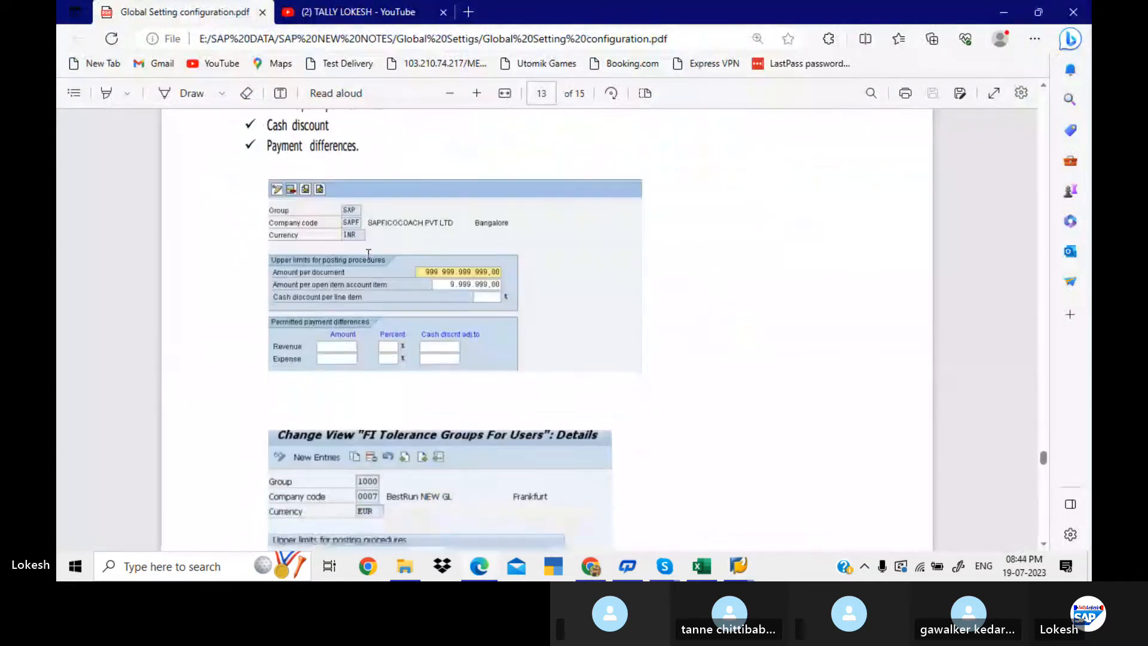
scroll(369, 254, "down", 10)
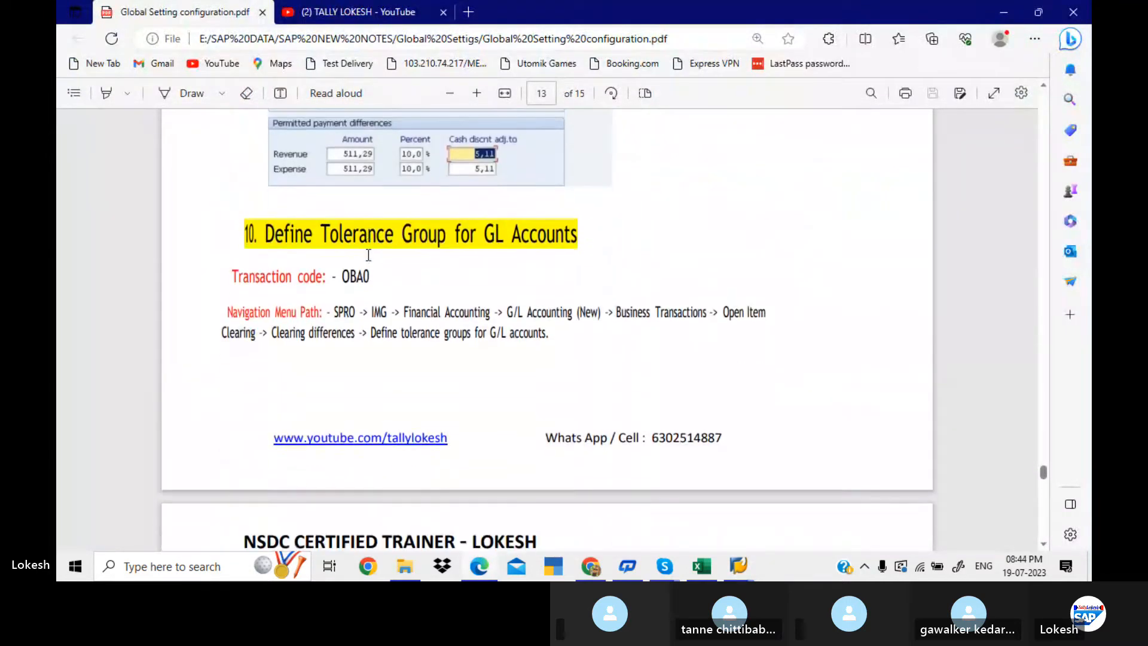
scroll(368, 256, "down", 2)
scroll(368, 255, "up", 1)
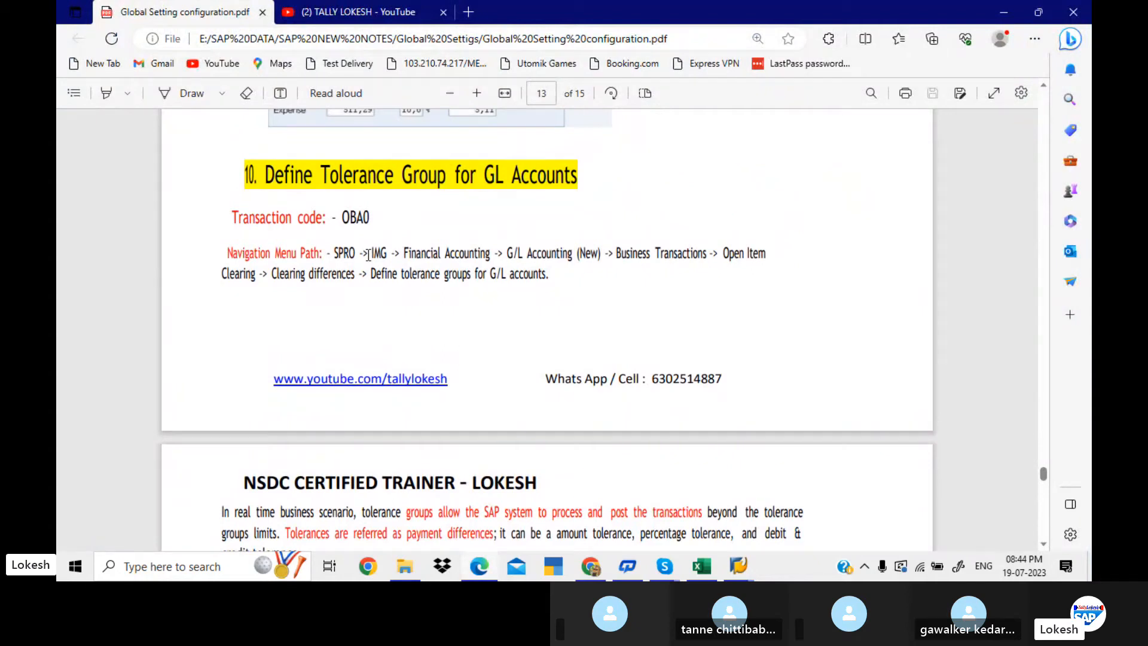
Return to SAP, open the G/L account tolerance groups with transaction OBA0 and create a new entry
key("alt+Tab")
left_click(193, 52)
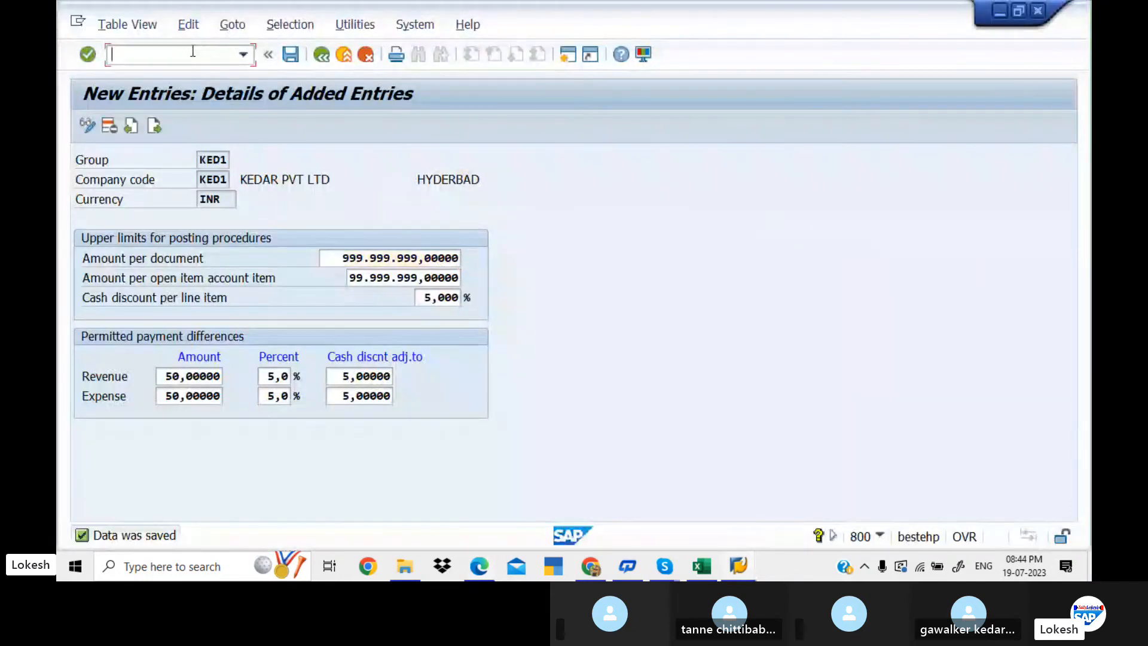
type("/noba0")
key("Return")
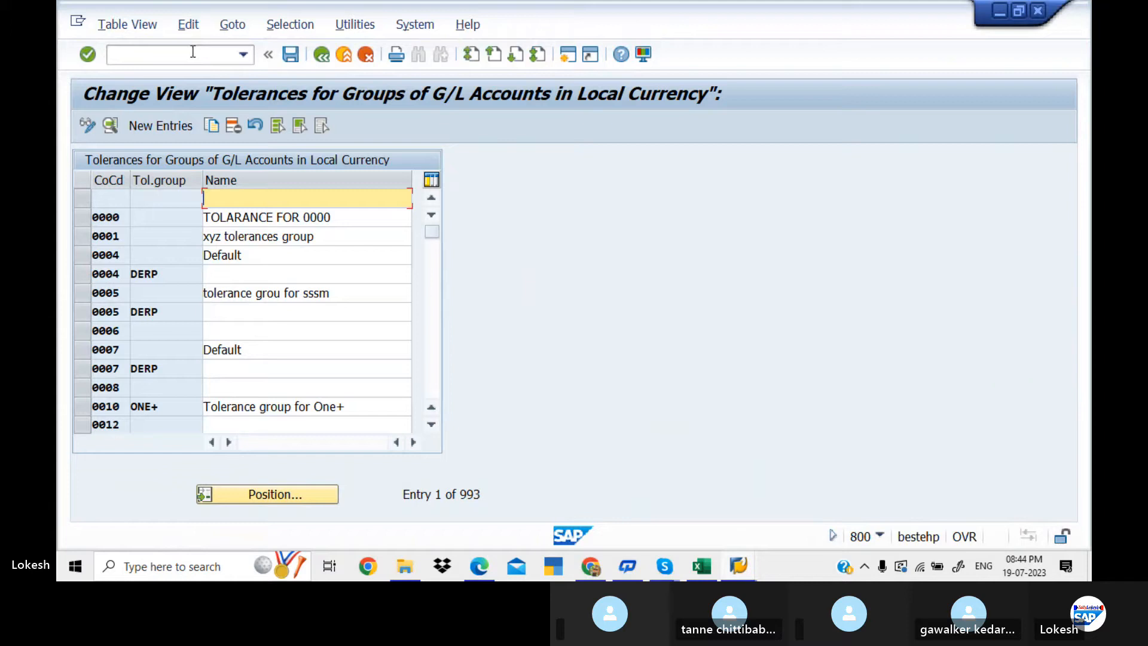
left_click(179, 131)
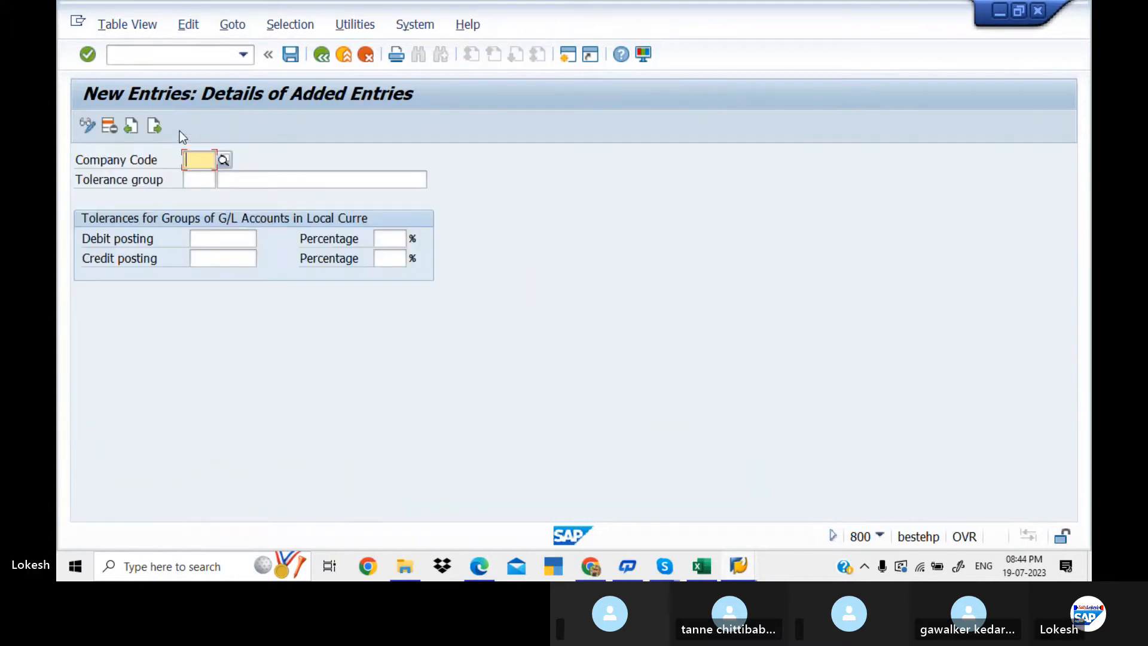
Enter KED1 as the company code and as the tolerance group of the new G/L tolerance entry
type("ked1")
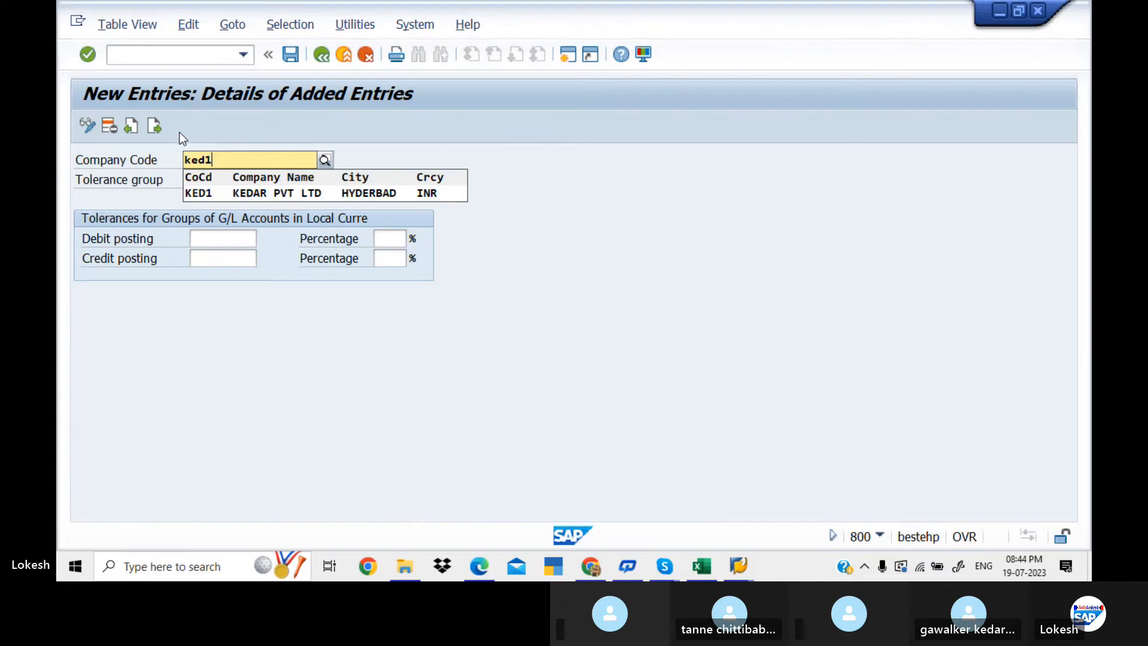
left_click(211, 193)
left_click(202, 180)
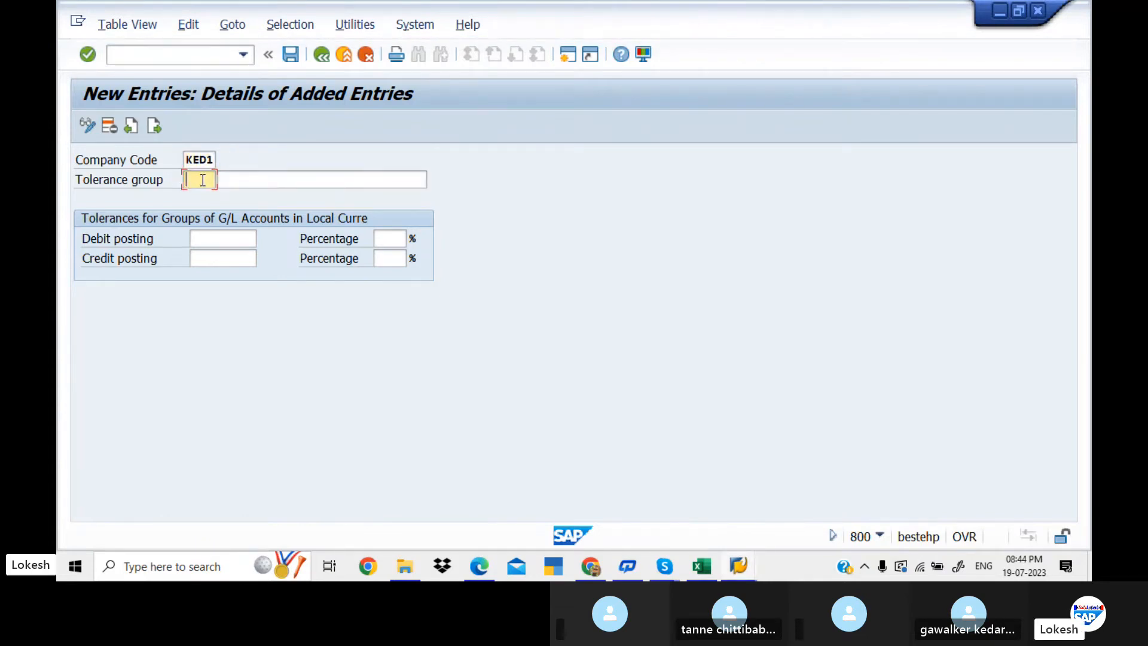
type("ked1")
key("Tab")
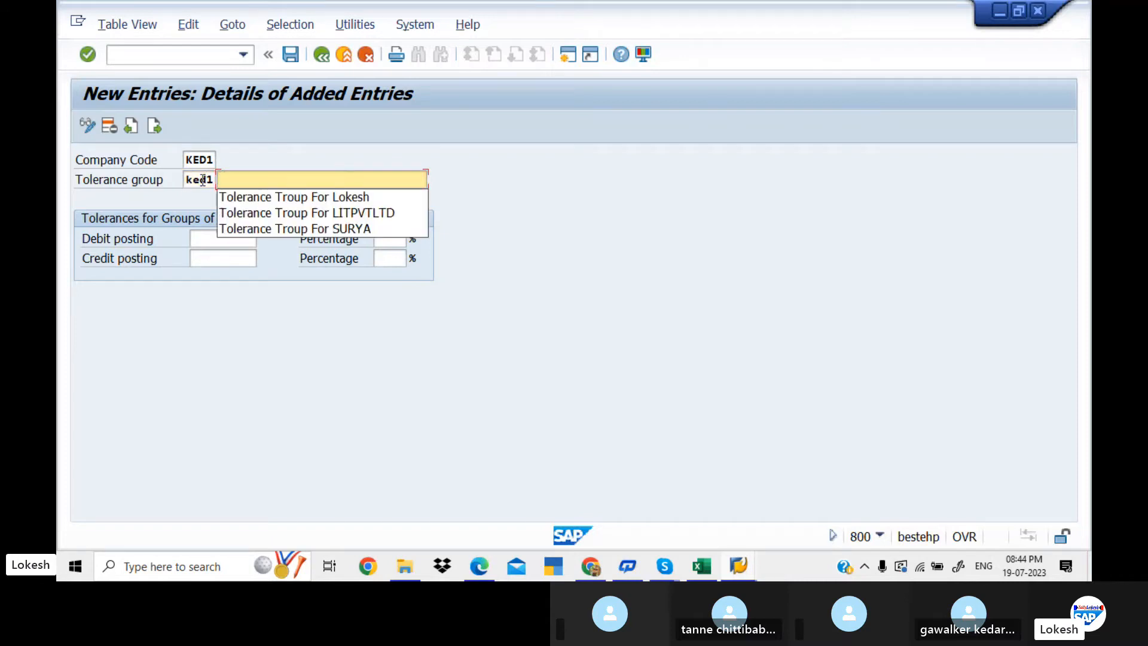
key("Tab")
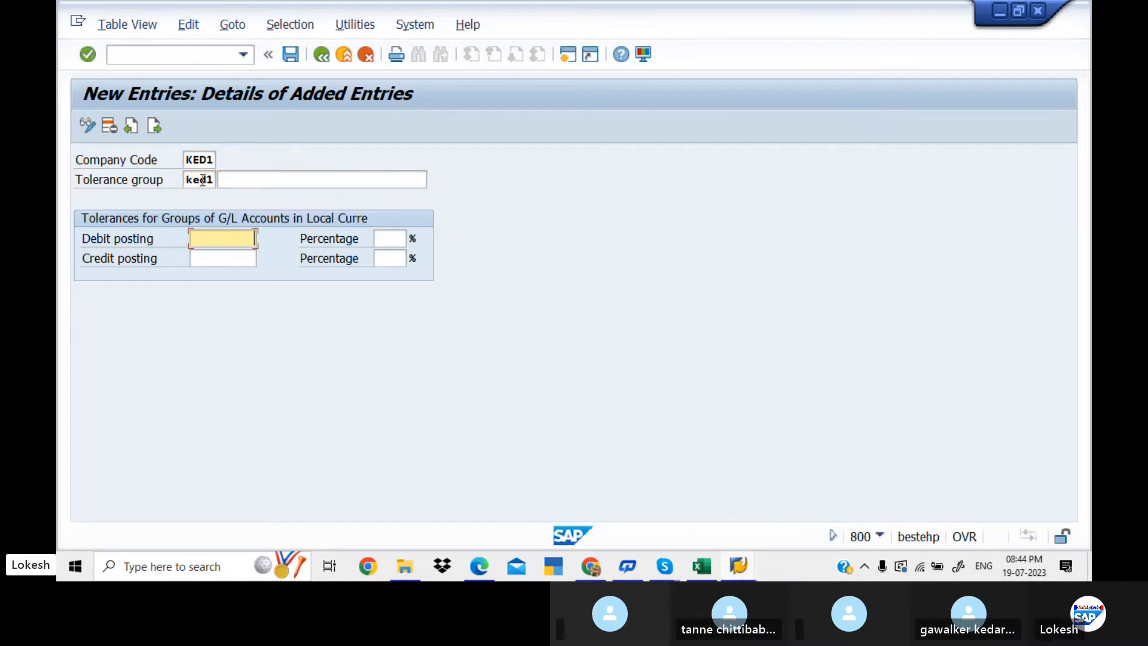
Describe the G/L tolerance group as "Tolerance Troup For" plus the company's short name, and save it in the proposed Global Settings customizing request
left_click(283, 175)
type("T")
key("Down")
key("Tab")
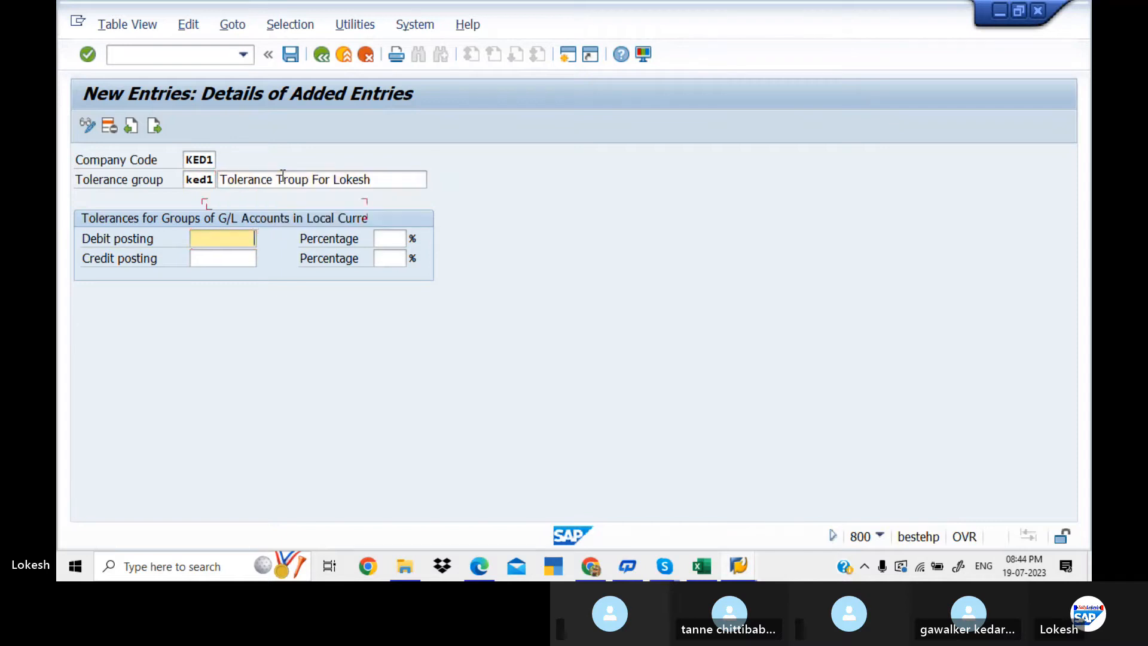
left_click(368, 180)
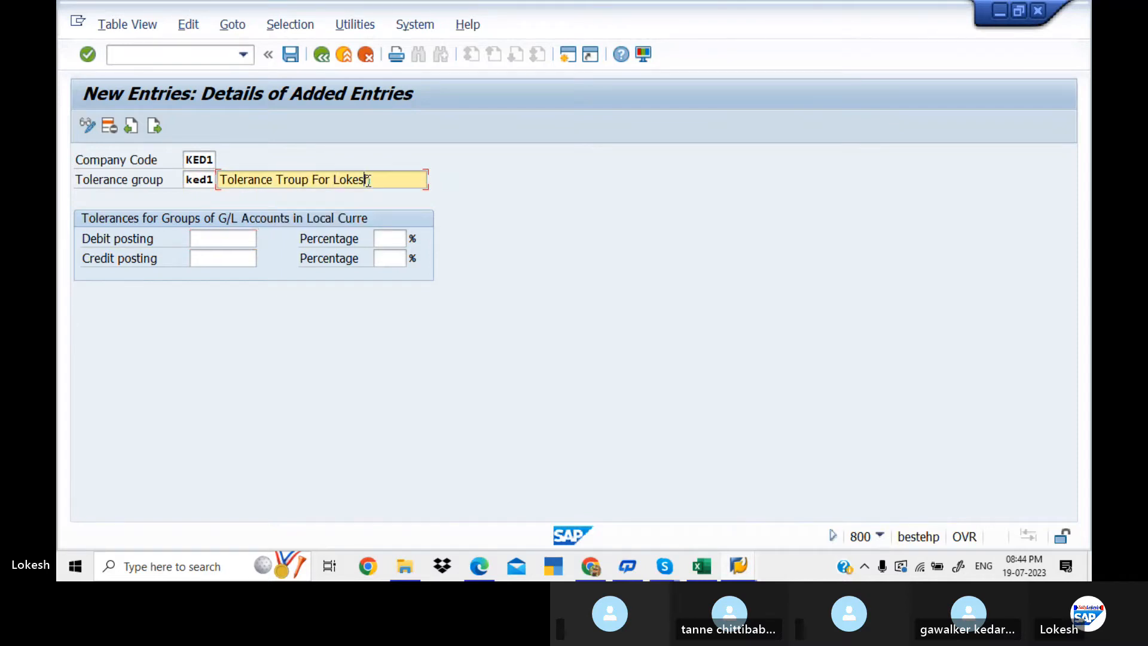
key("BackSpace")
key("BackSpace")
key("BackSpace")
key("BackSpace")
key("BackSpace")
key("BackSpace")
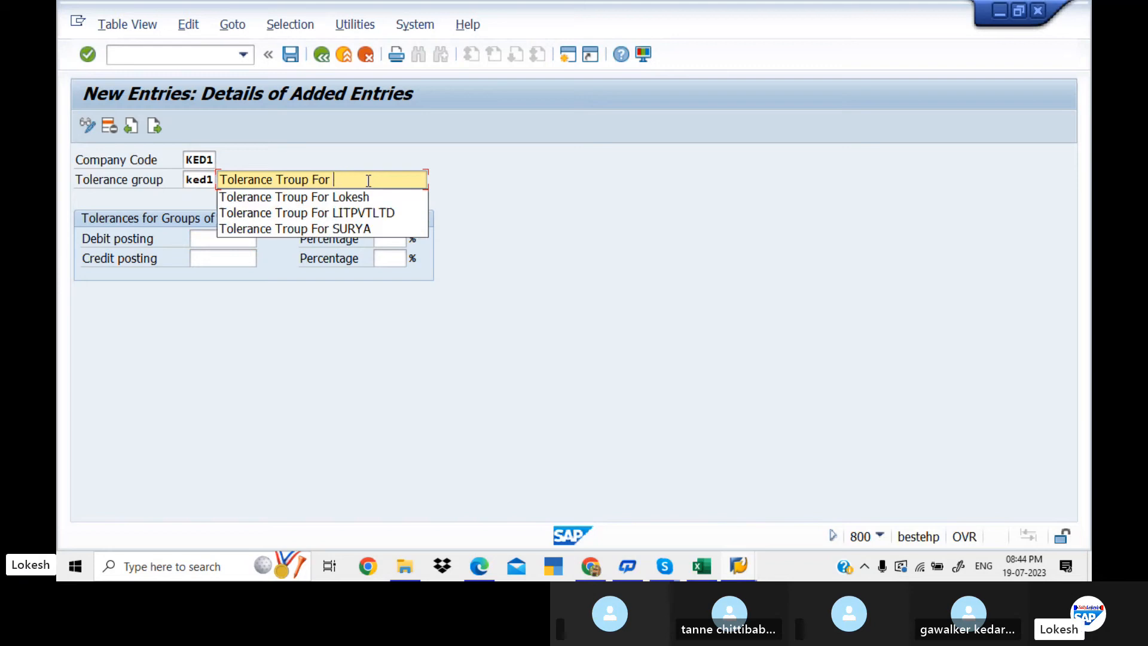
type("kedar")
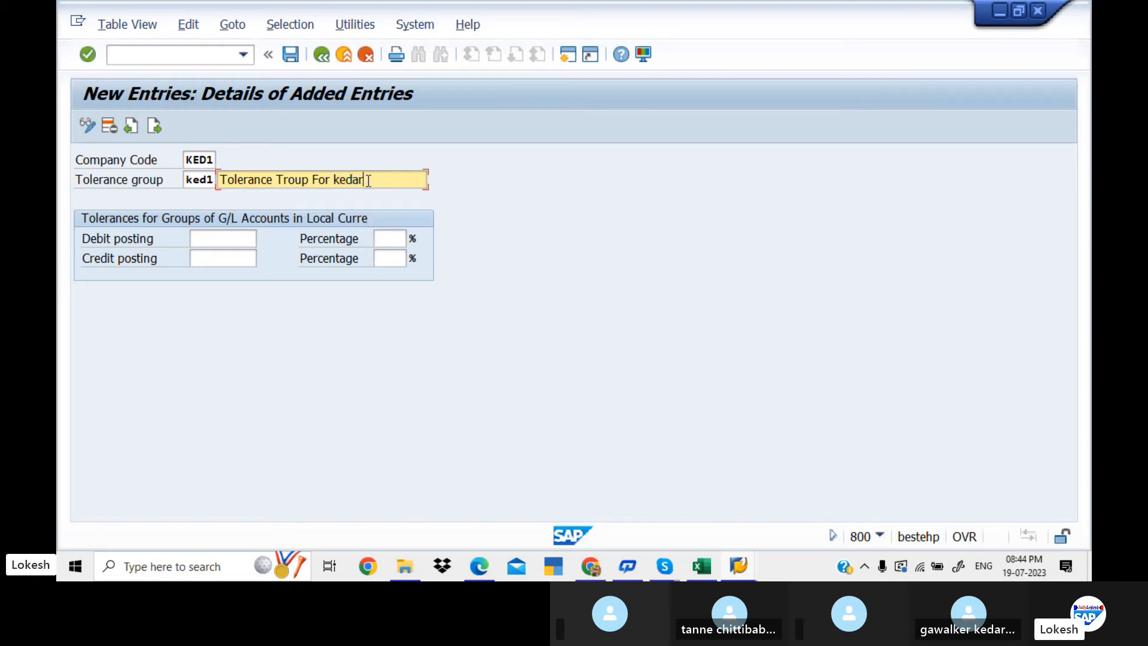
key("Tab")
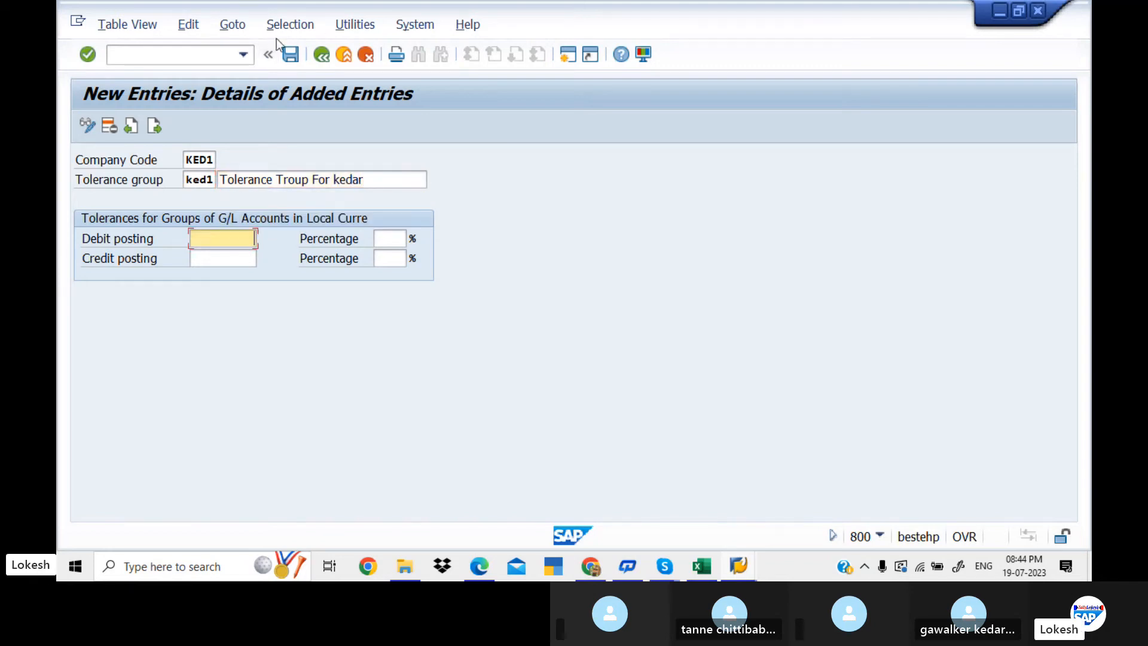
left_click(294, 57)
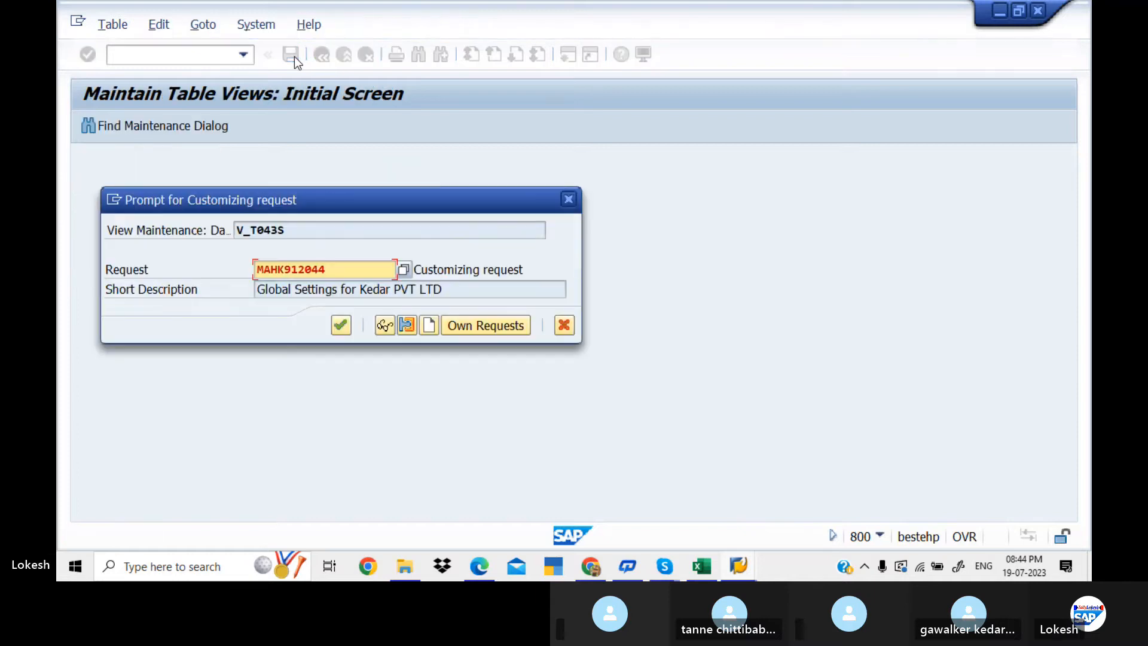
left_click(345, 327)
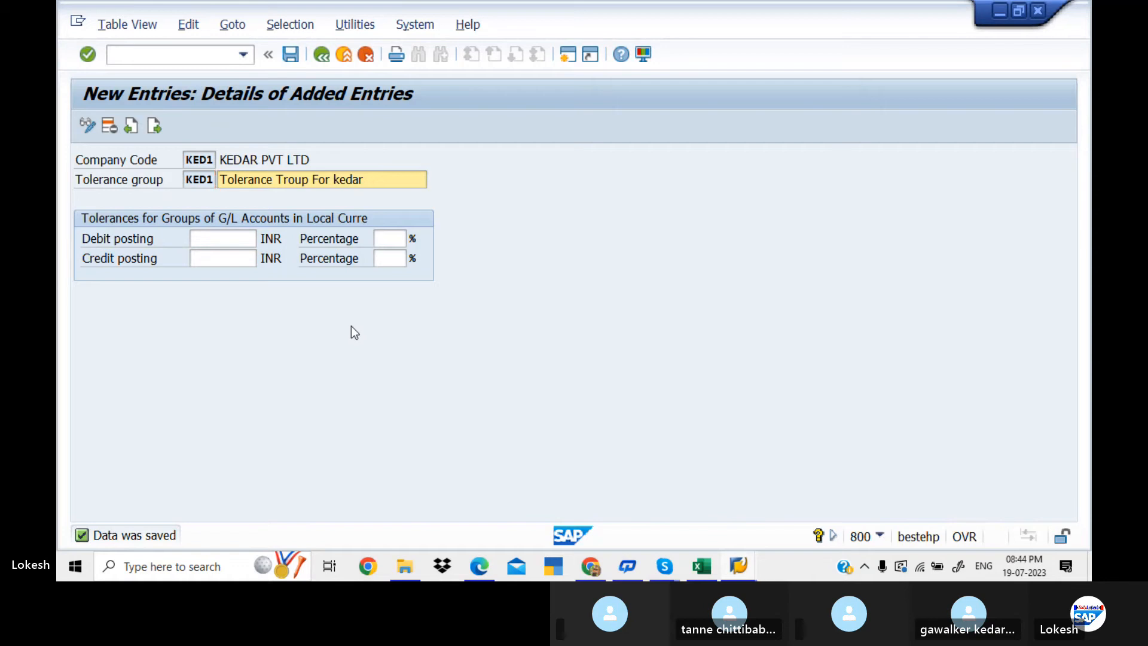
Check section 11 on assigning users to tolerance groups in the Edge configuration PDF, and return to SAP to open transaction OB57
key("alt+Tab")
scroll(352, 327, "down", 1)
scroll(350, 326, "down", 15)
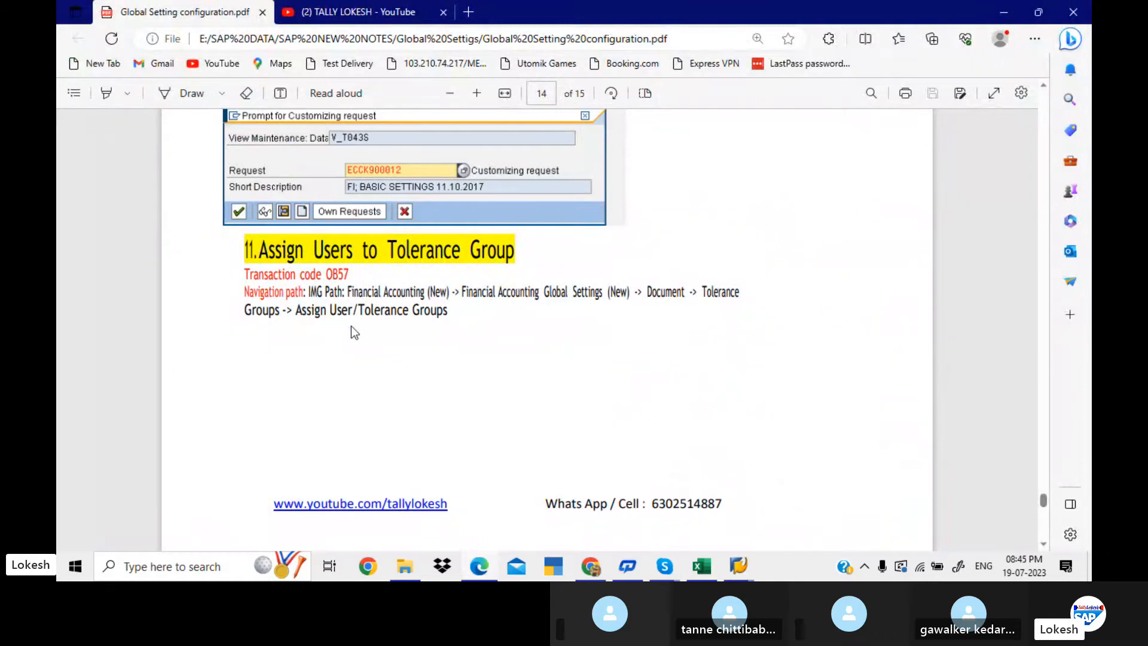
key("alt+Tab")
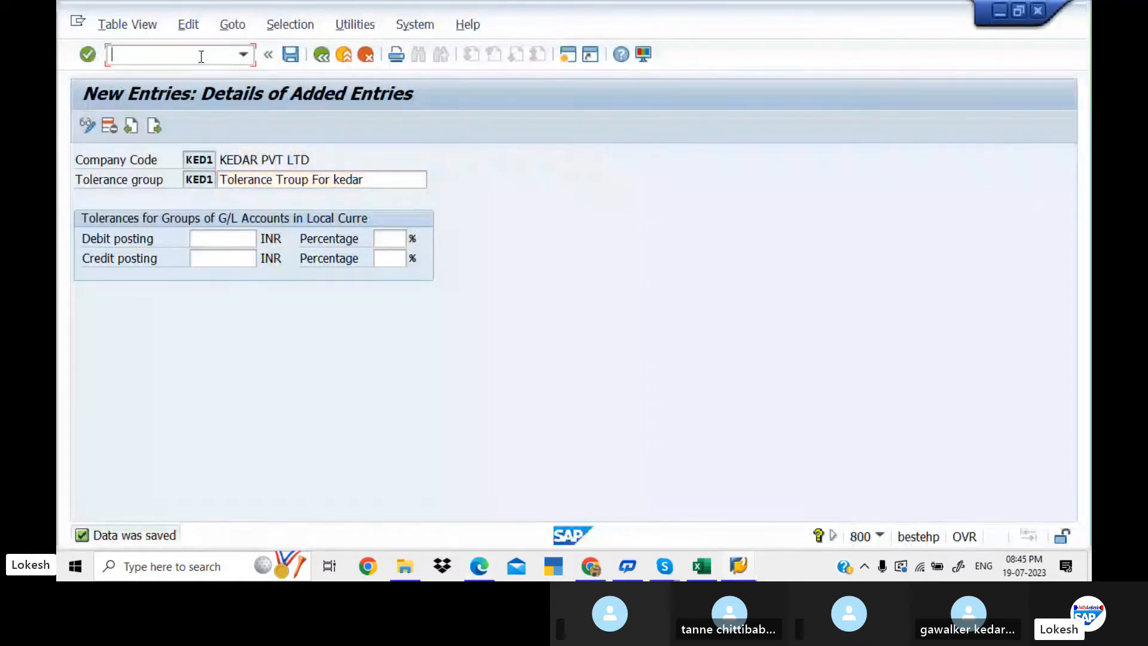
type("/no")
type("b")
type("52")
key("Return")
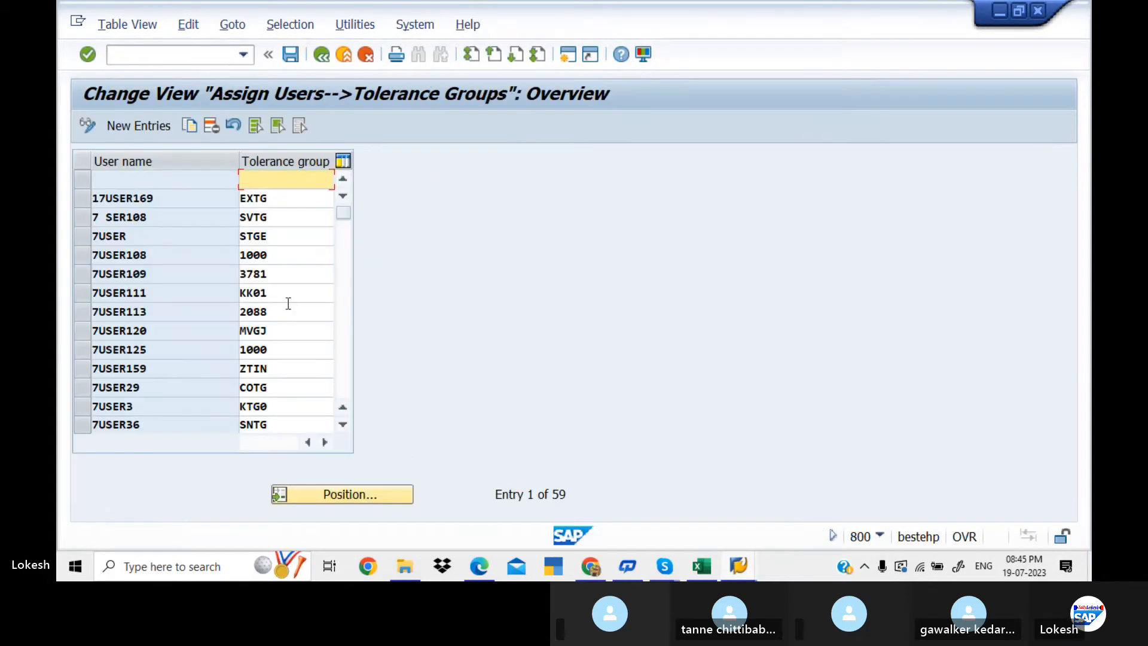
Try to add a new entry assigning tolerance group KED1 to user FIUSER42, and discard it to return to the overview
left_click(165, 123)
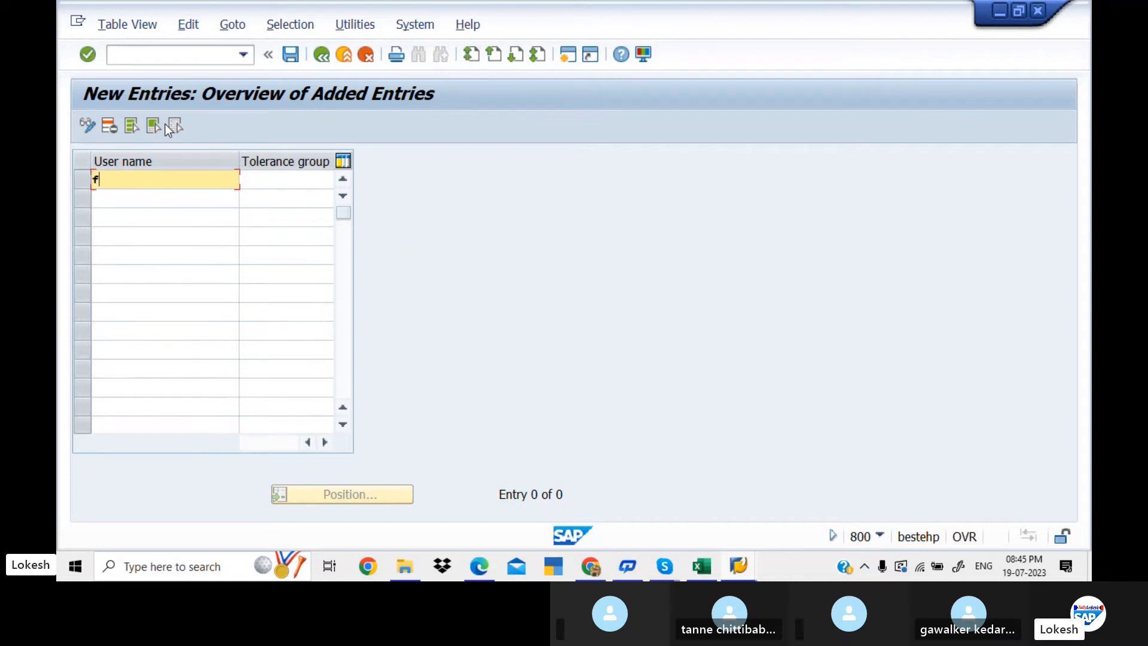
type("FIUSER")
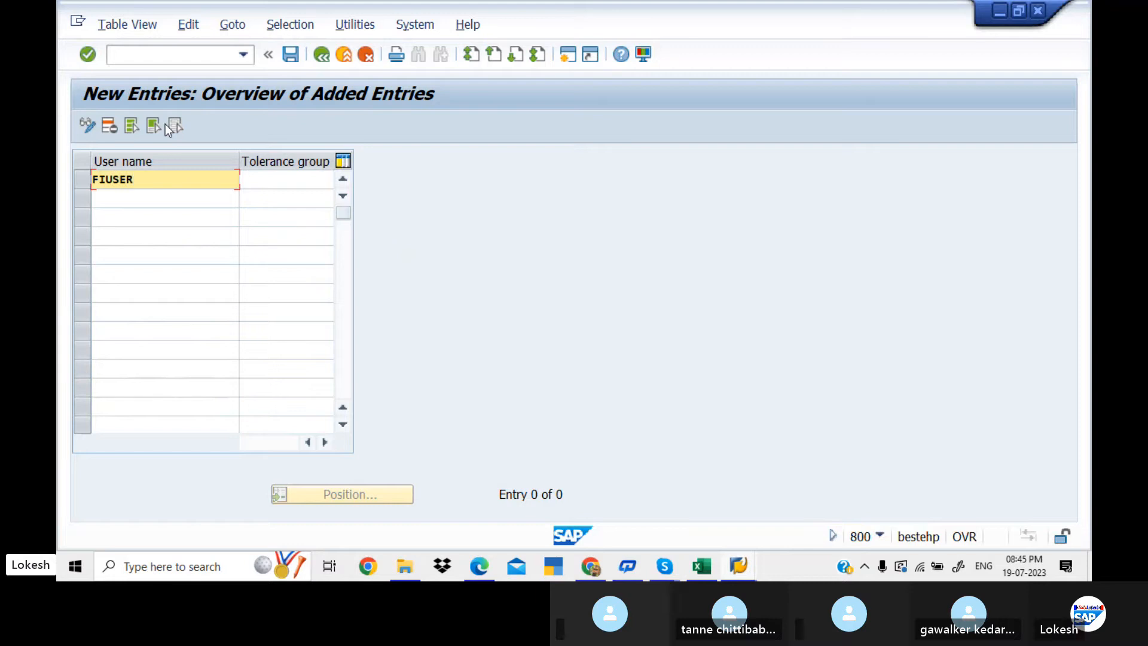
type("42")
key("Tab")
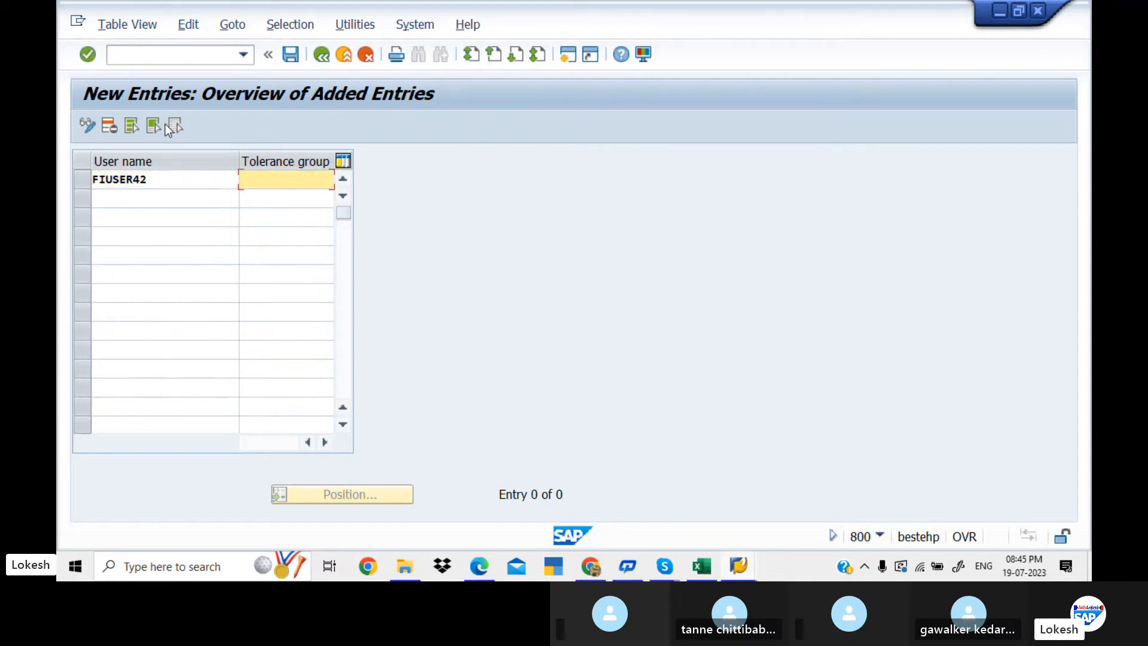
type("KED2")
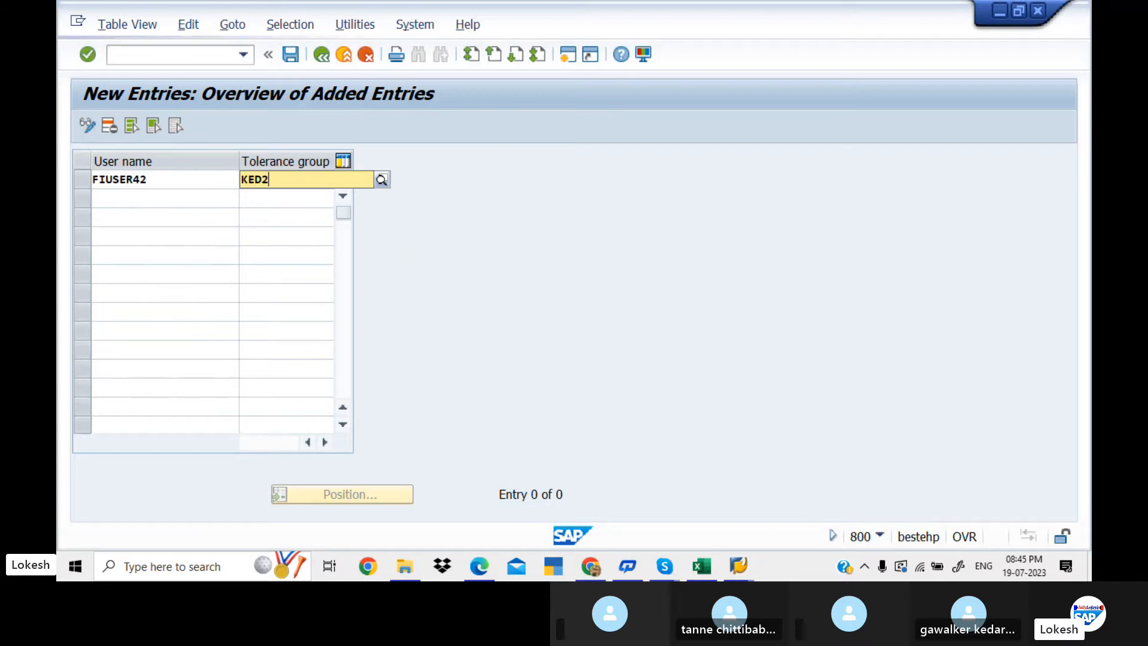
key("BackSpace")
type("1")
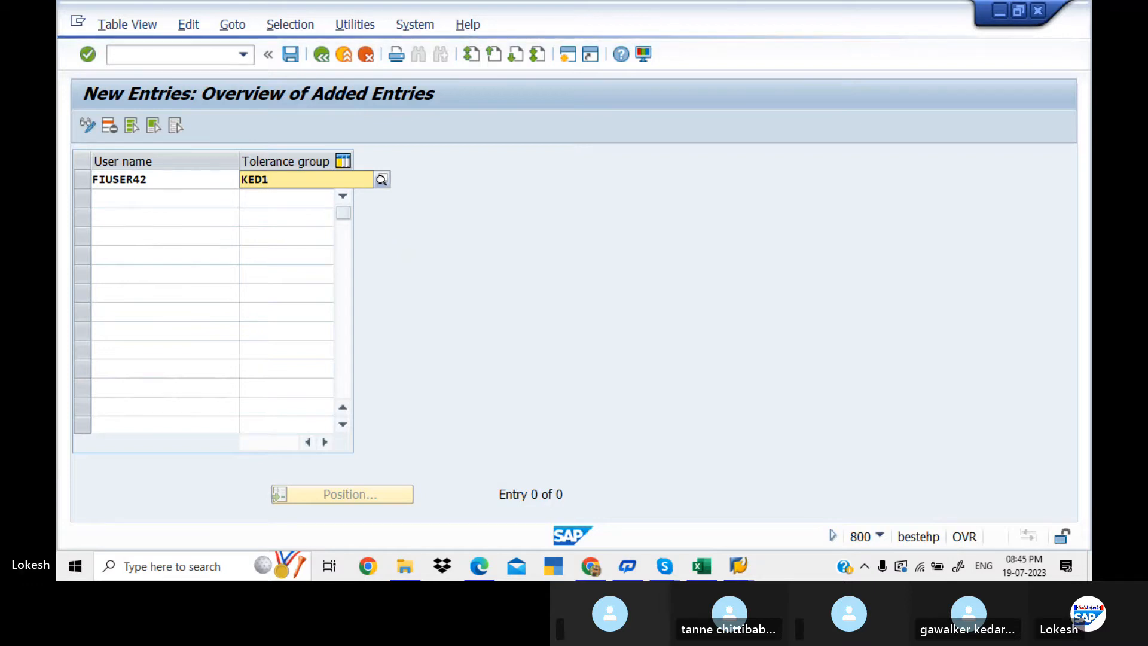
left_click(256, 211)
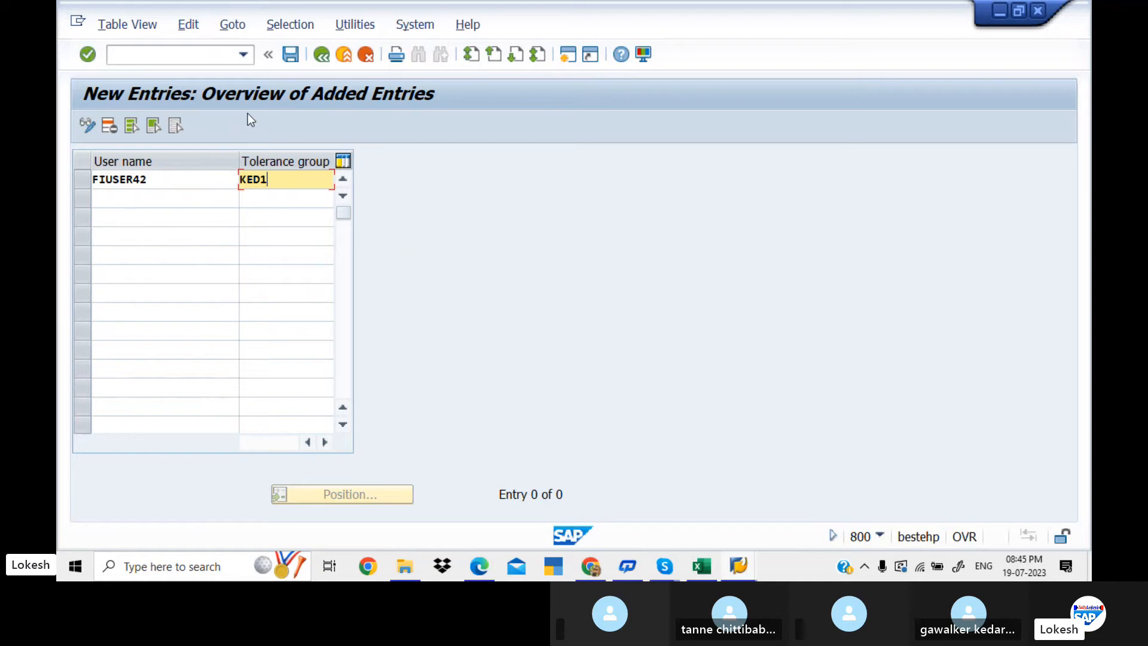
left_click(318, 56)
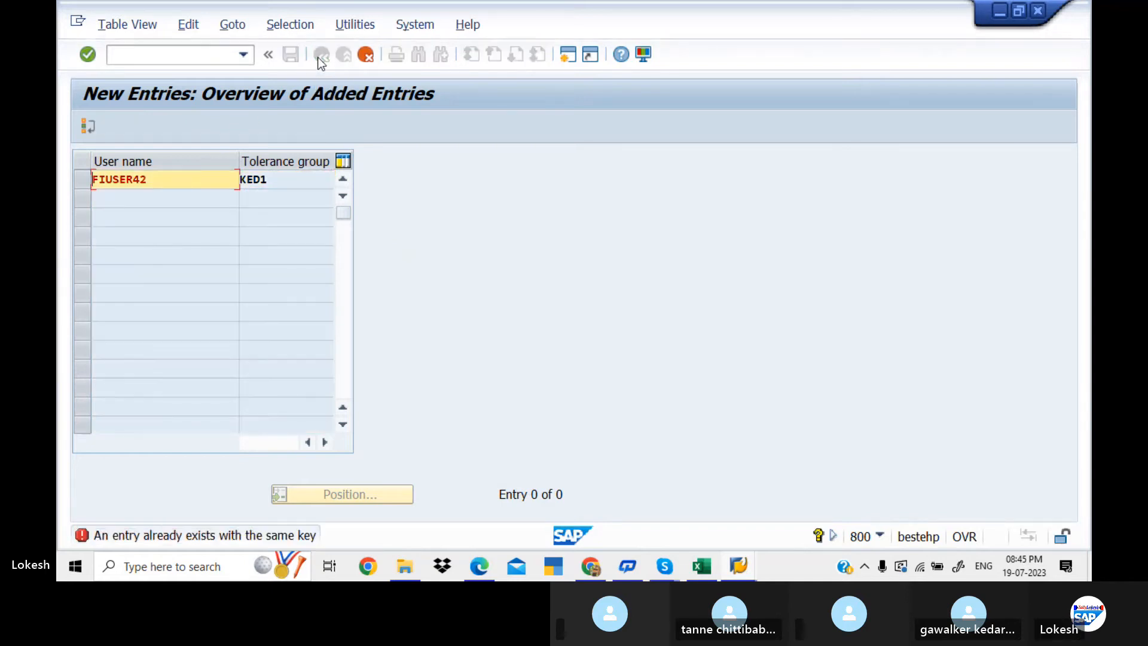
left_click(365, 55)
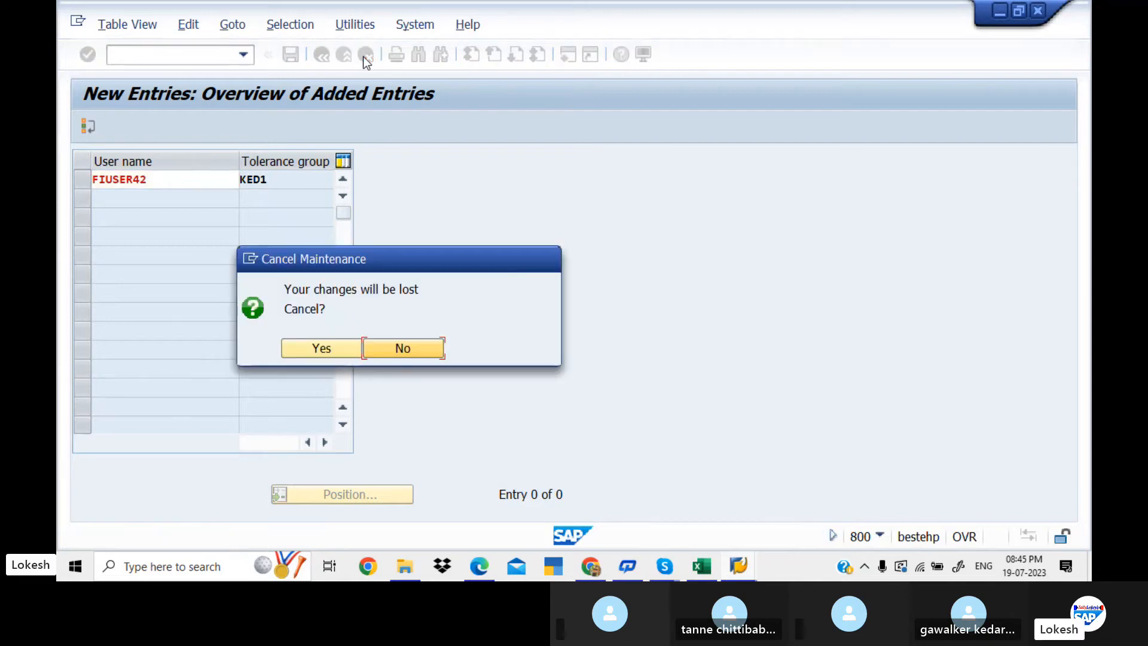
left_click(345, 351)
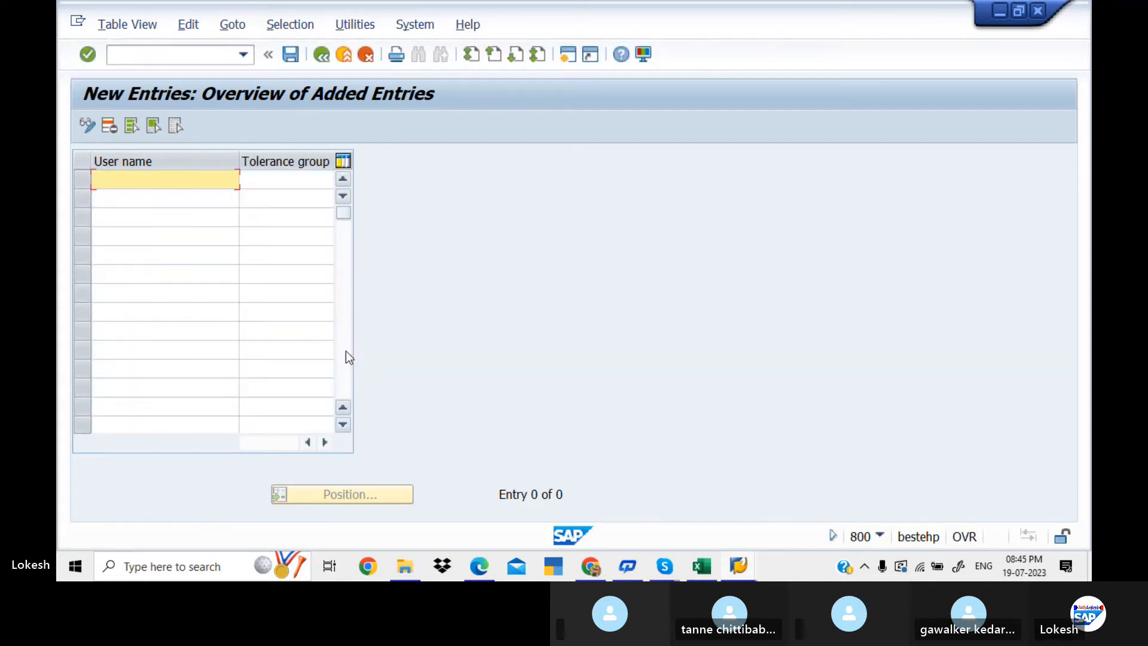
left_click(322, 55)
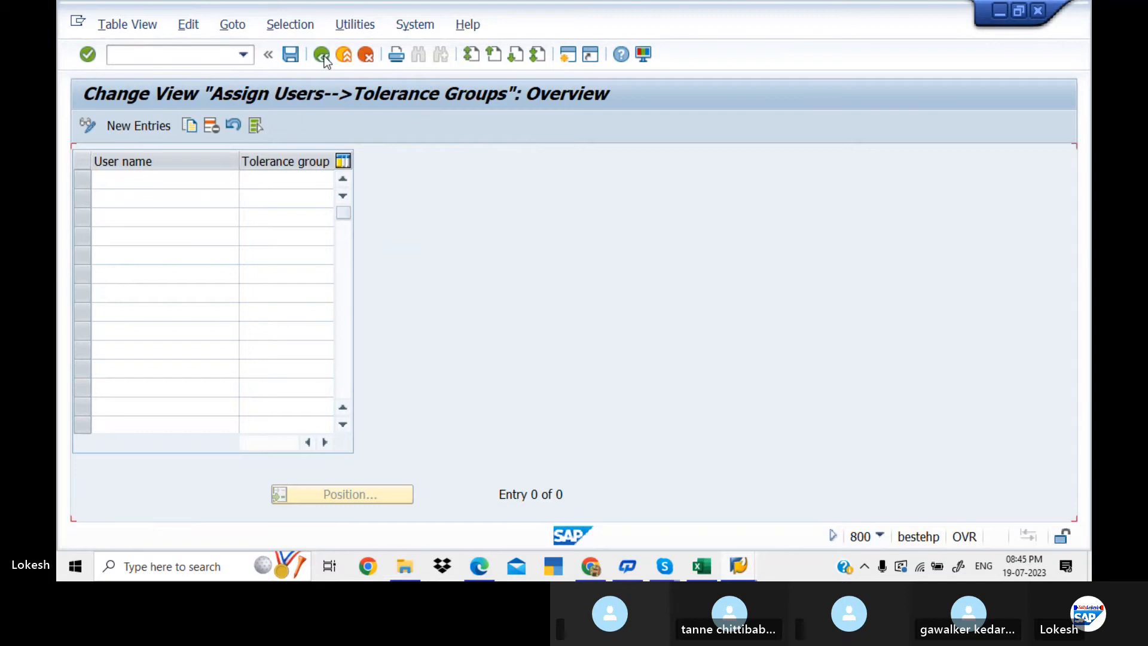
Position the user assignment list at the existing entry for FIUSER42
left_click(357, 494)
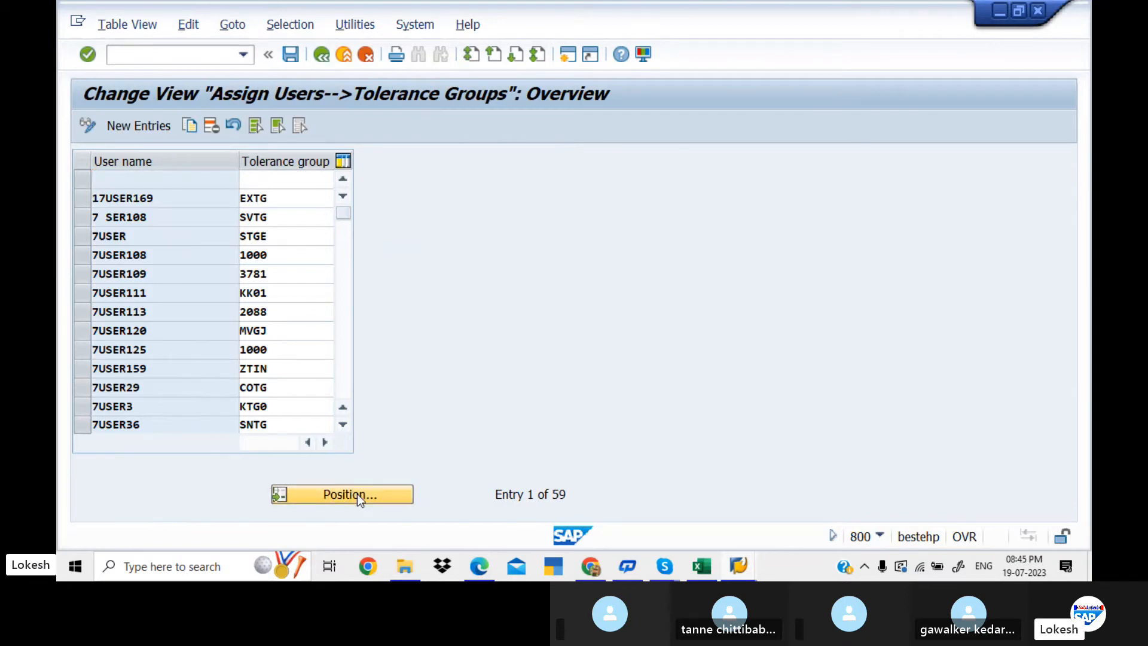
type("F")
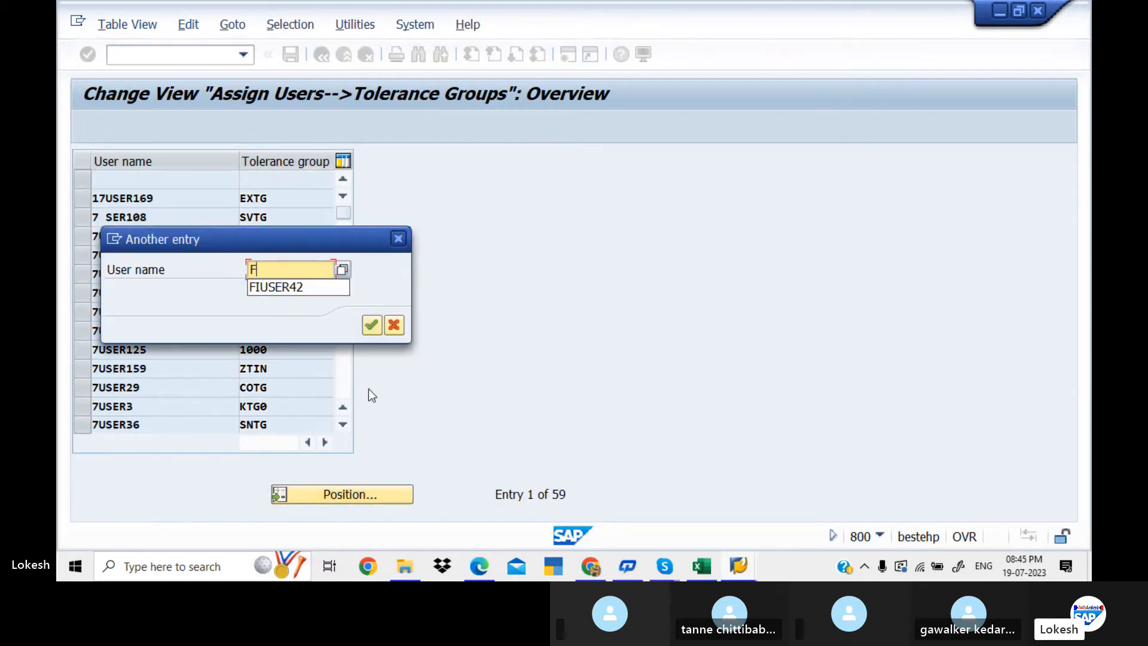
left_click(294, 281)
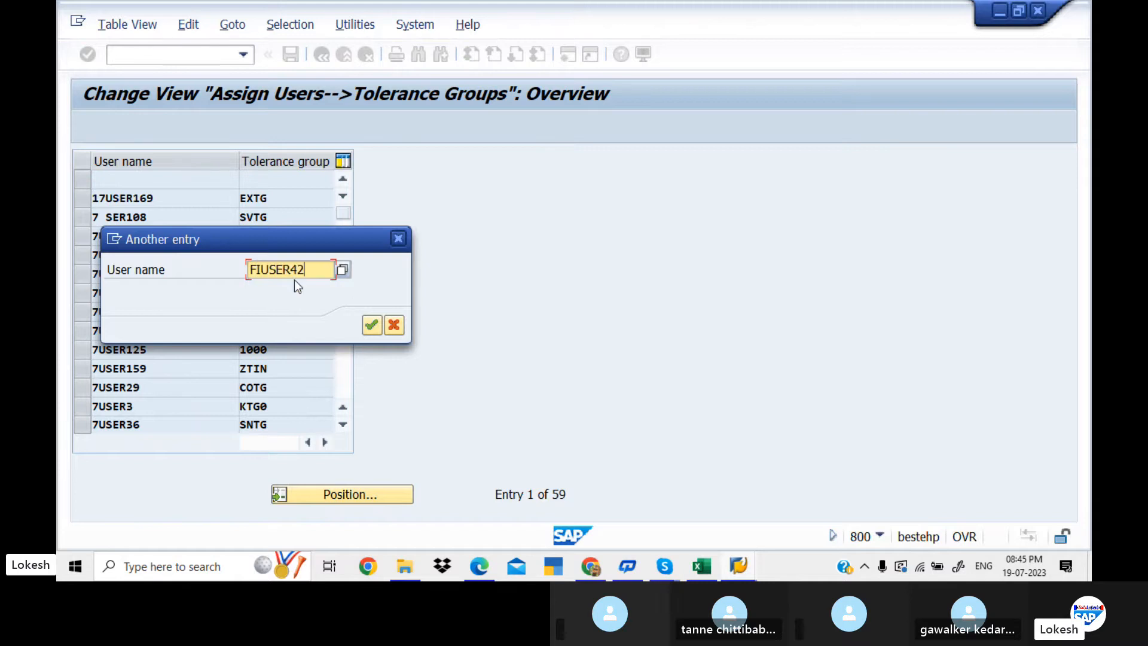
left_click(373, 325)
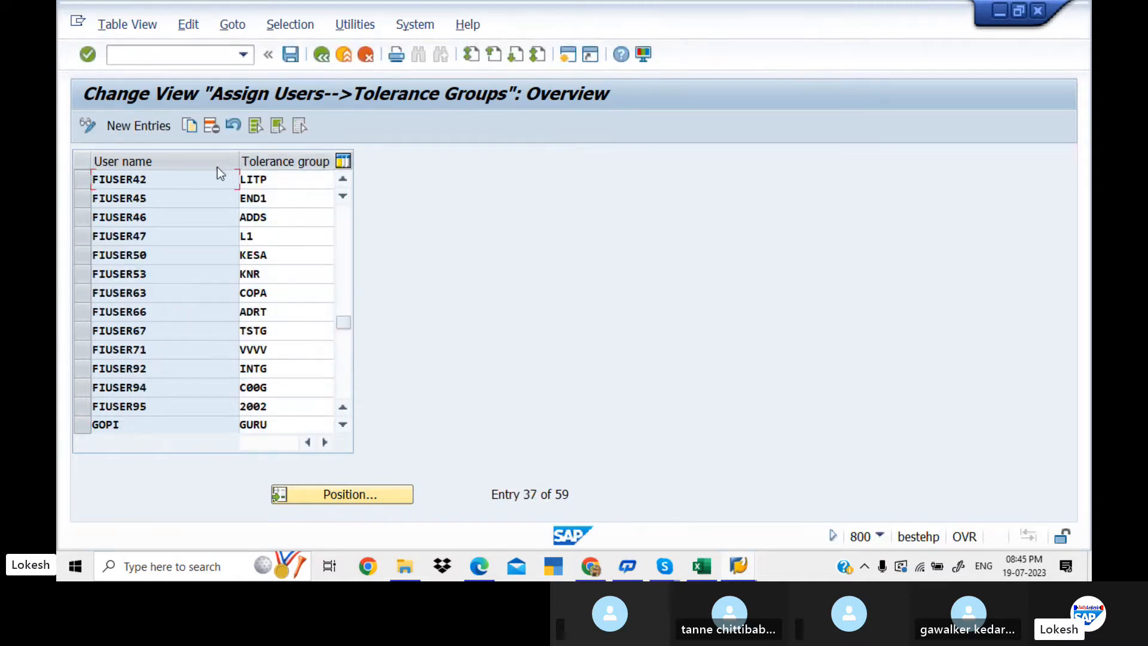
Set FIUSER42's tolerance group to KED1 and save the assignment in the proposed Global Settings customizing request
left_click(279, 178)
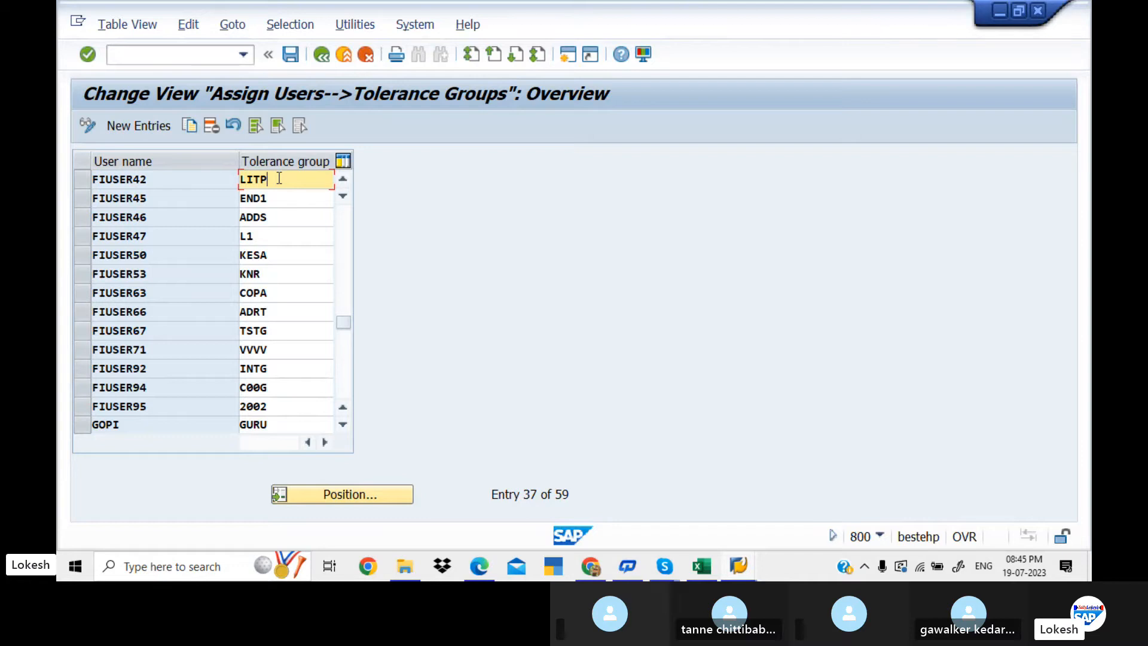
key("BackSpace")
key("BackSpace")
key("BackSpace")
key("BackSpace")
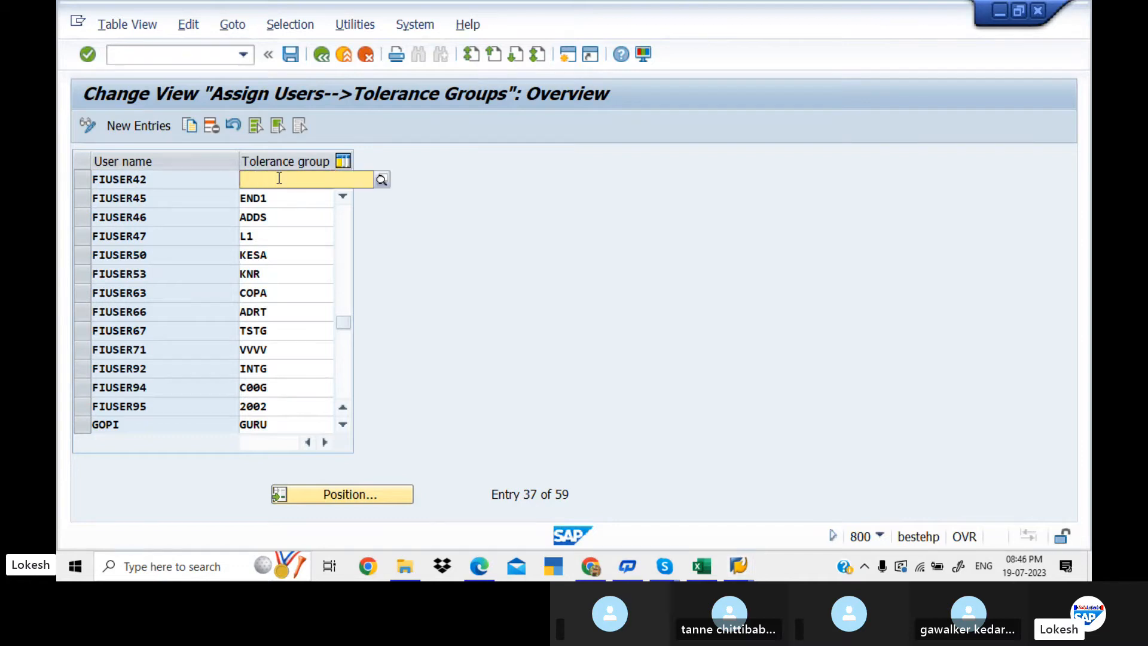
type("KED1")
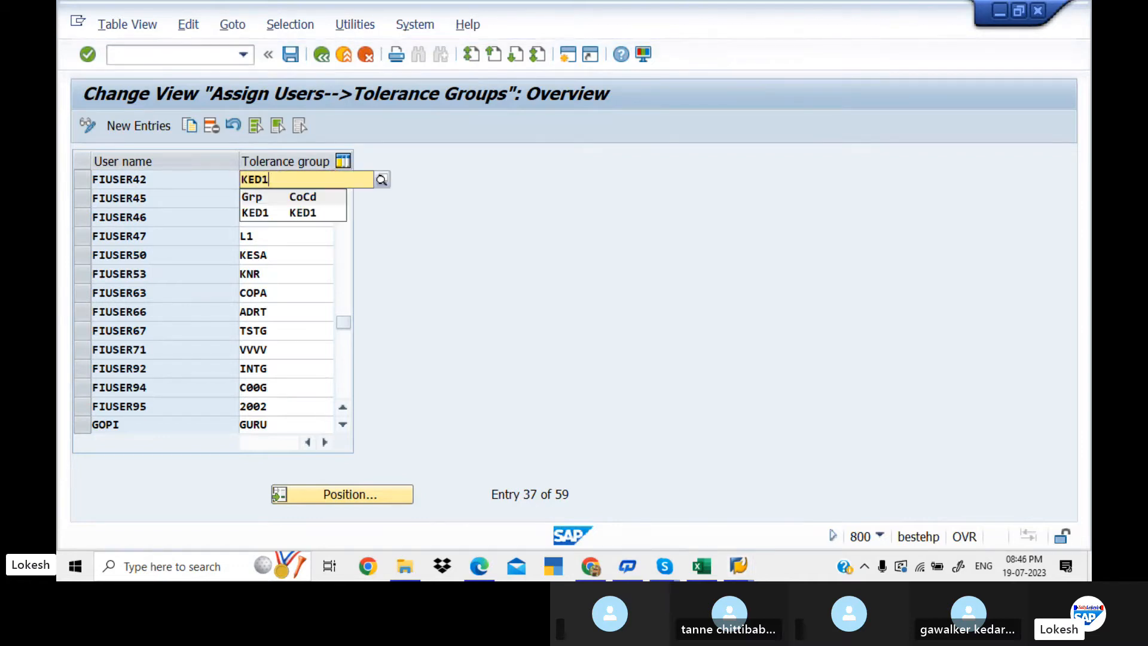
left_click(289, 215)
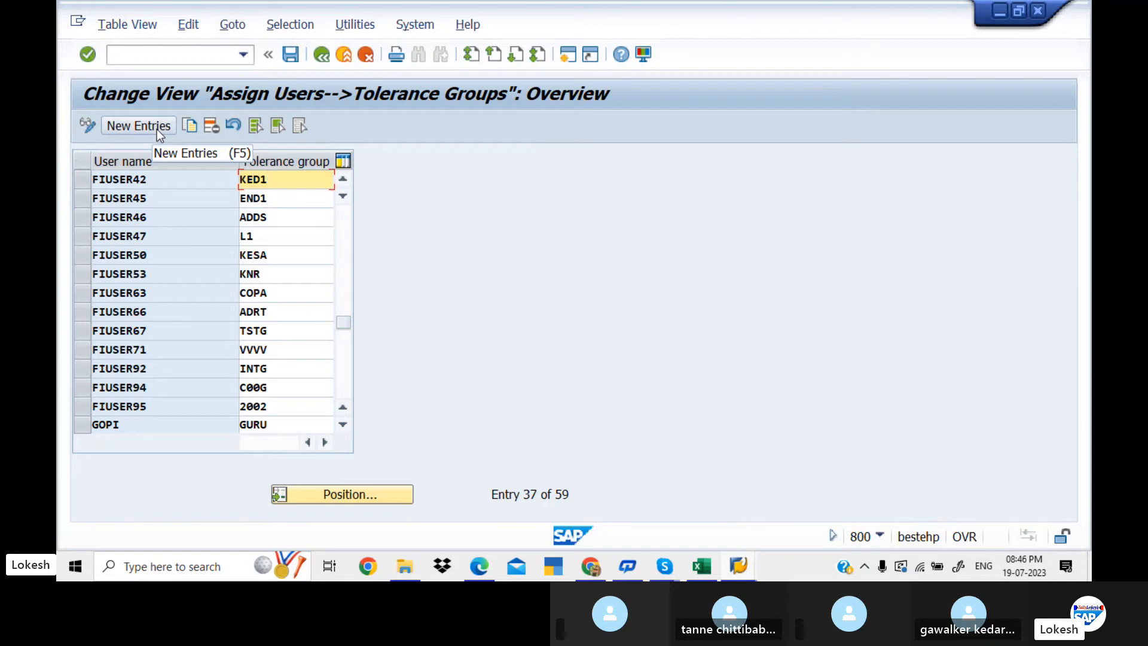
left_click(296, 55)
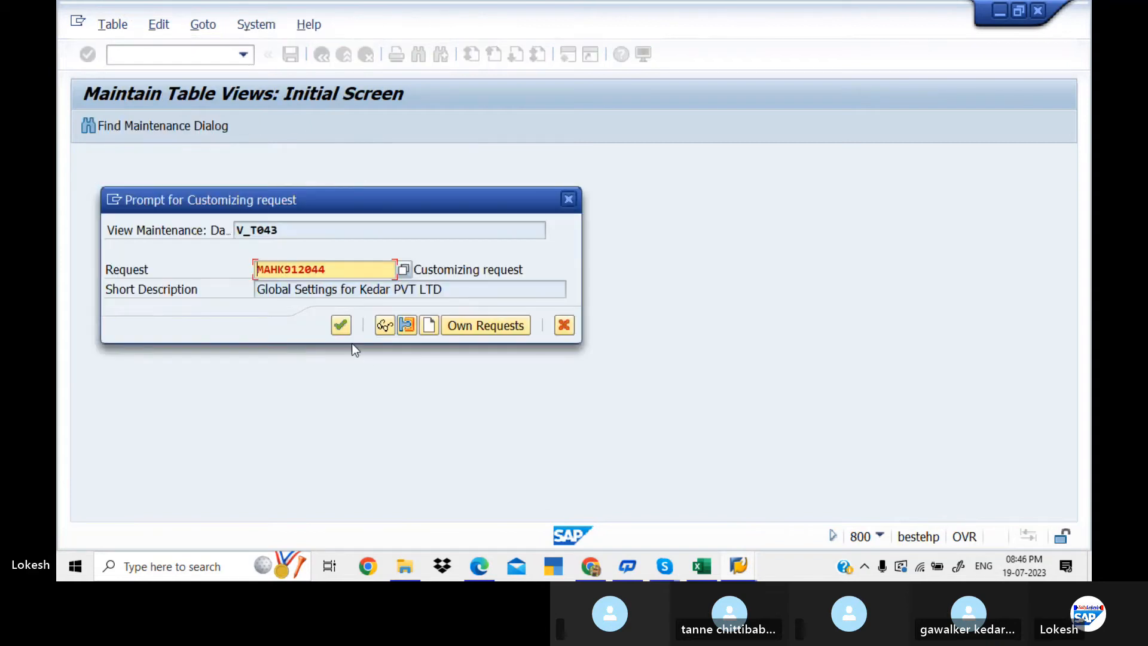
left_click(341, 326)
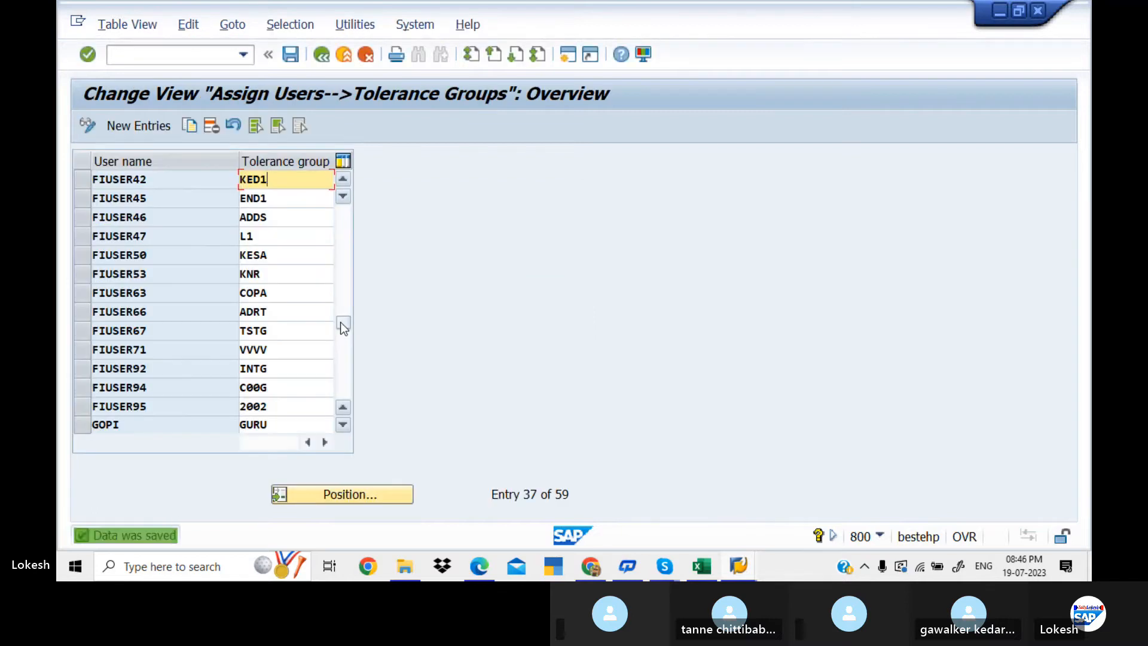
Check section 12 on entering global parameters in the Edge configuration PDF, and return to SAP to open transaction OBY6
left_click(481, 568)
scroll(490, 575, "down", 10)
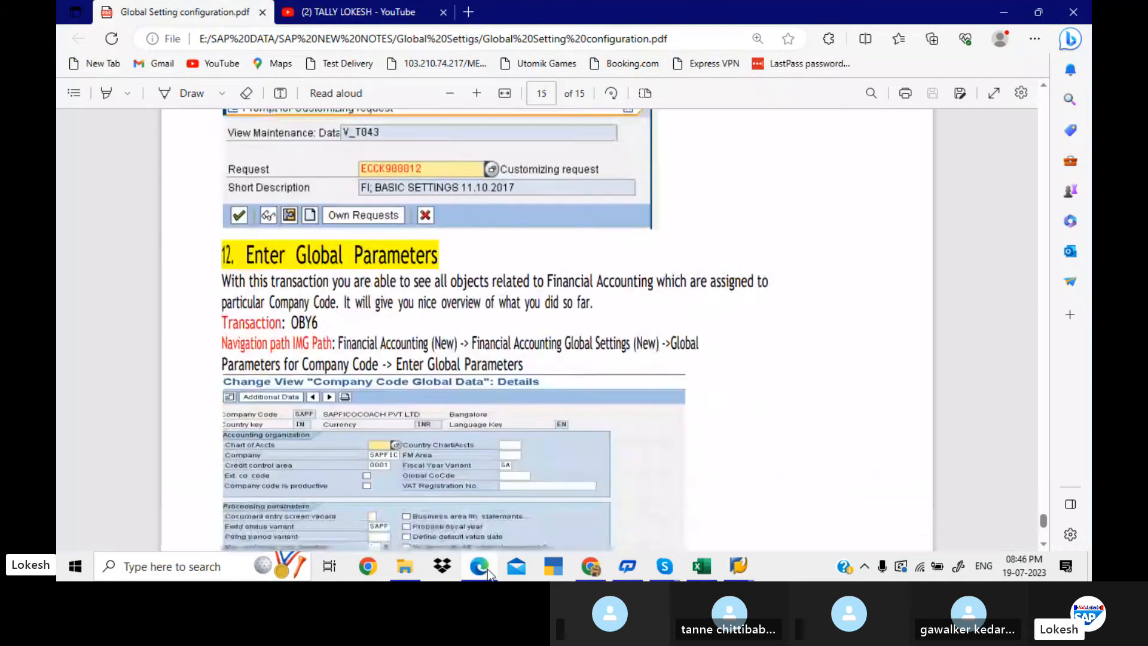
left_click(738, 565)
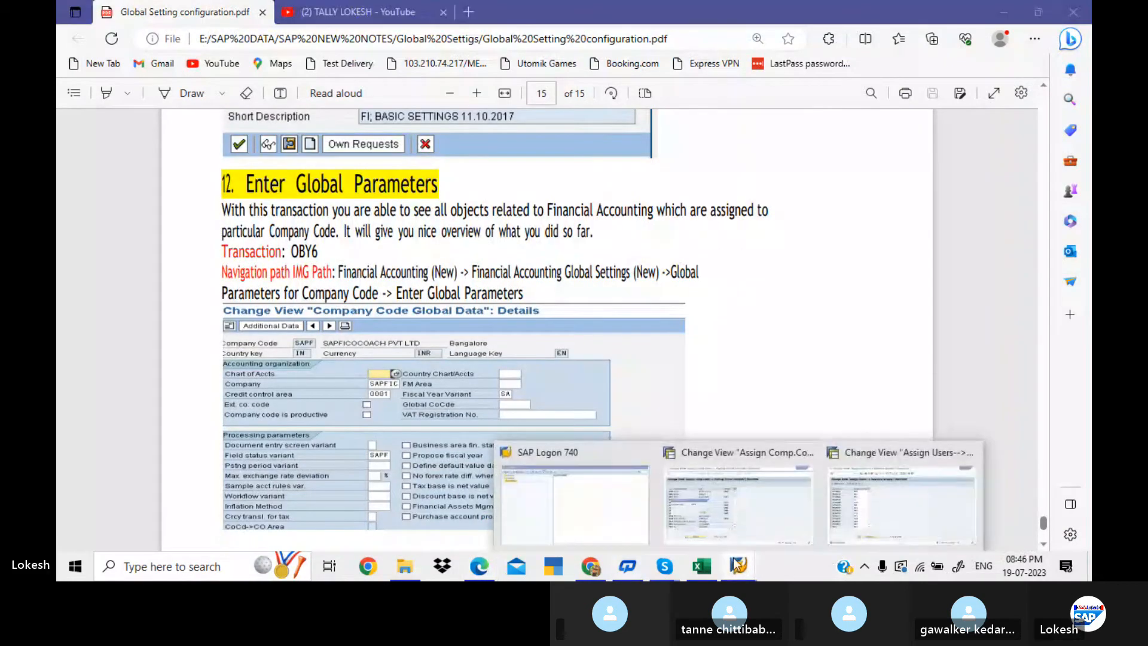
left_click(864, 499)
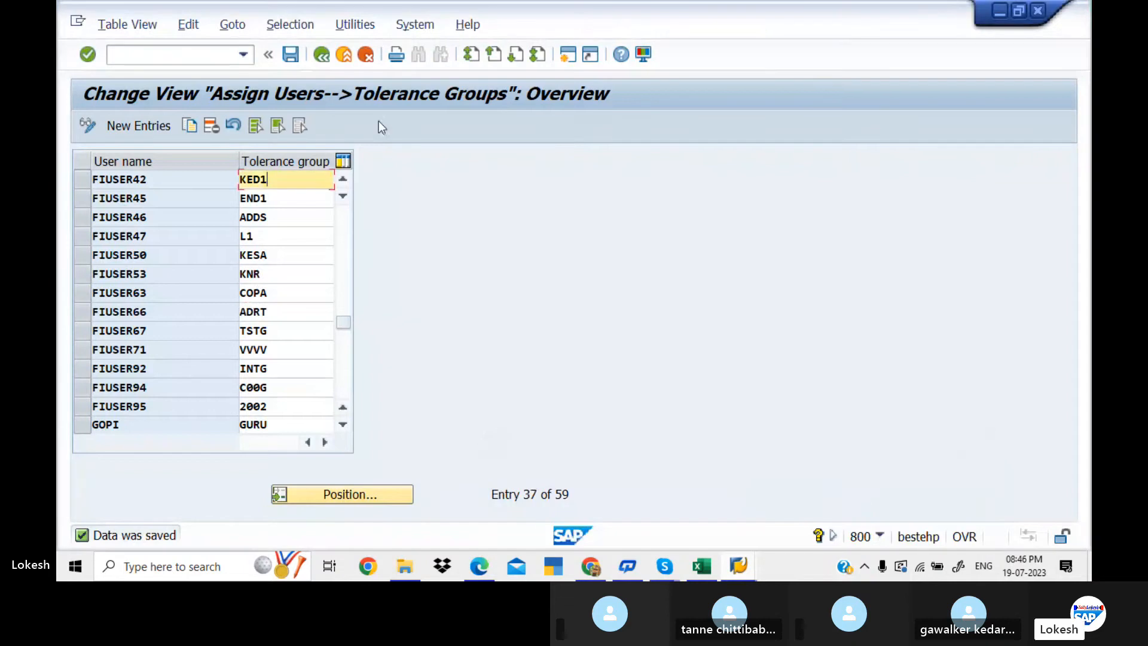
key("ctrl+slash")
type("/NOB")
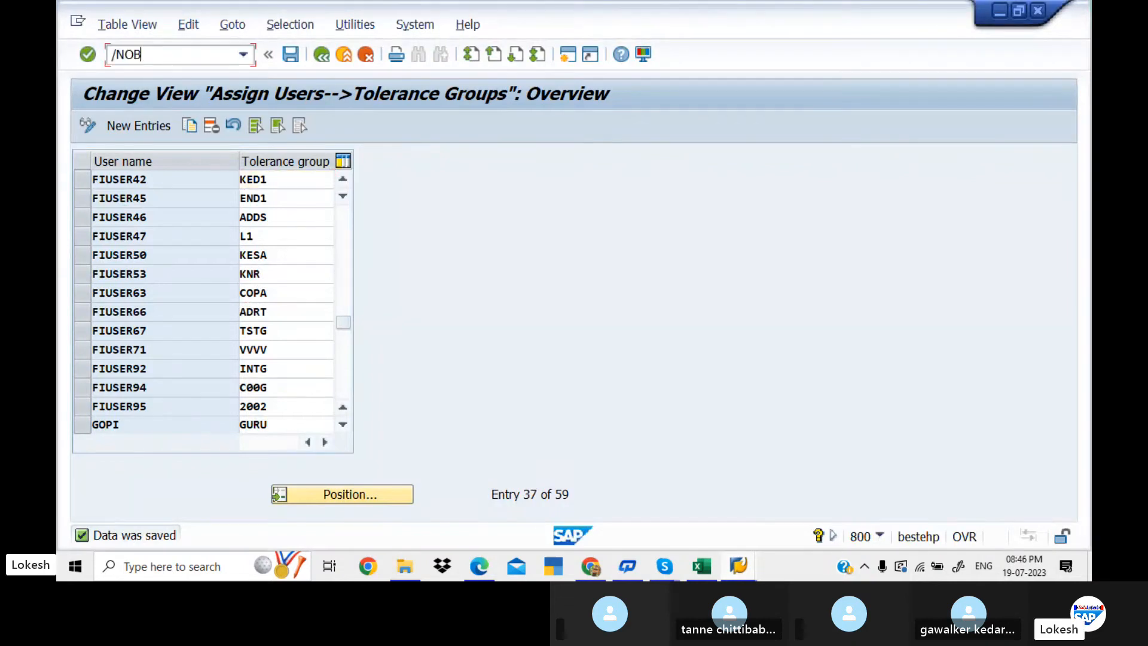
type("Y6")
key("Return")
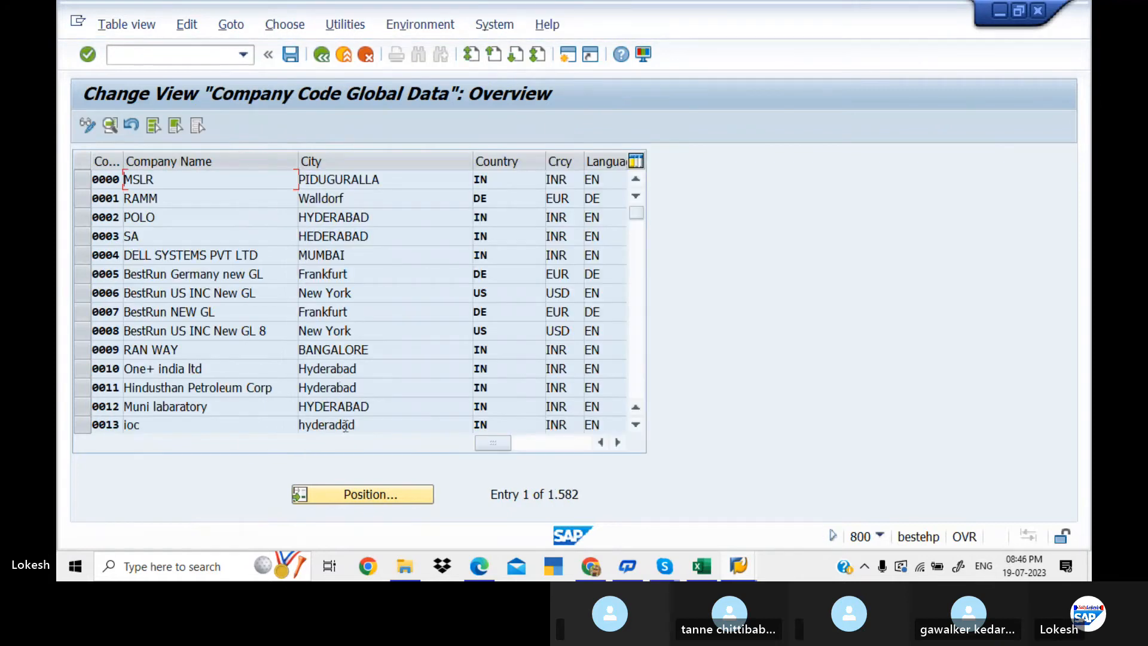
Position the company code list at KED1 and open its global data details
left_click(373, 495)
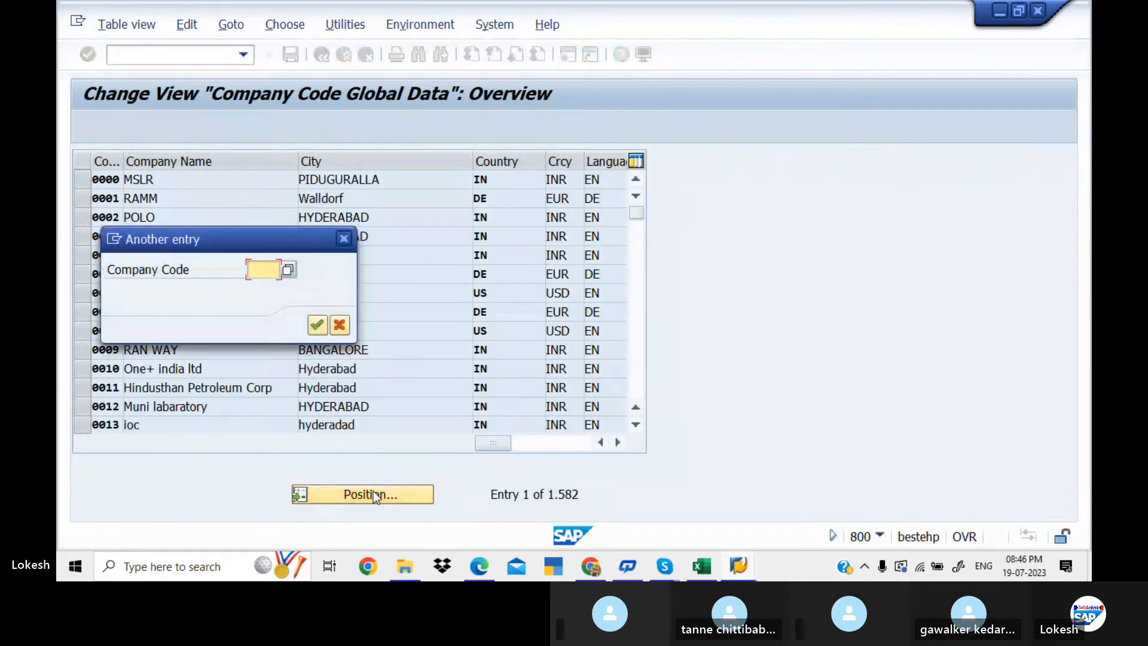
type("KED1")
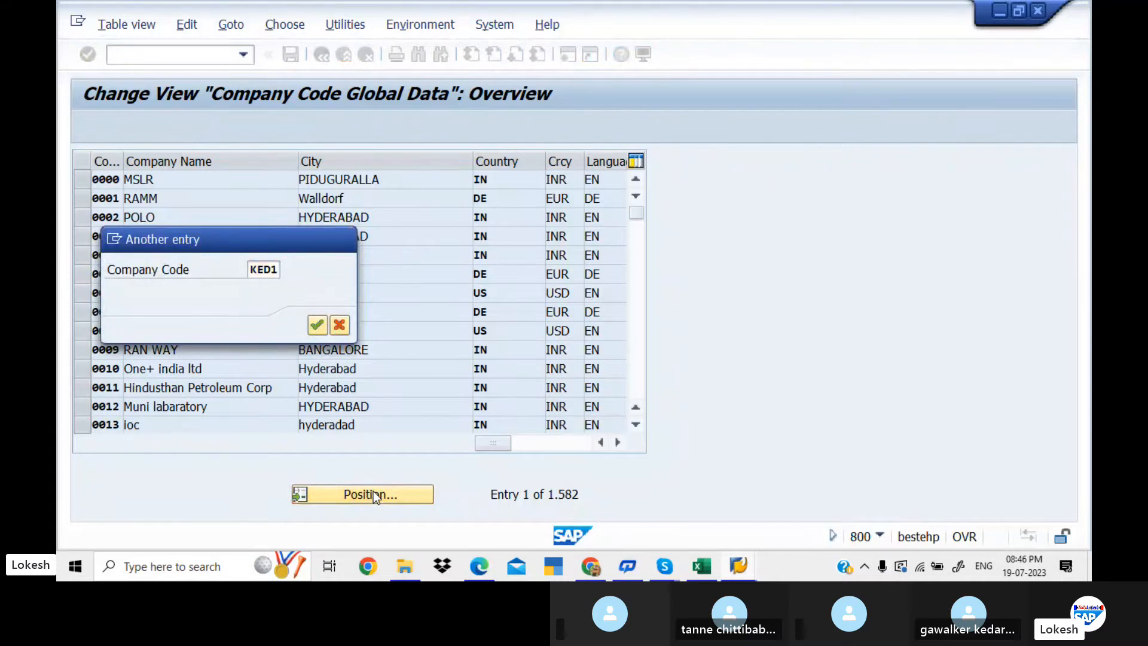
key("Return")
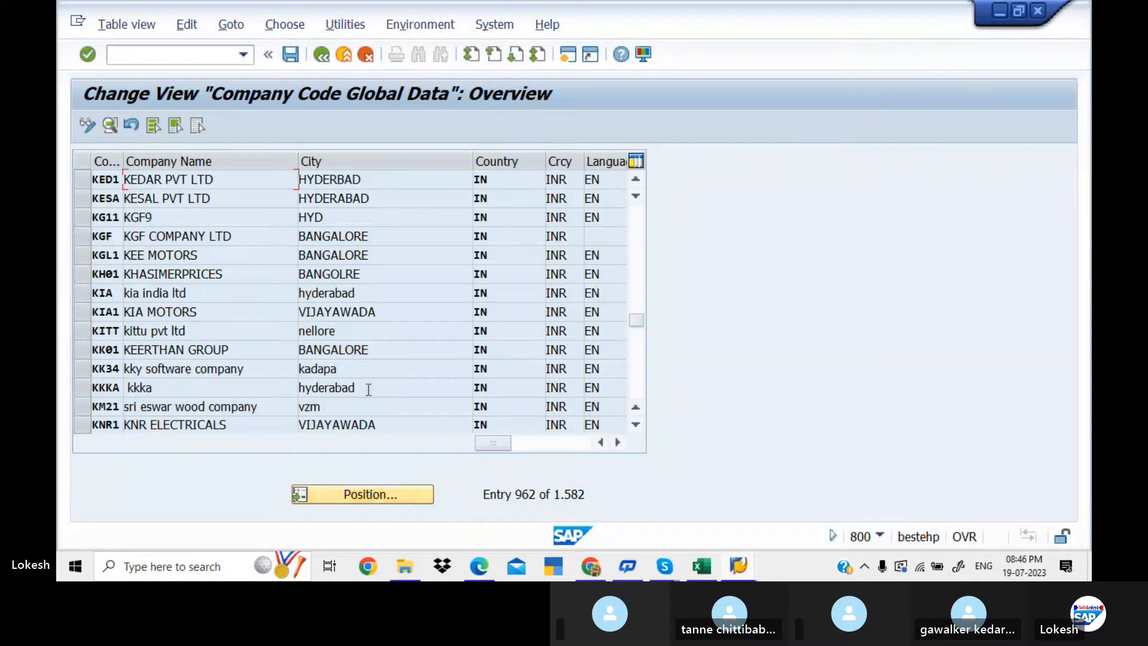
double_click(411, 181)
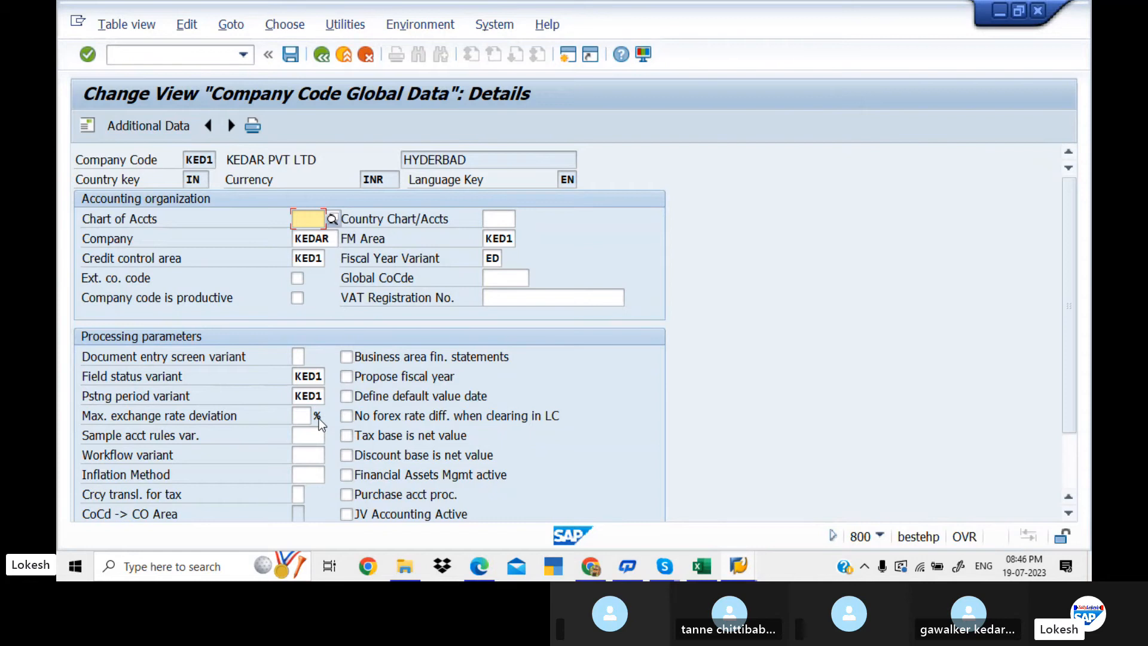
Switch to the With Holding Tax workbook in Excel and enter KED1 in cell D8 for Define Field Status Variants
key("alt+Tab")
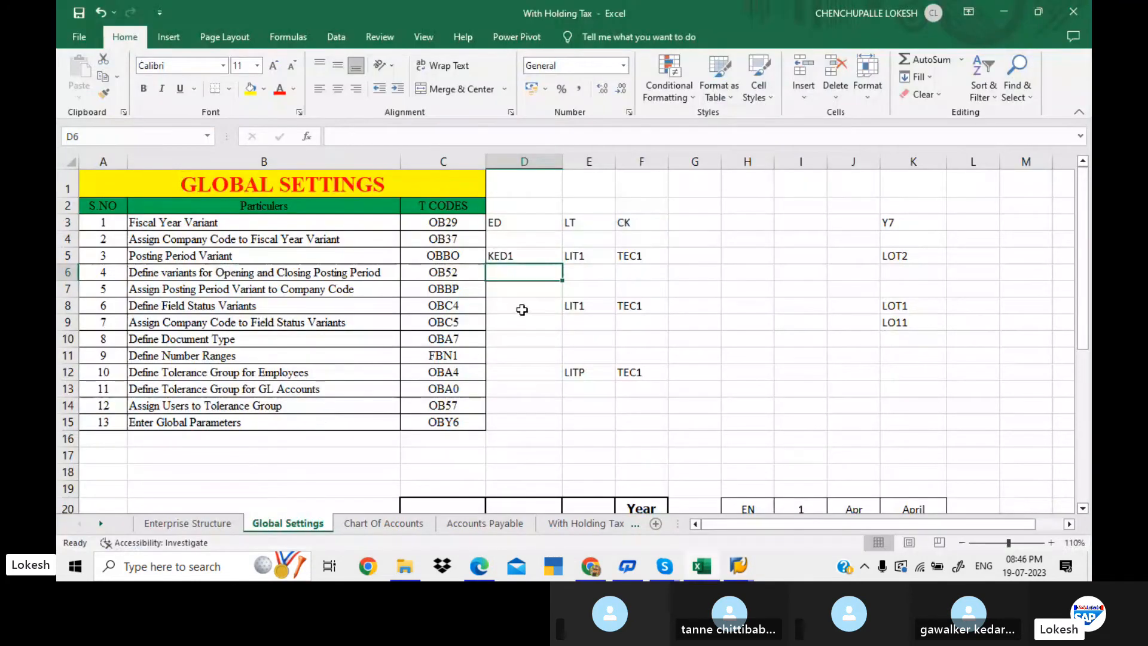
left_click(521, 310)
type("KED1")
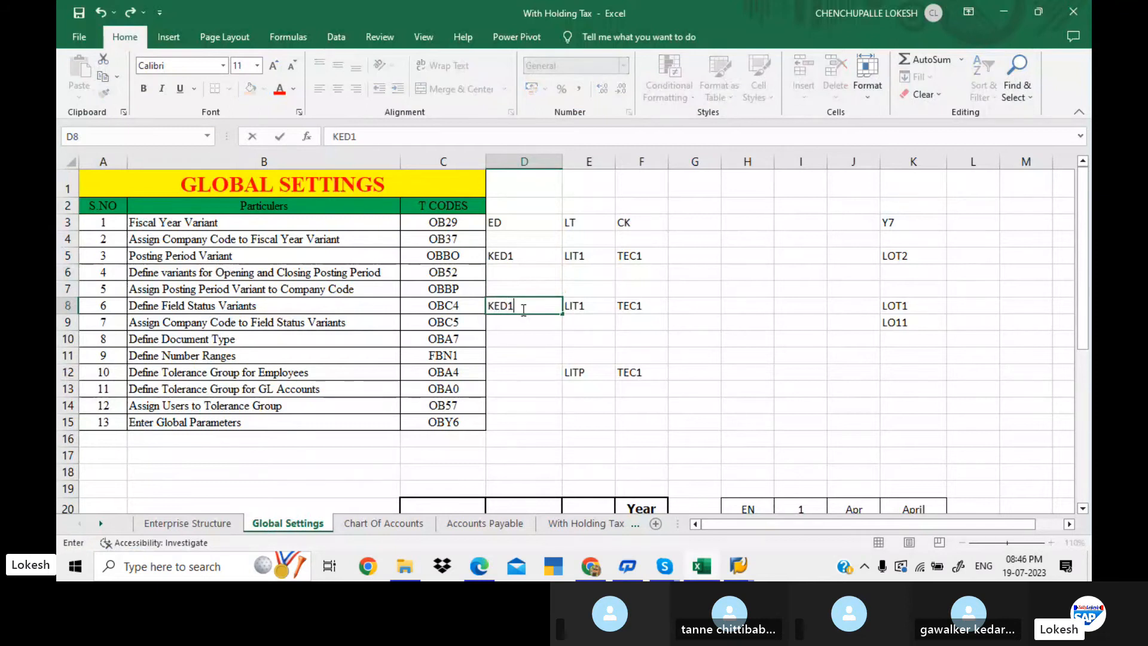
key("Return")
Enter KED1 in cell D12 for Define Tolerance Group for Employees, and return to the company code details in SAP
key("Return")
key("Return")
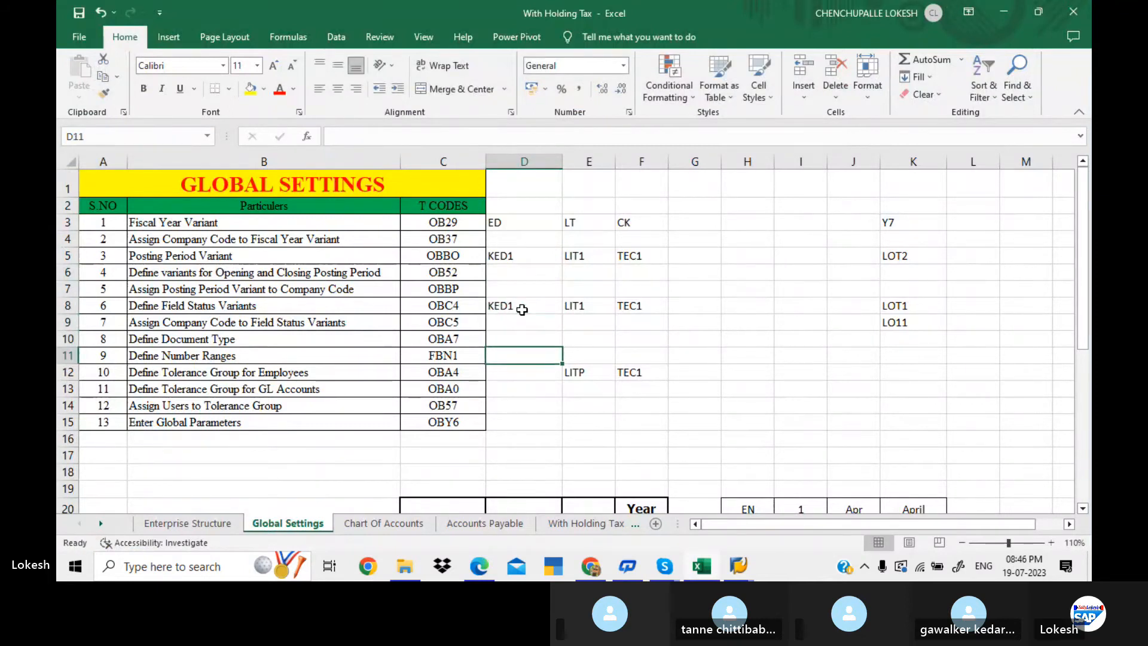
key("Return")
type("K")
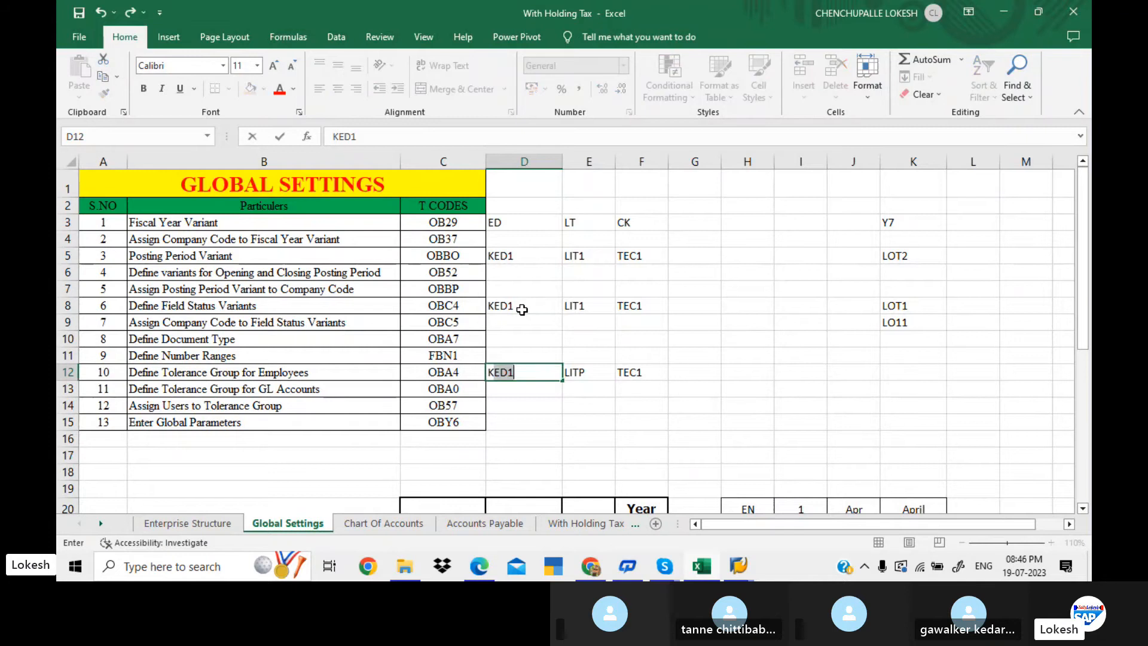
type("ED1")
key("Return")
key("Return")
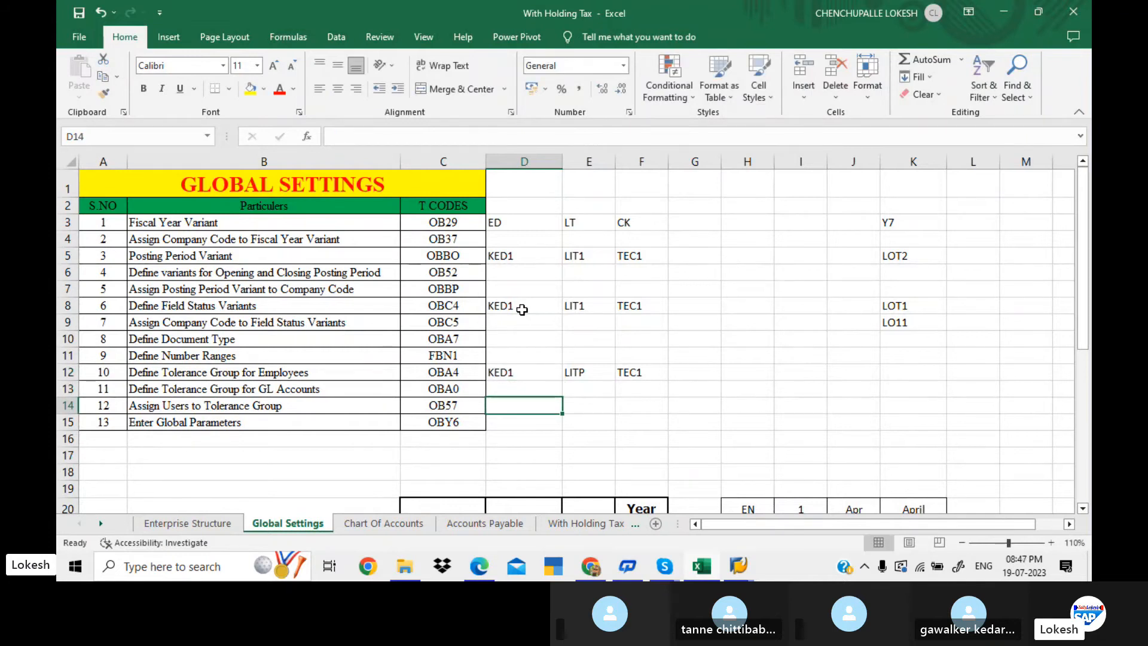
key("alt+Tab")
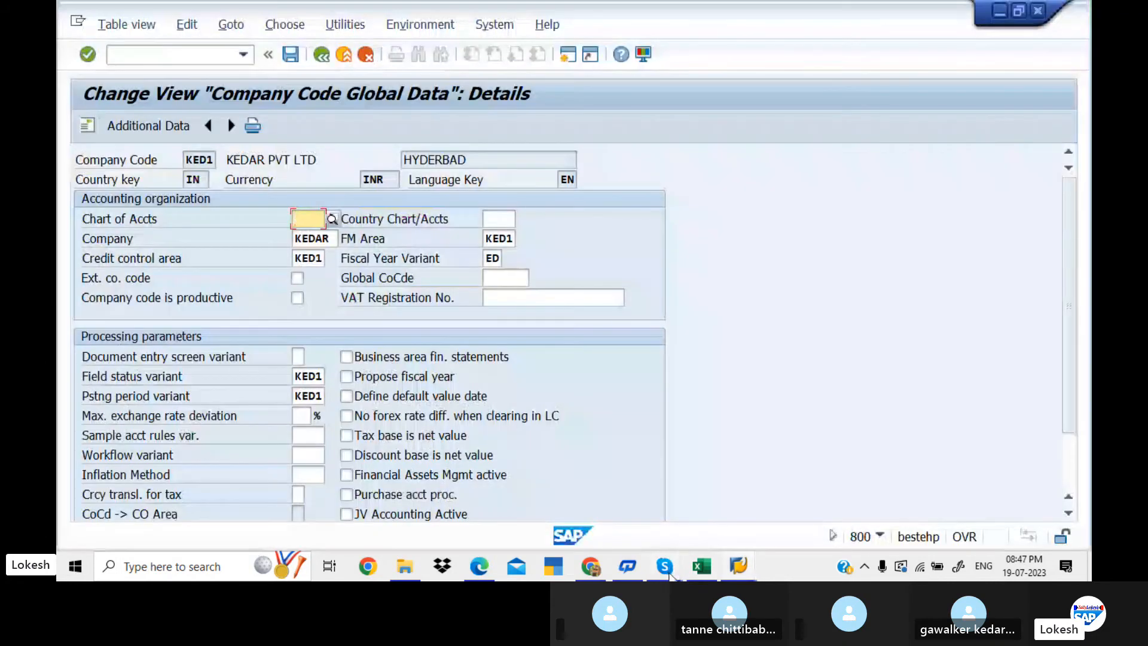
Switch to the Skype call, review its participant list, and close the list
mouse_move(665, 565)
left_click(651, 511)
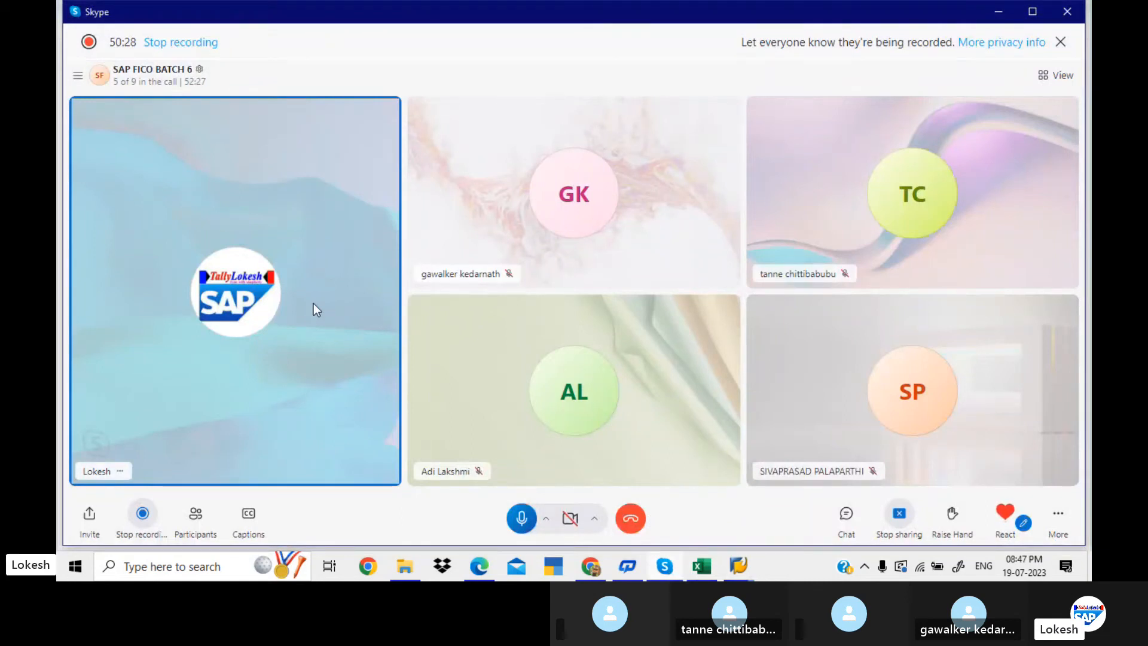
left_click(202, 522)
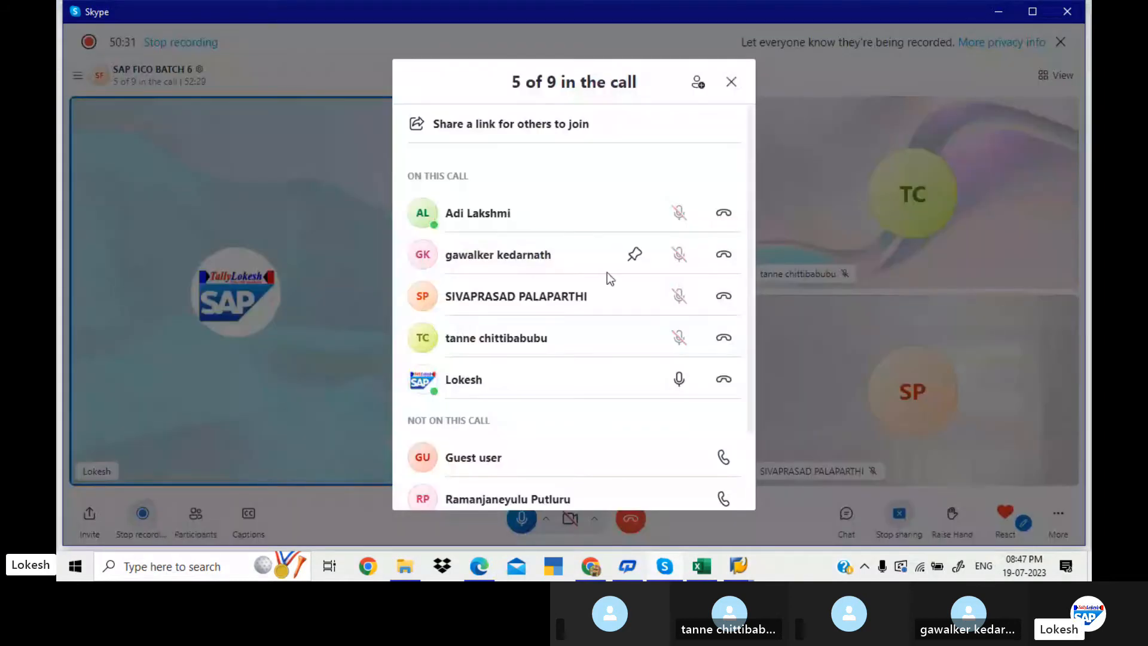
left_click_drag(751, 241, 730, 106)
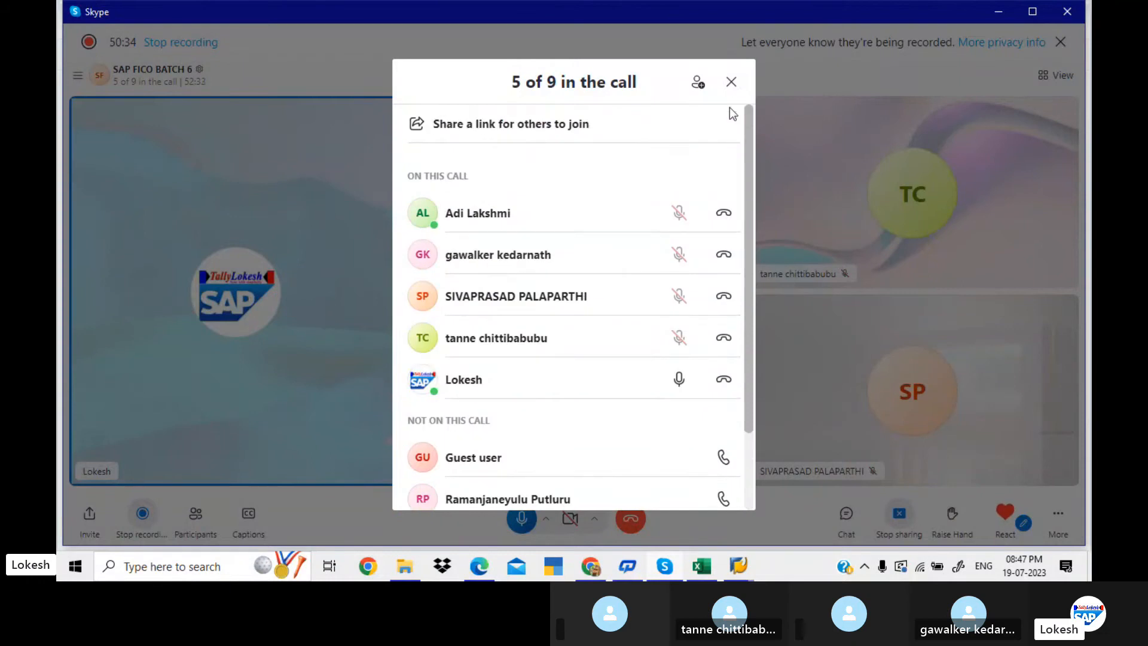
left_click(730, 82)
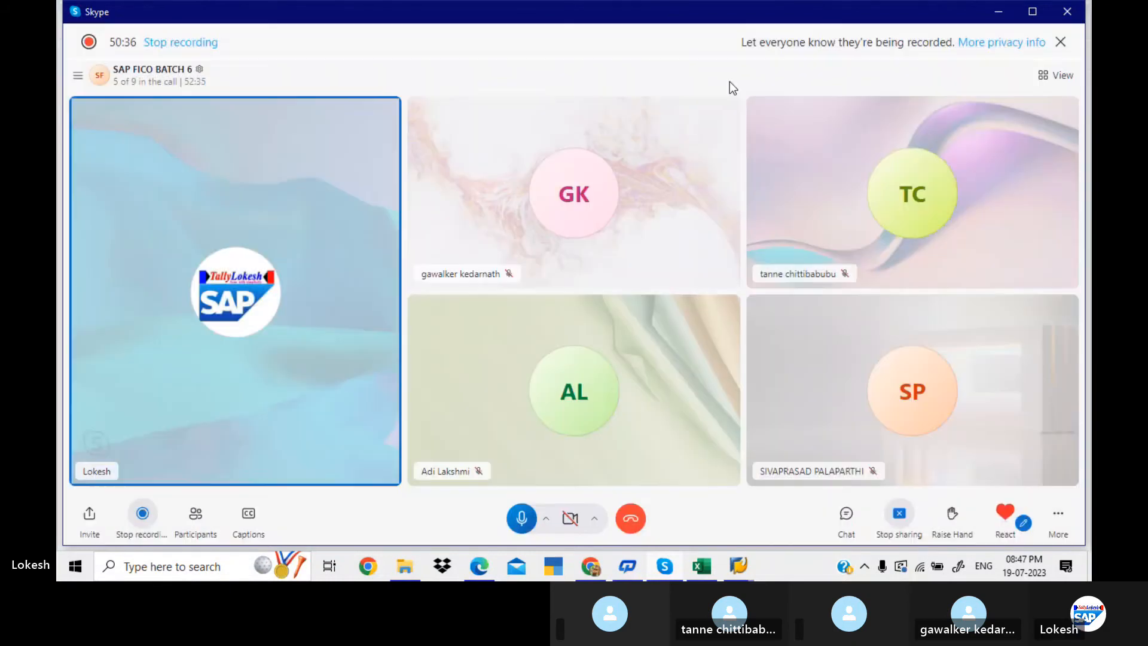